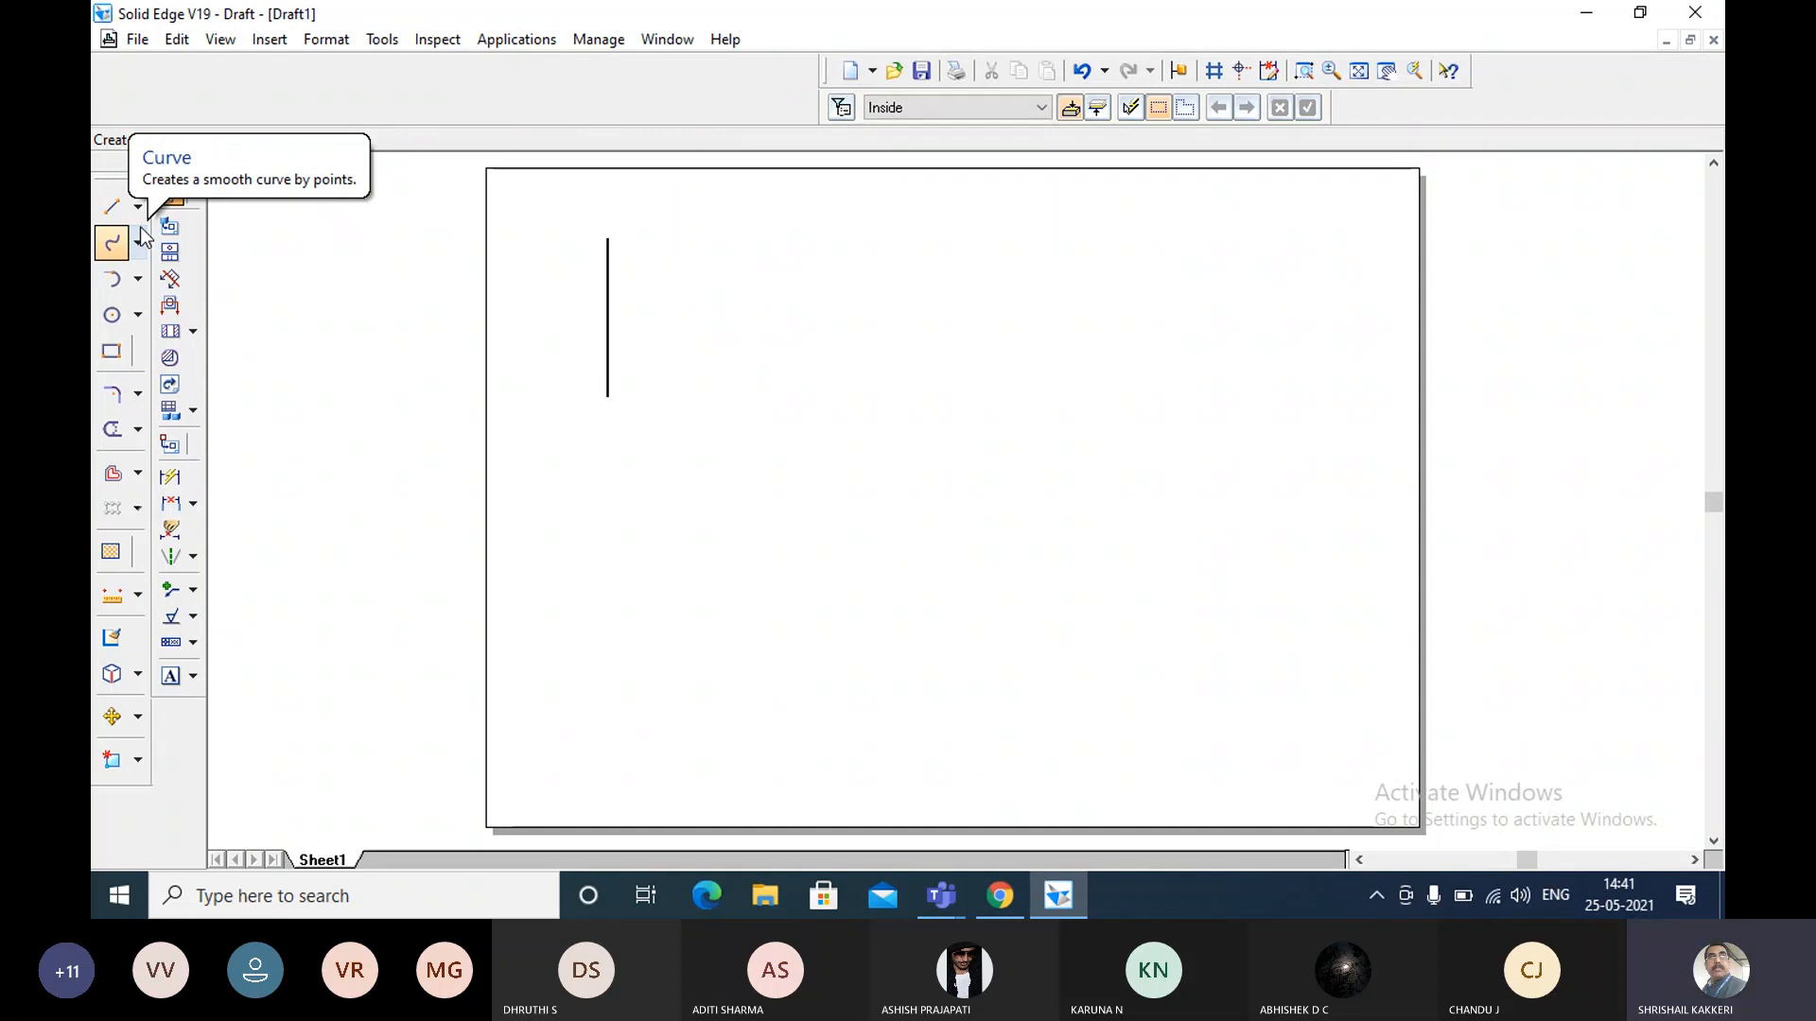
Draw a 50 mm line at 0 degrees to the right of the vertical line, near its upper end.
left_click(118, 212)
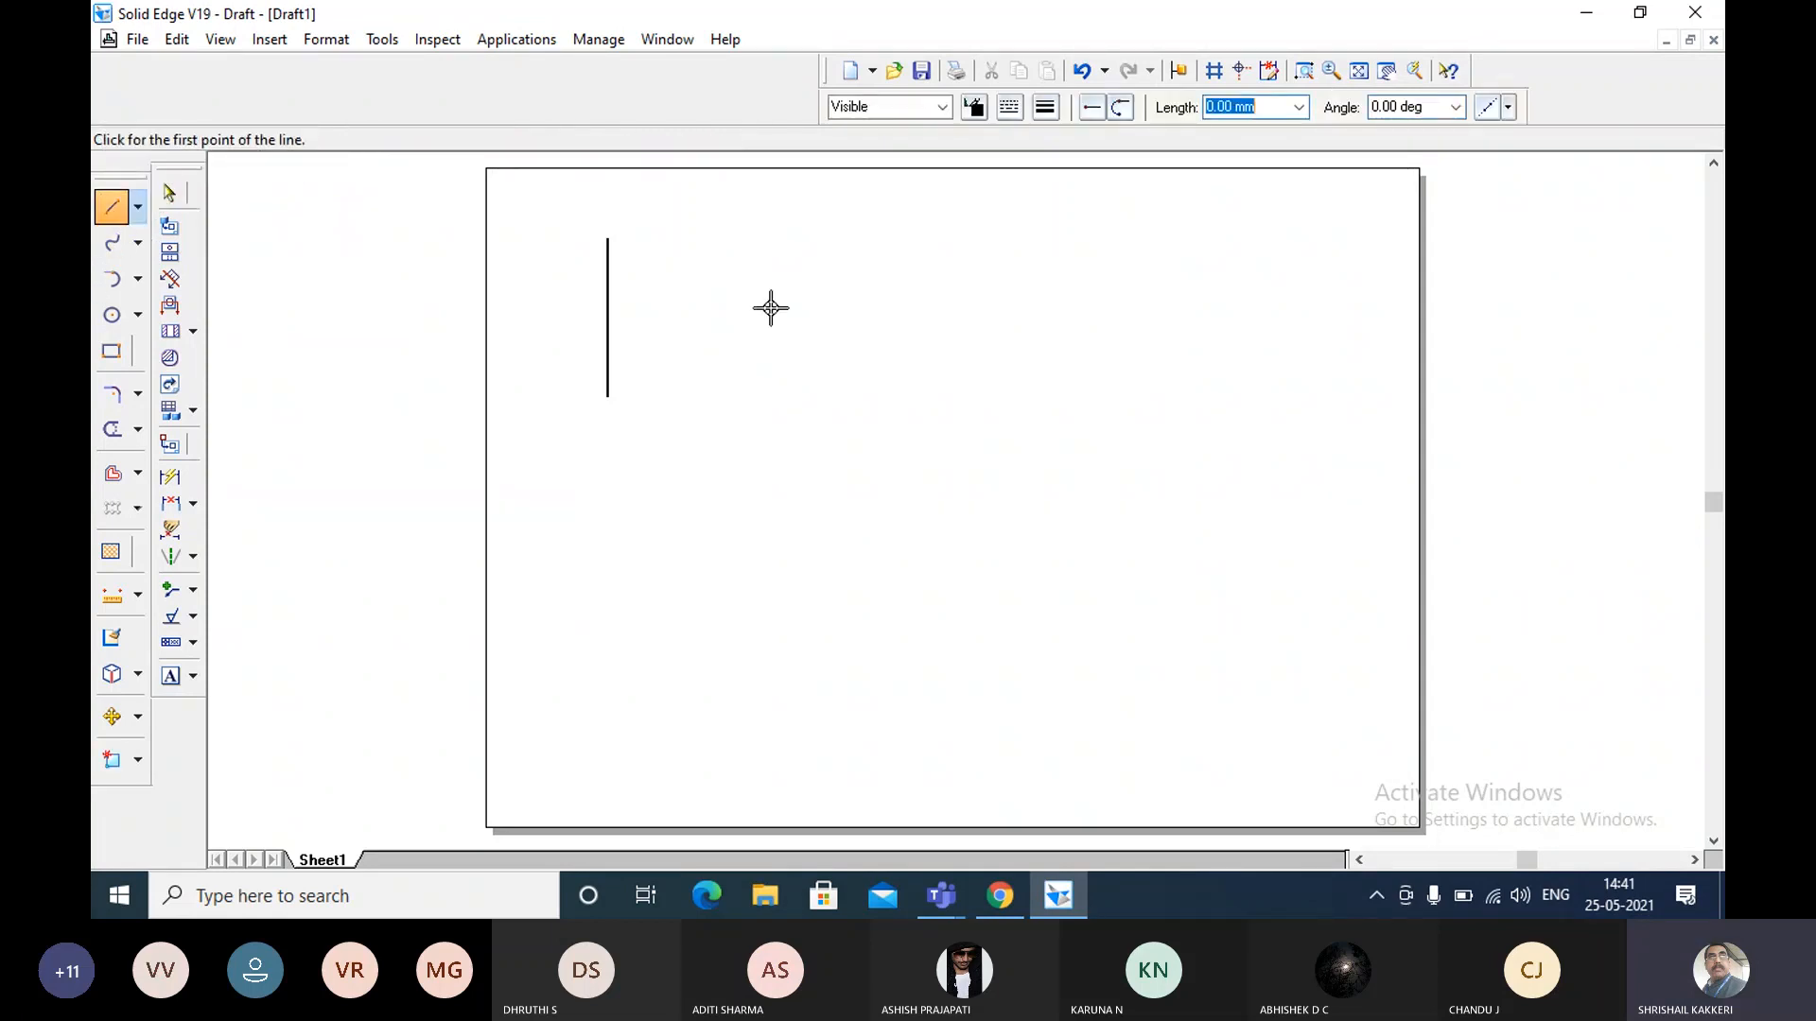
left_click(680, 262)
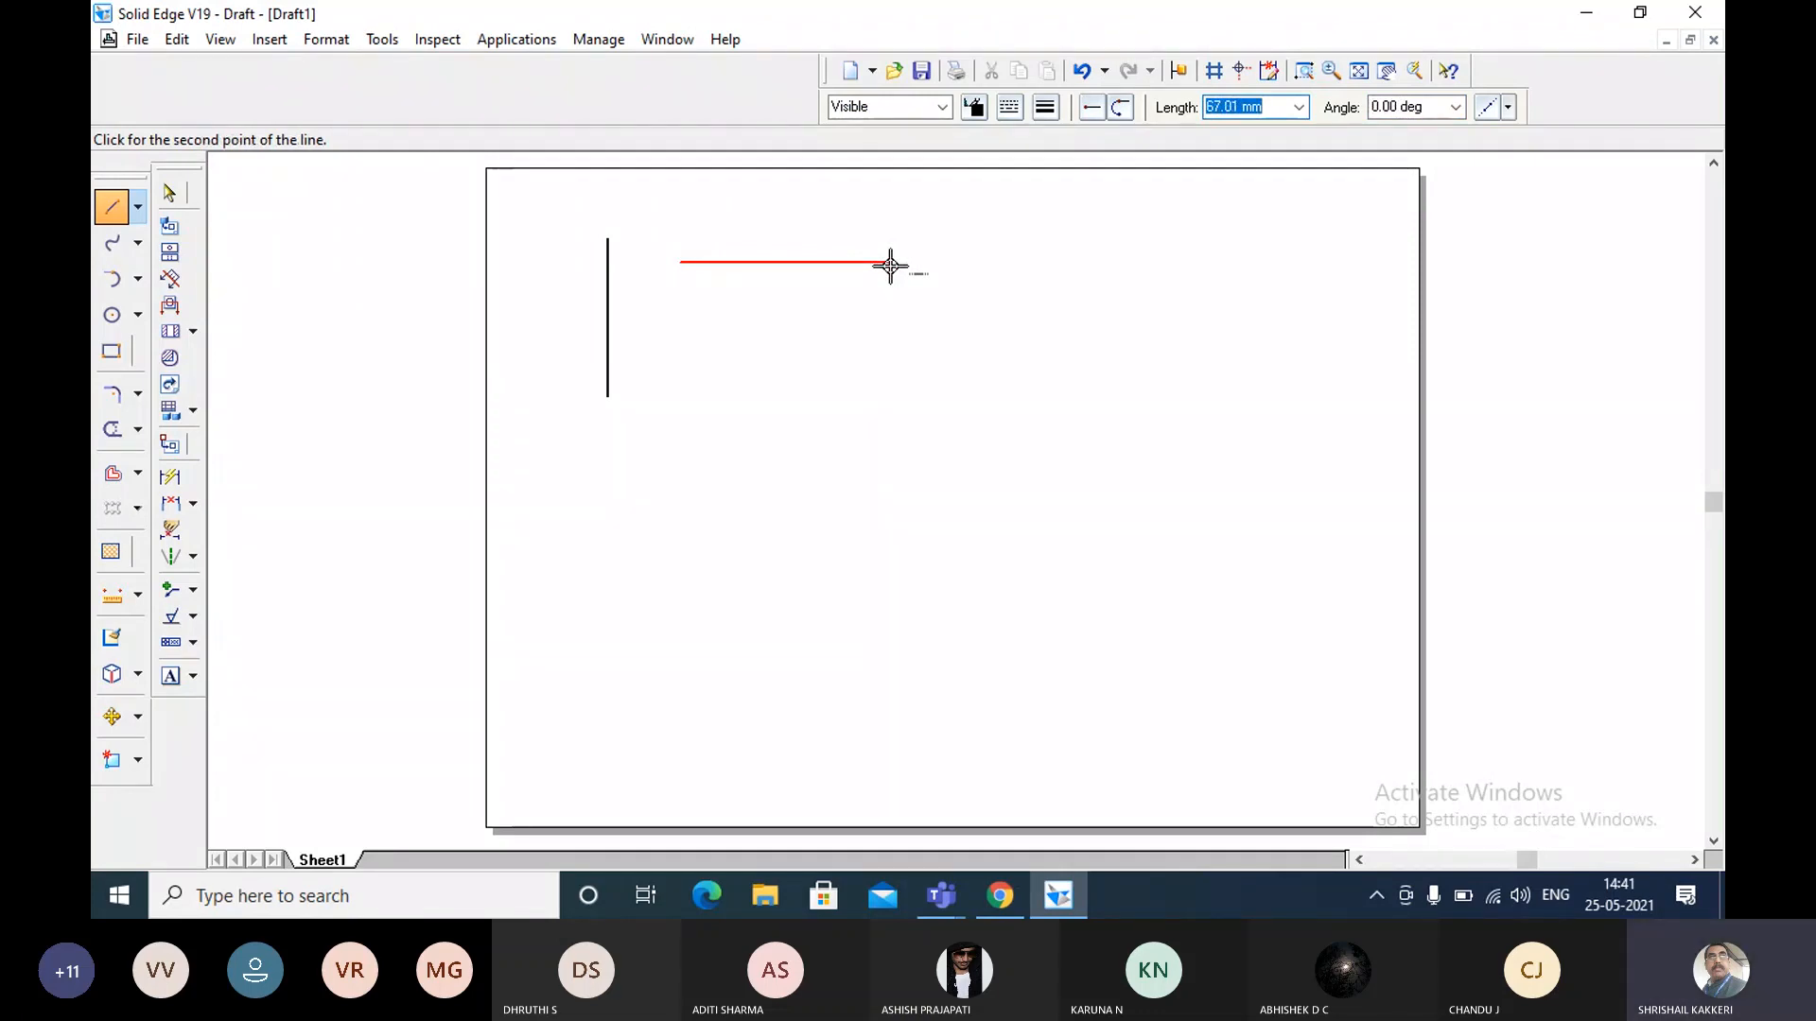
type("50")
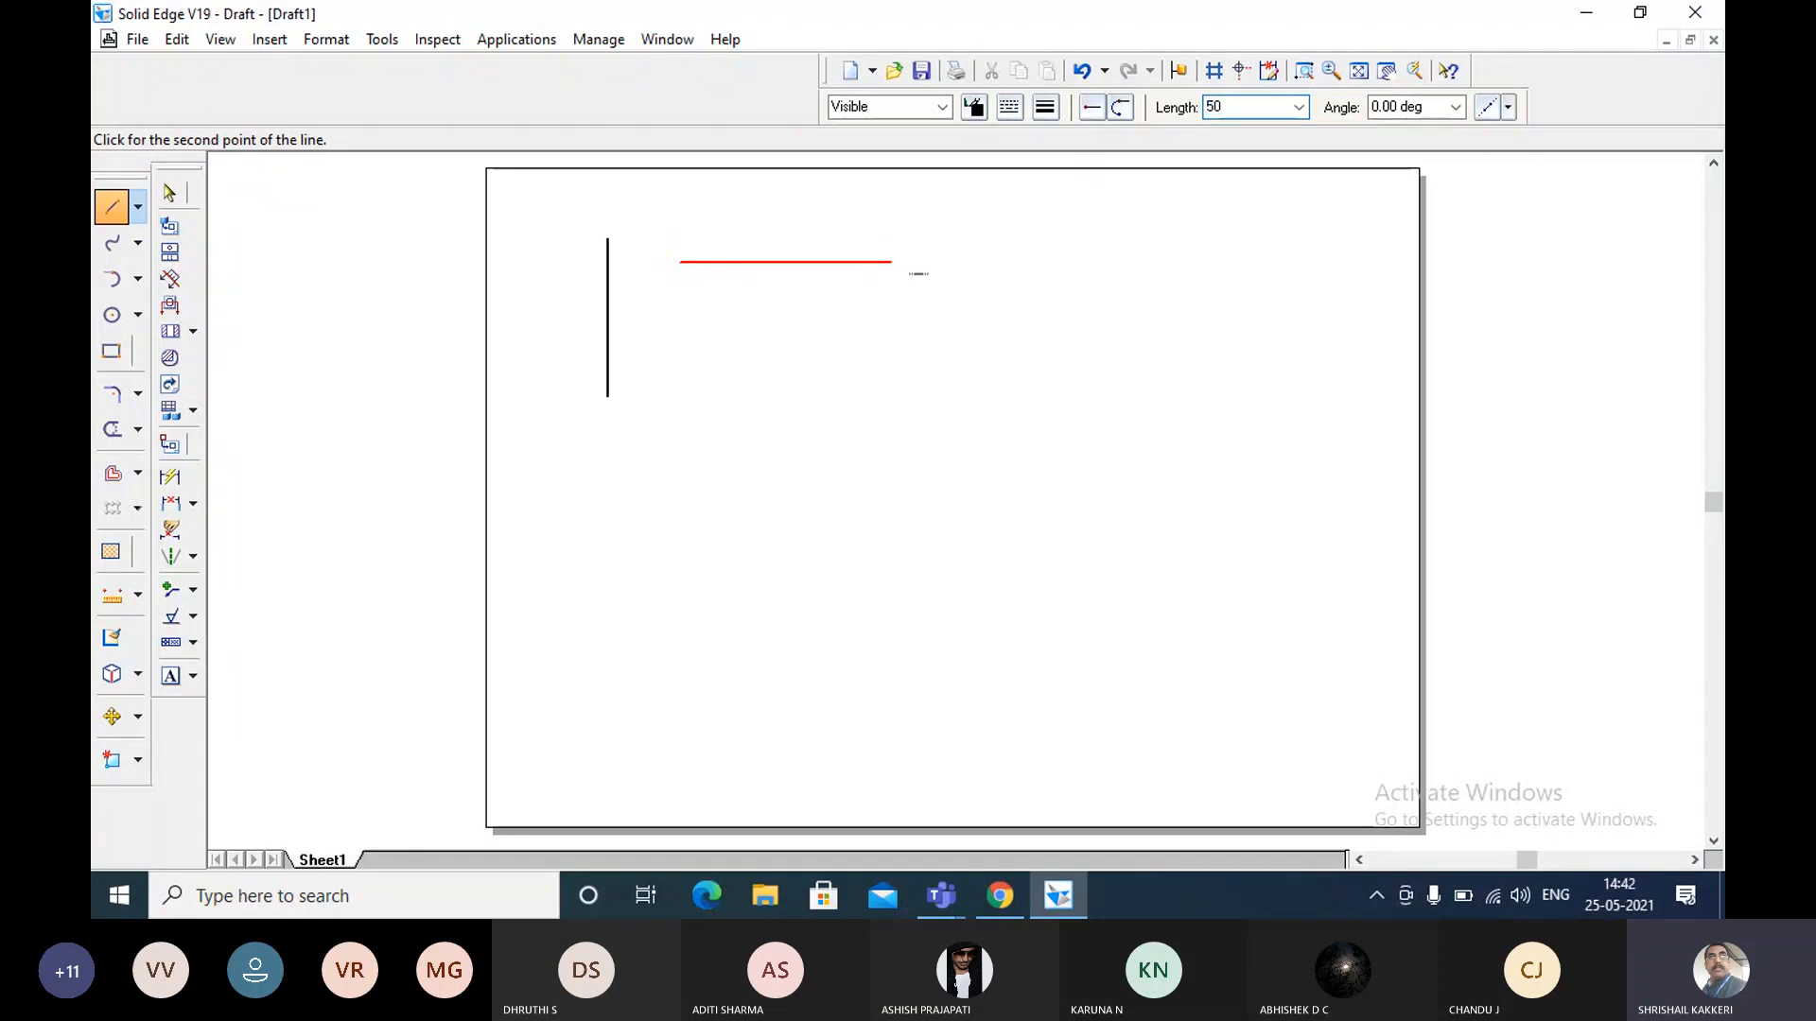
key("Tab")
type("0")
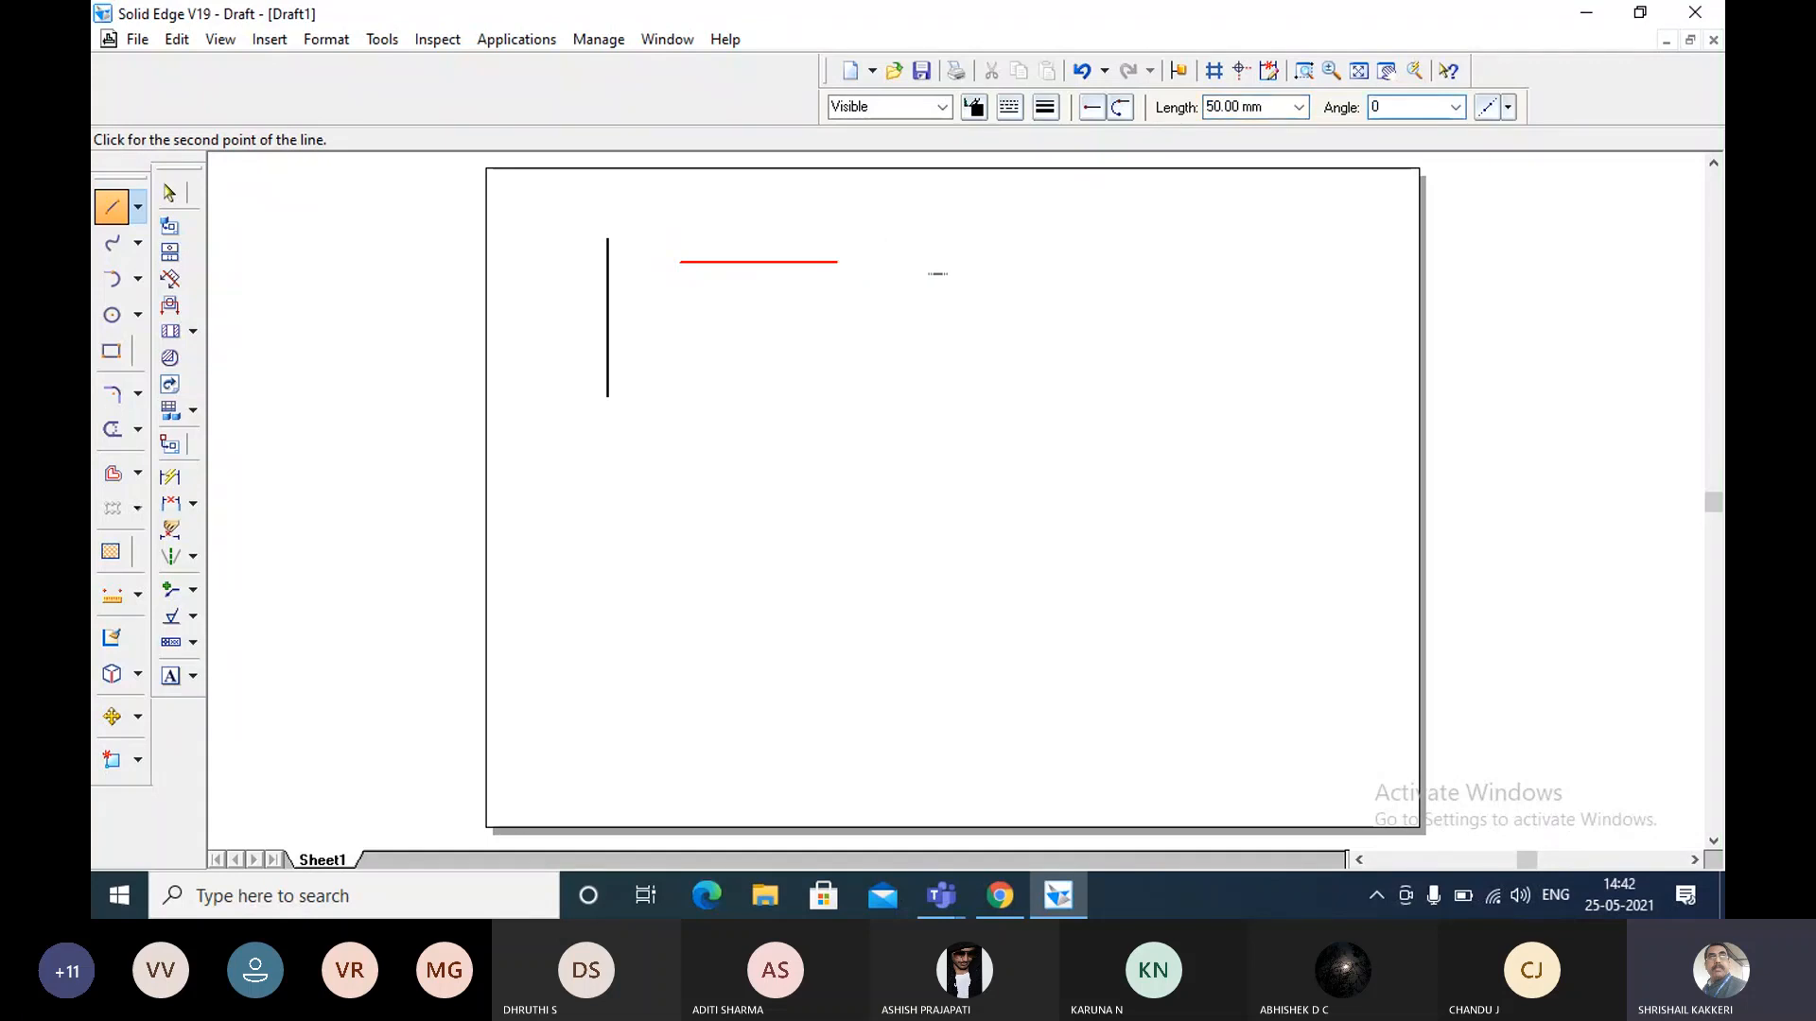
left_click(884, 266)
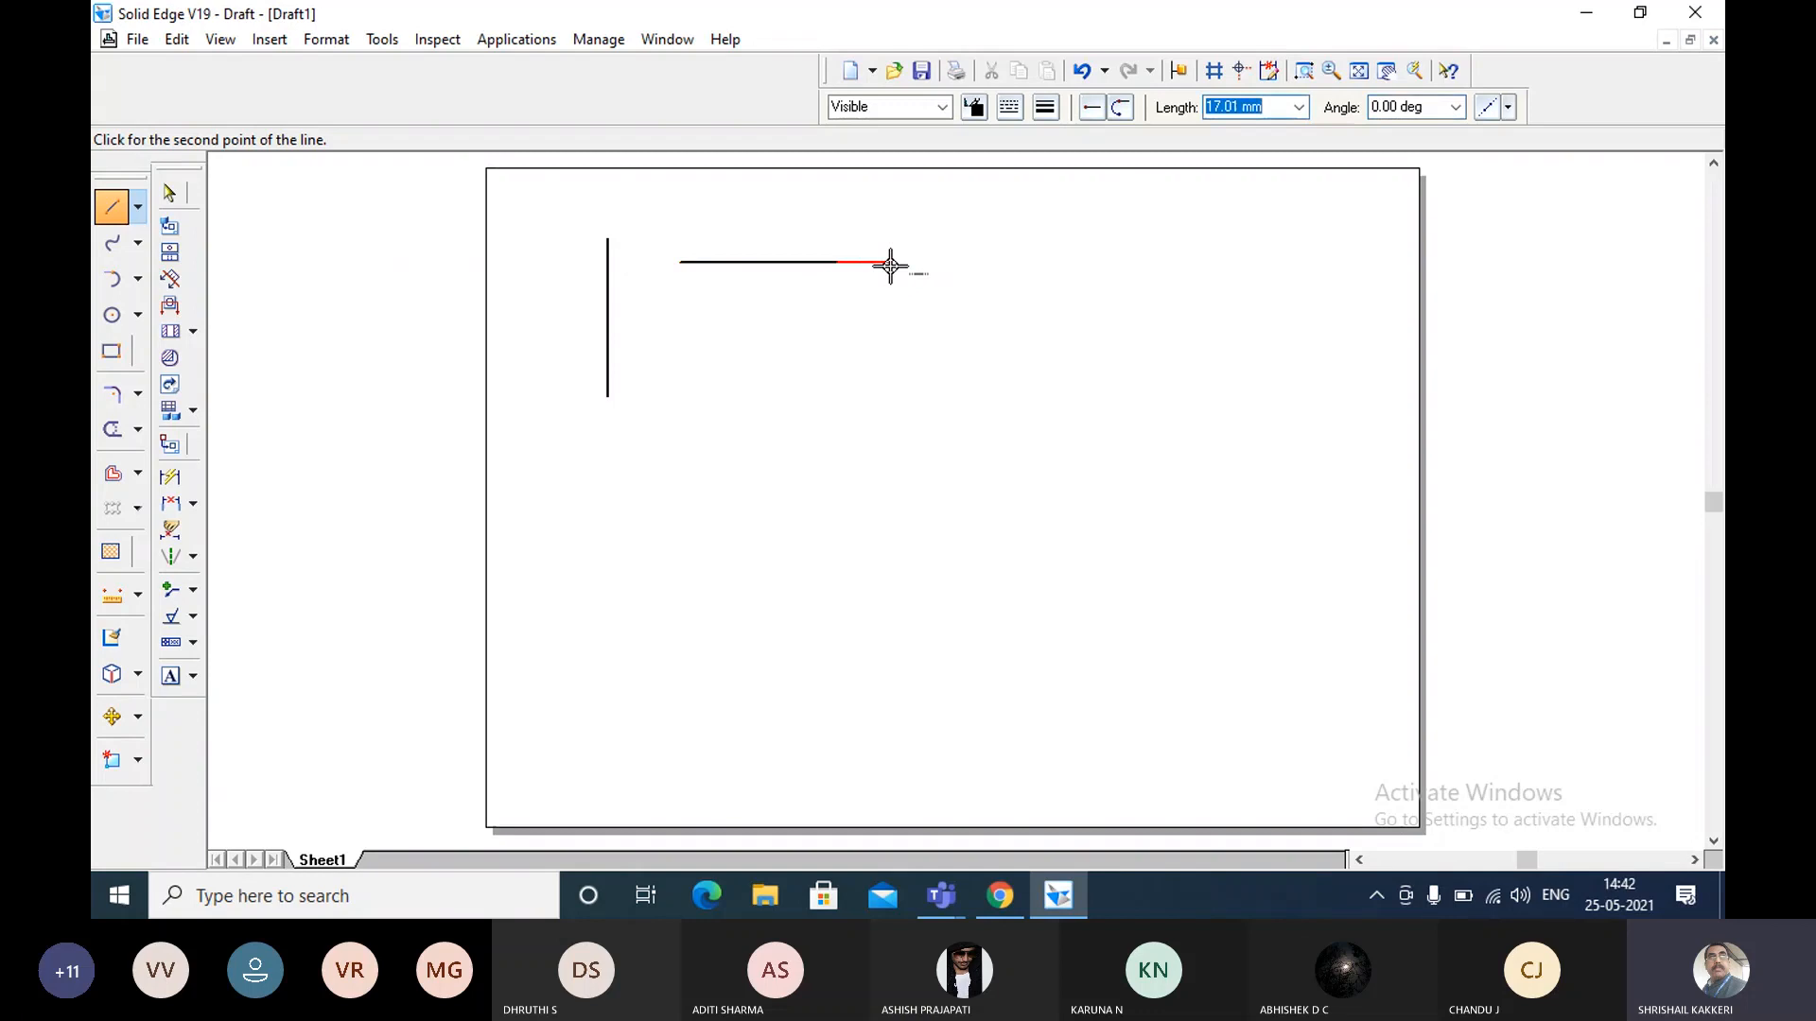
right_click(880, 290)
key("Escape")
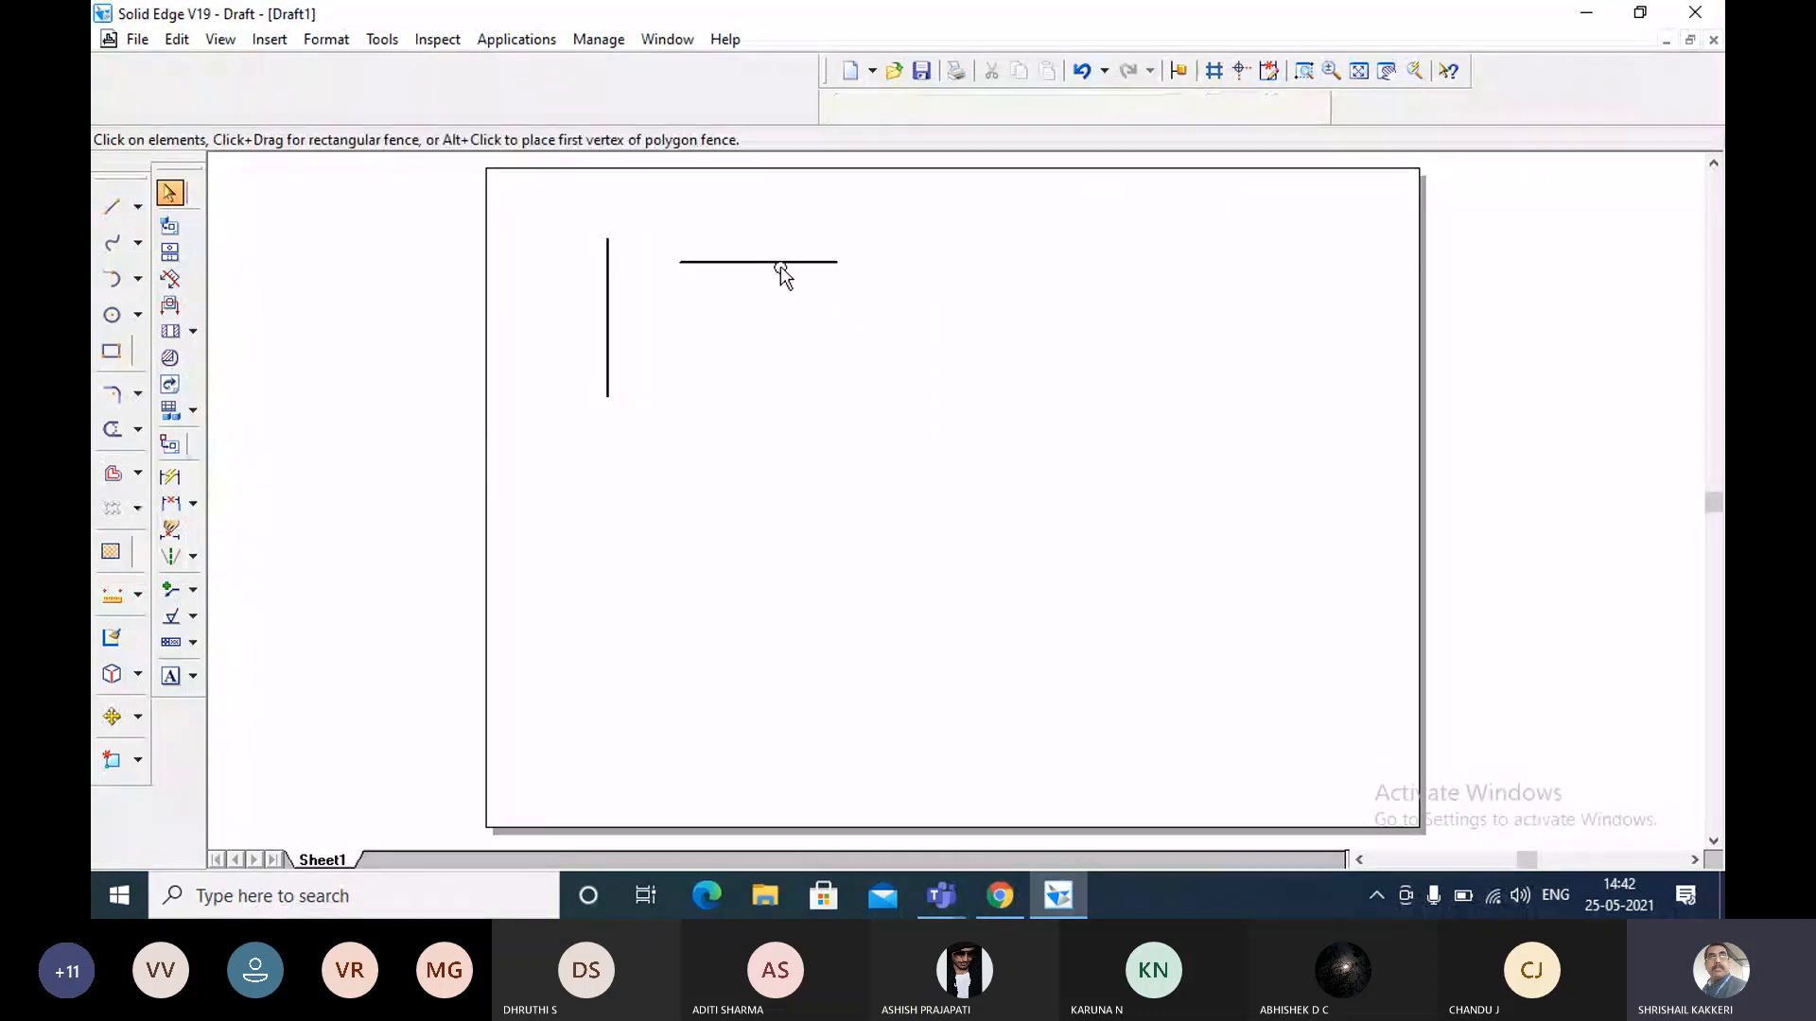
Move the horizontal line freehand so its left end meets the vertical line's upper end, and examine the corner up close.
left_click_drag(780, 265, 693, 245)
left_click(697, 296)
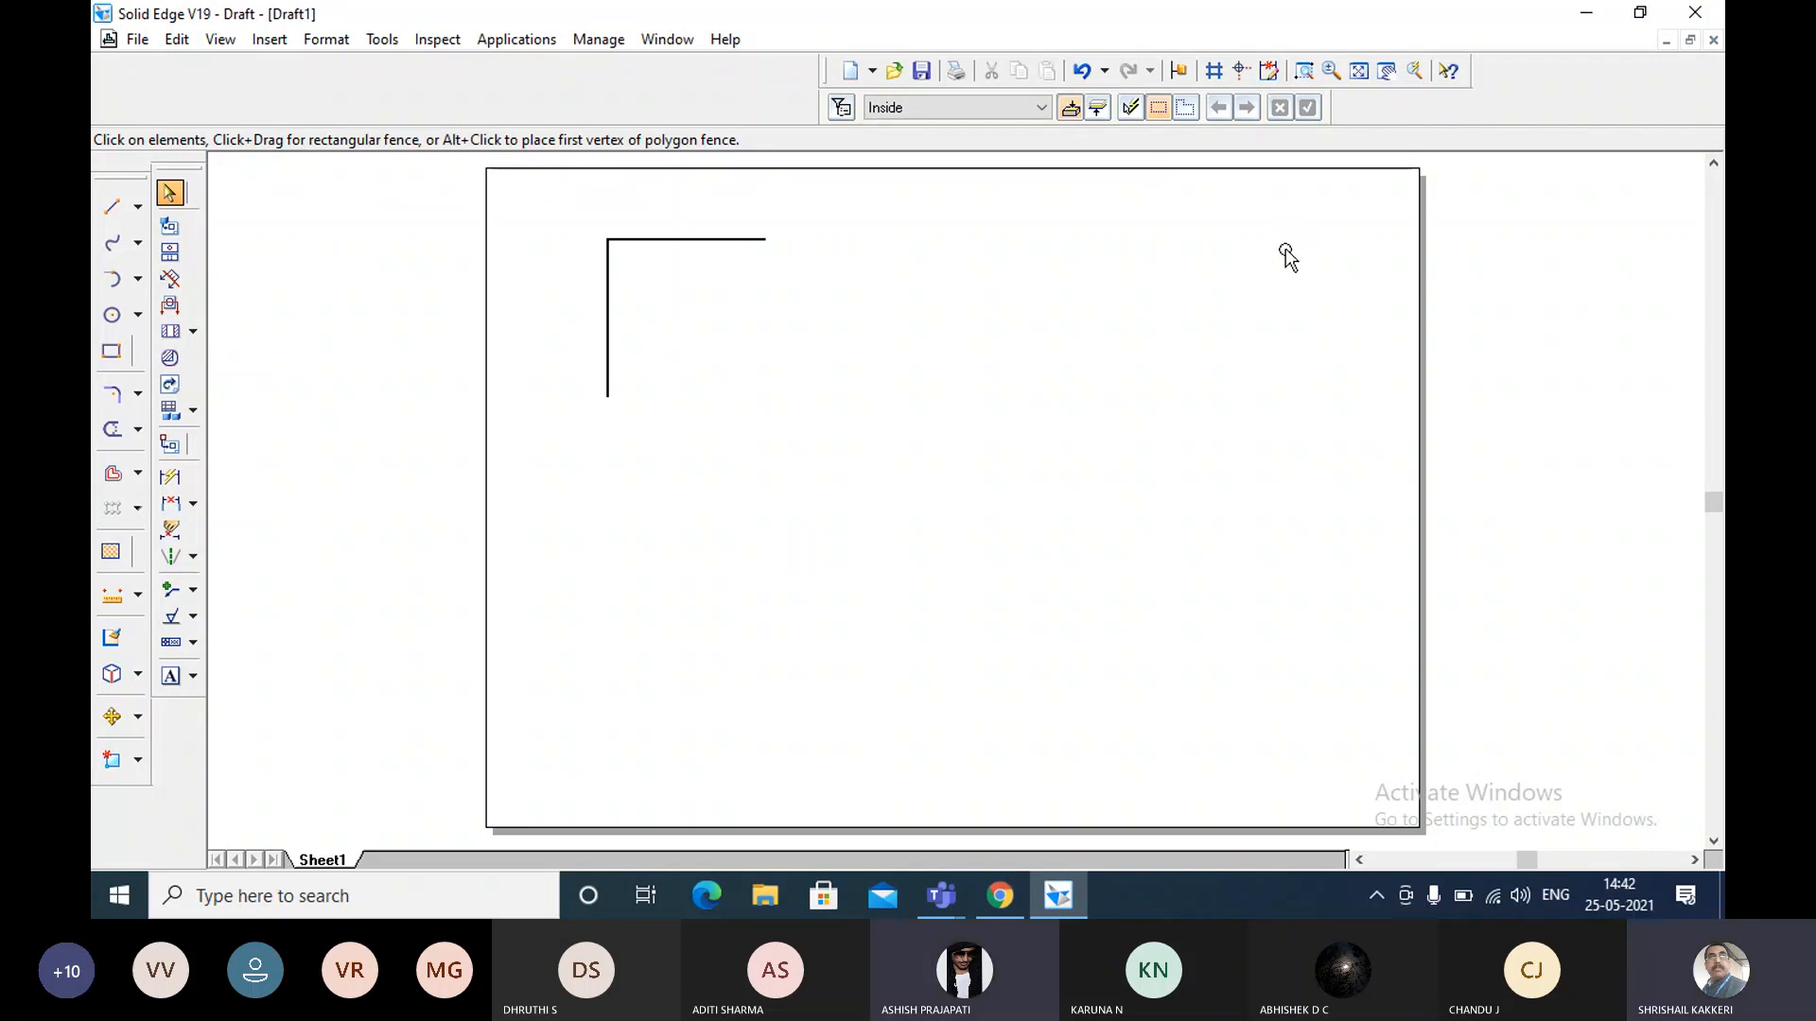
left_click(1305, 70)
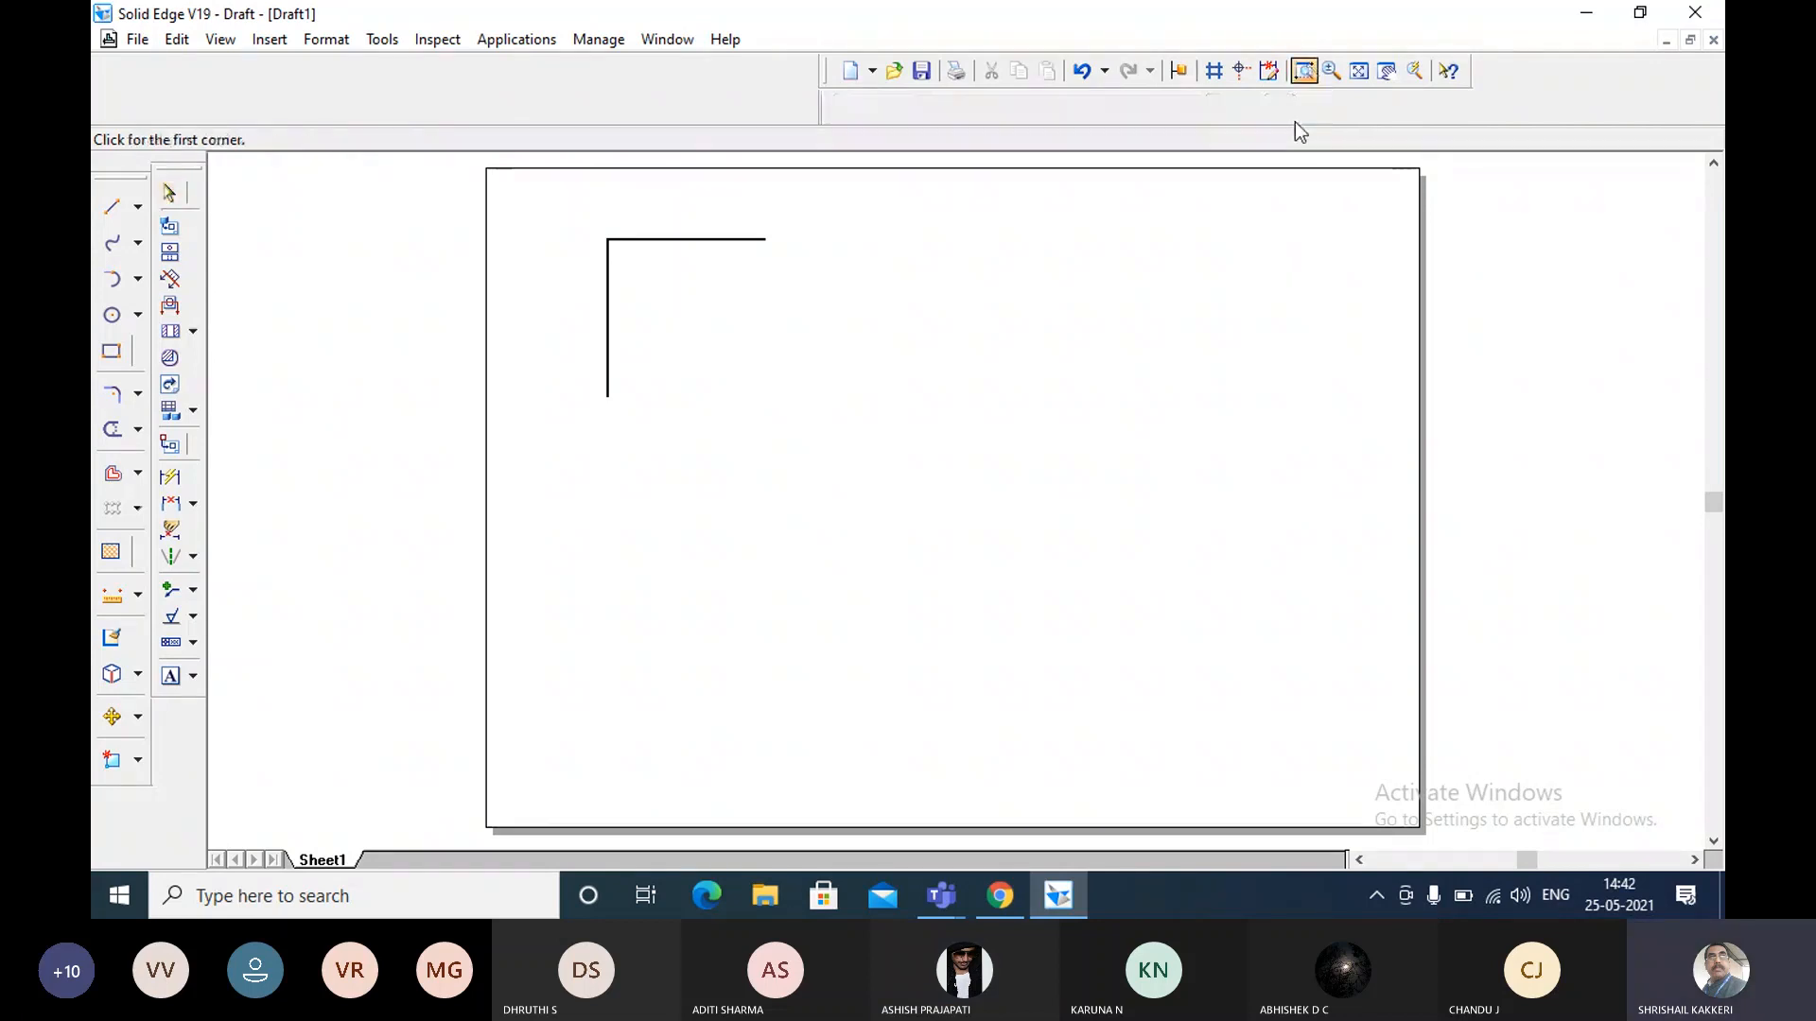
left_click(170, 193)
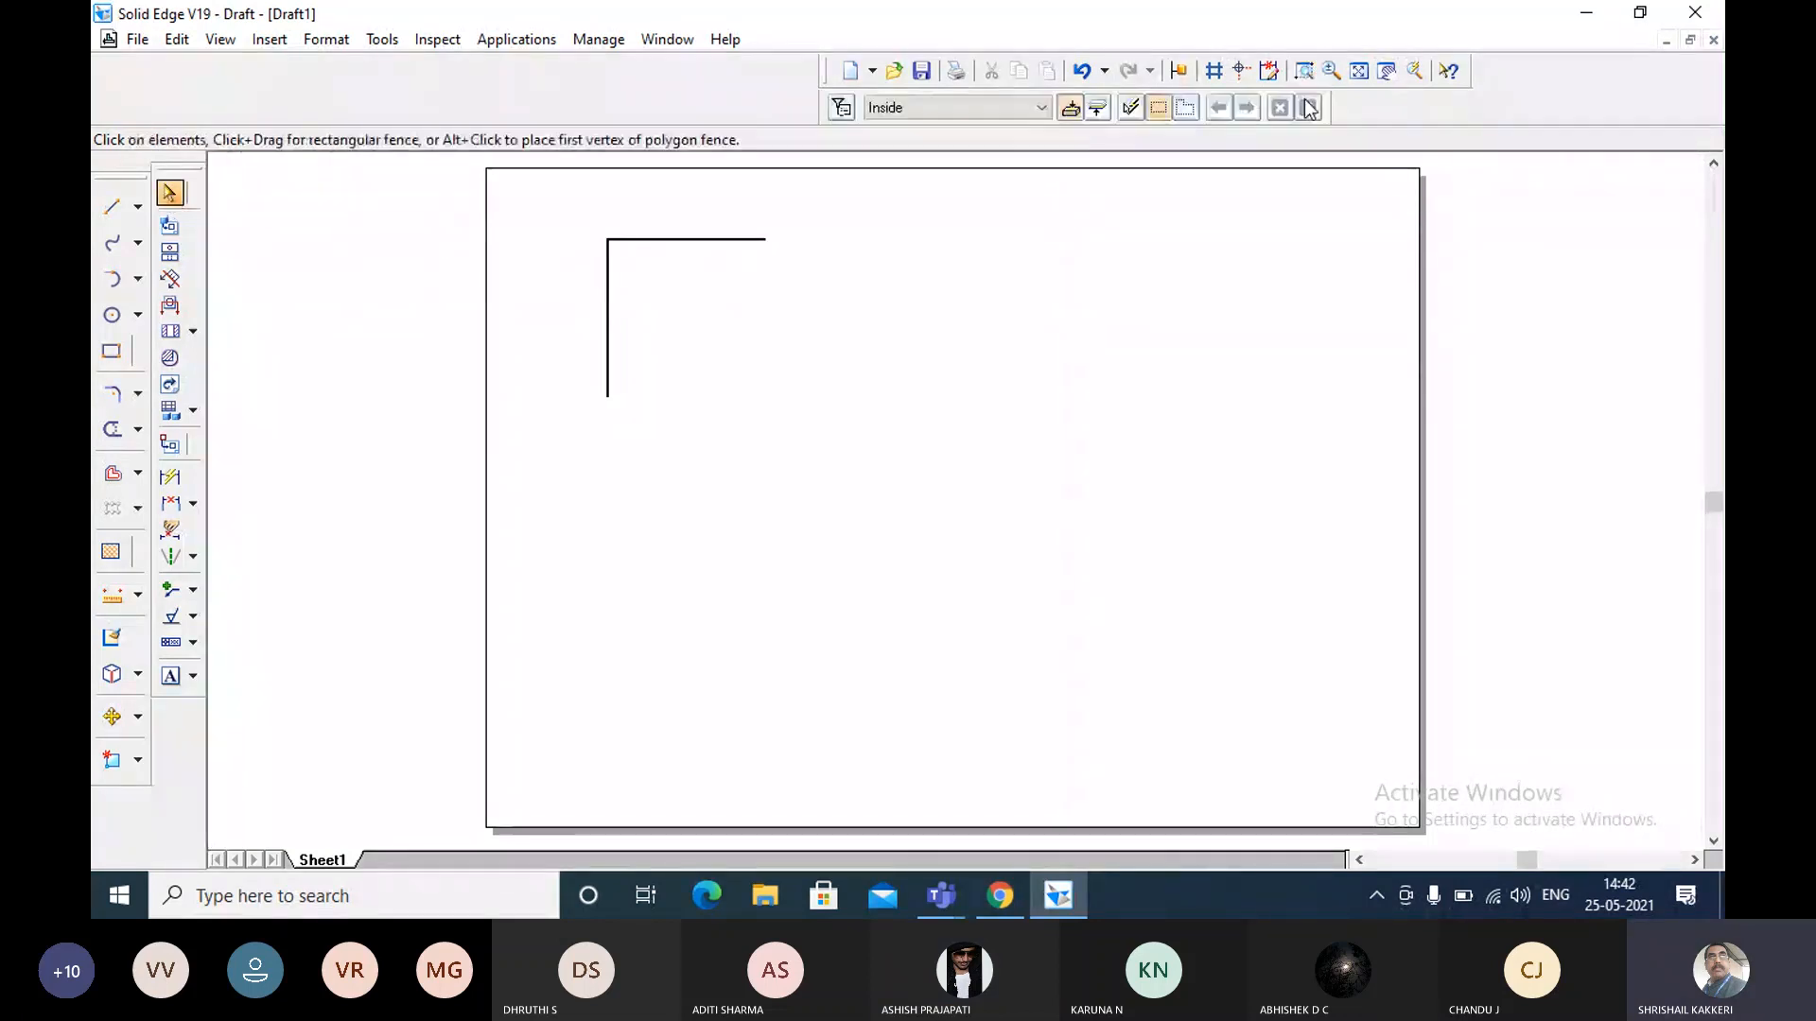
left_click(1303, 72)
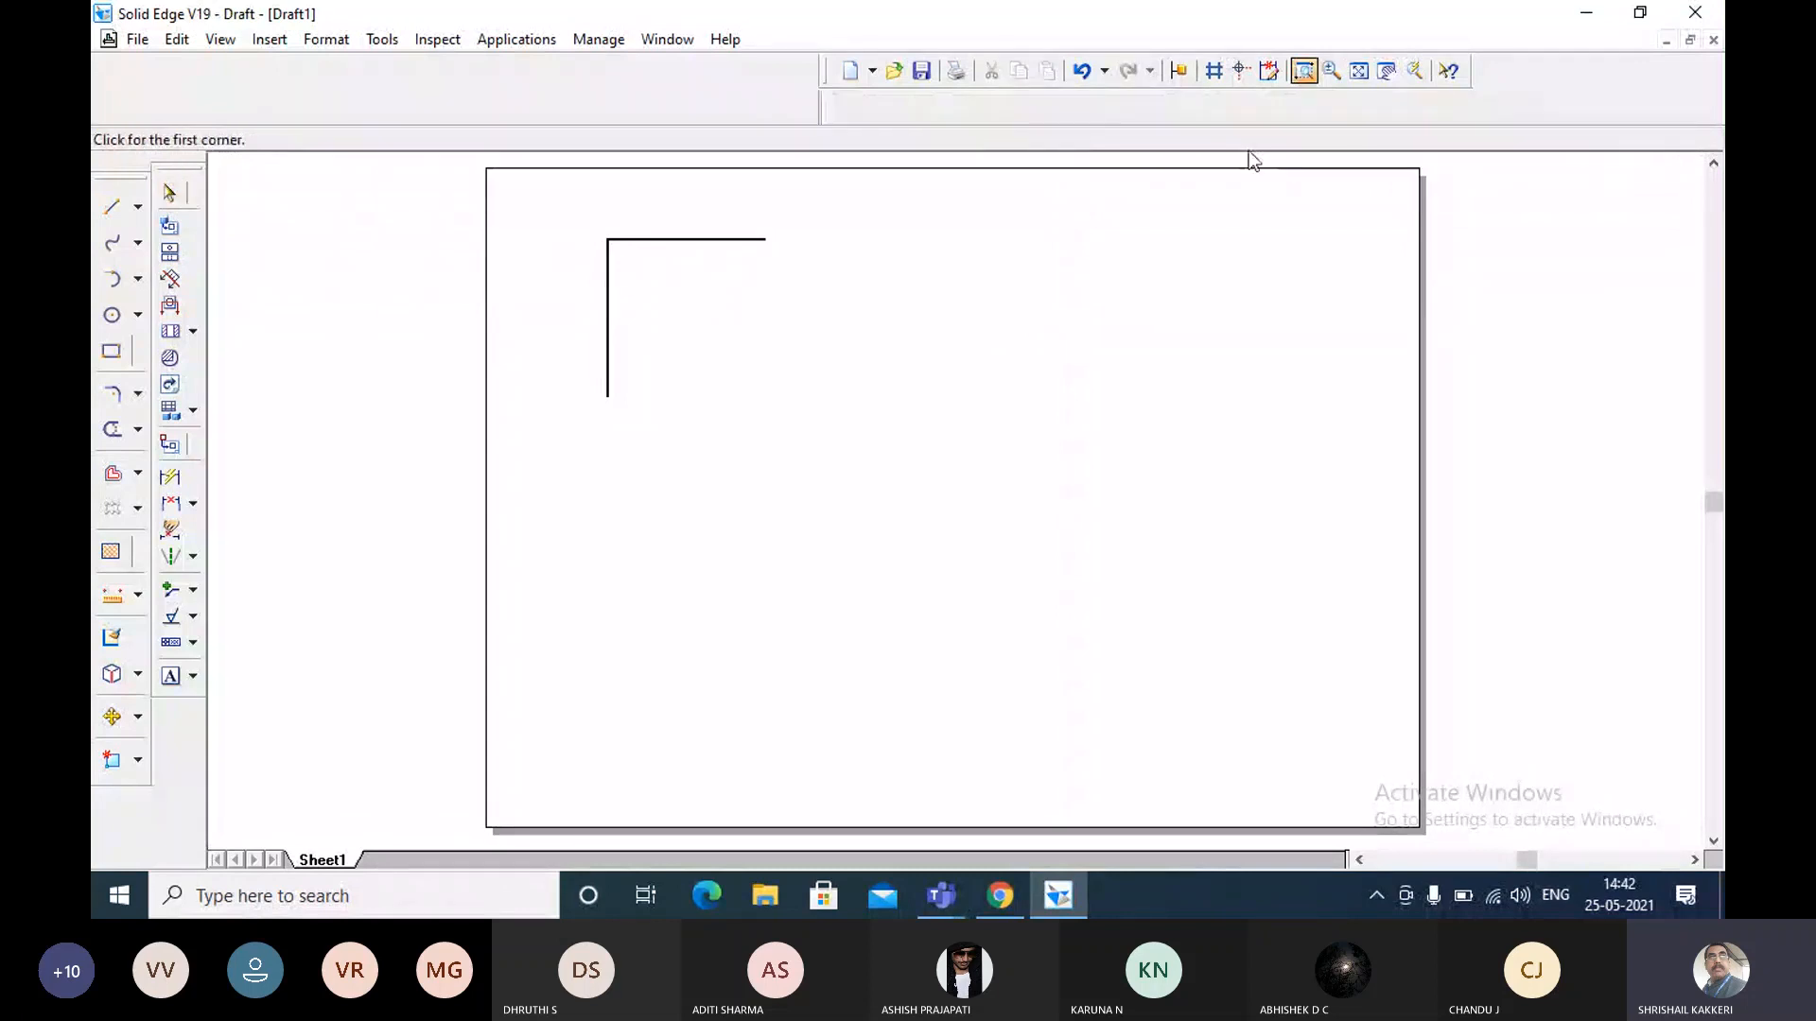
left_click(581, 228)
left_click(640, 263)
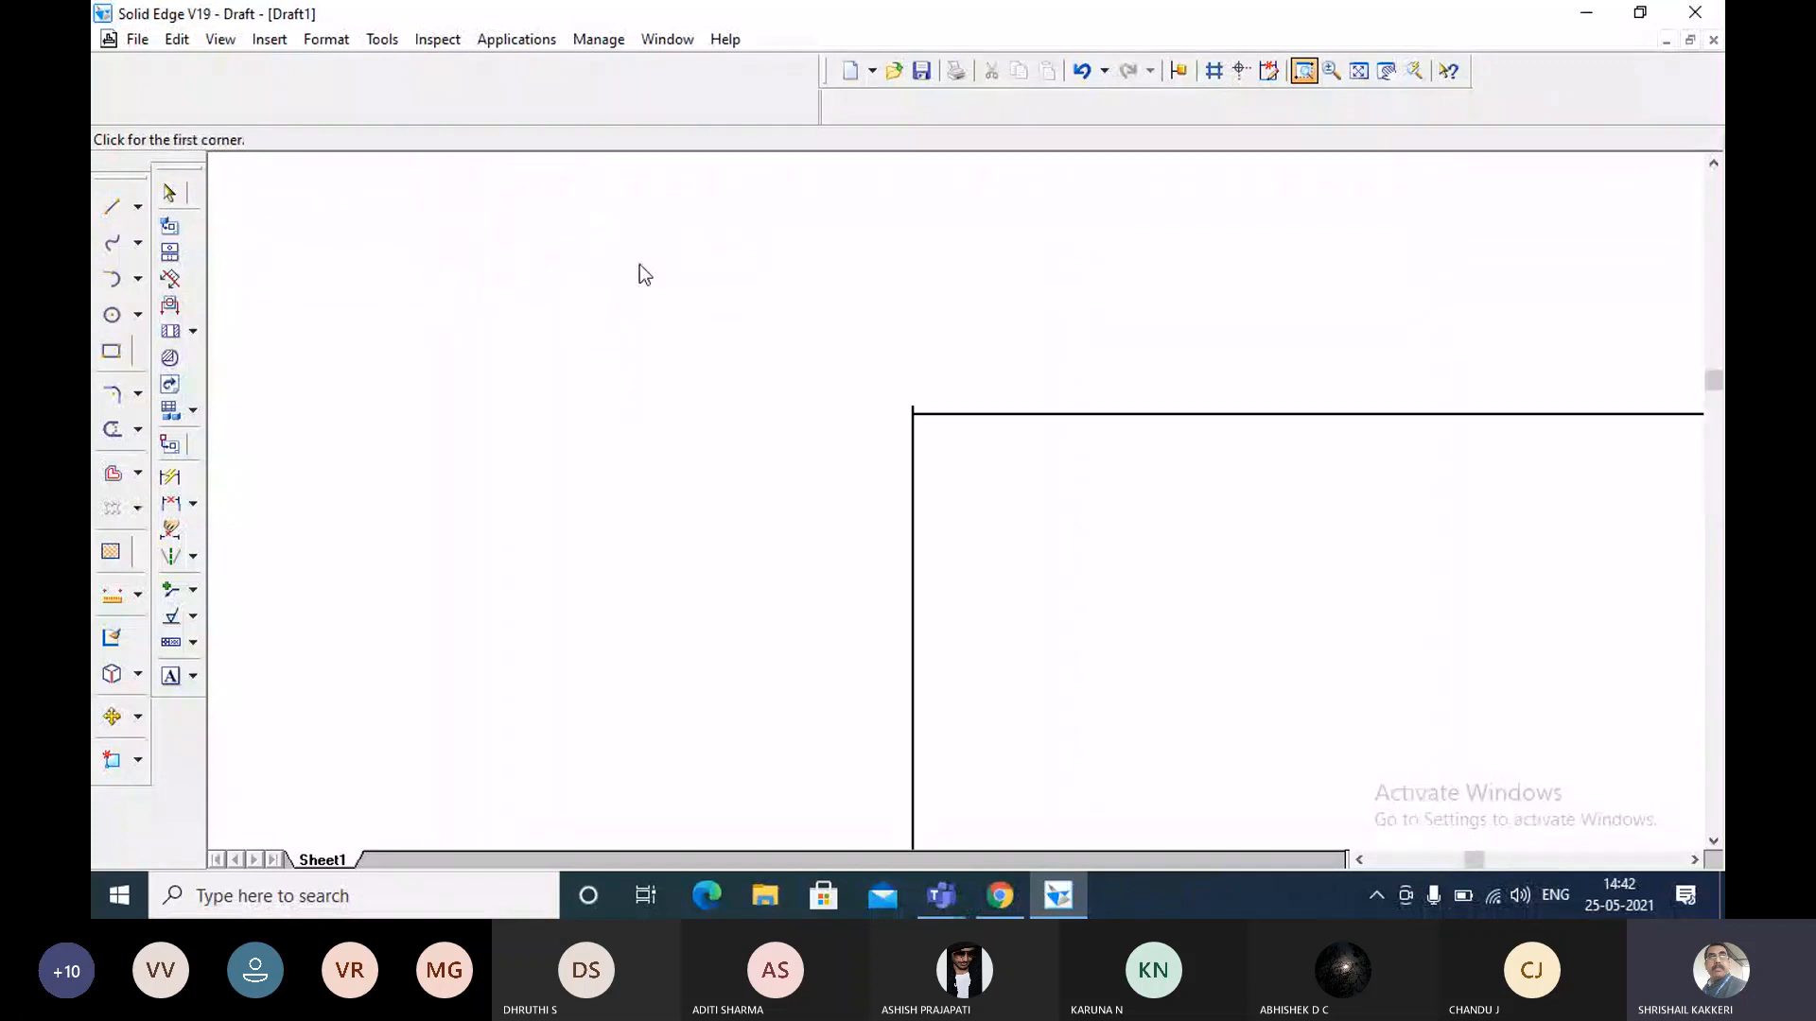
left_click(883, 382)
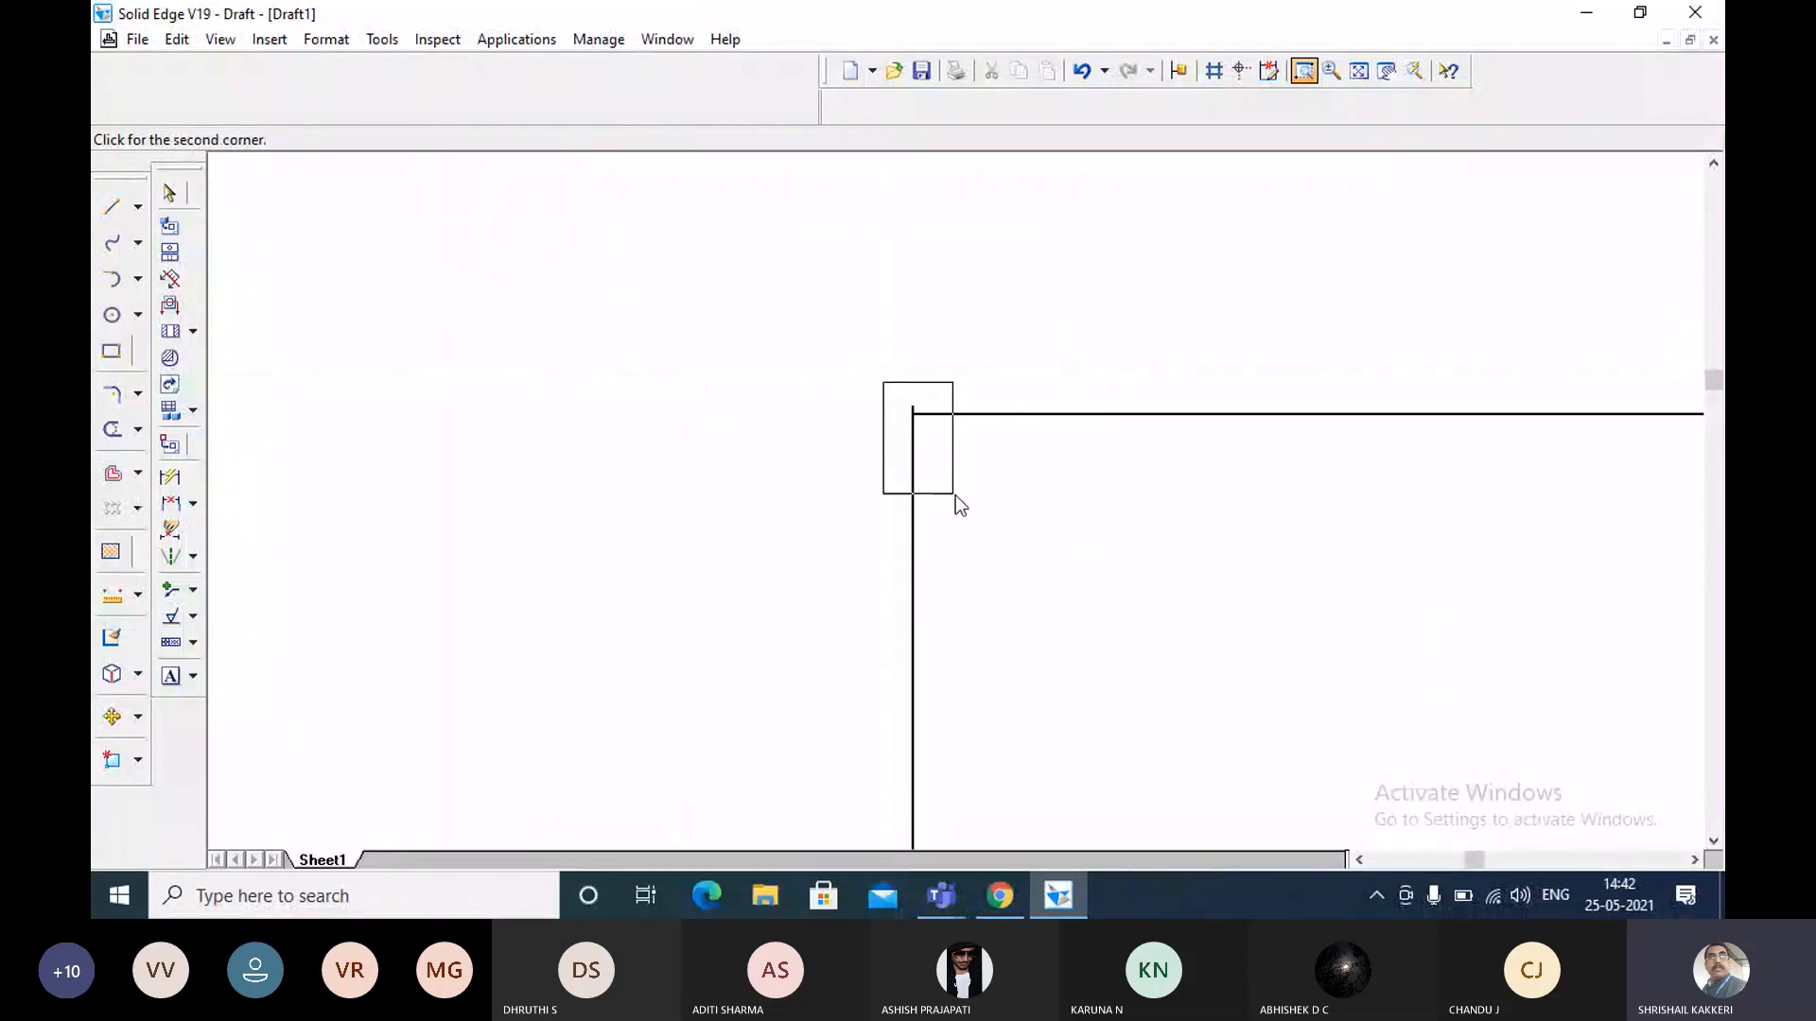
left_click(953, 493)
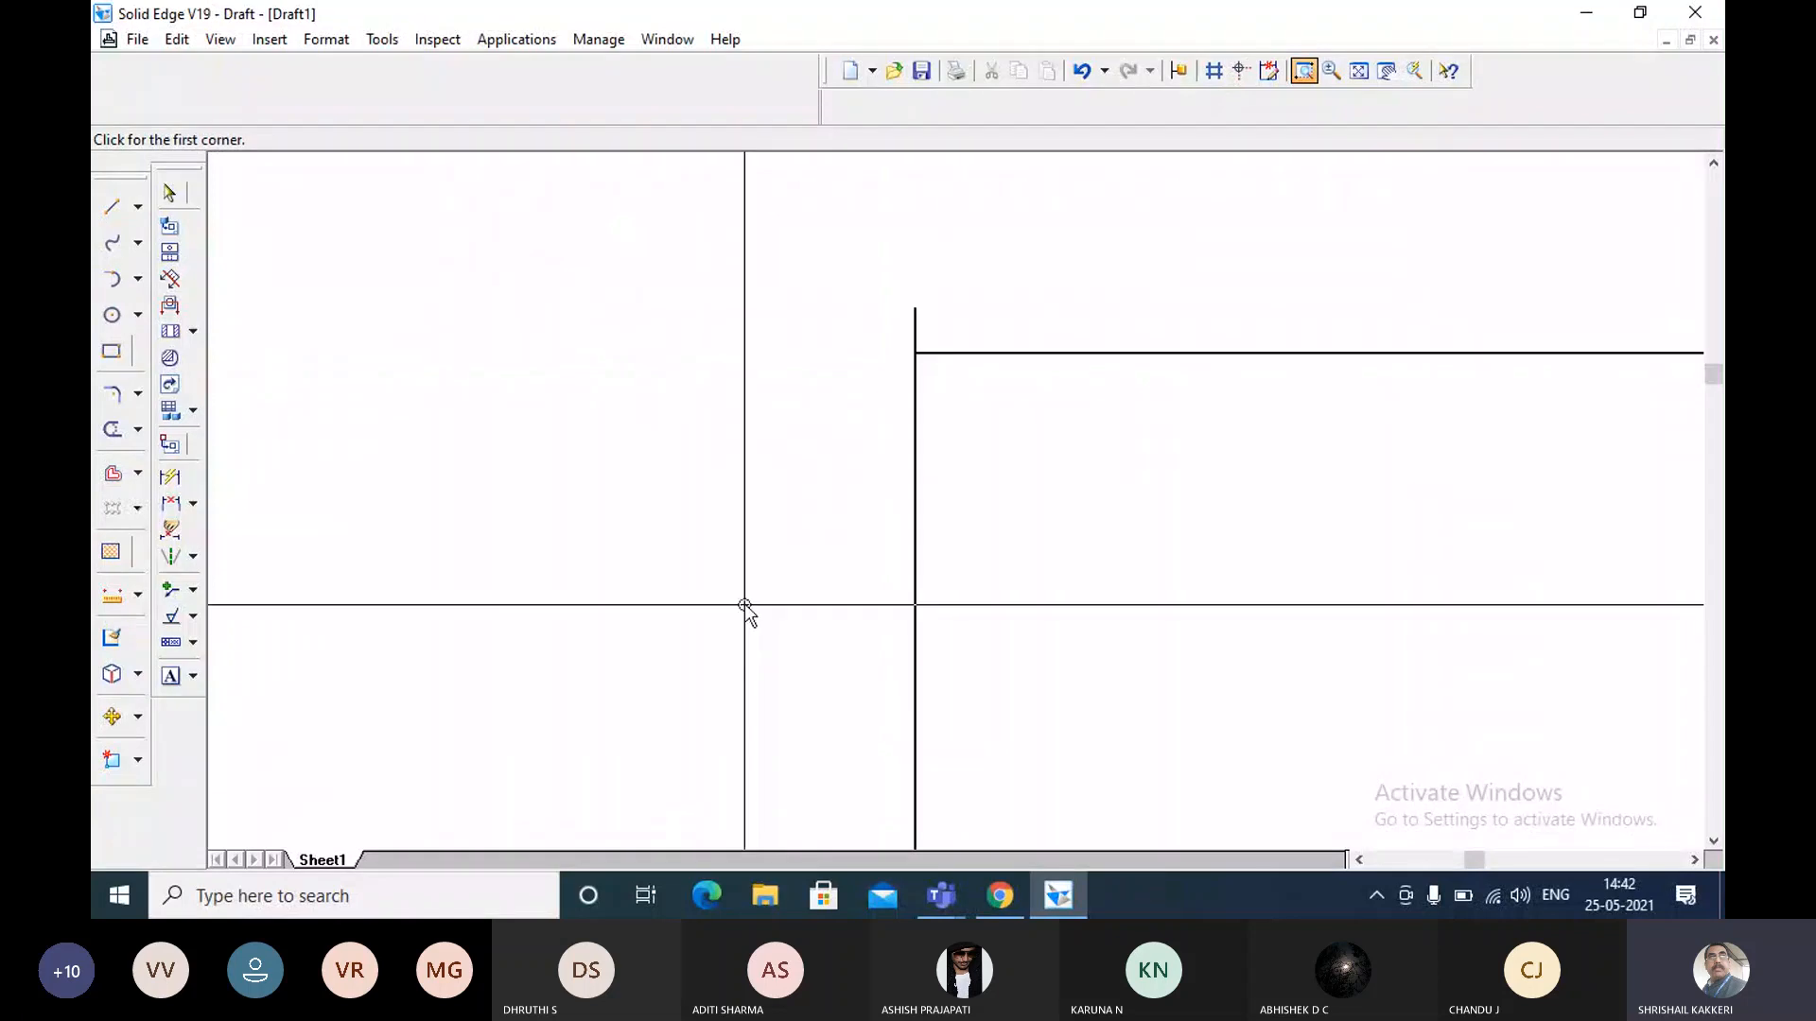
key("Escape")
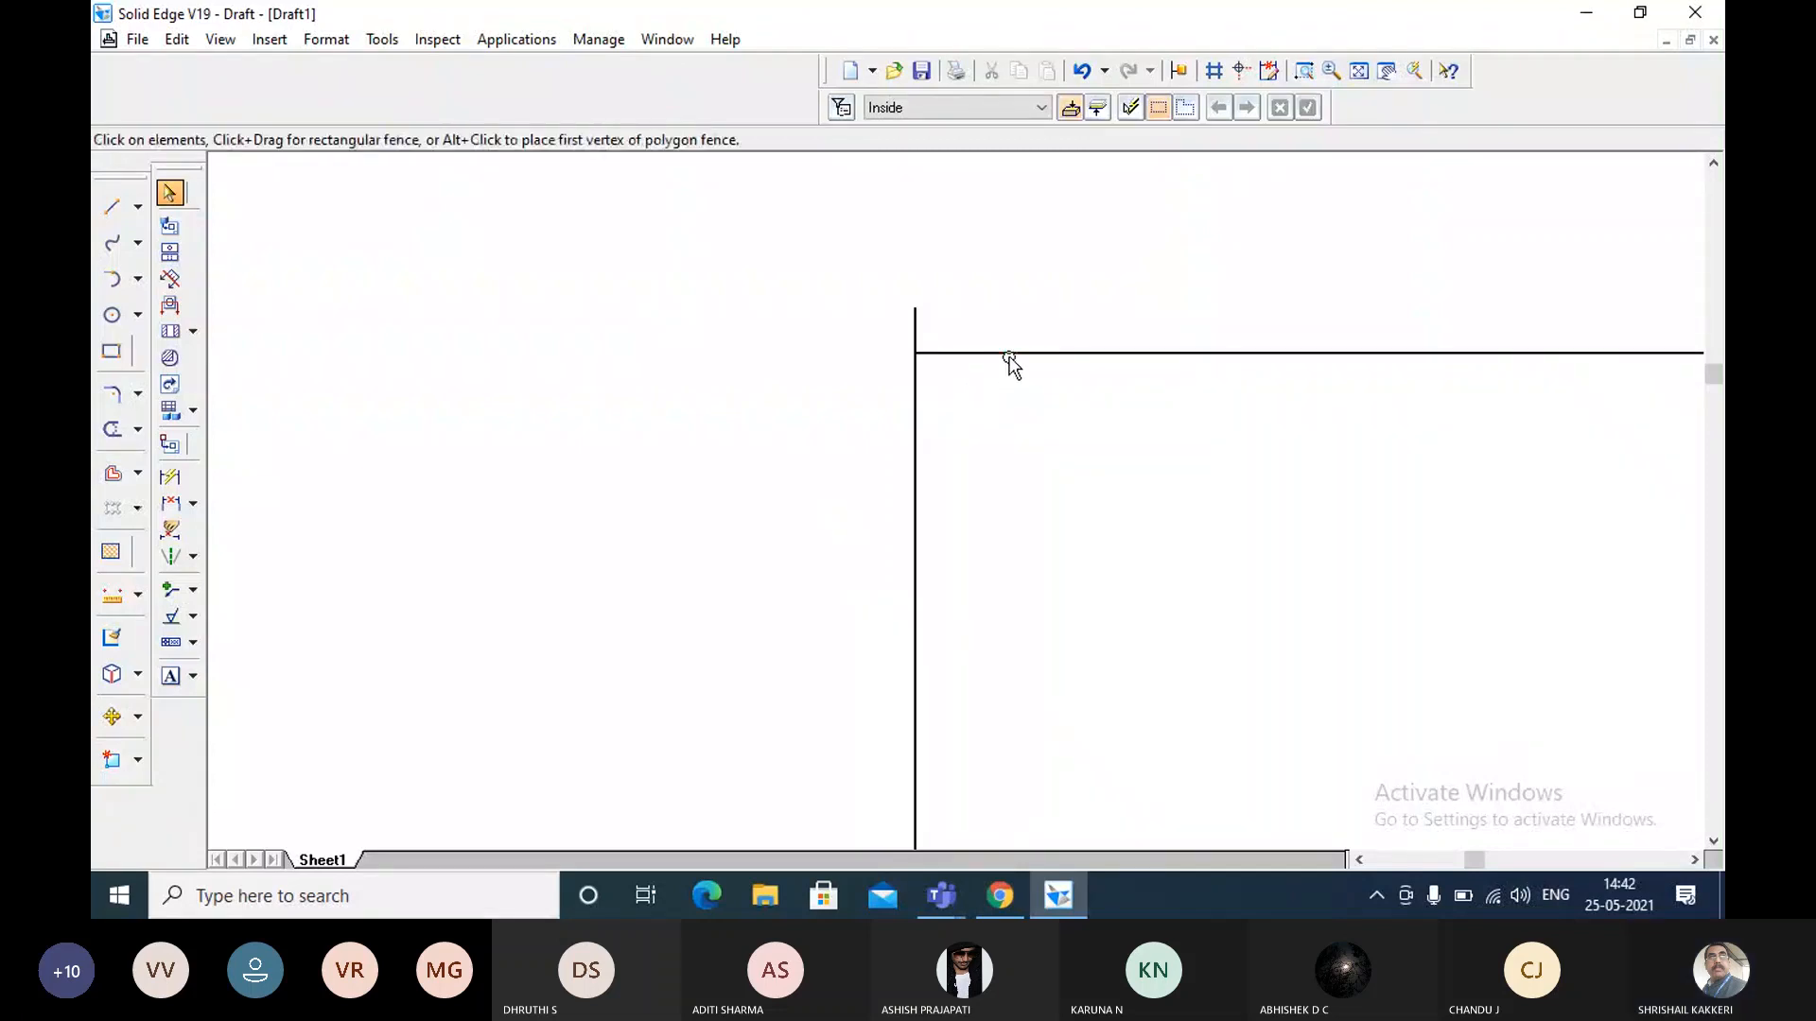
Shift the horizontal line up freehand to the vertical line's upper end and re-examine the corner up close.
left_click(998, 322)
left_click_drag(997, 322, 1014, 318)
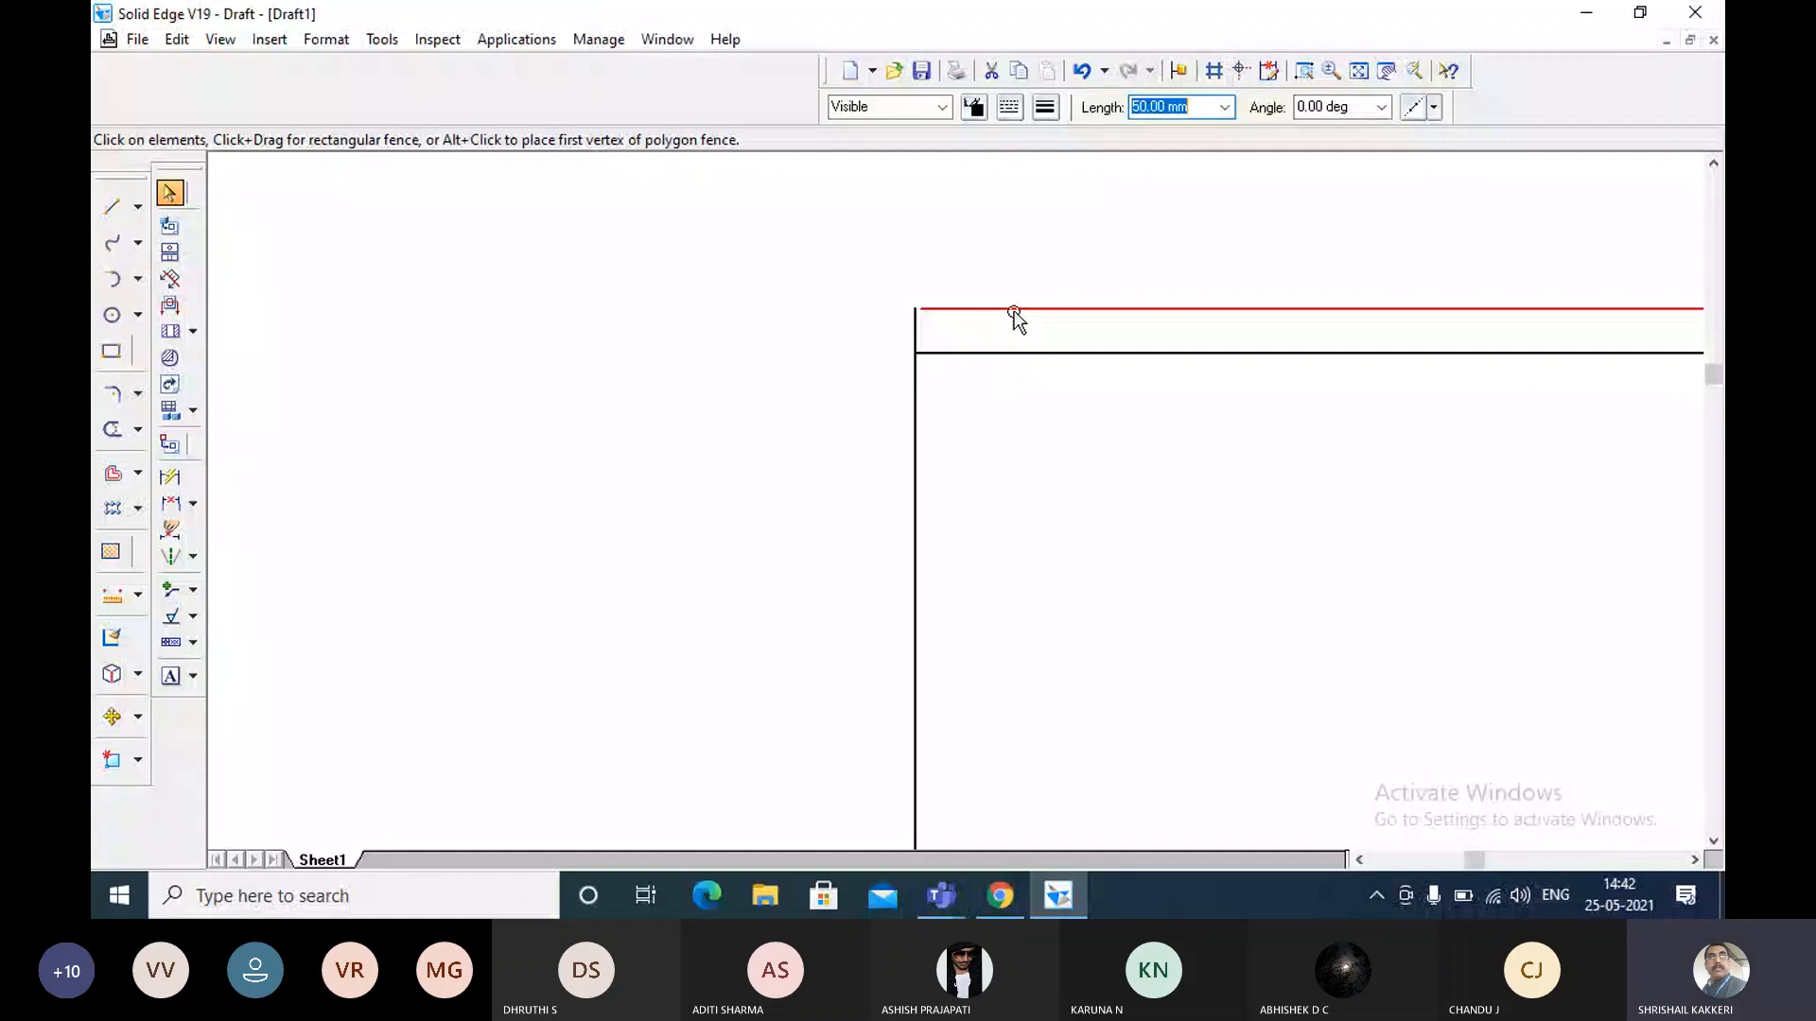
left_click_drag(1015, 318, 1014, 317)
left_click(1303, 70)
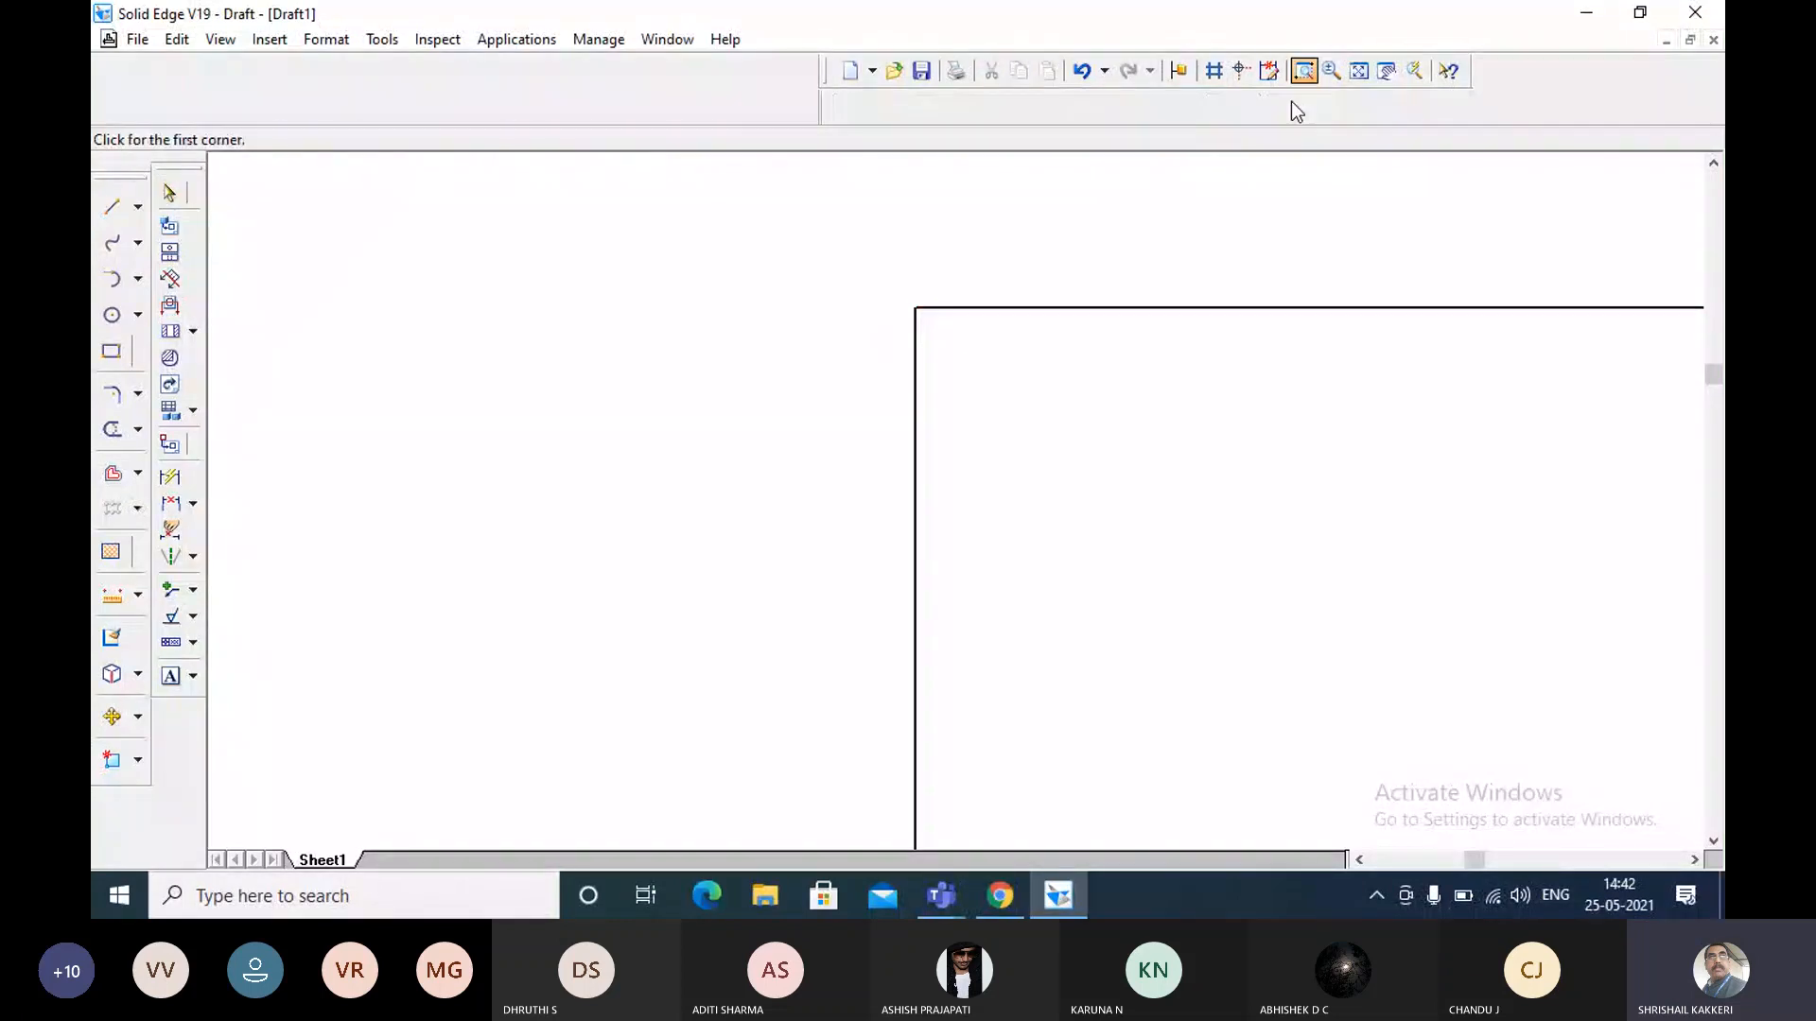
left_click_drag(894, 295, 937, 320)
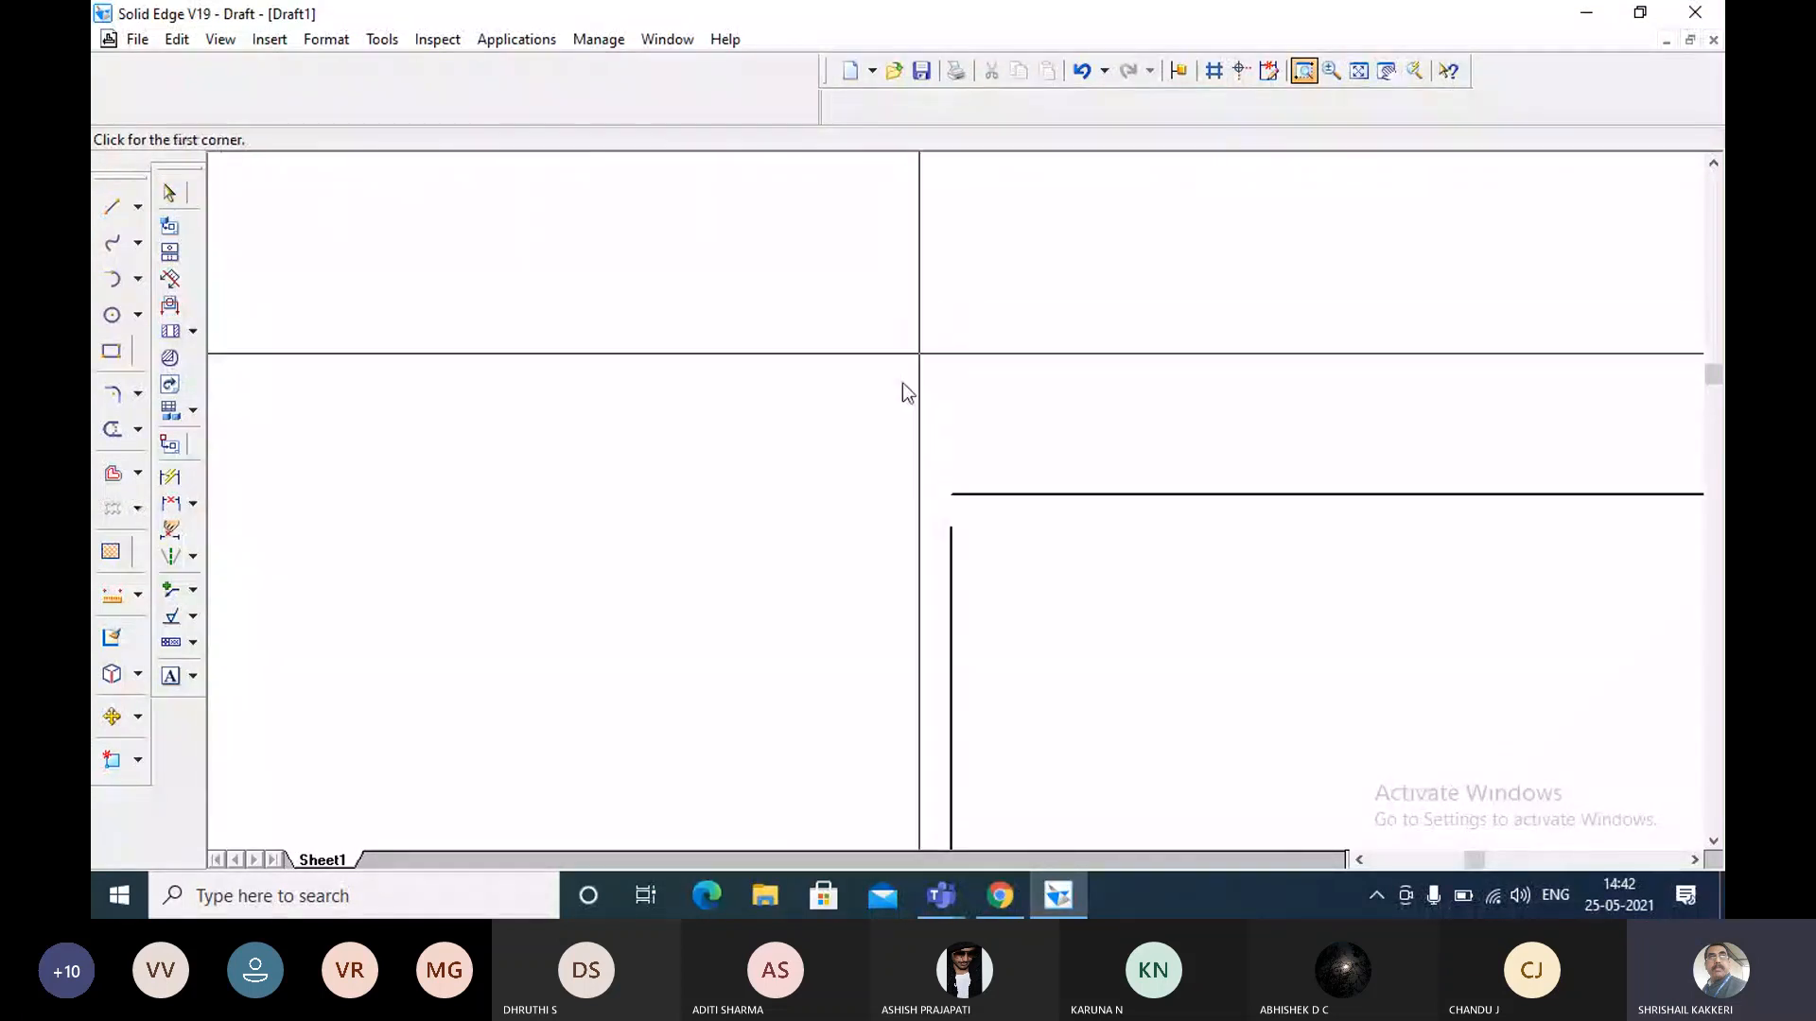
left_click(1357, 69)
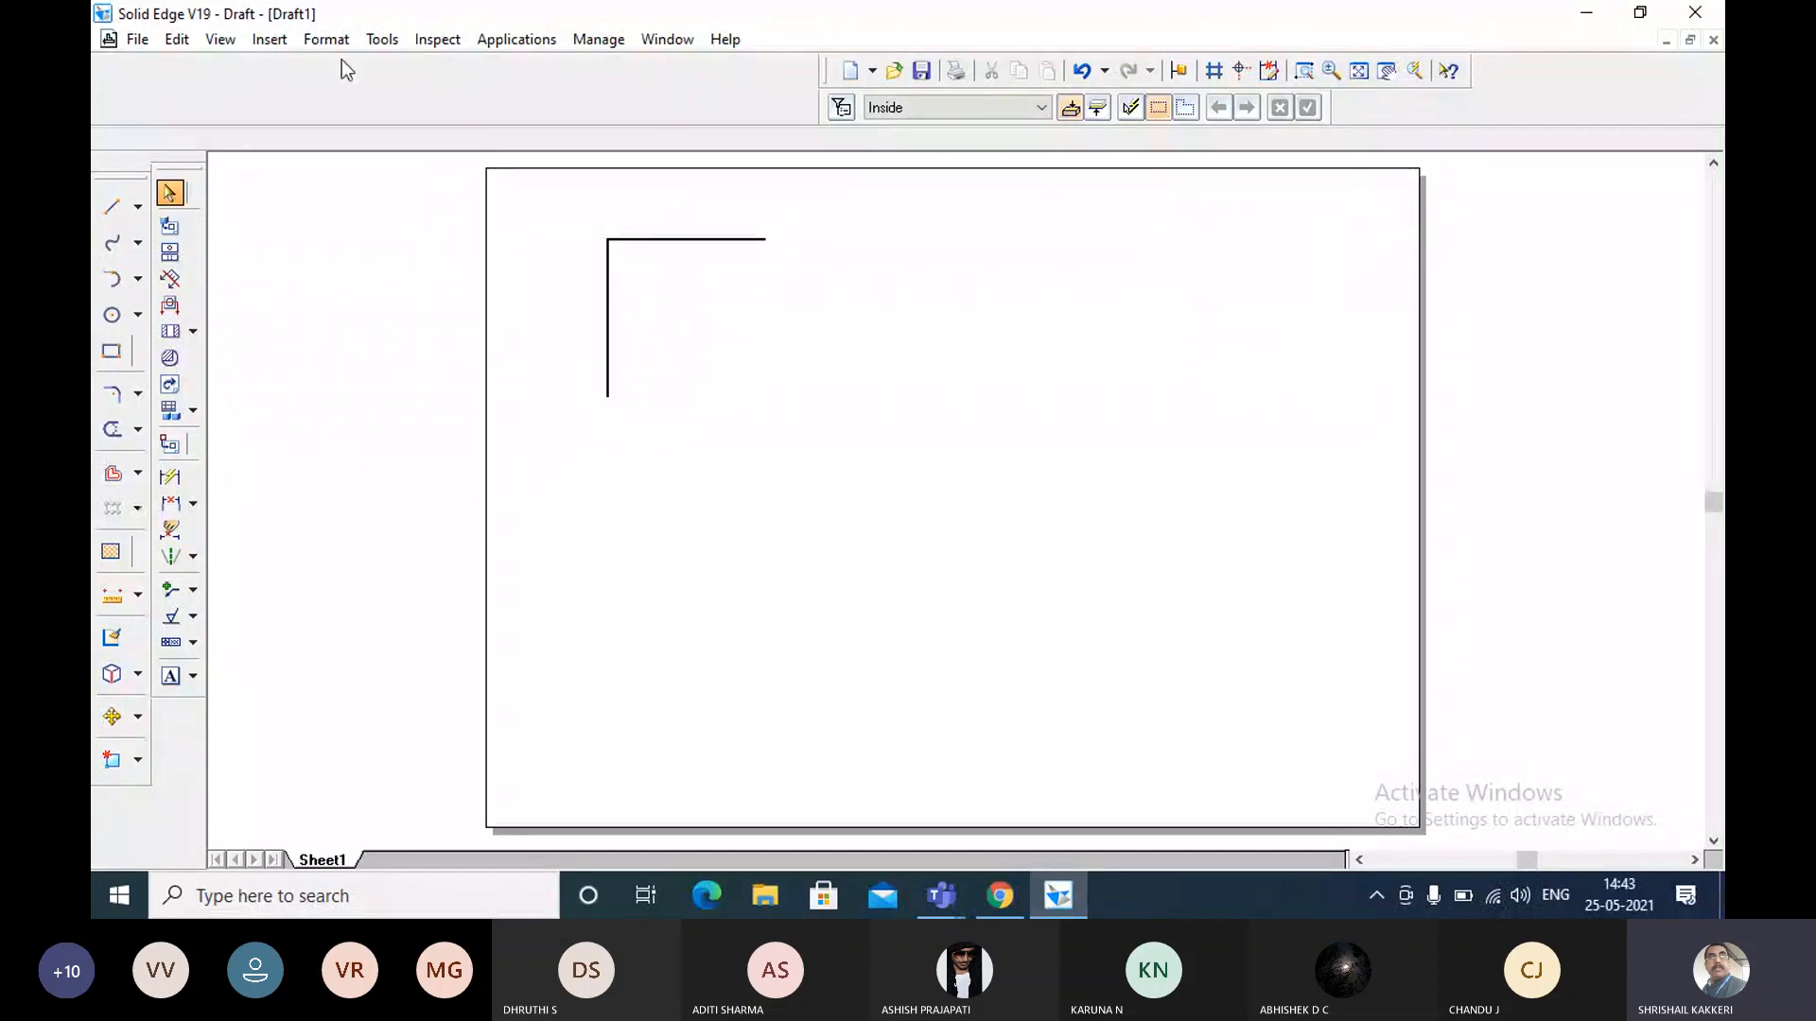
Turn off the IntelliSketch relationships Silhouette point, Center point, Edit point, Curve control vertex, Ellipse axis point, Tangent, and Horizontal or vertical.
left_click(382, 42)
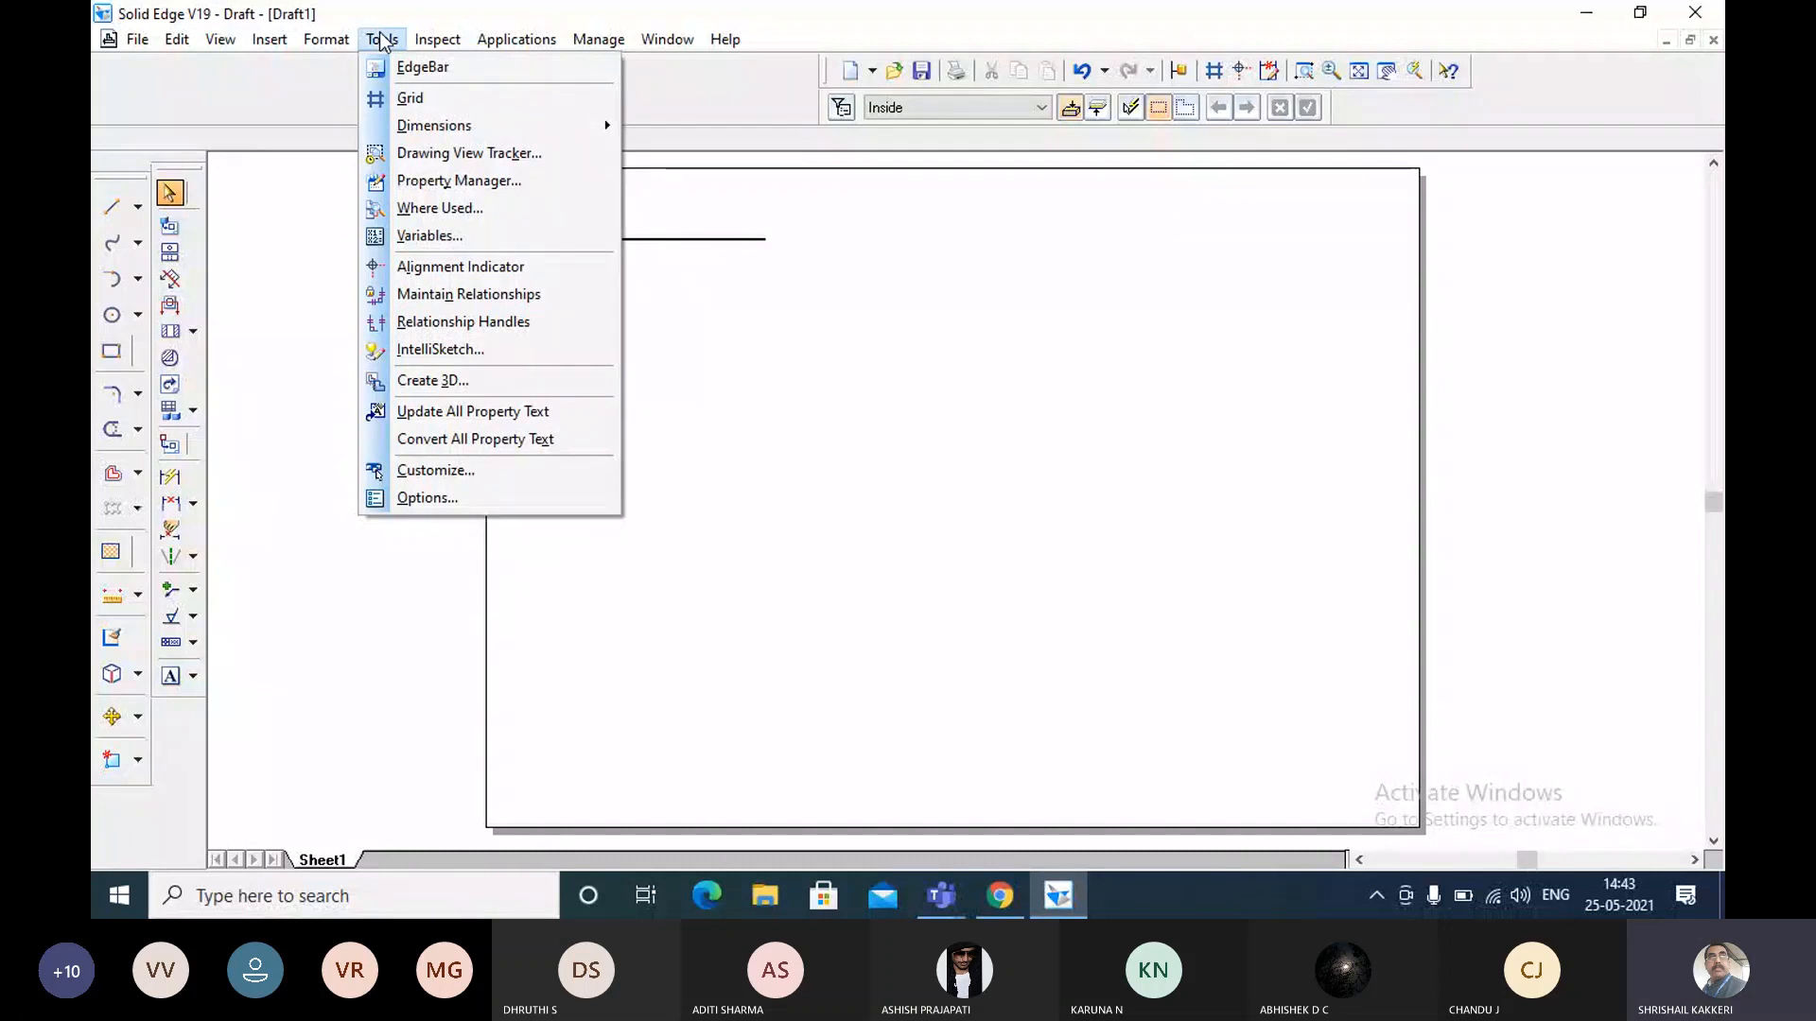
left_click(419, 352)
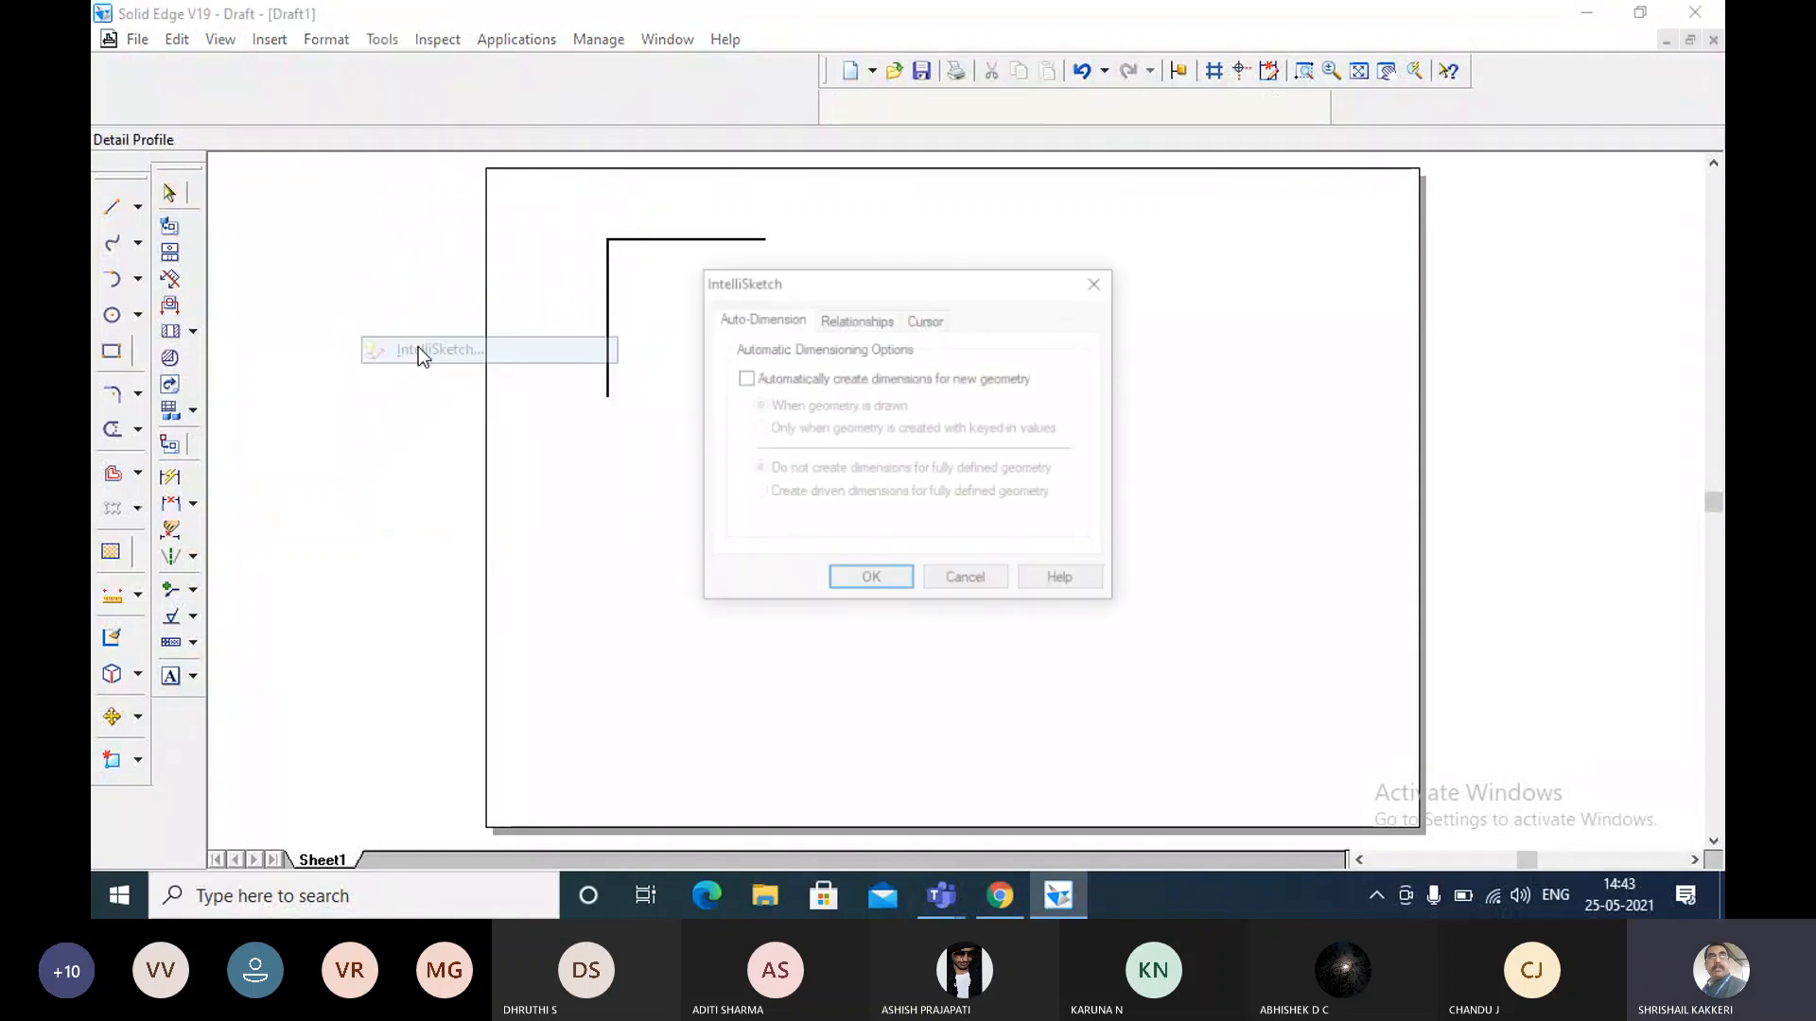
left_click(853, 320)
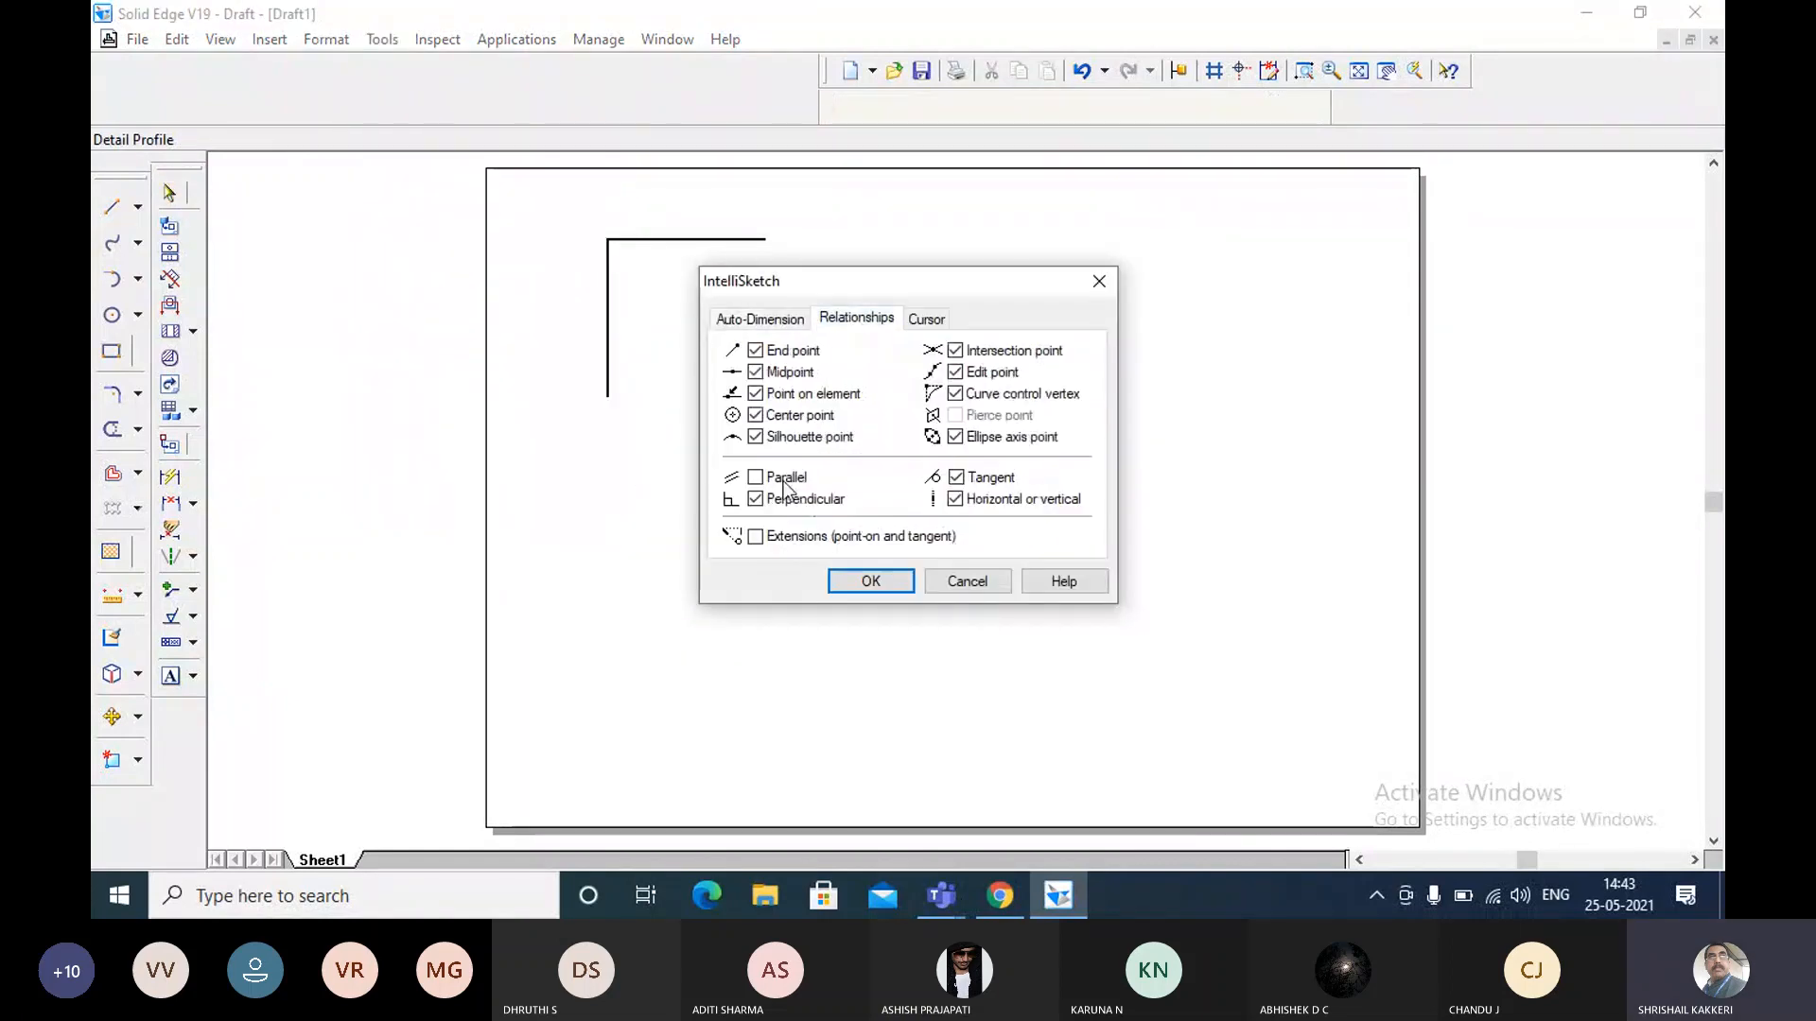
left_click(761, 438)
left_click(756, 416)
left_click(955, 371)
left_click(955, 394)
left_click(955, 437)
left_click(955, 478)
left_click(955, 499)
Clear and re-enable the End point, Midpoint, Point on element and Intersection point relationships, and accept the IntelliSketch settings.
left_click(756, 372)
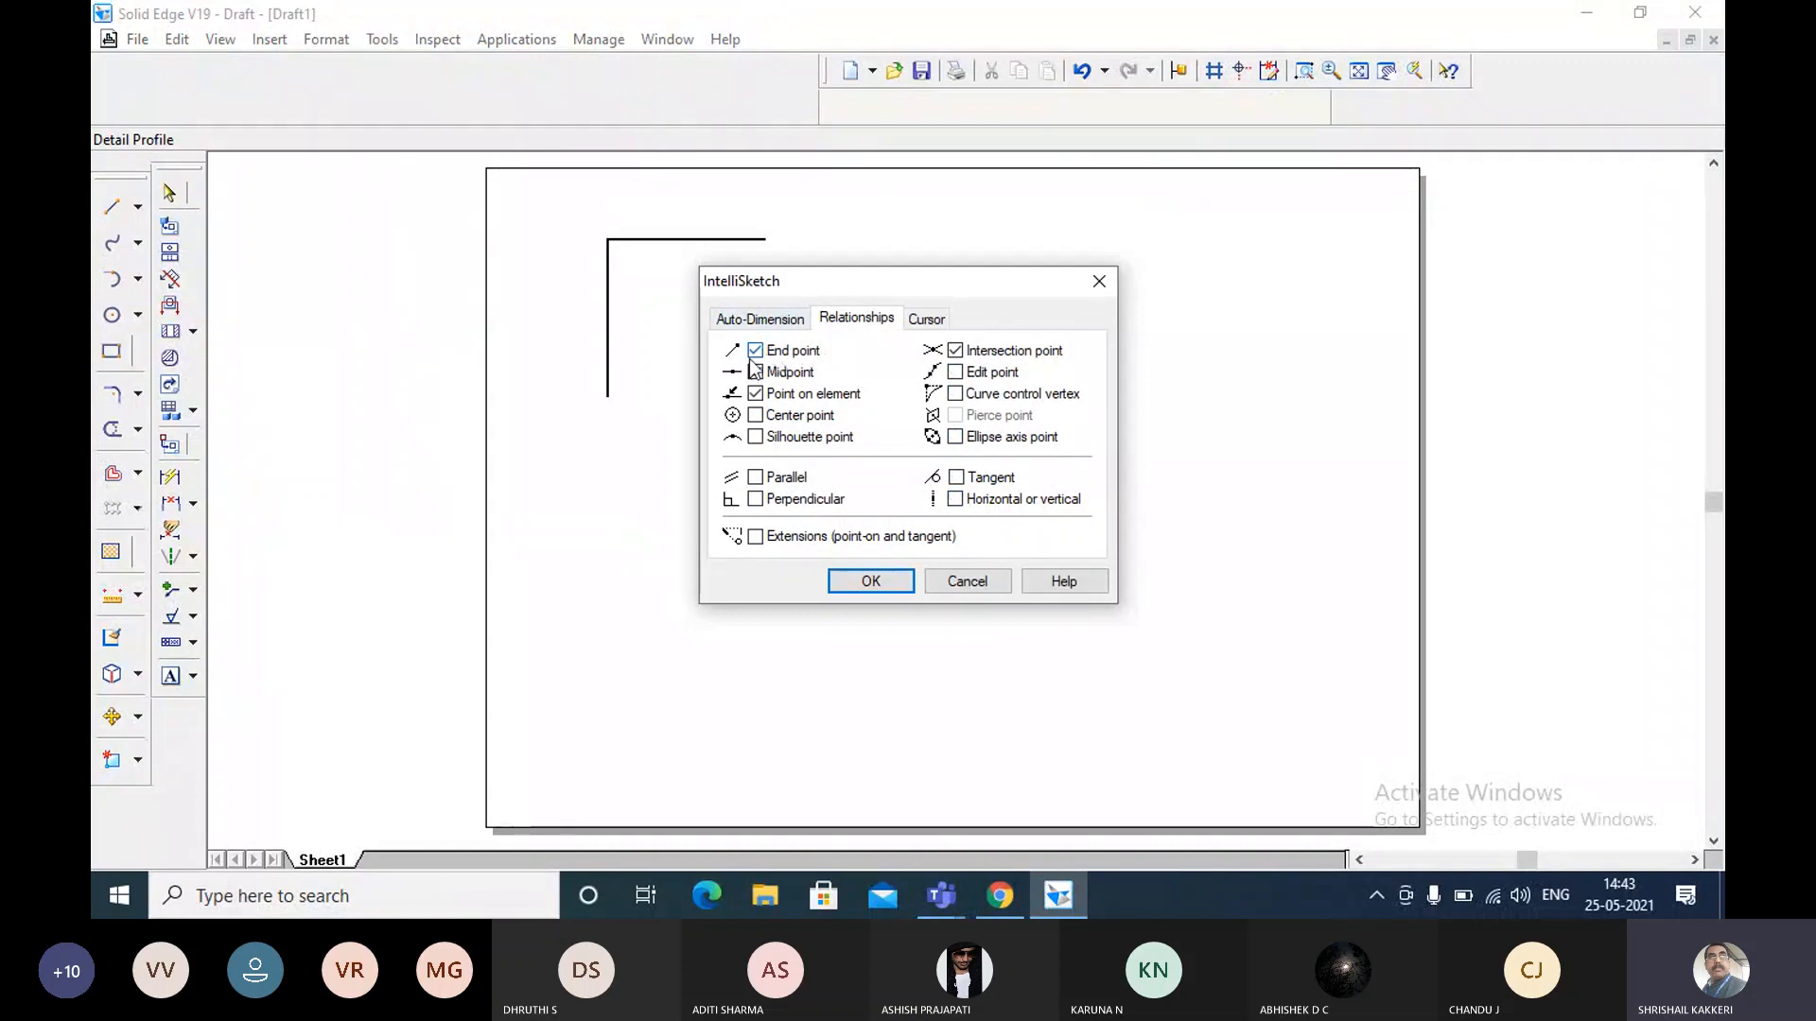
left_click(755, 371)
left_click(756, 393)
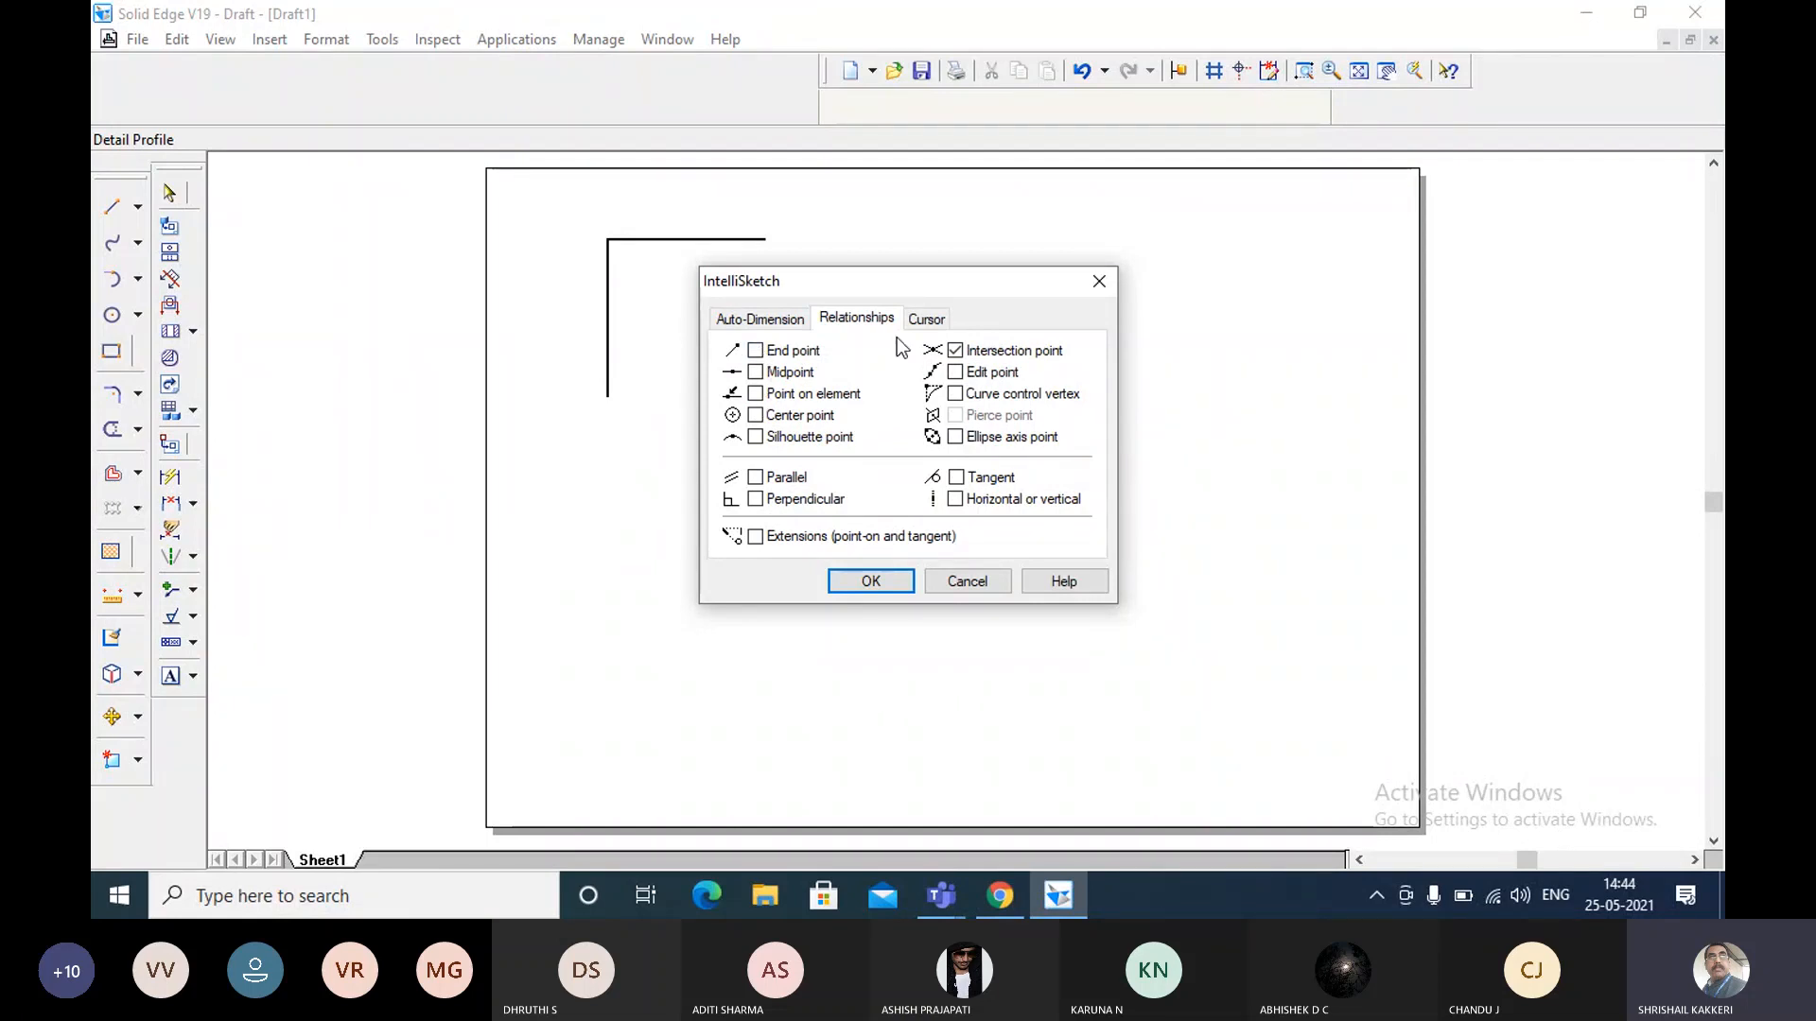
left_click(955, 350)
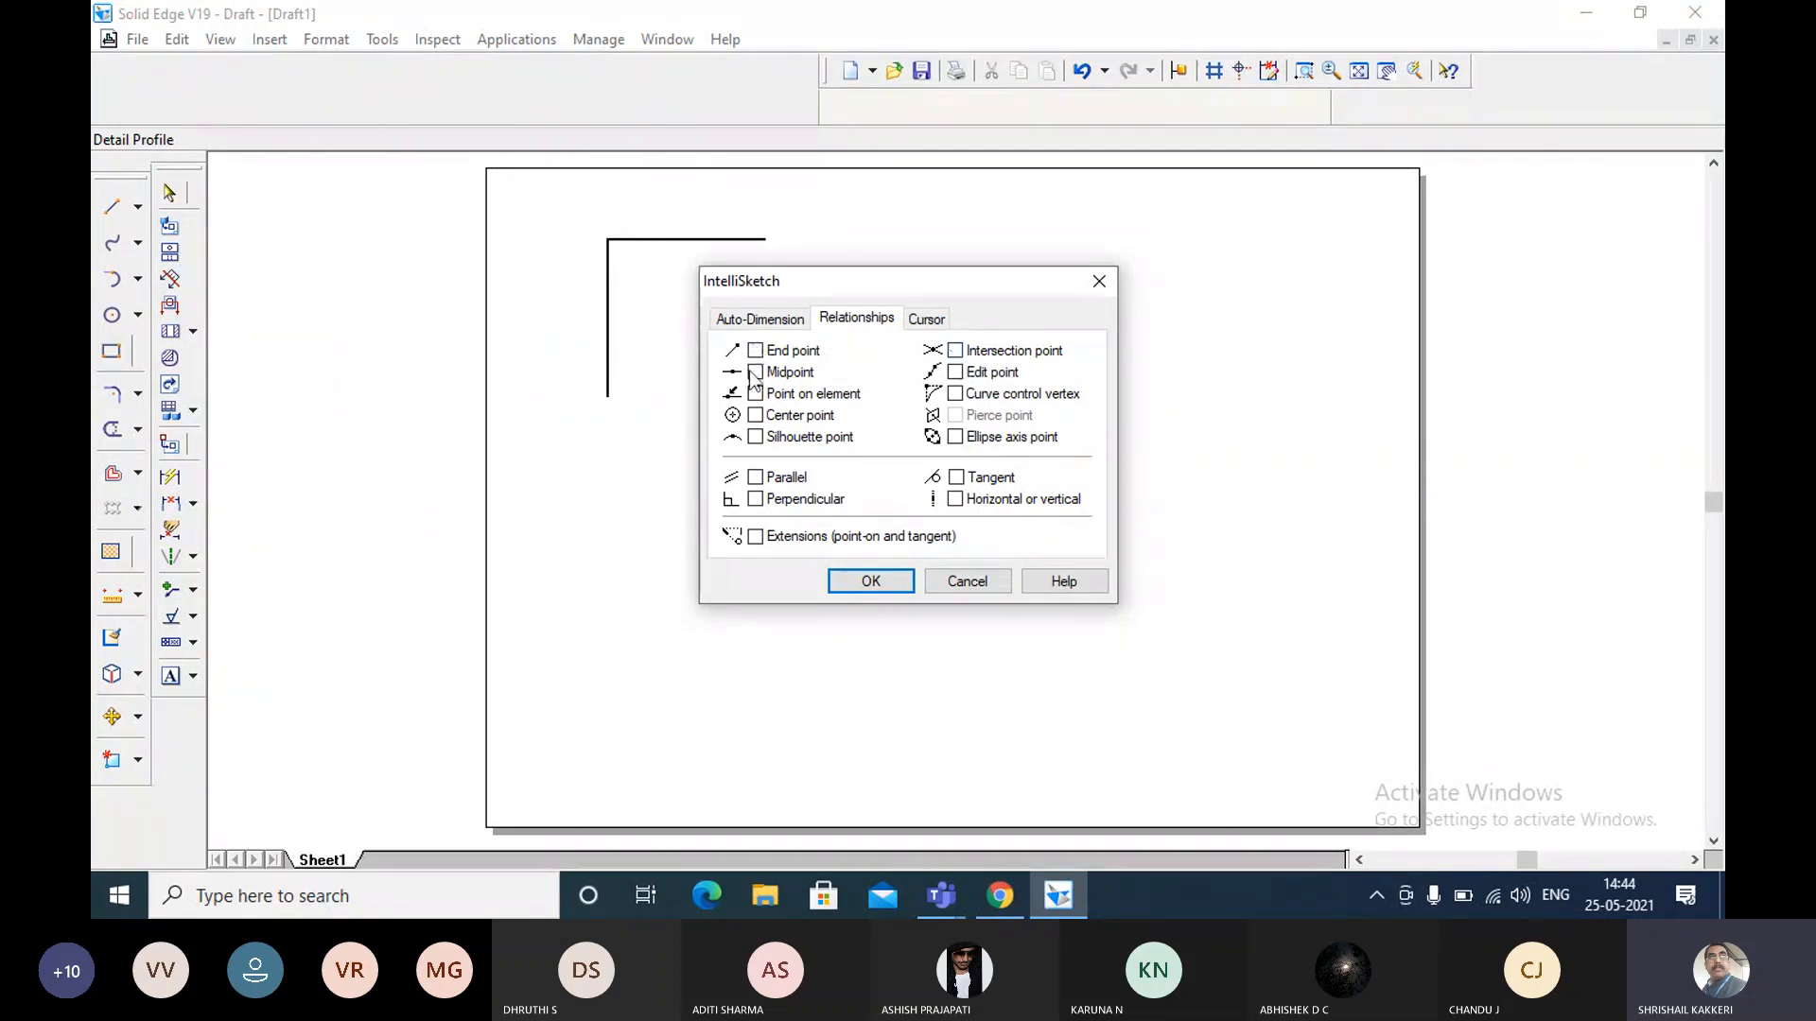
left_click(755, 373)
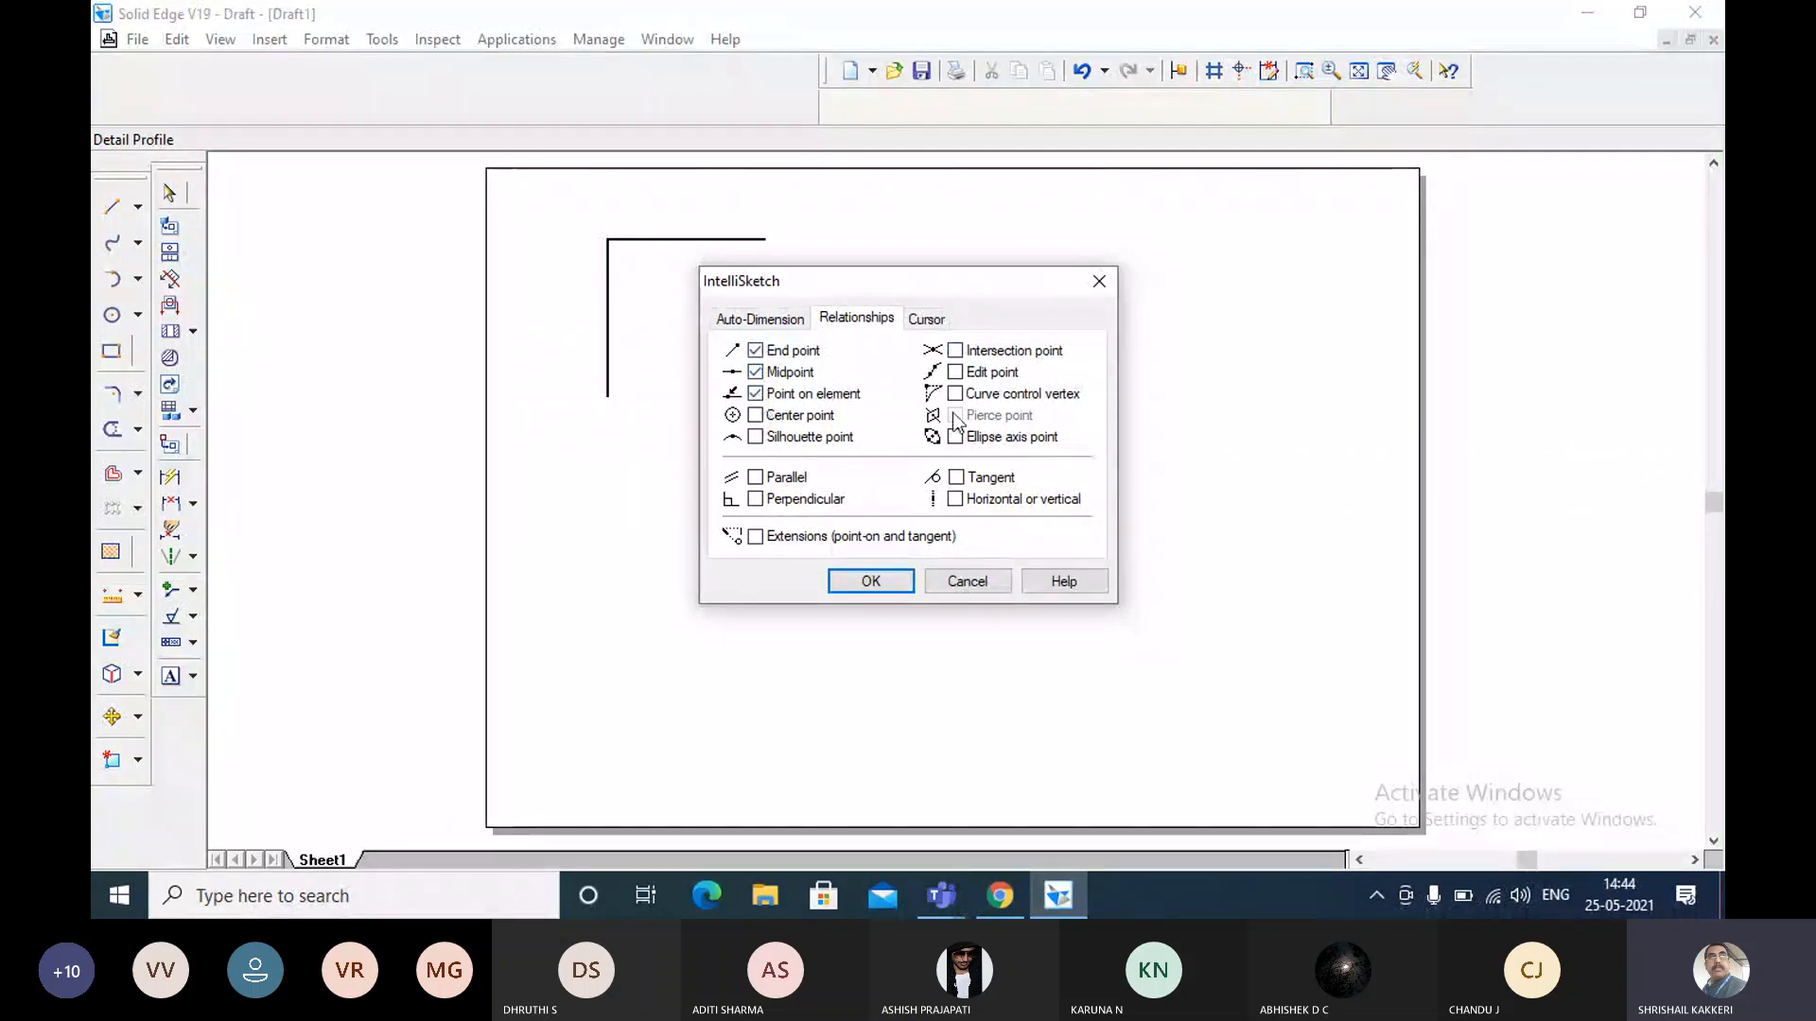
left_click(956, 350)
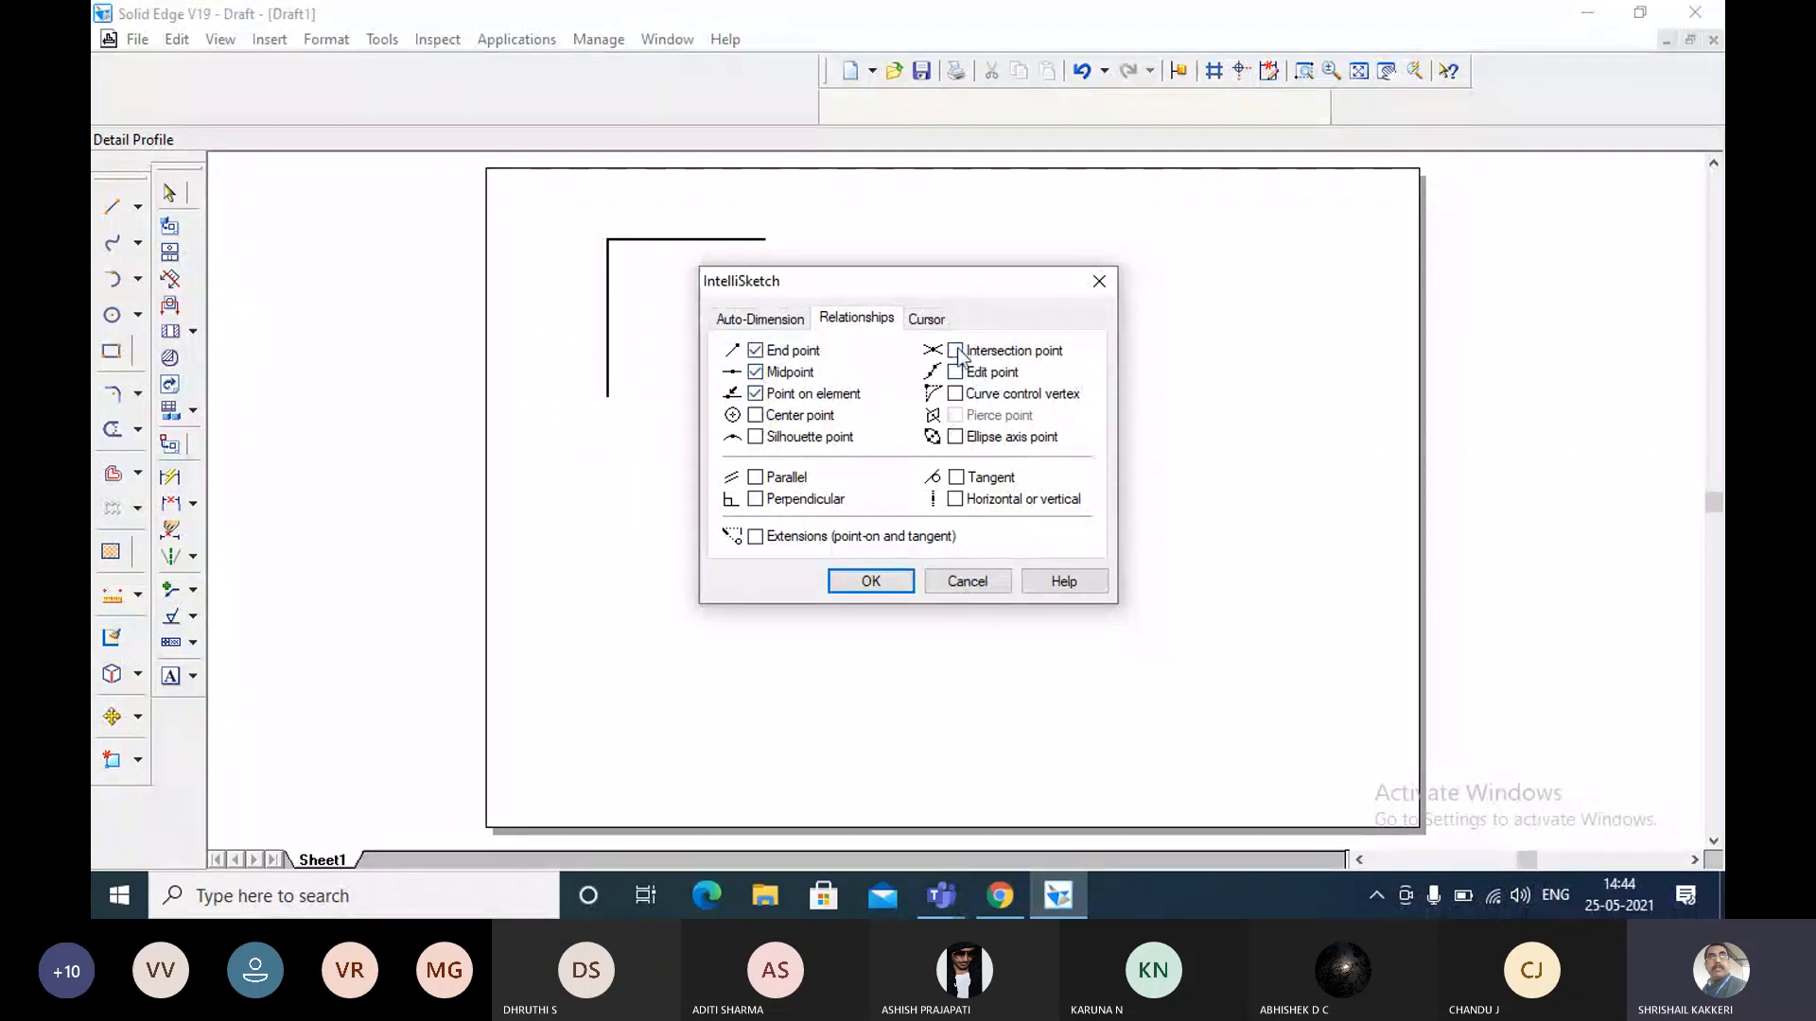
left_click(870, 579)
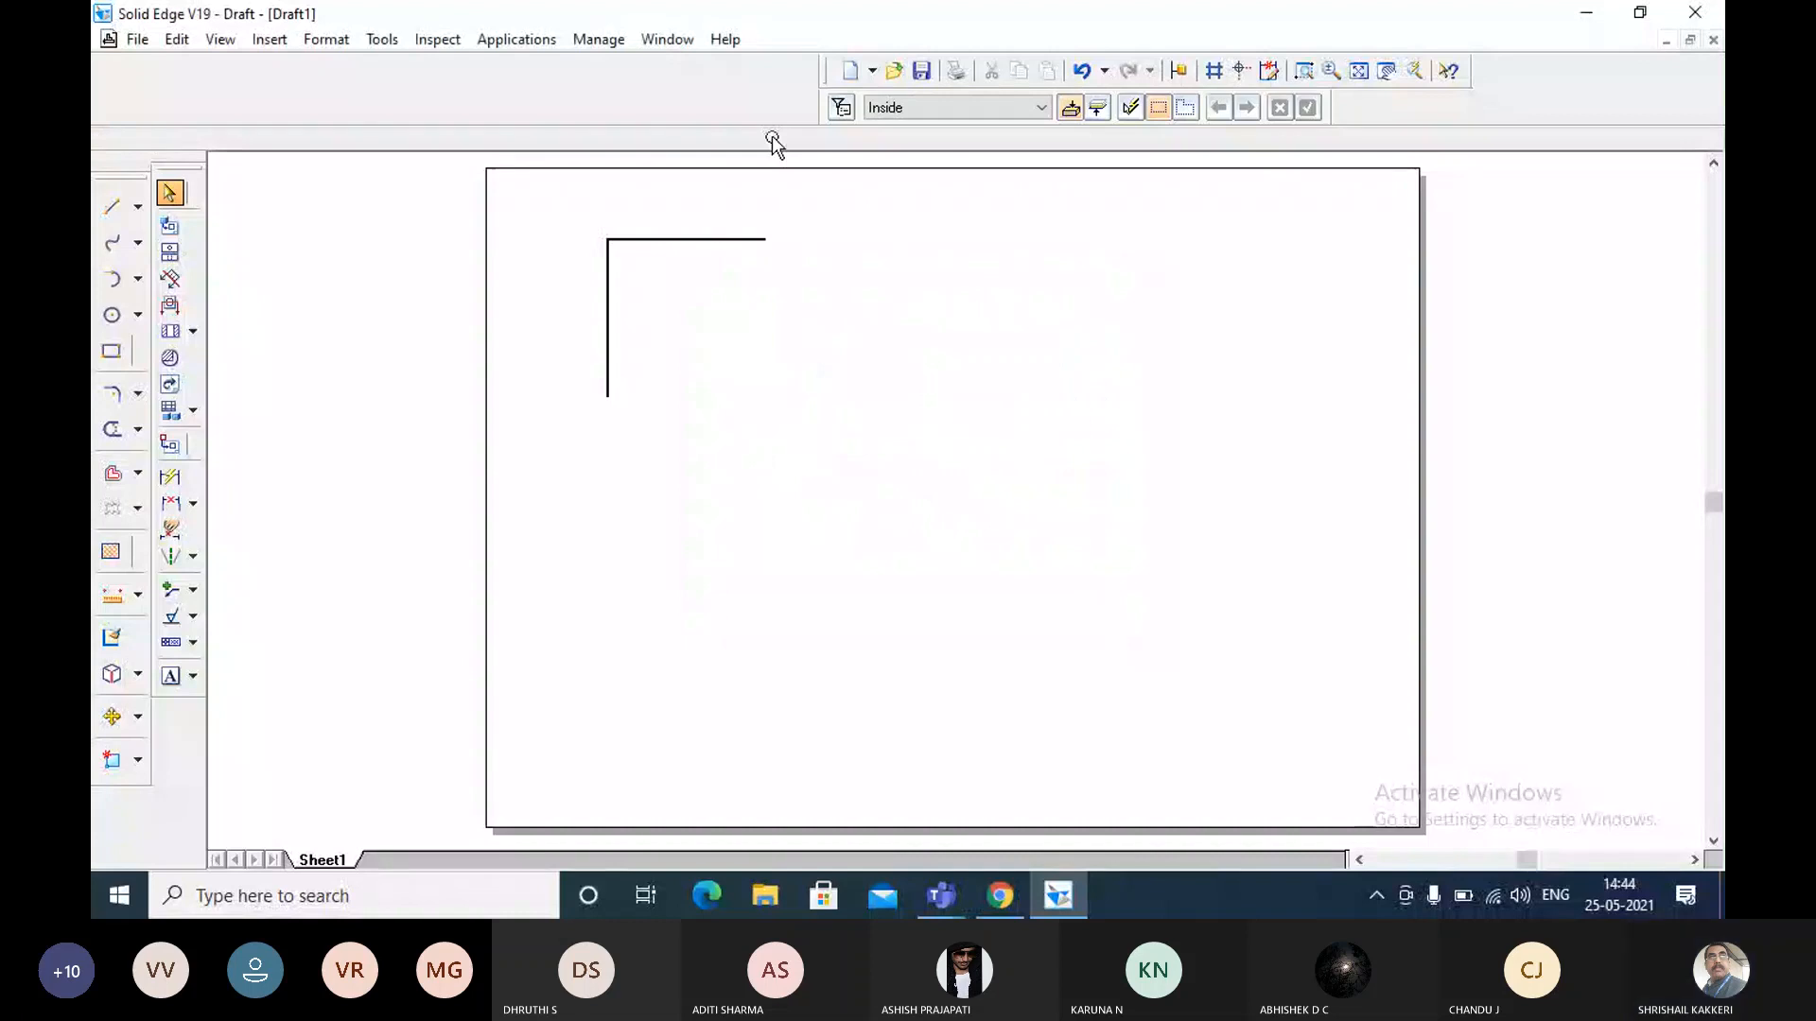
Undo the freehand repositioning and use Move to place the horizontal line's left endpoint on the vertical line's upper endpoint.
left_click(1078, 71)
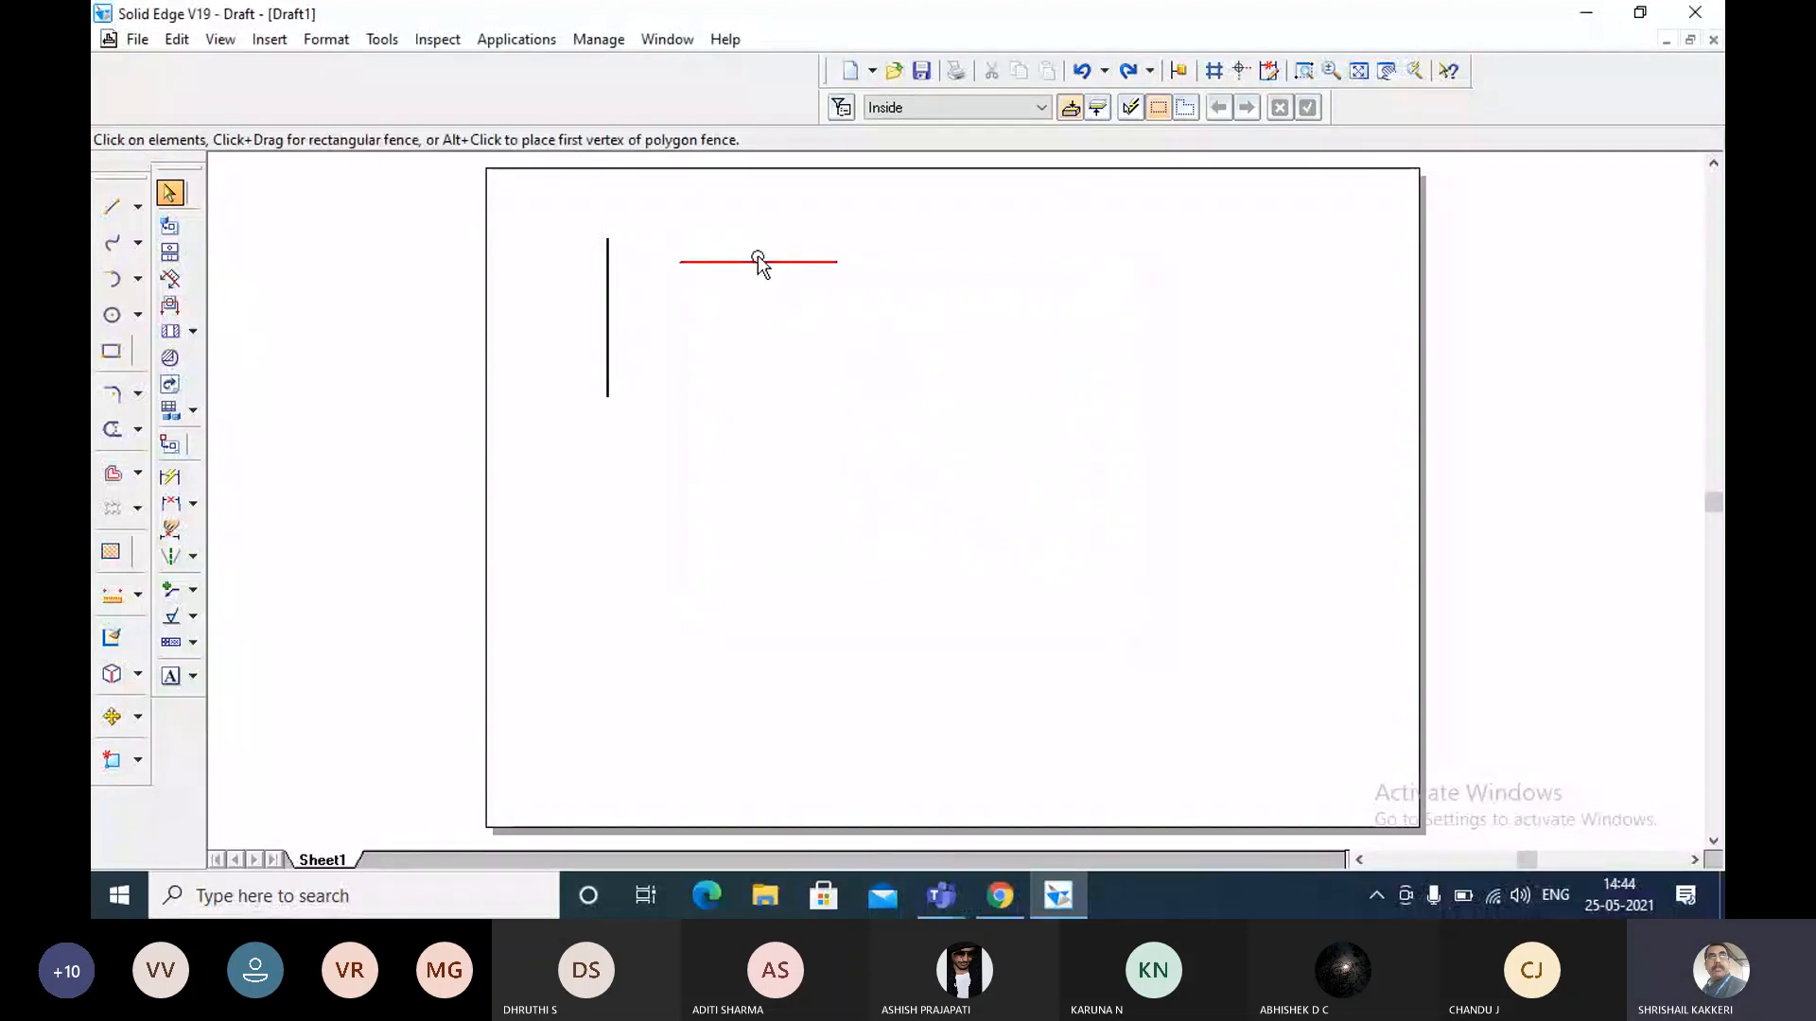
left_click(757, 259)
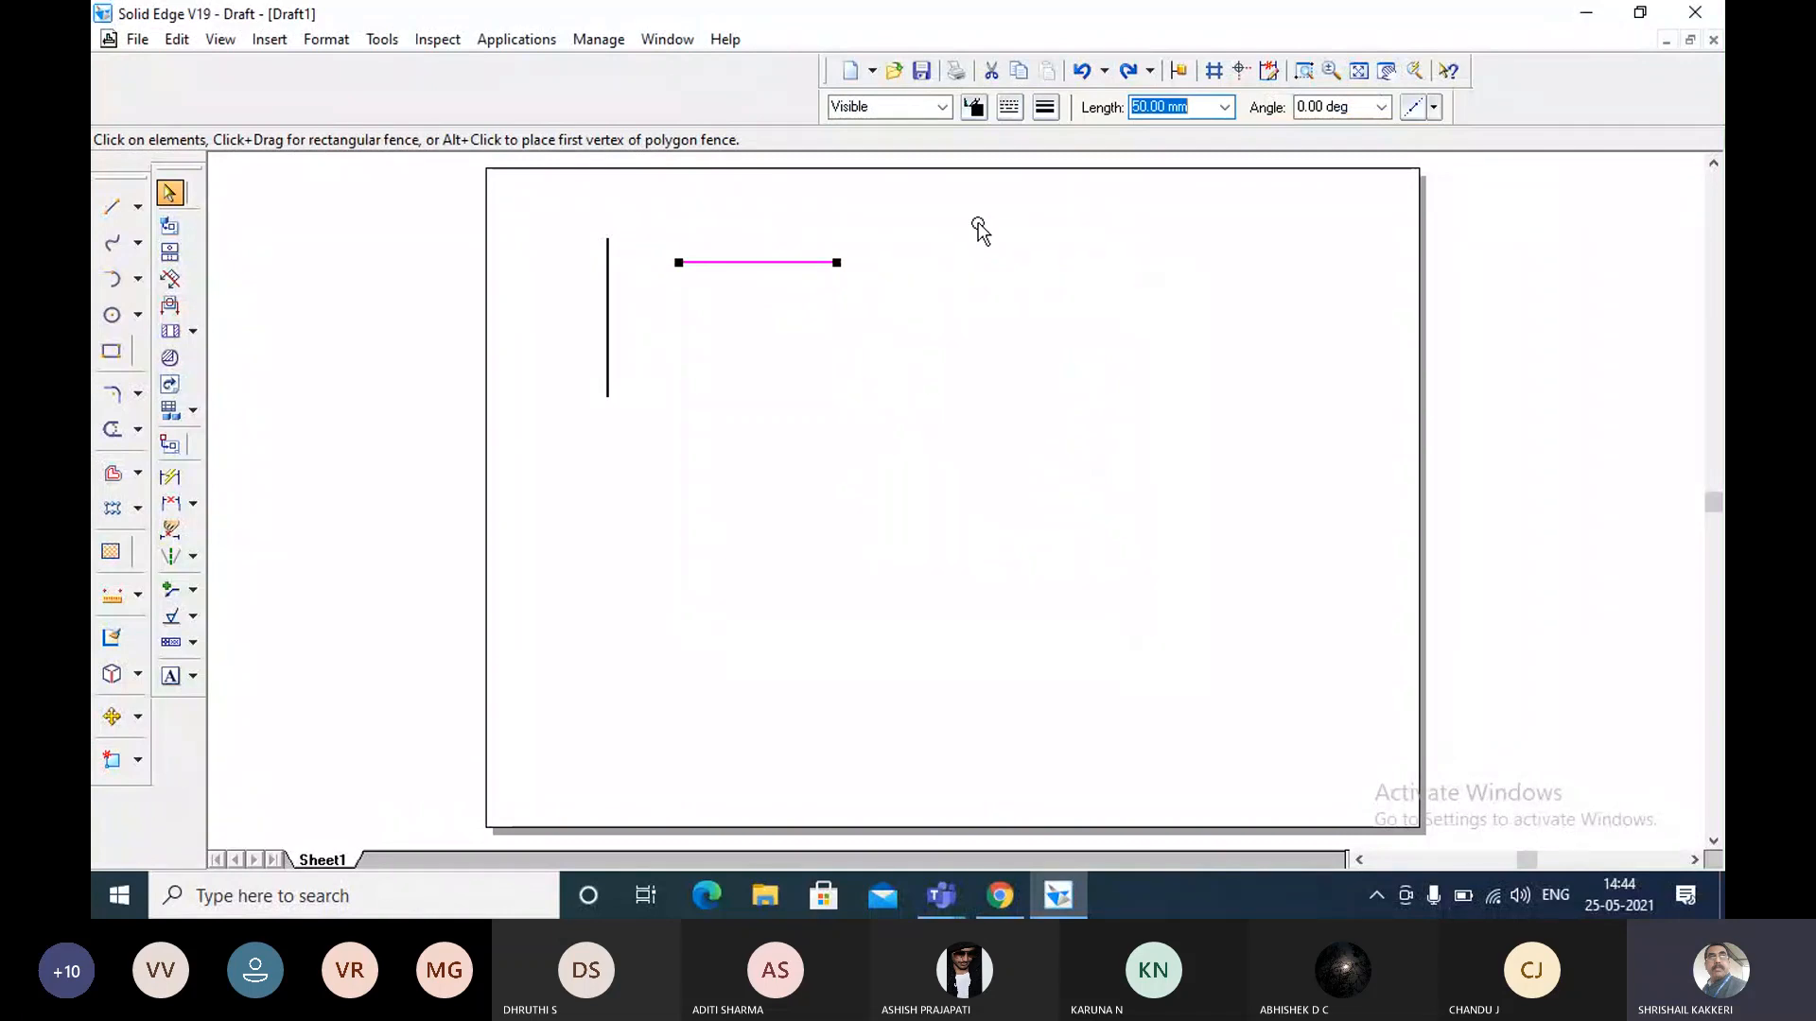
left_click(739, 257)
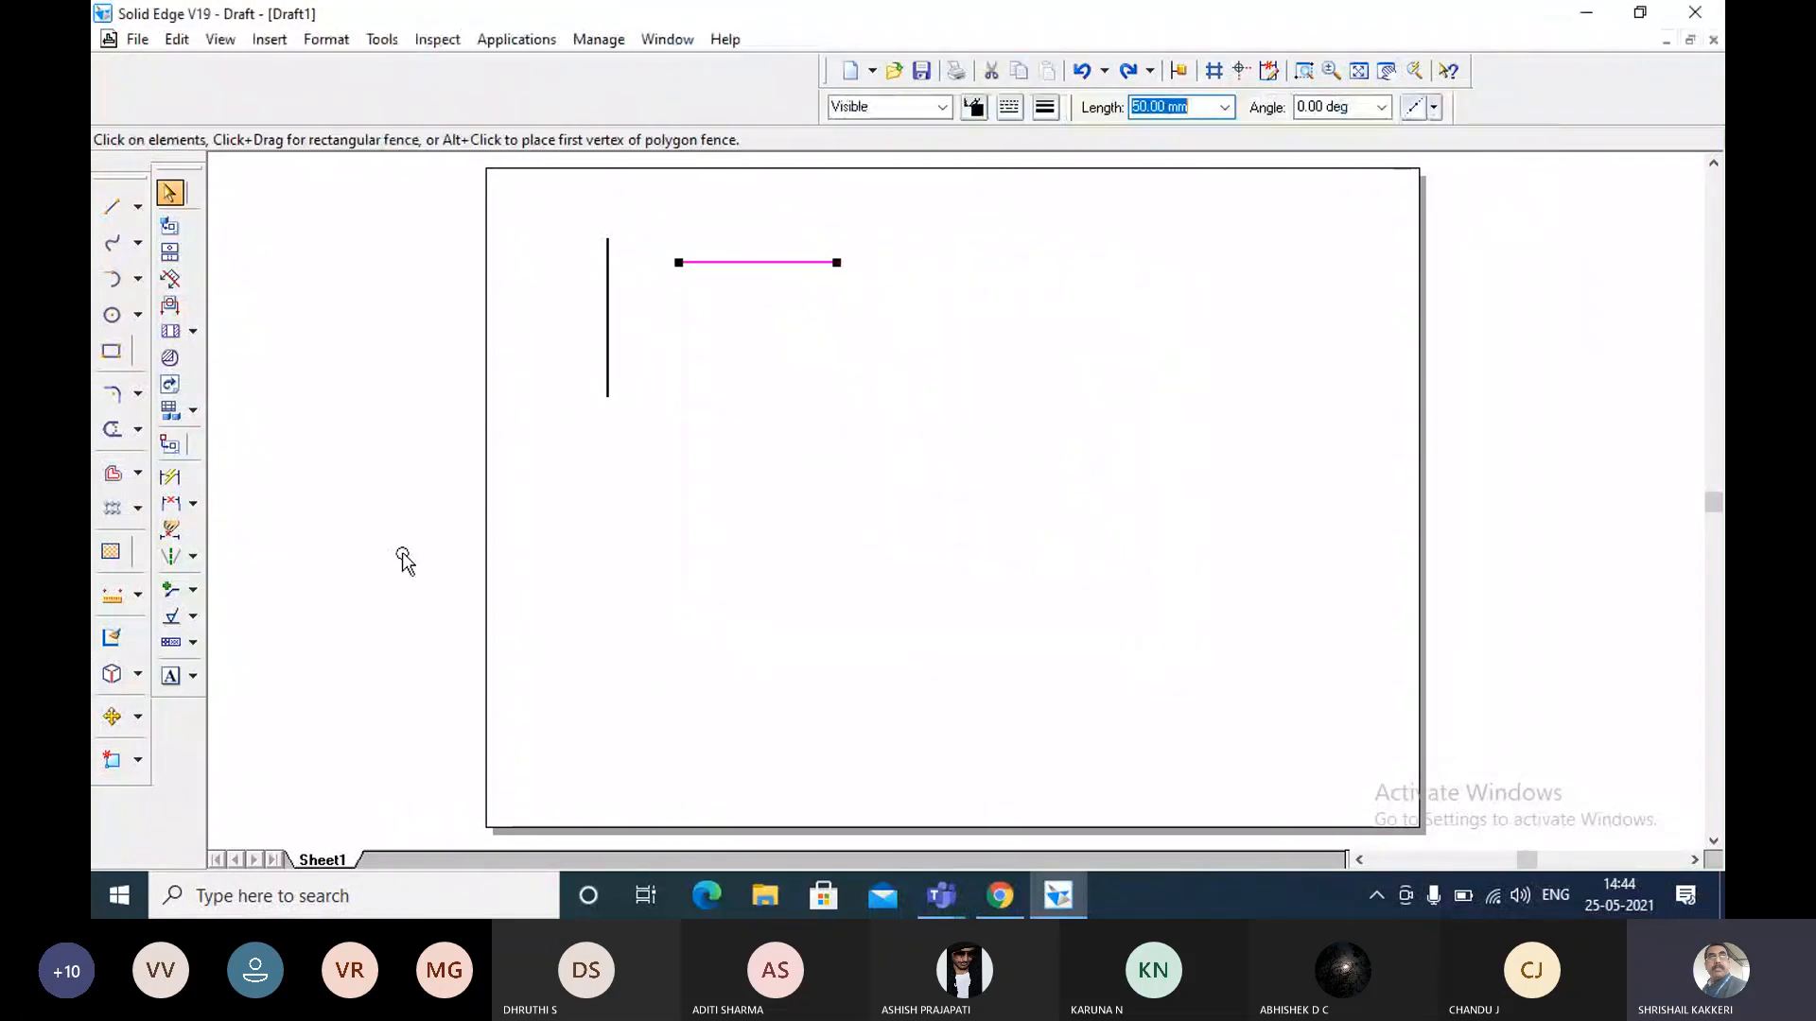
left_click(112, 719)
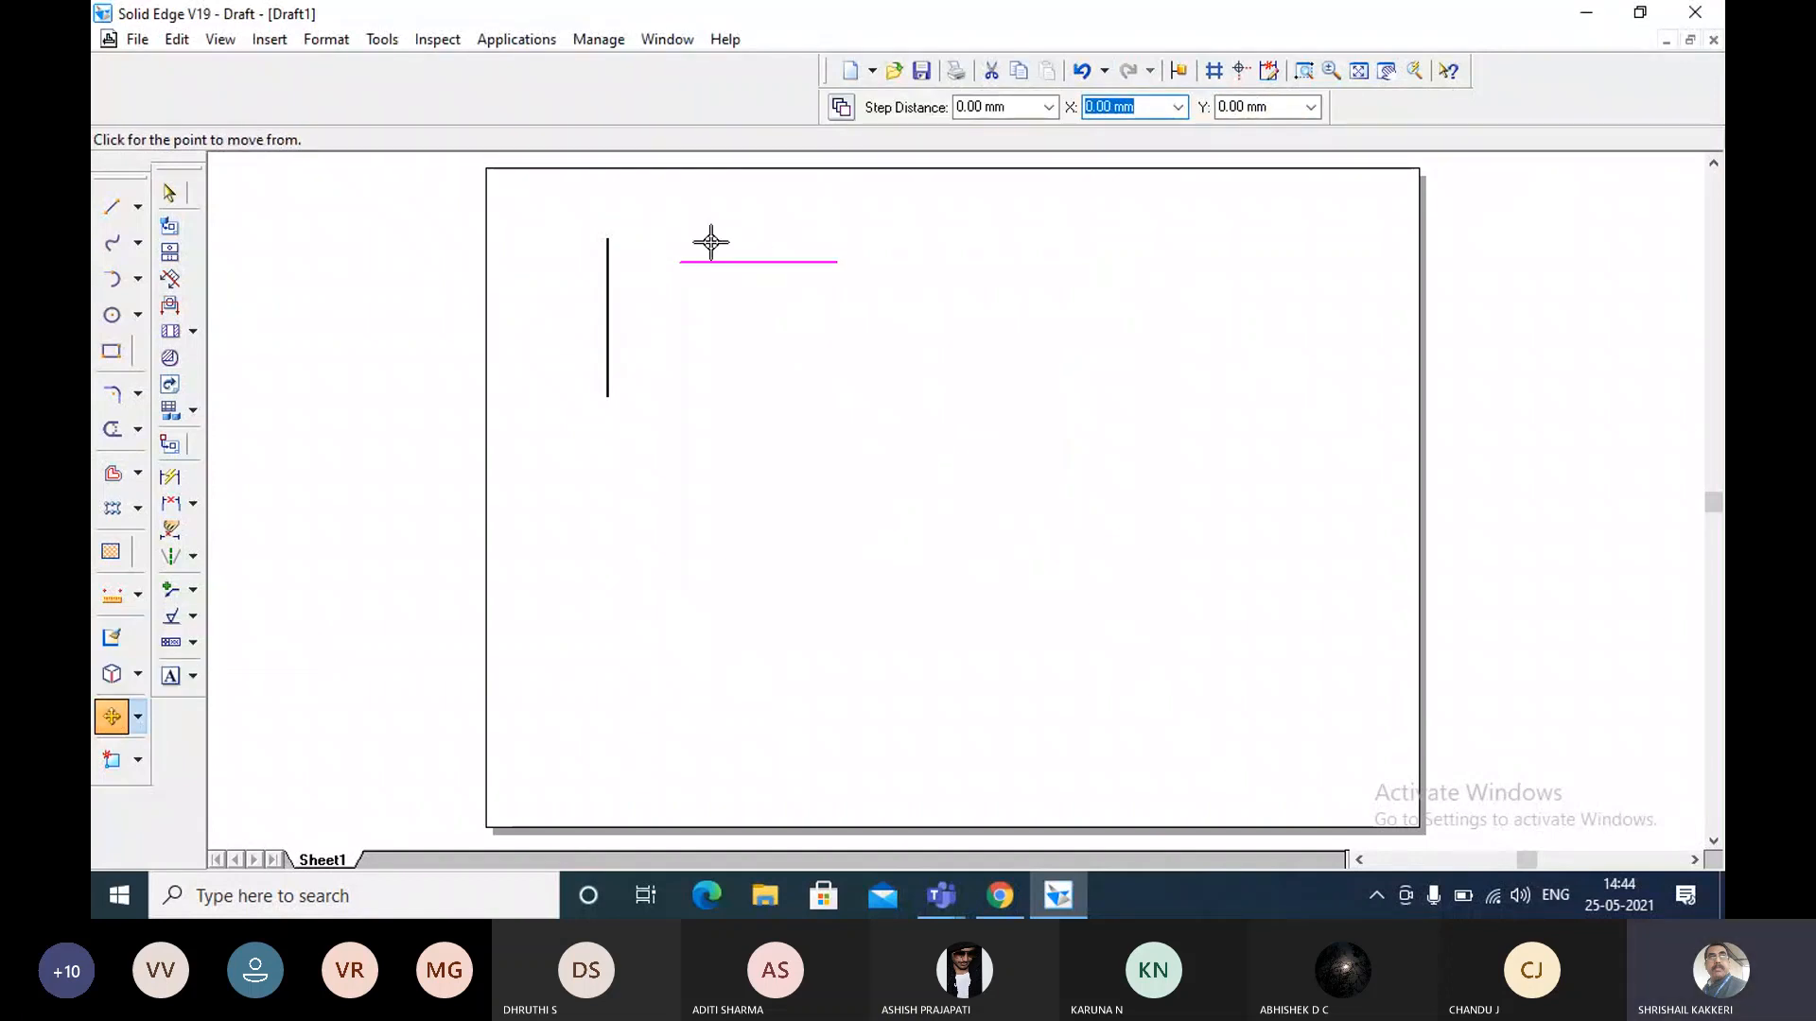
left_click(680, 261)
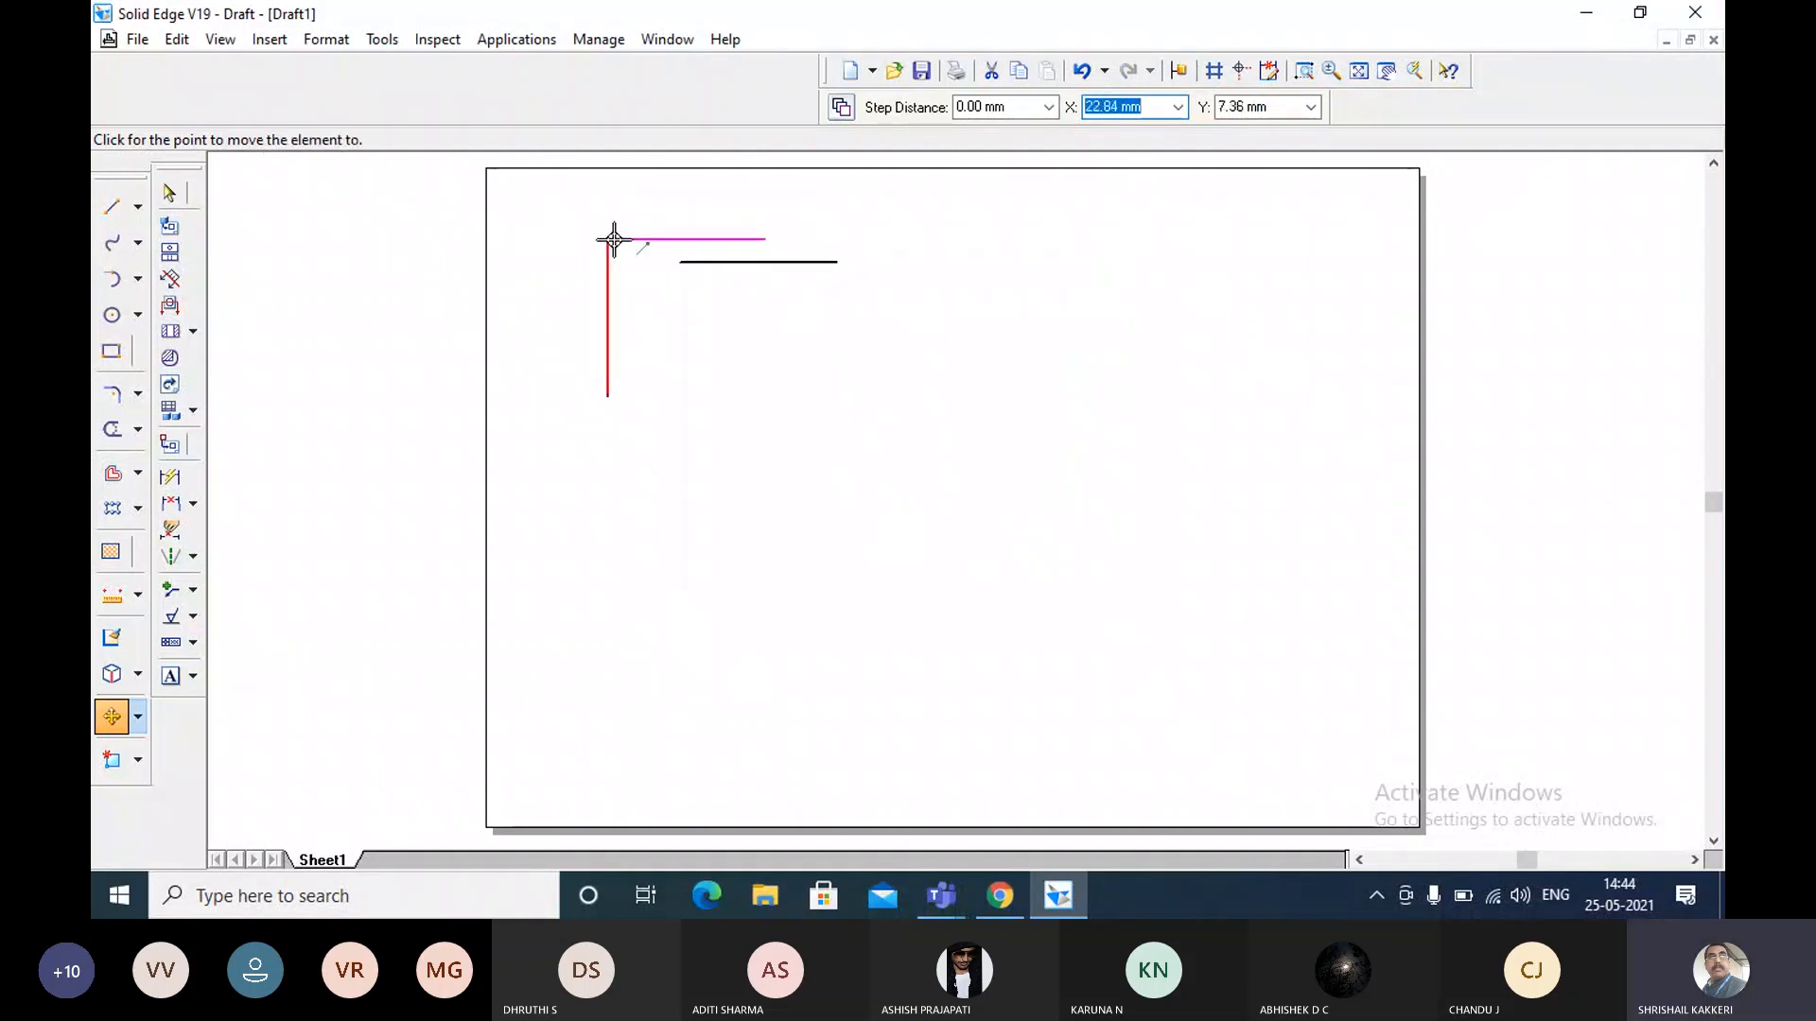
left_click(608, 239)
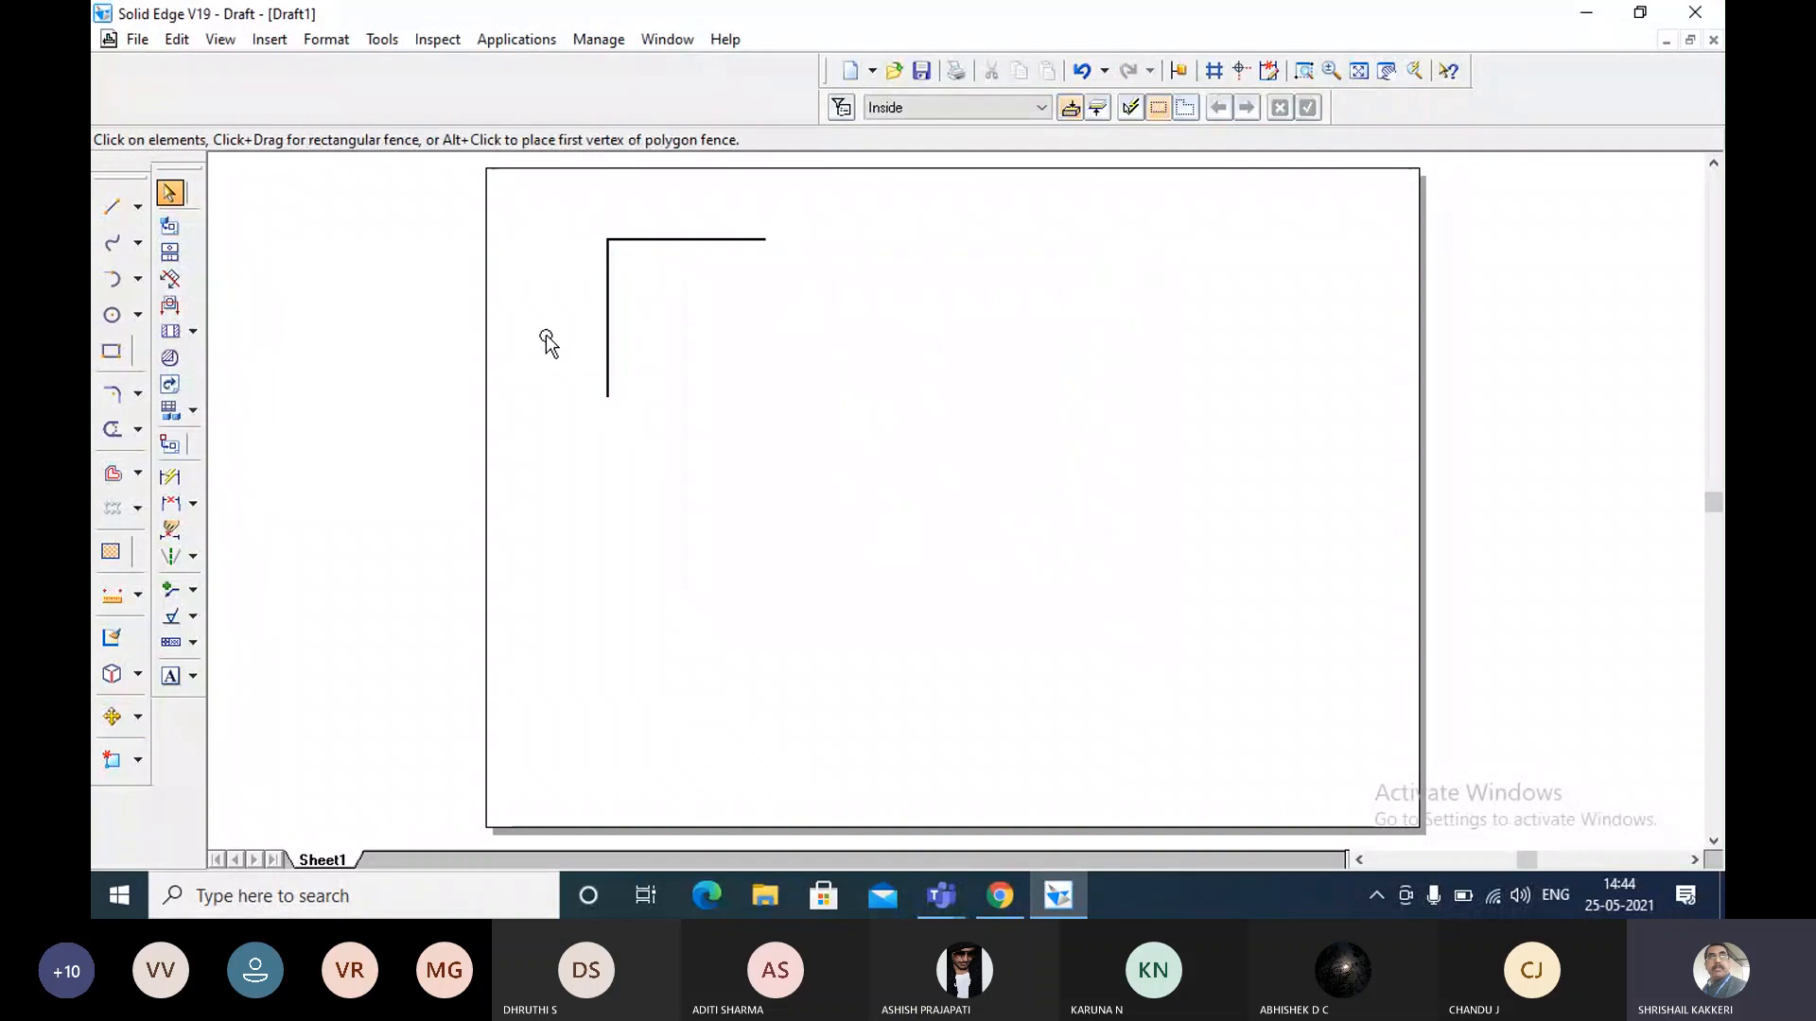
Draw a slanted line 75 mm long at 30 degrees to the right of the corner lines and select it for checking.
left_click(121, 213)
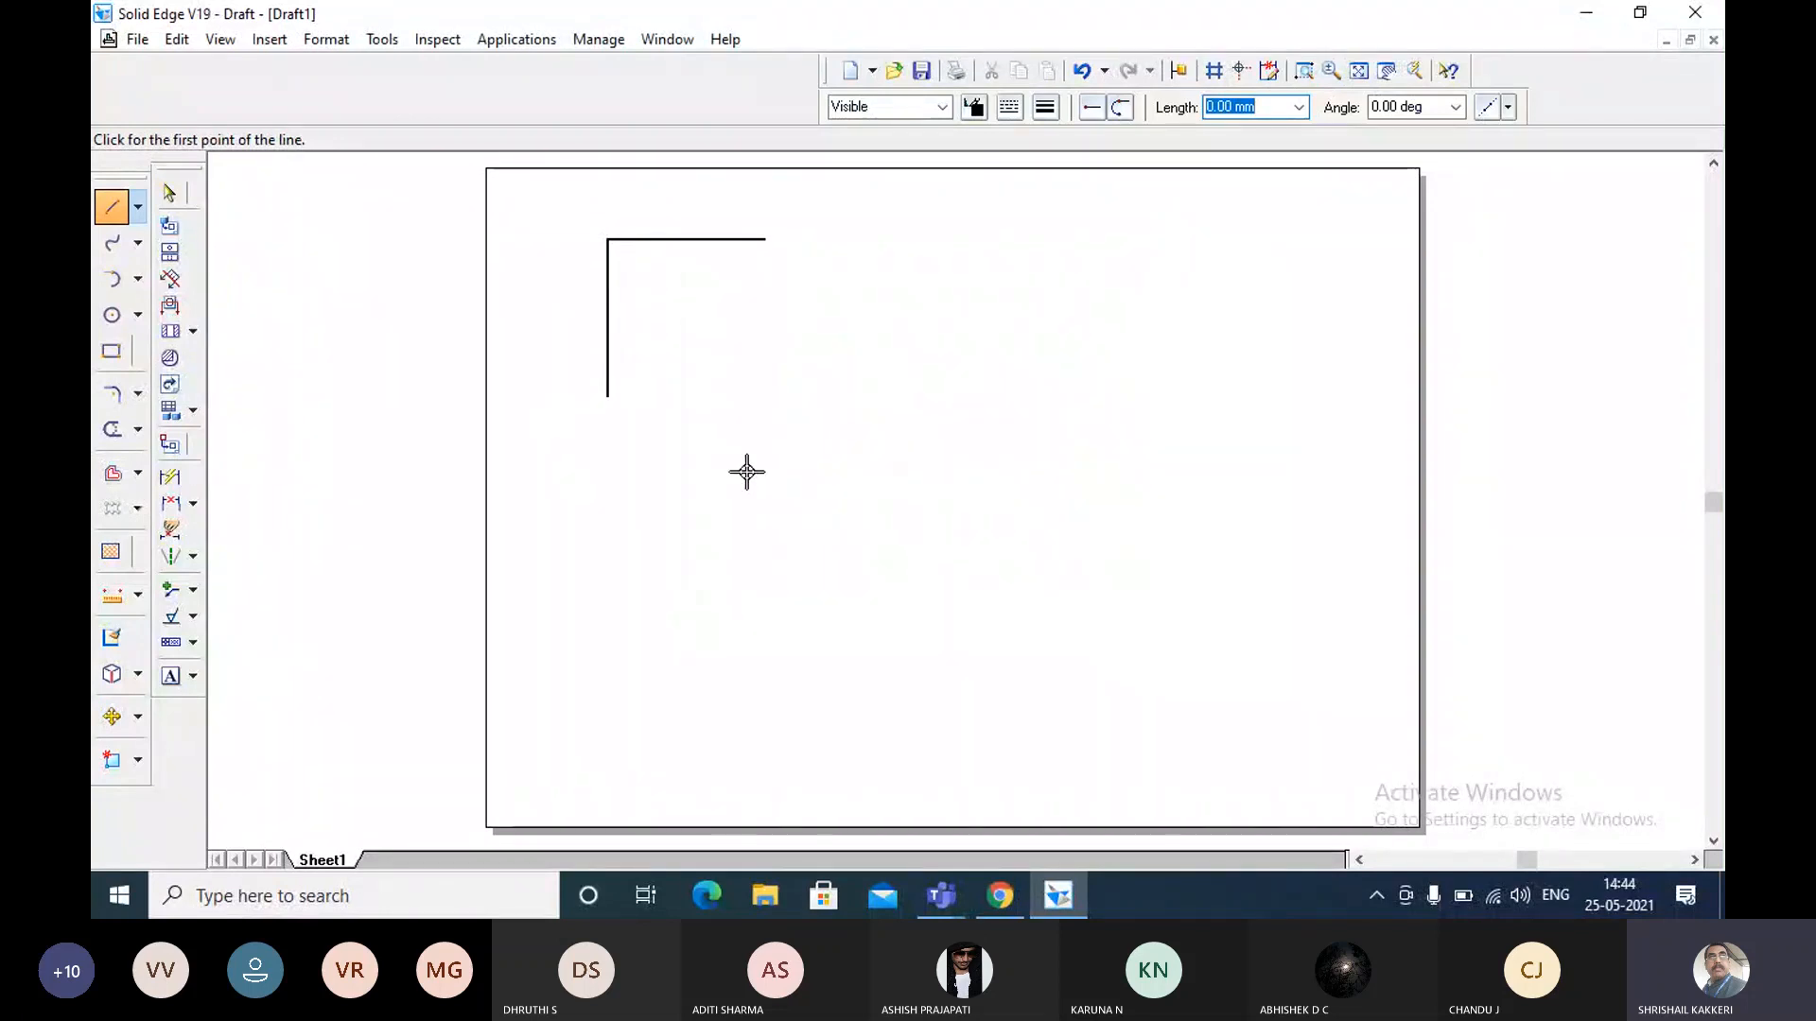
left_click(750, 374)
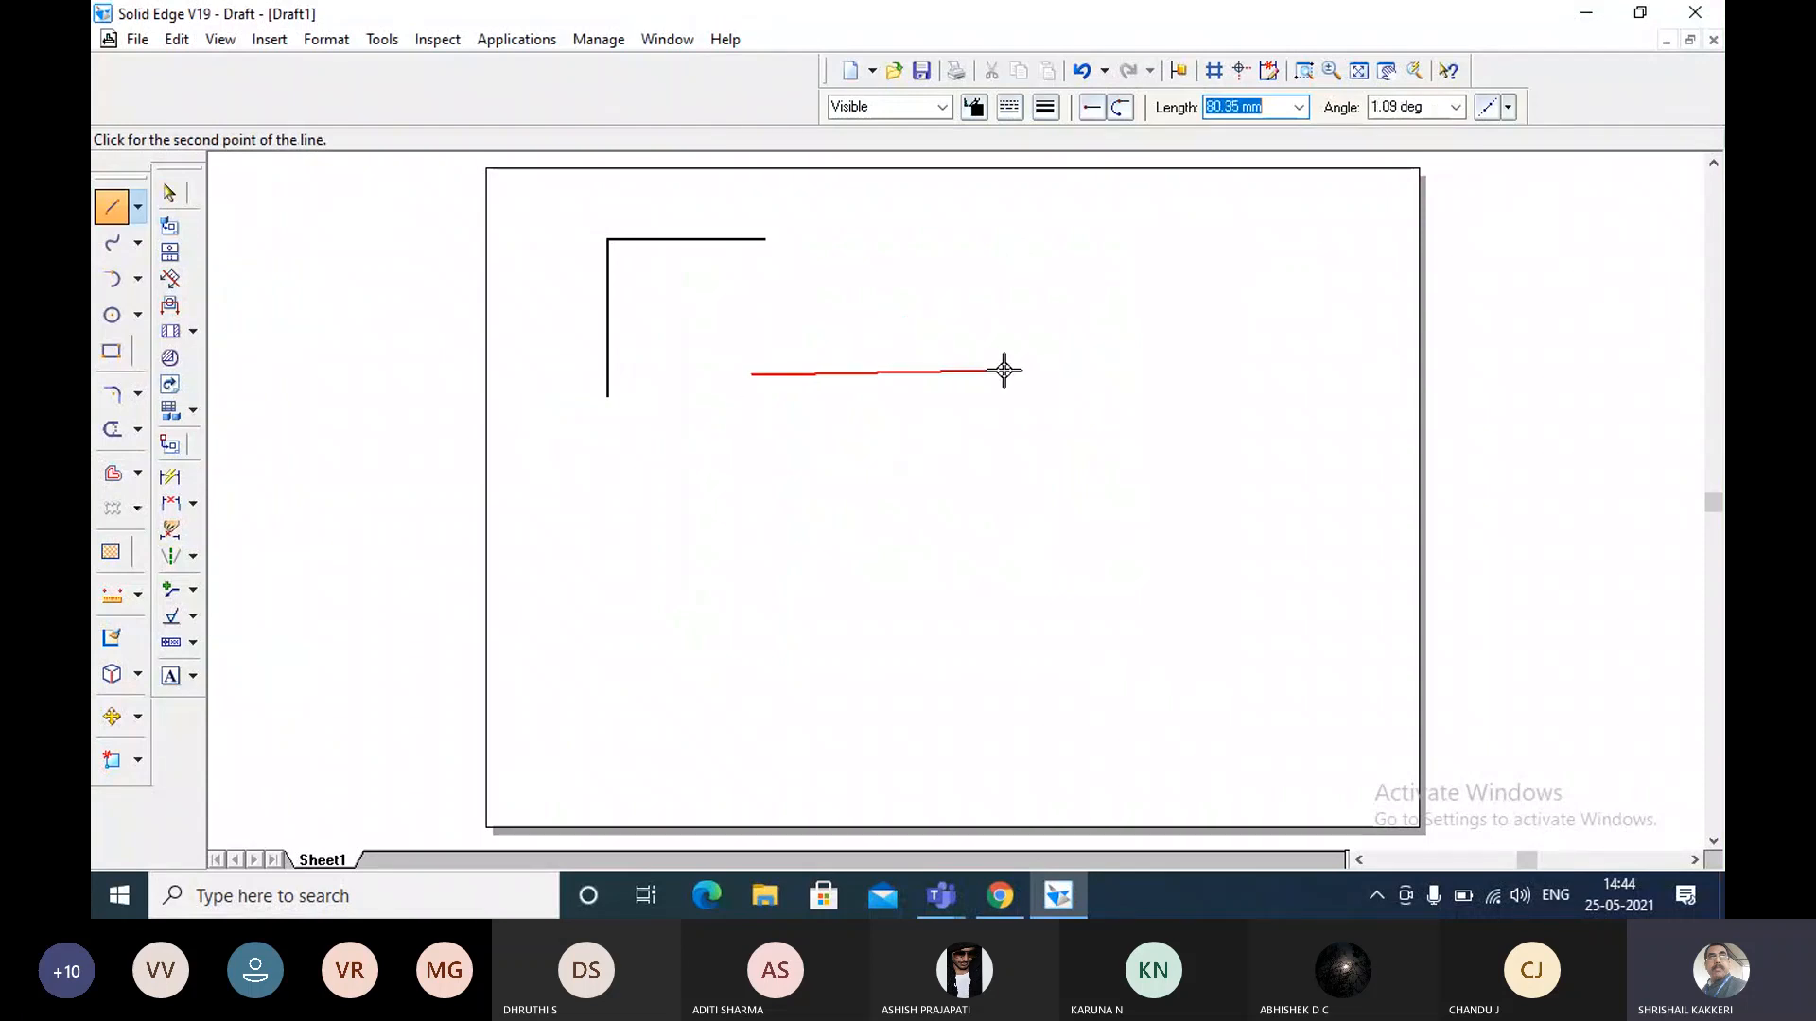
type("75")
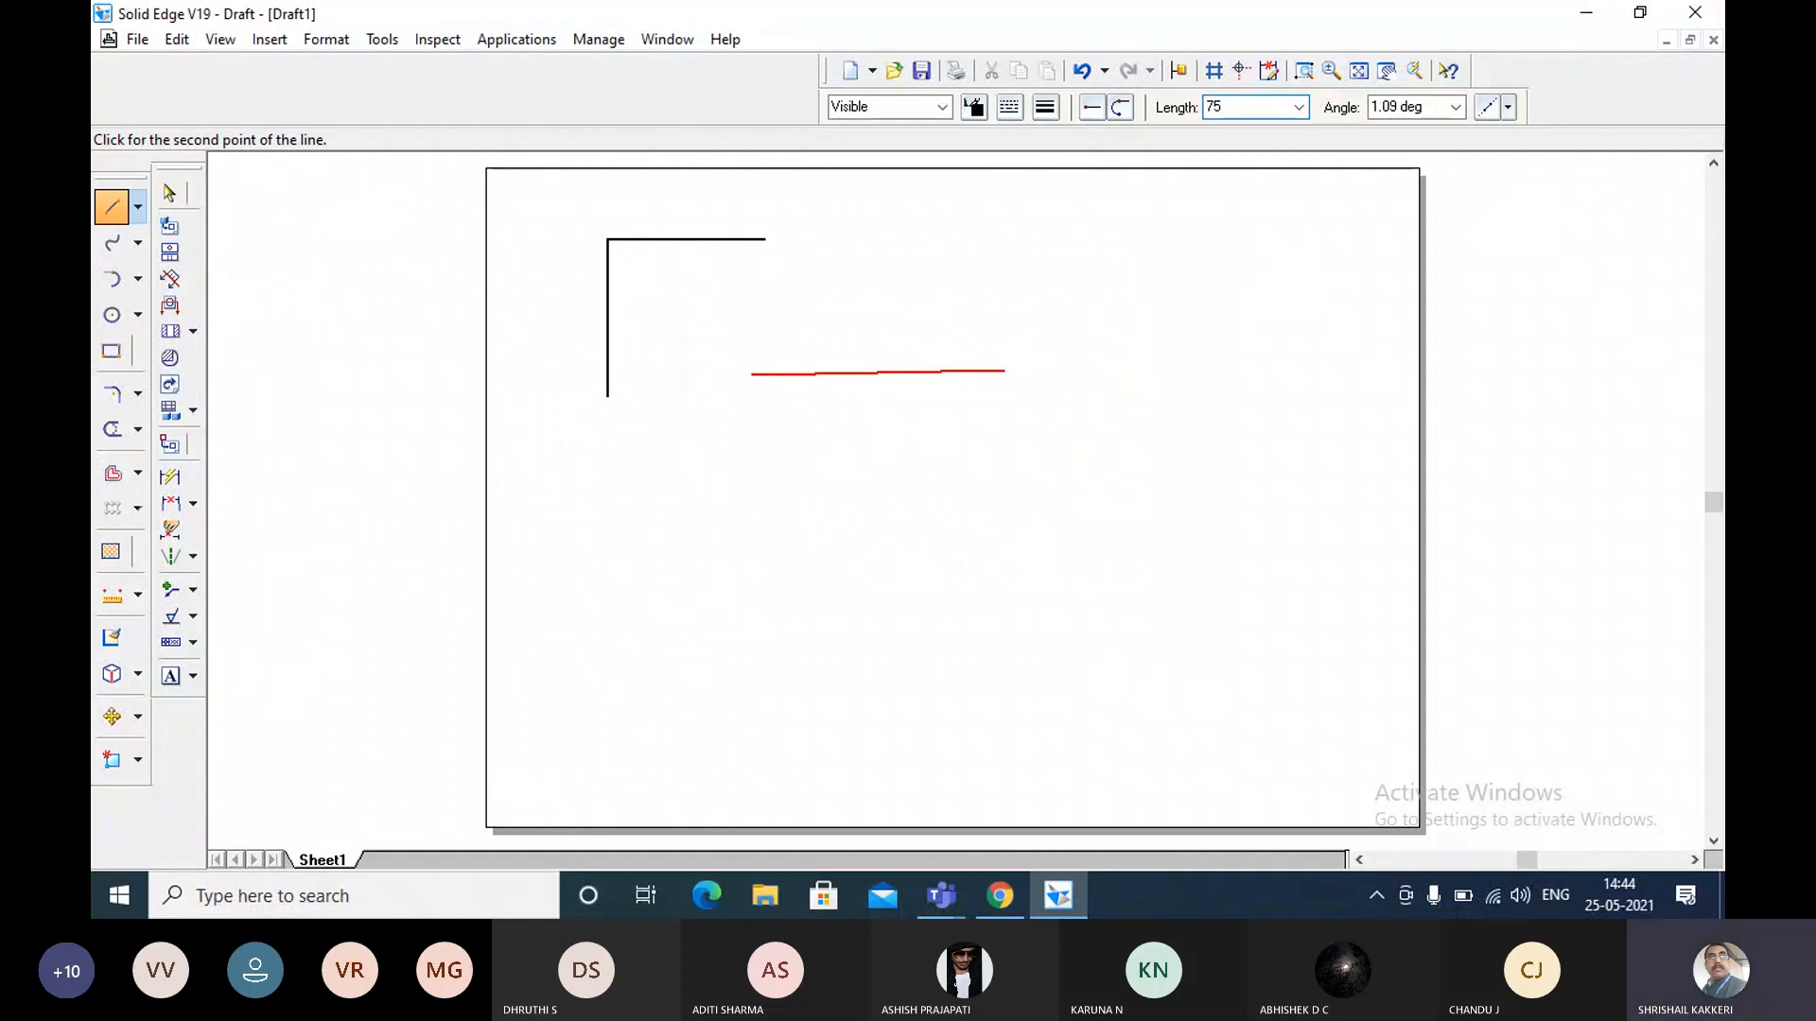
key("Tab")
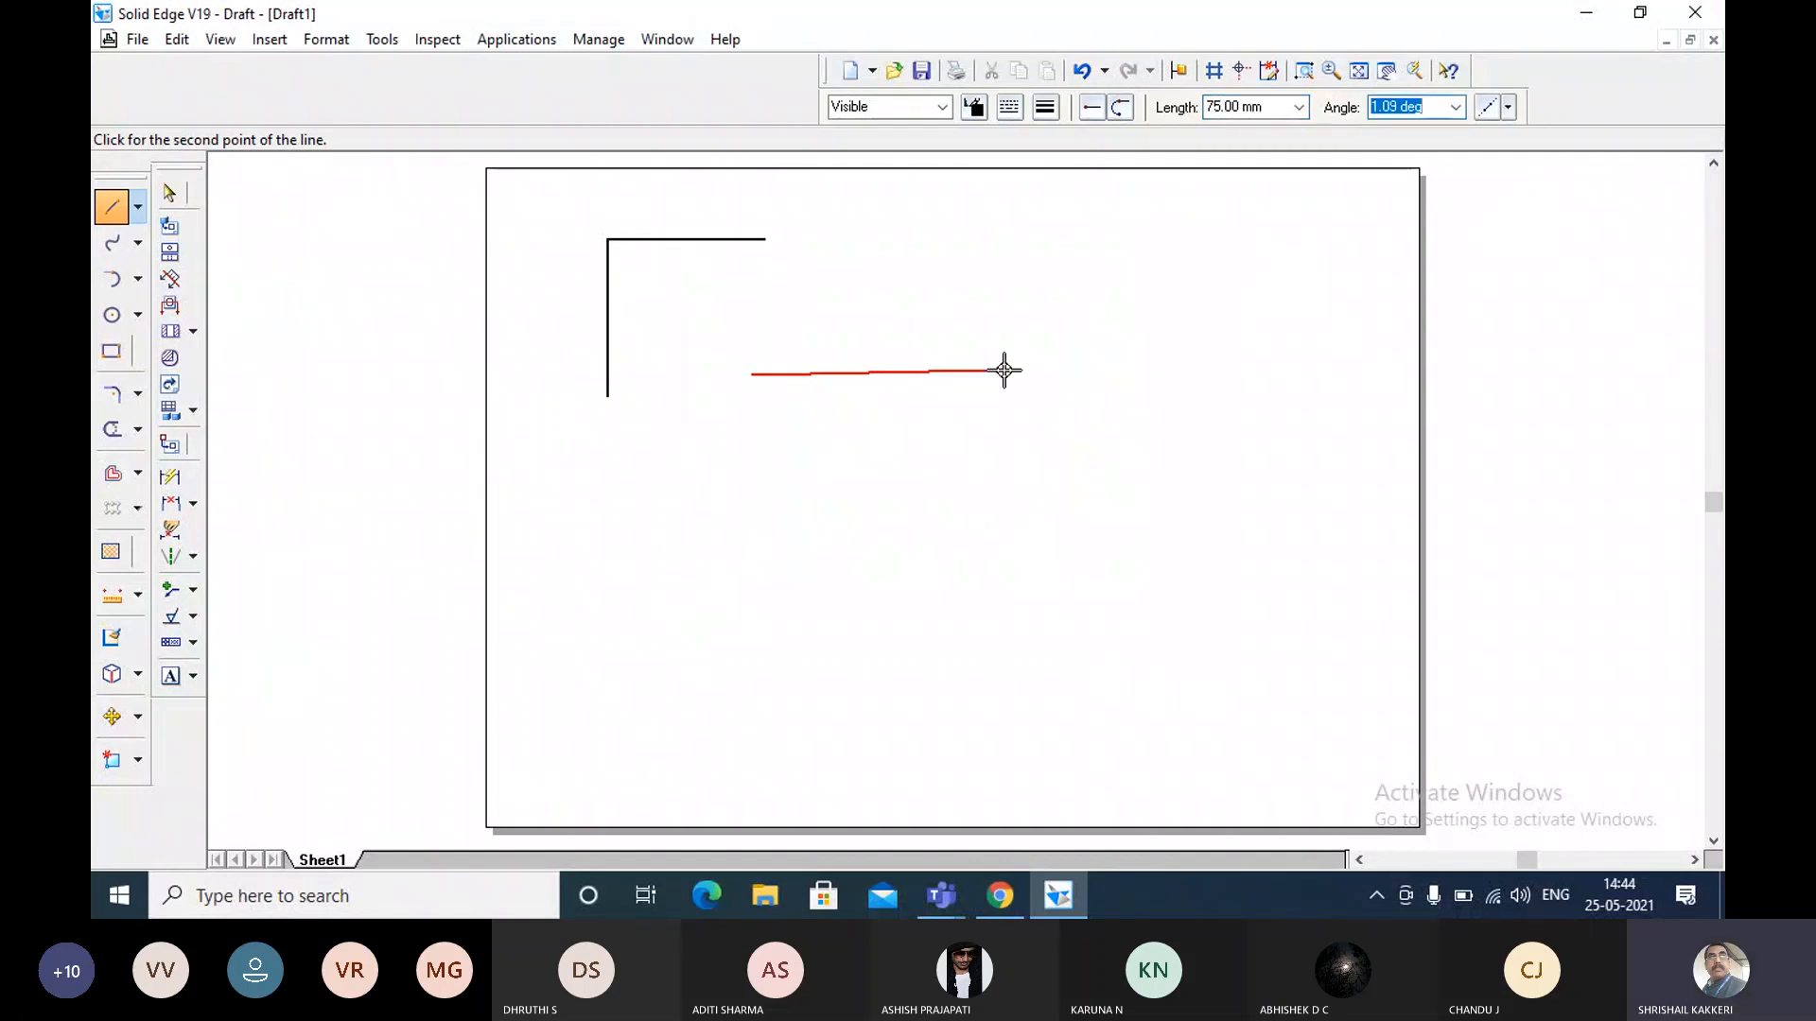
type("30")
key("Return")
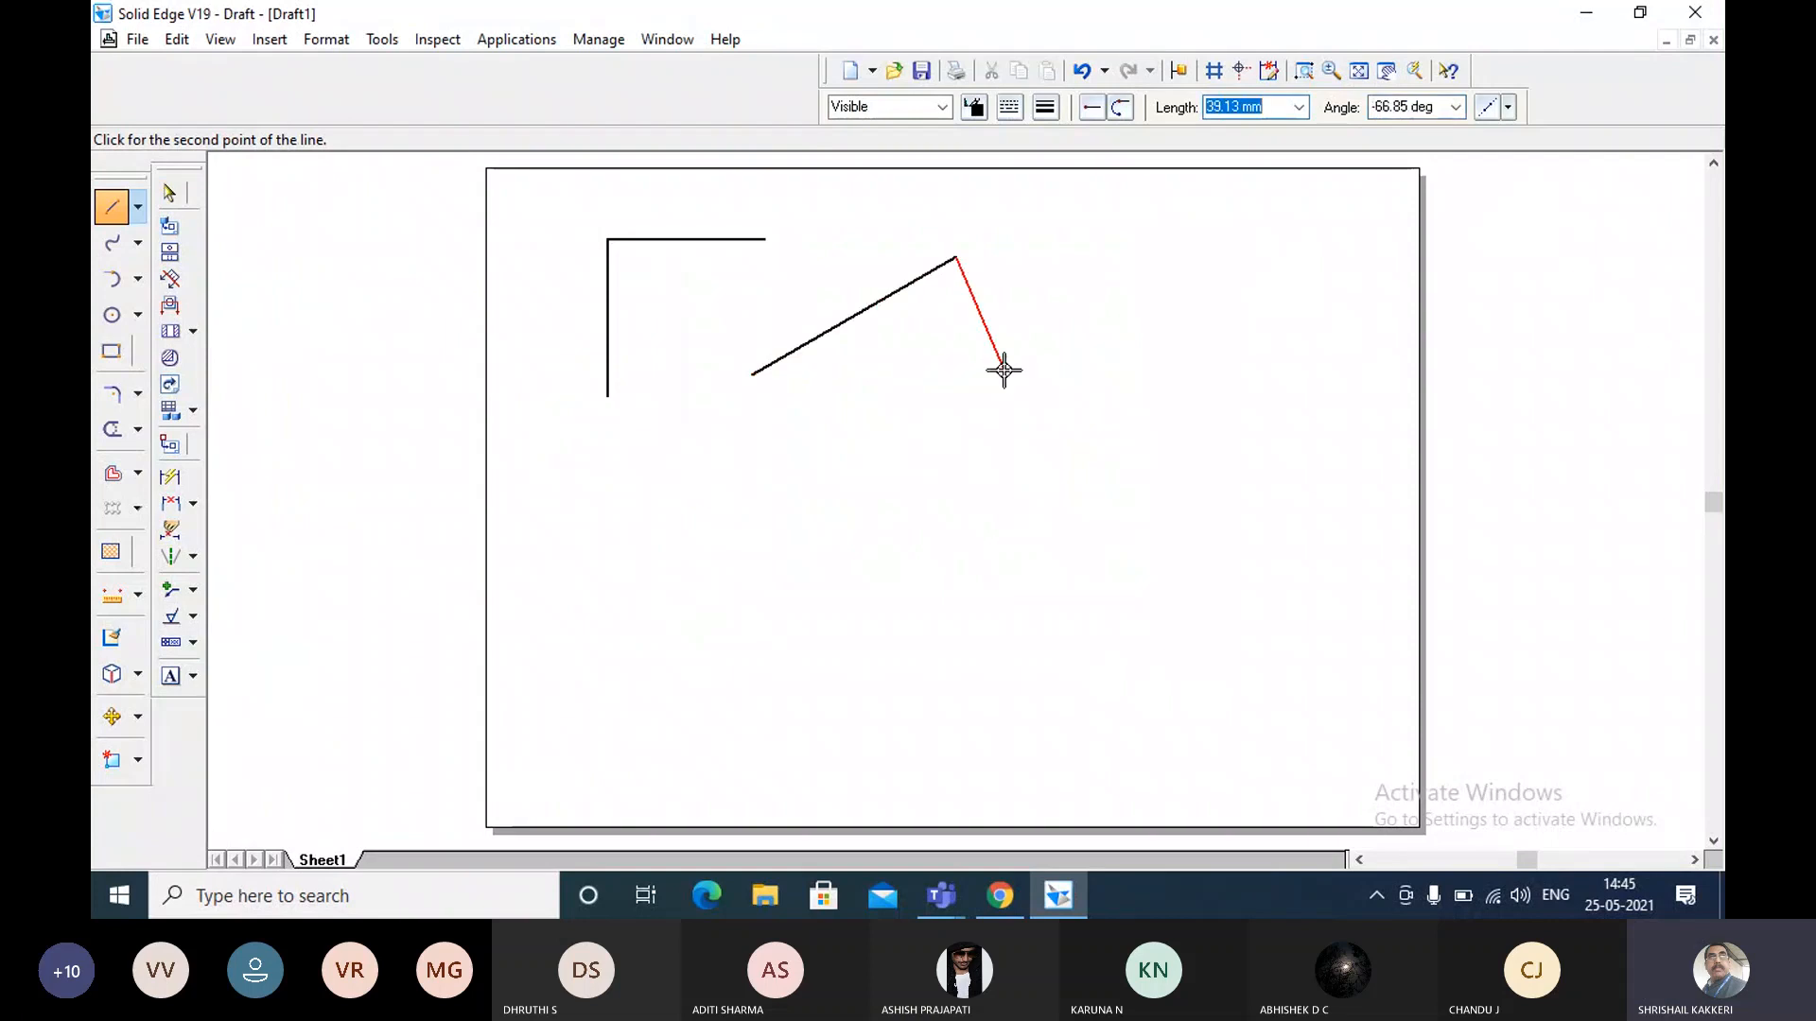
key("Escape")
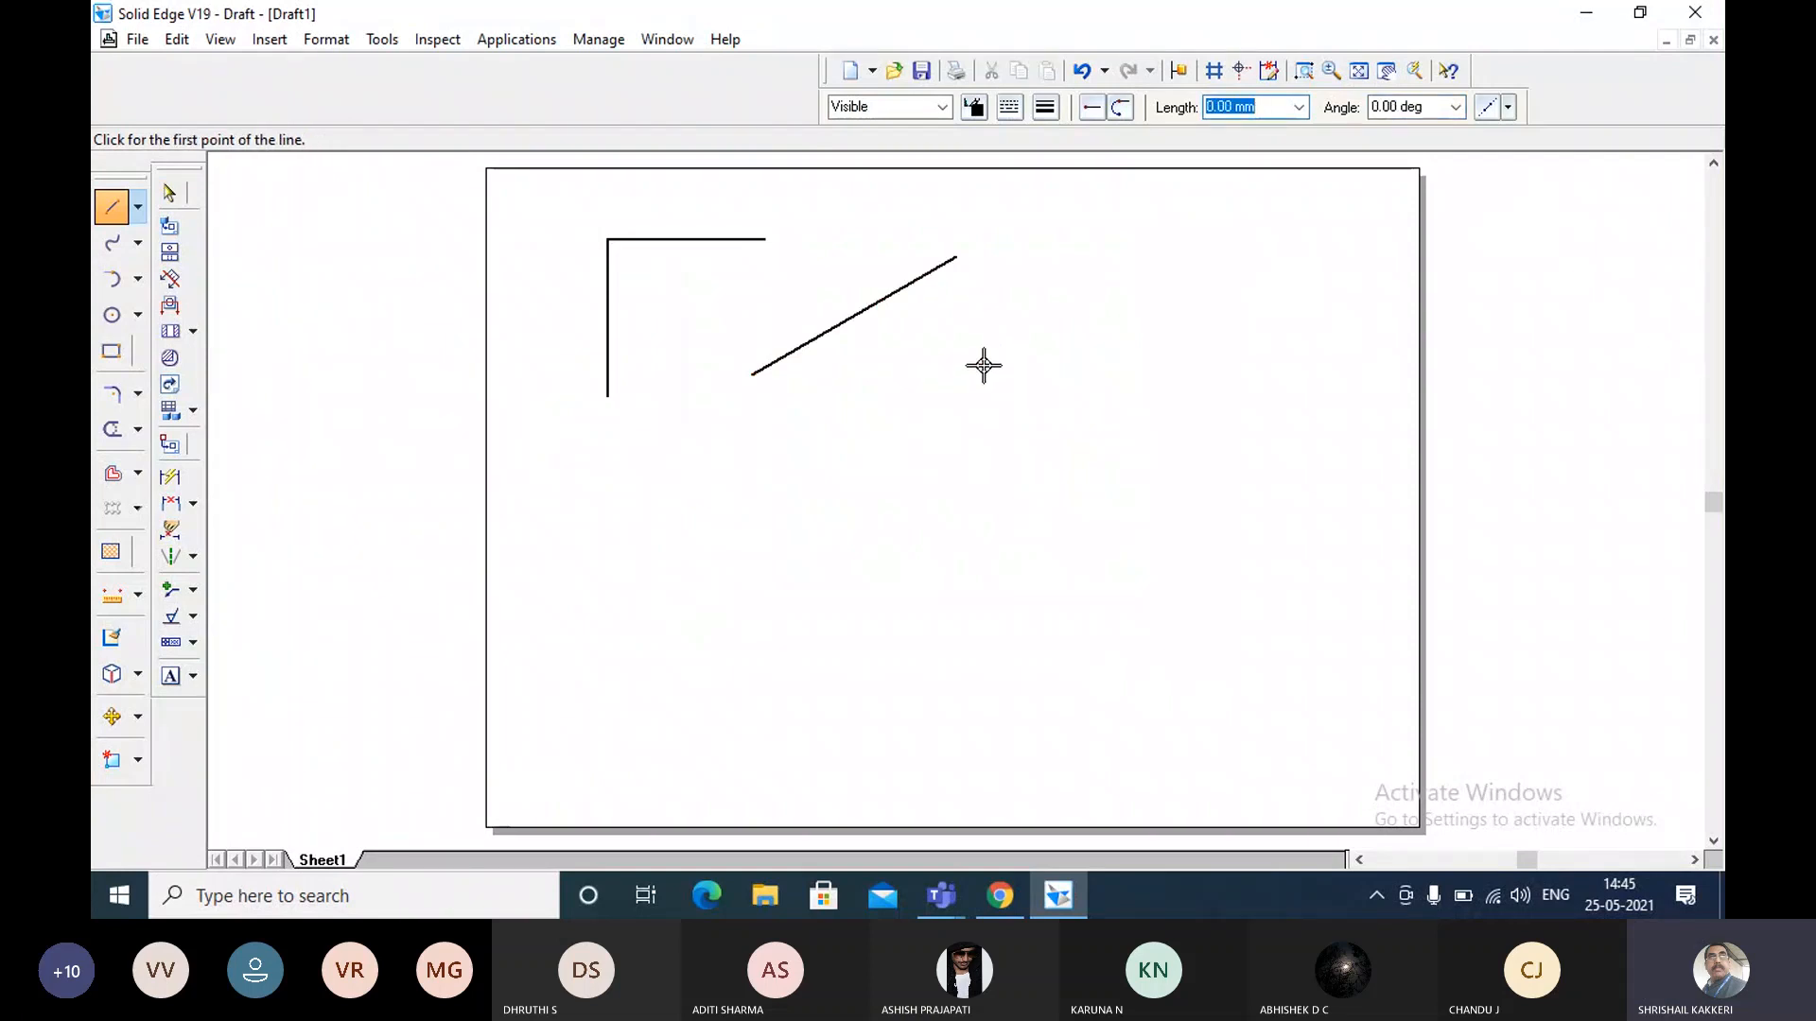
key("Escape")
left_click(879, 306)
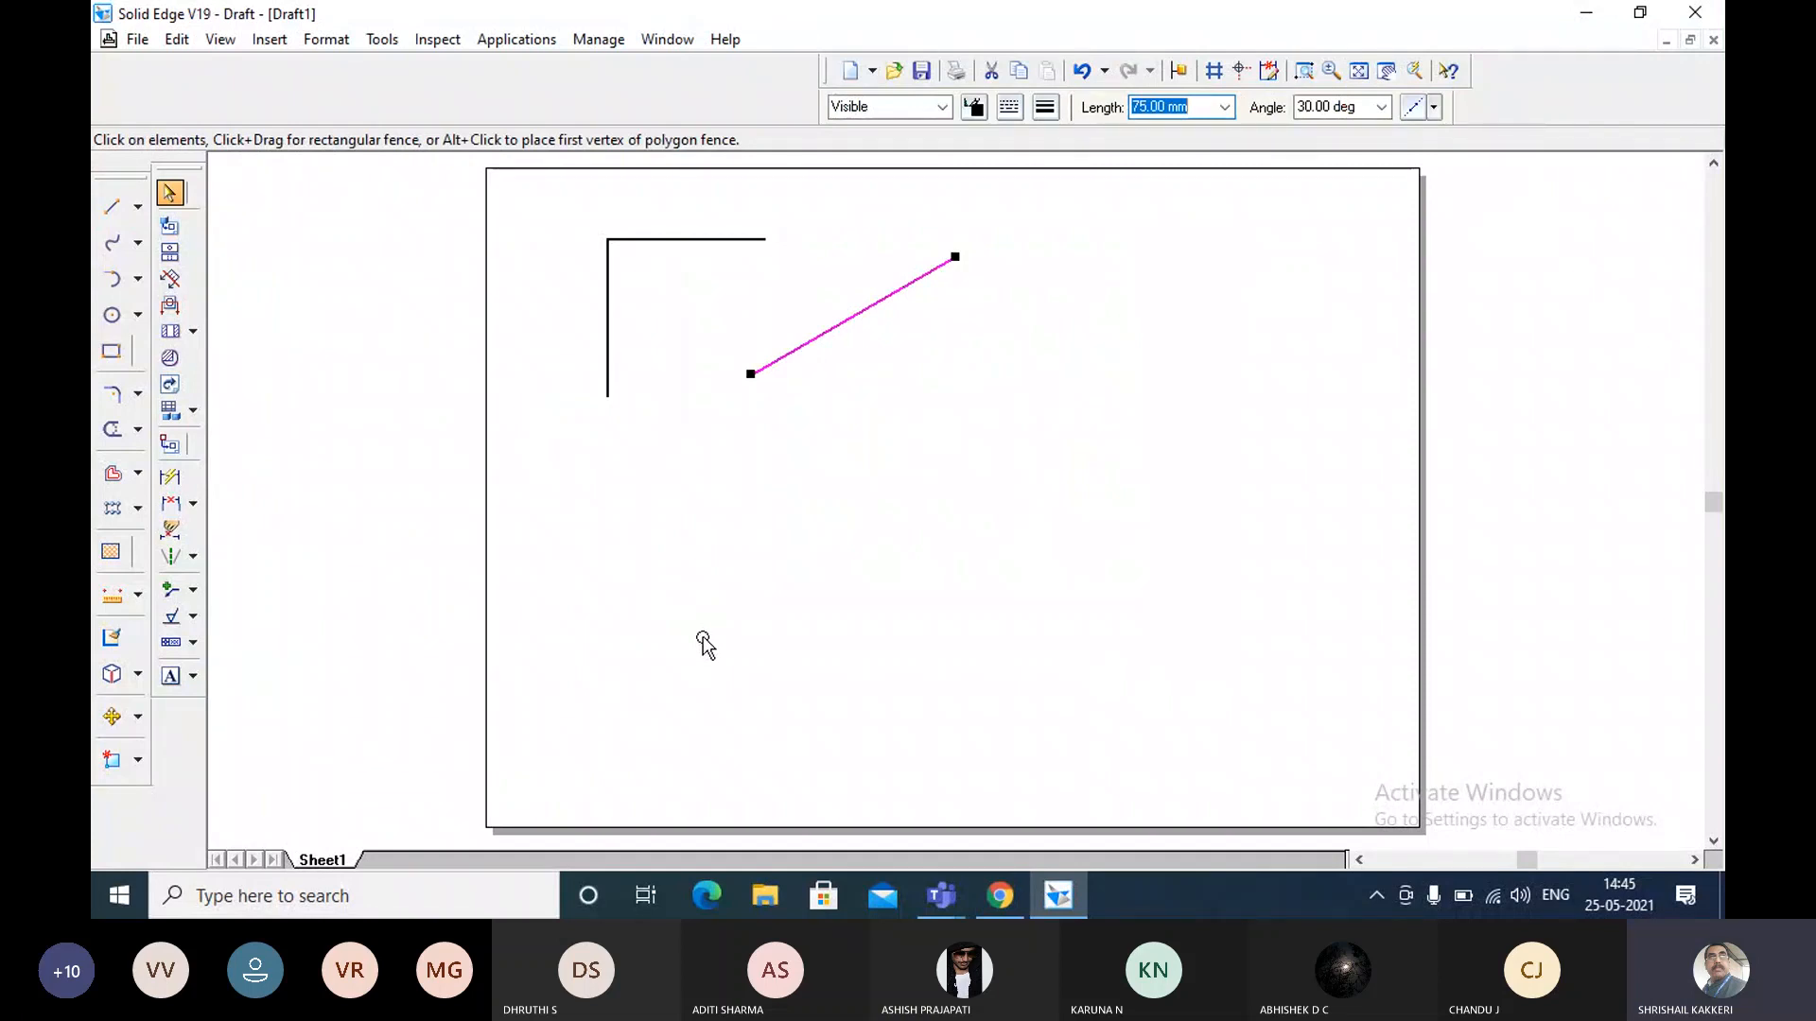
Draw a second slanted line 100 mm long at 45 degrees in the right half of the sheet.
left_click(109, 212)
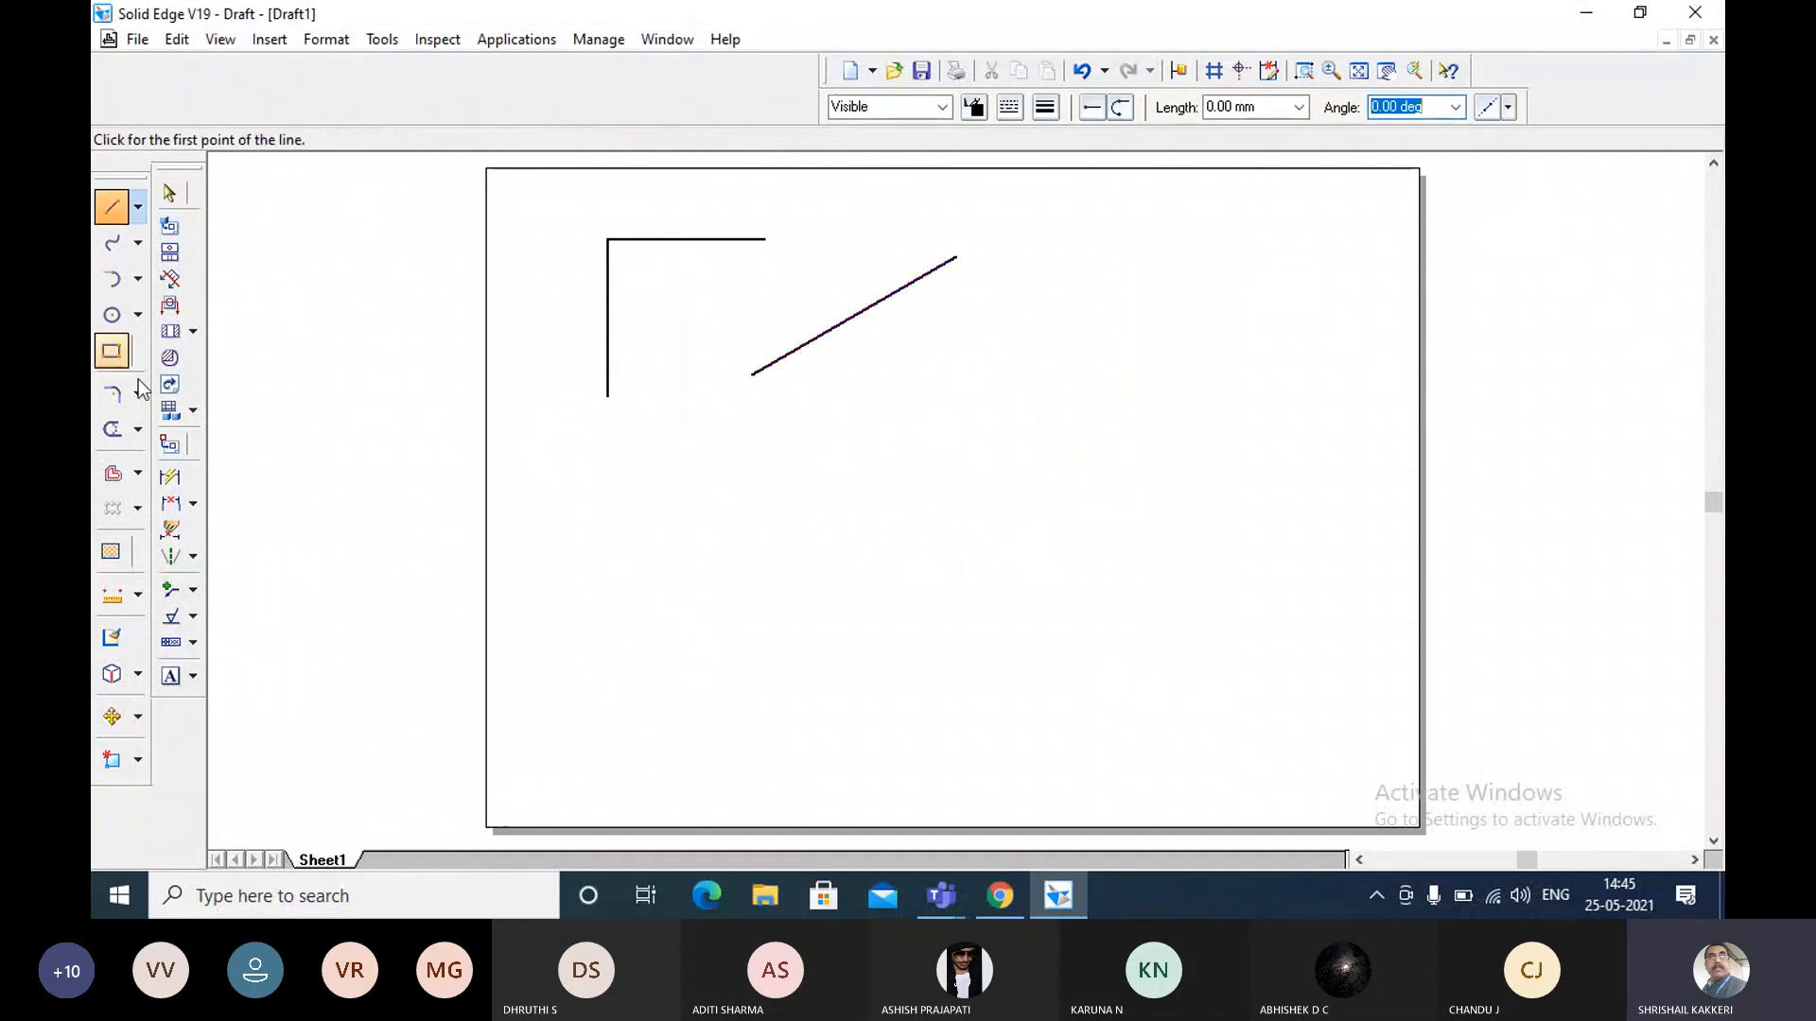
left_click(969, 456)
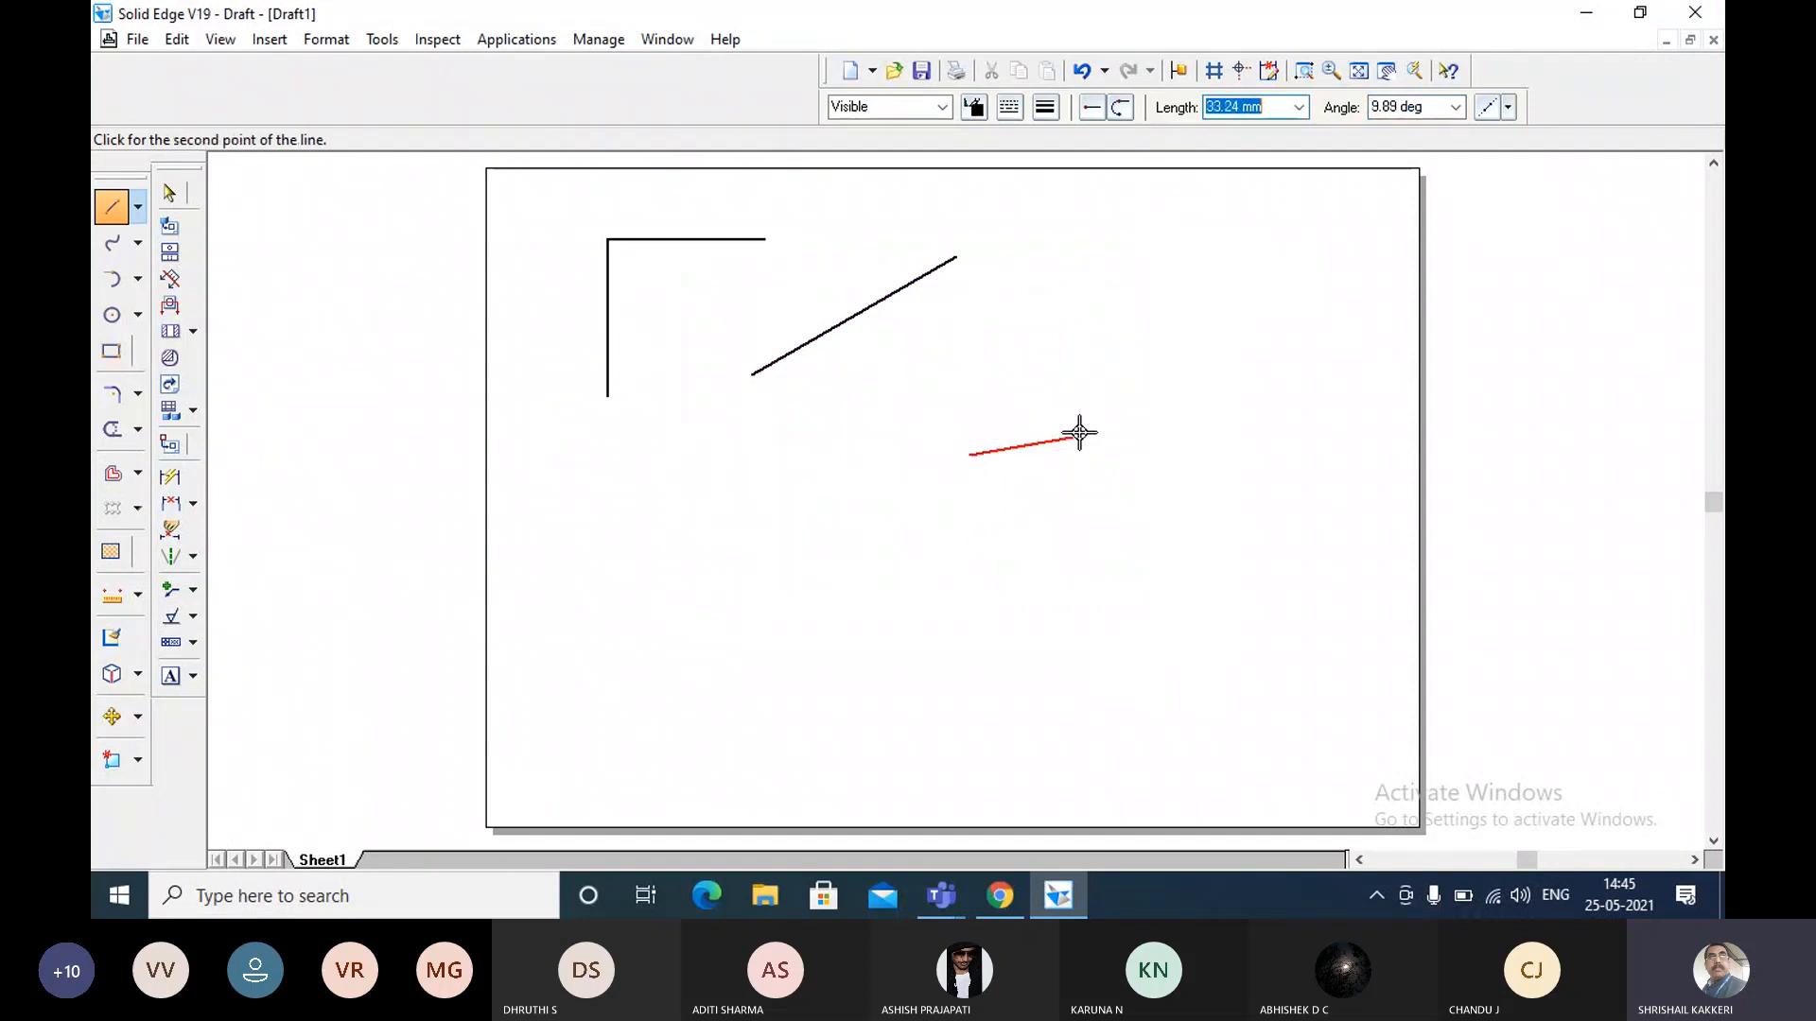
type("1")
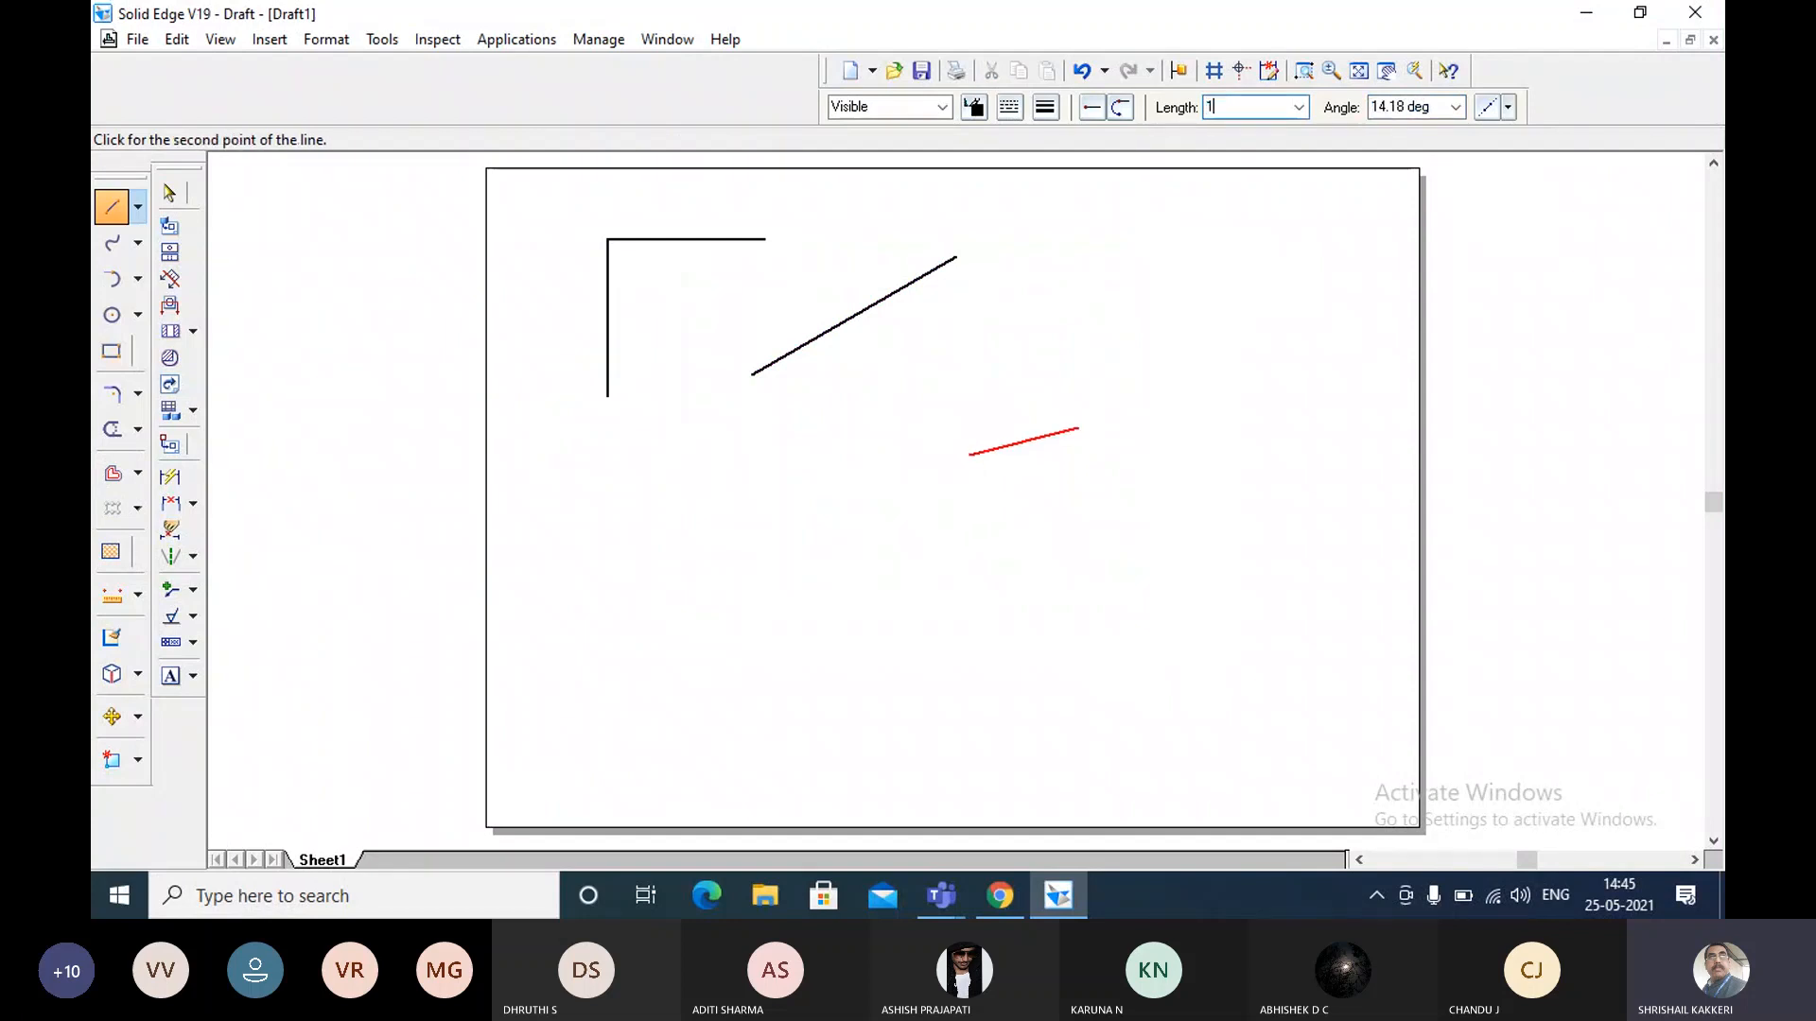
type("00")
key("Tab")
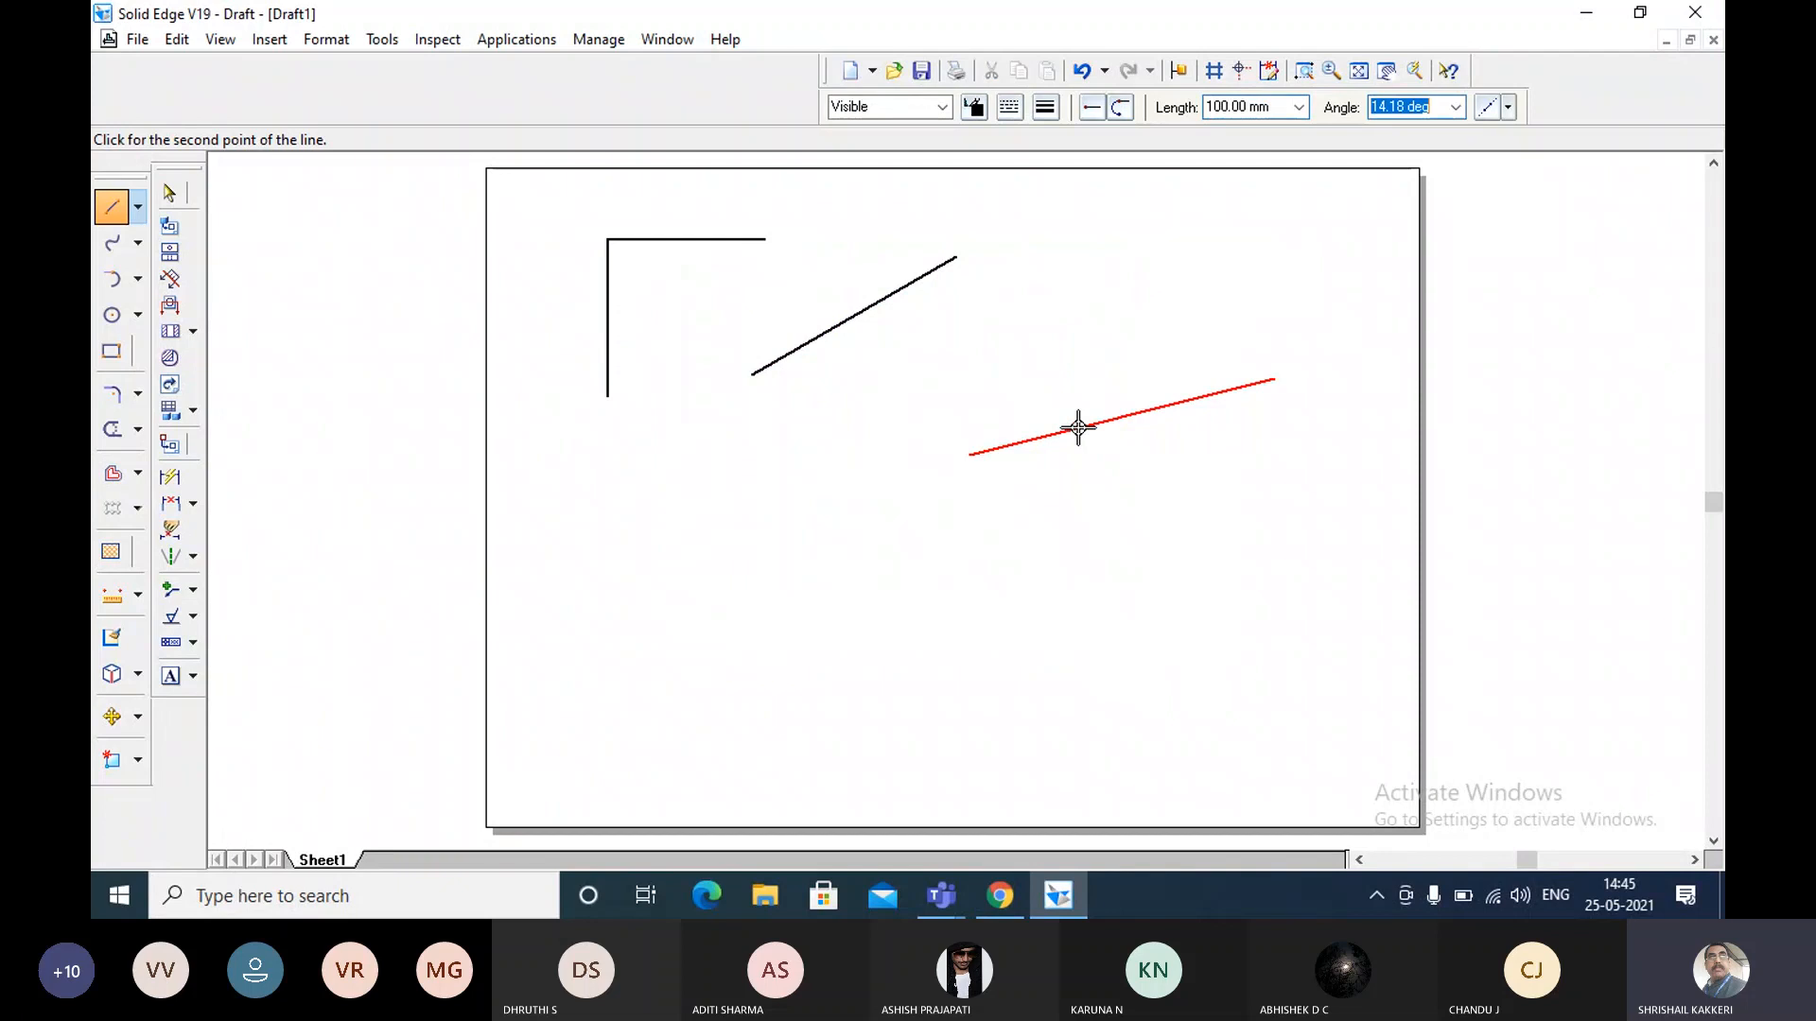
type("45")
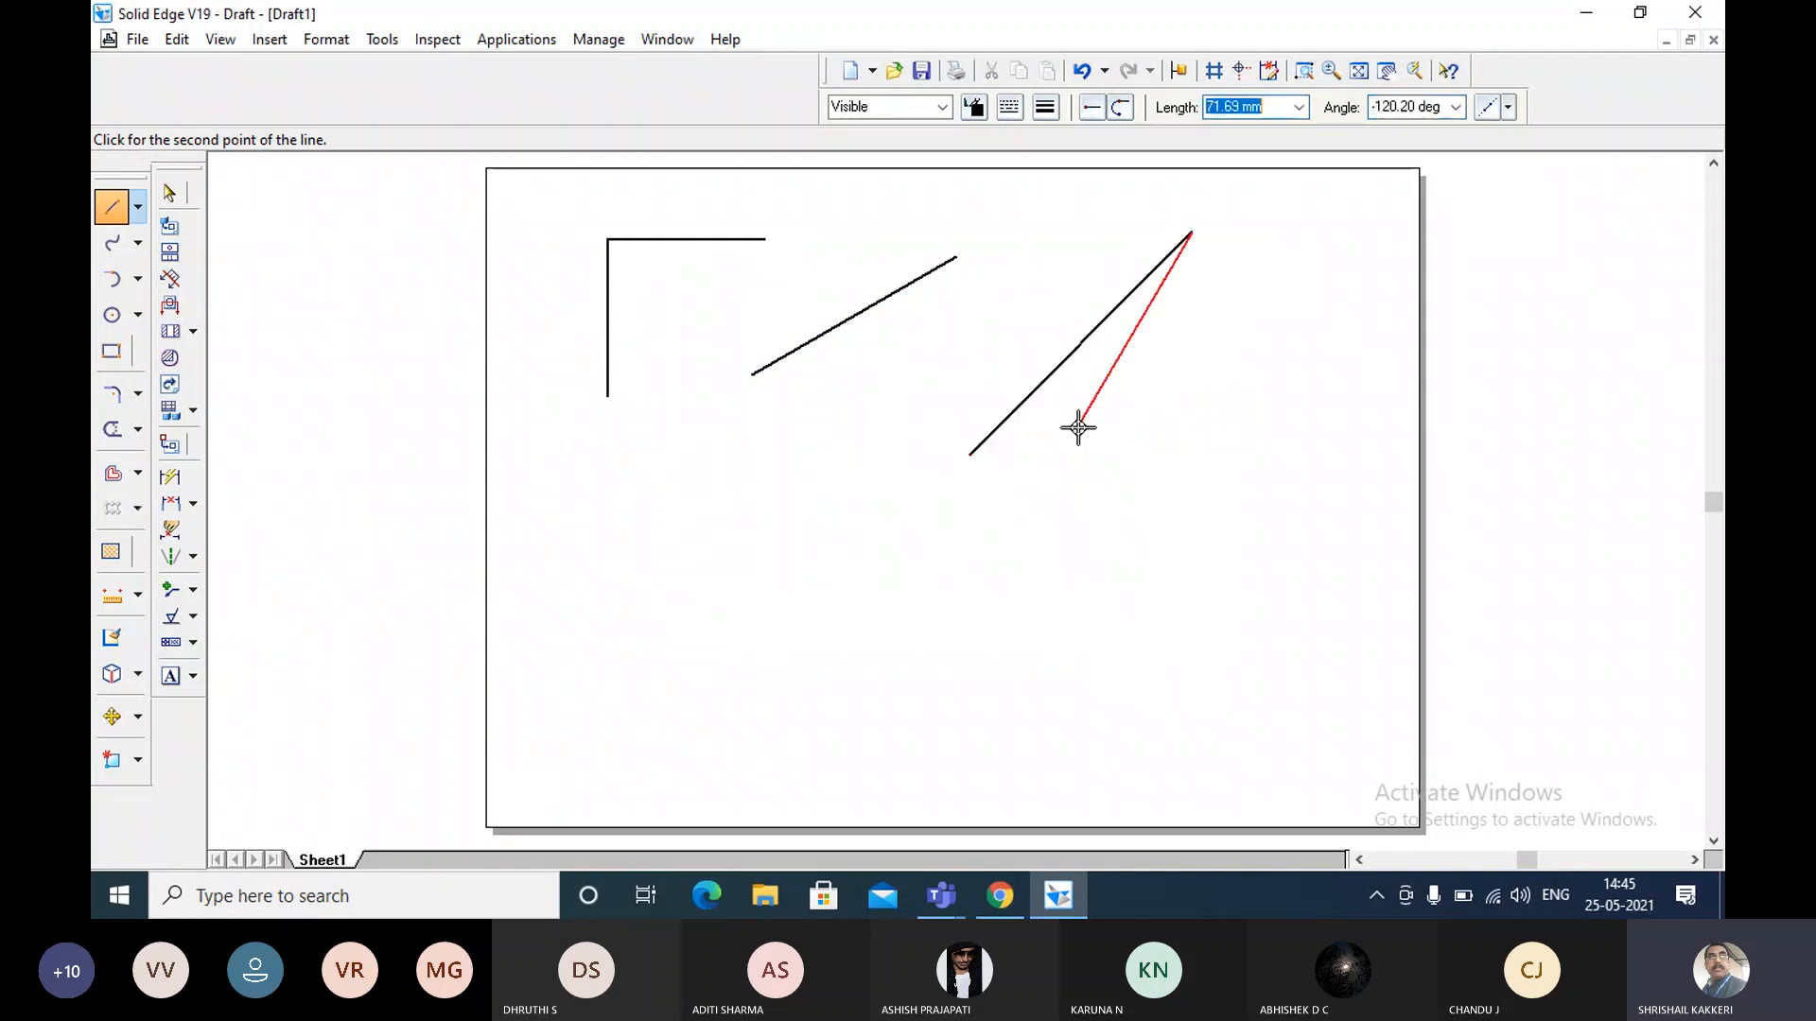
key("Return")
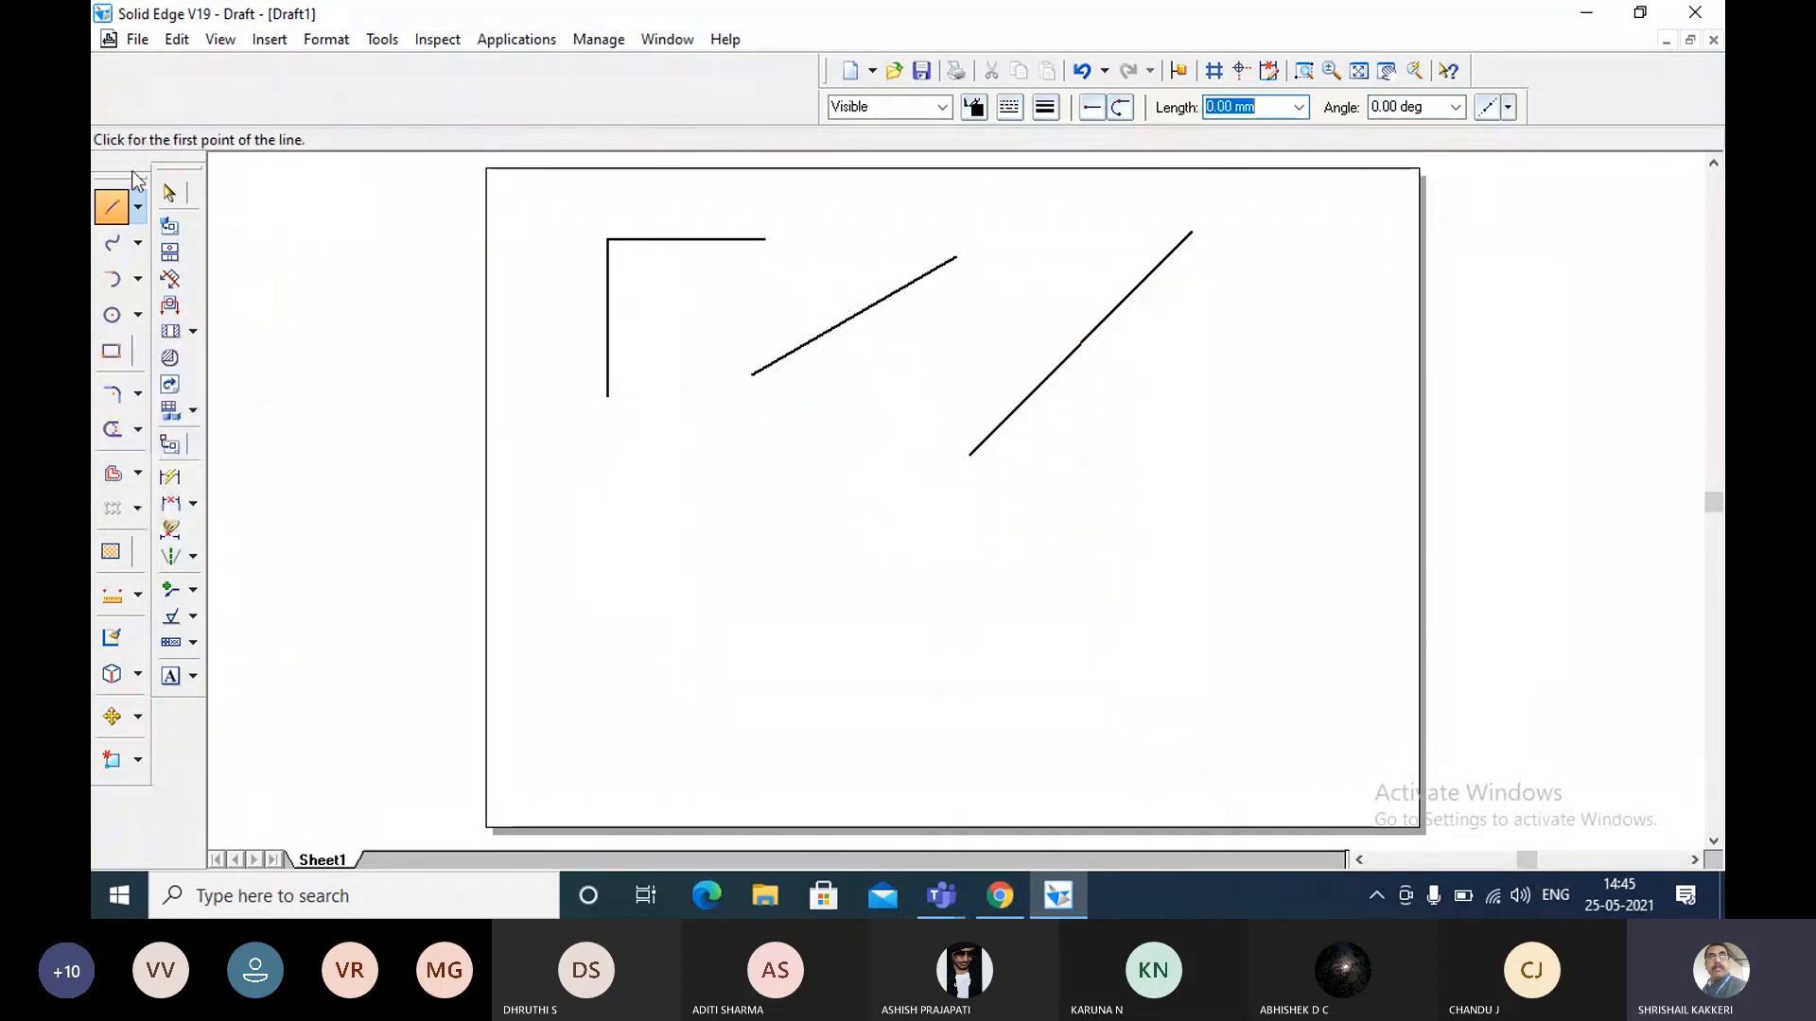
Look through the line and trim tool variants and activate the Extend to Next command.
left_click(138, 206)
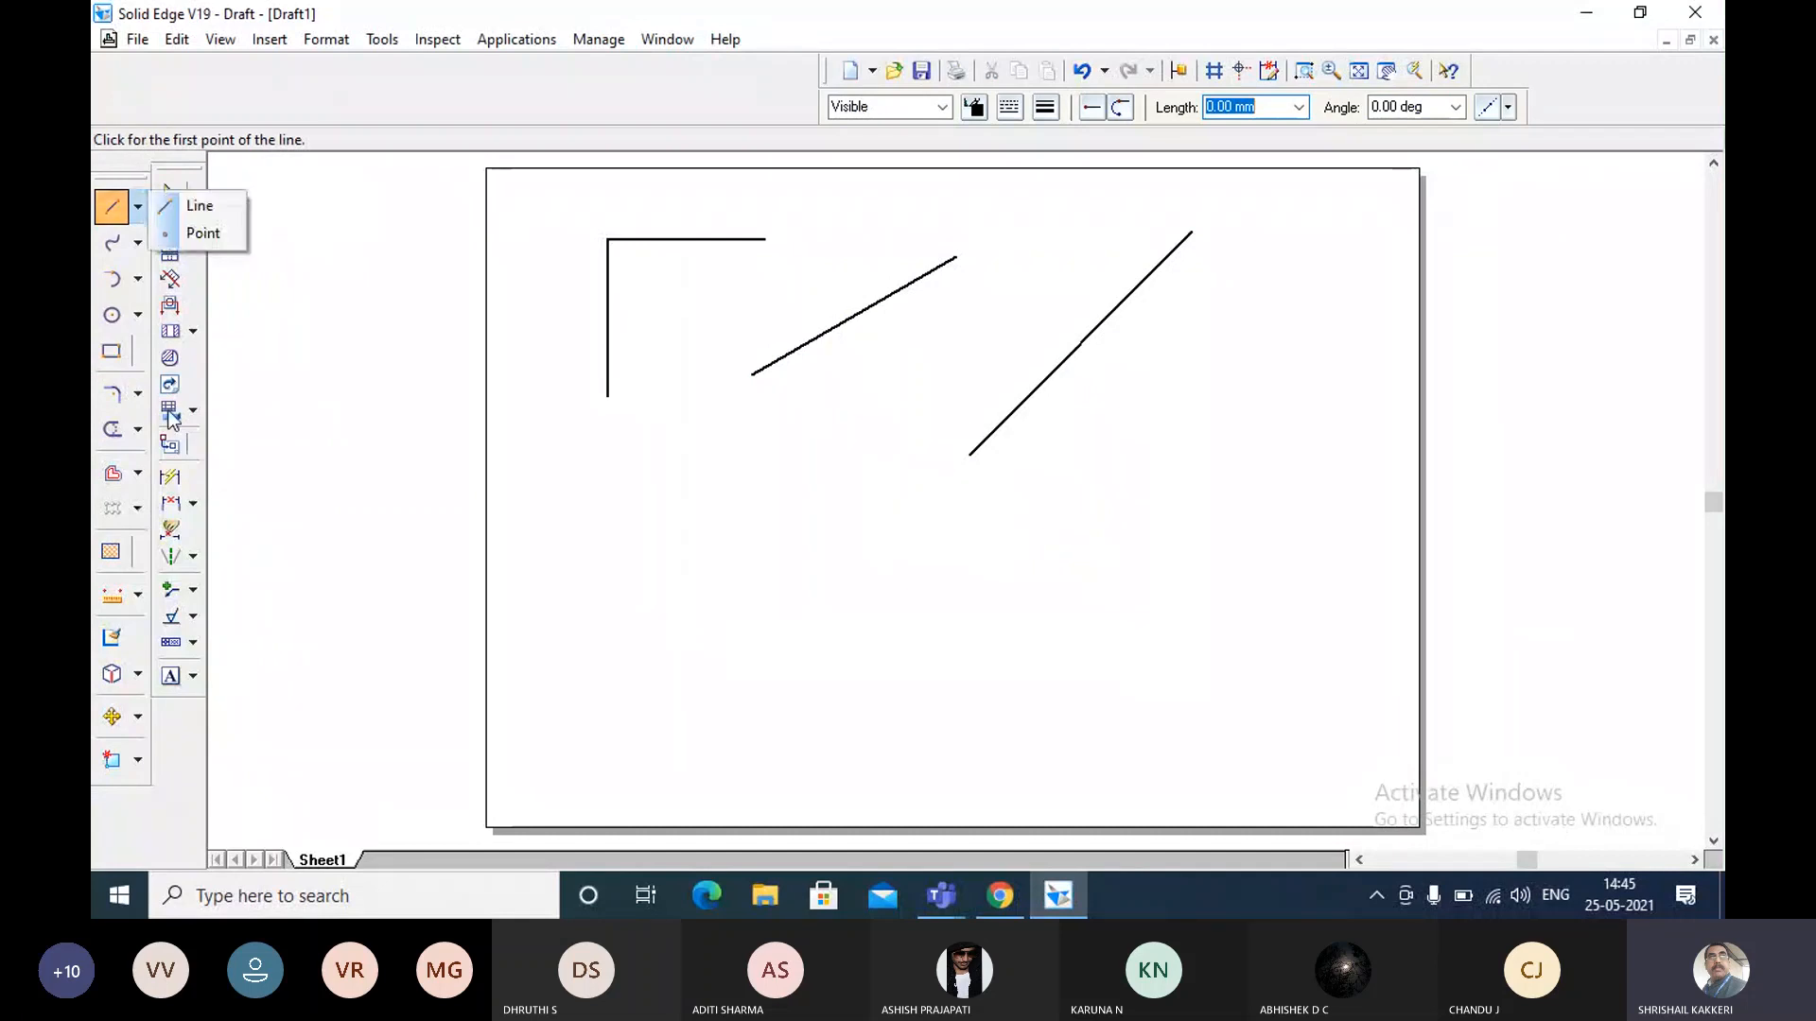
left_click(137, 430)
left_click(137, 429)
left_click(137, 429)
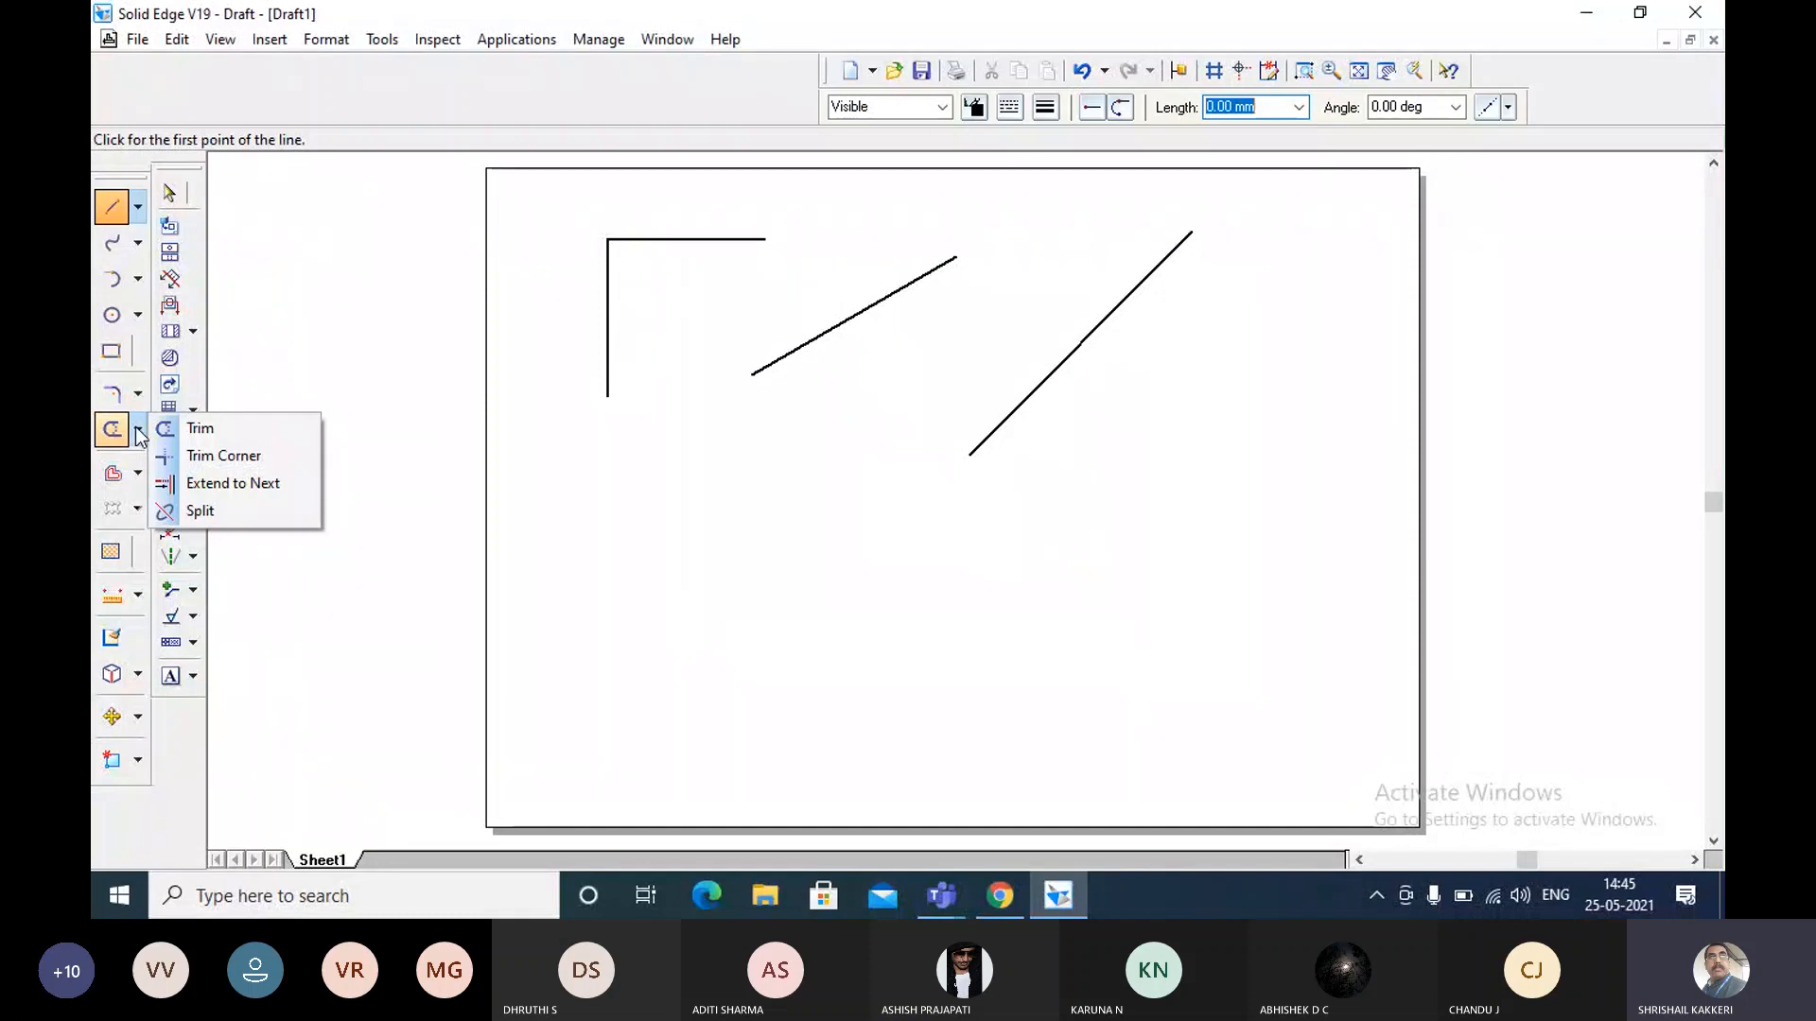
left_click(217, 483)
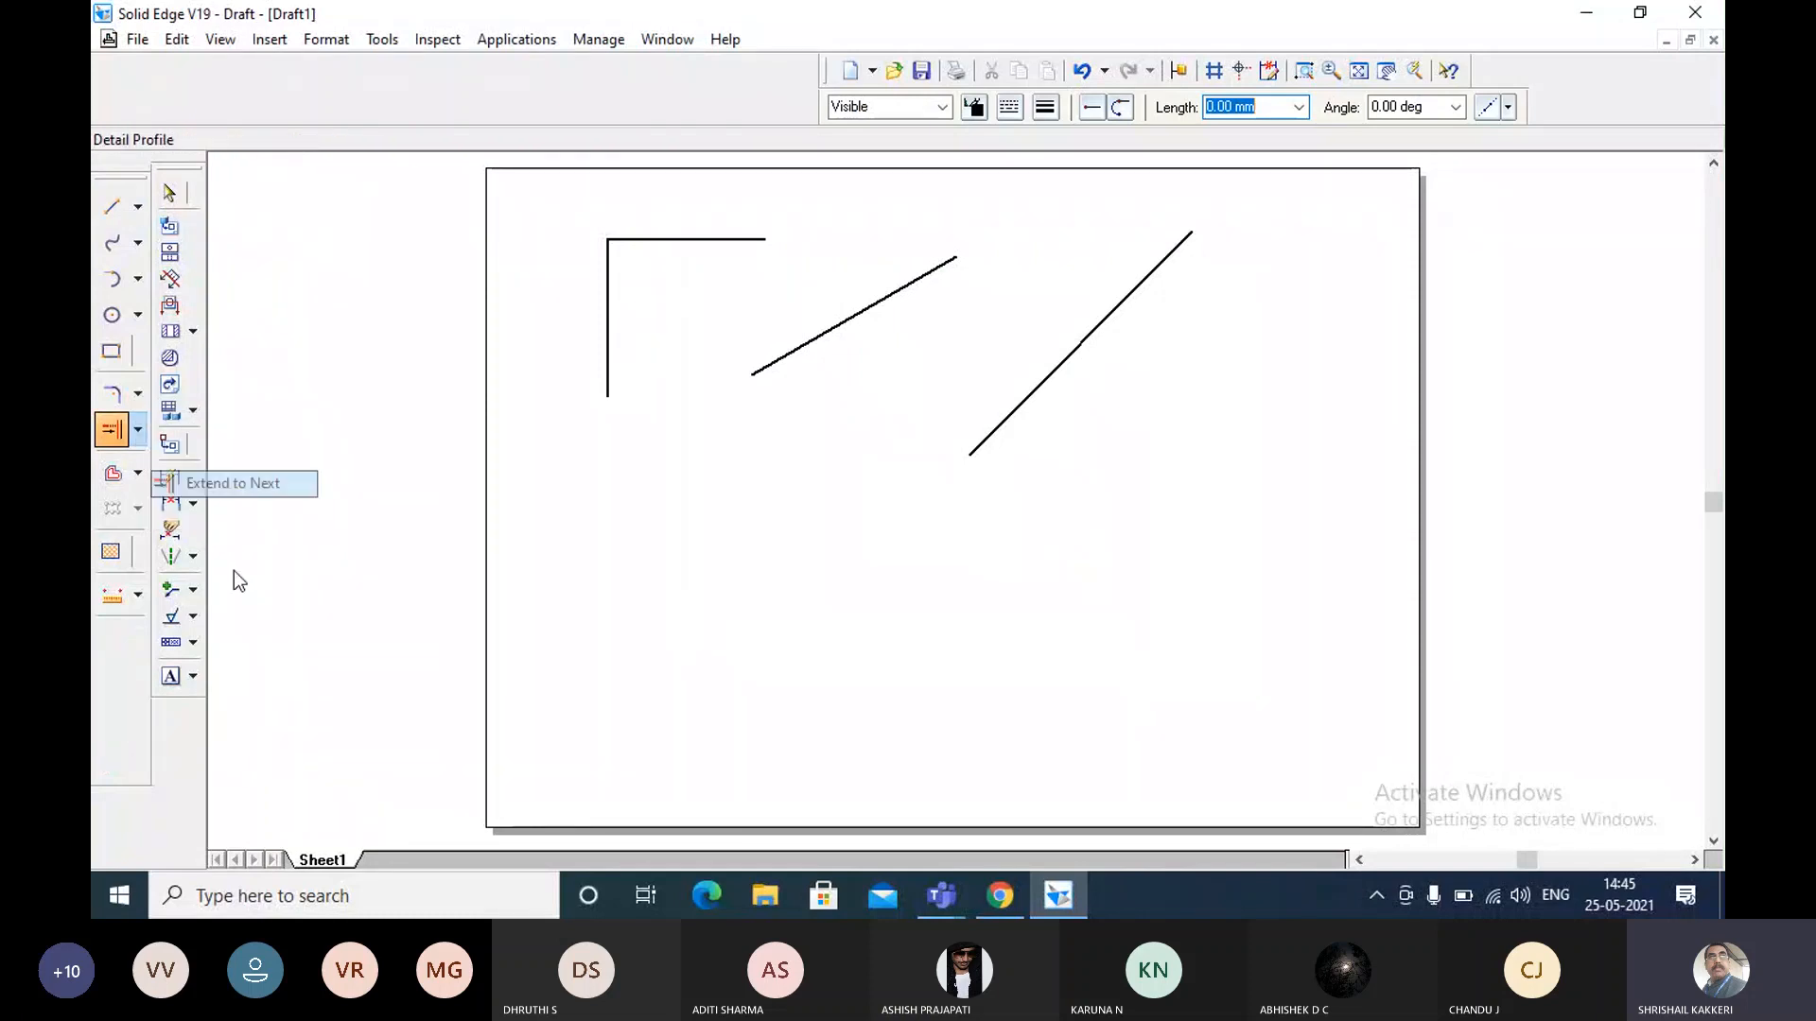
left_click(137, 433)
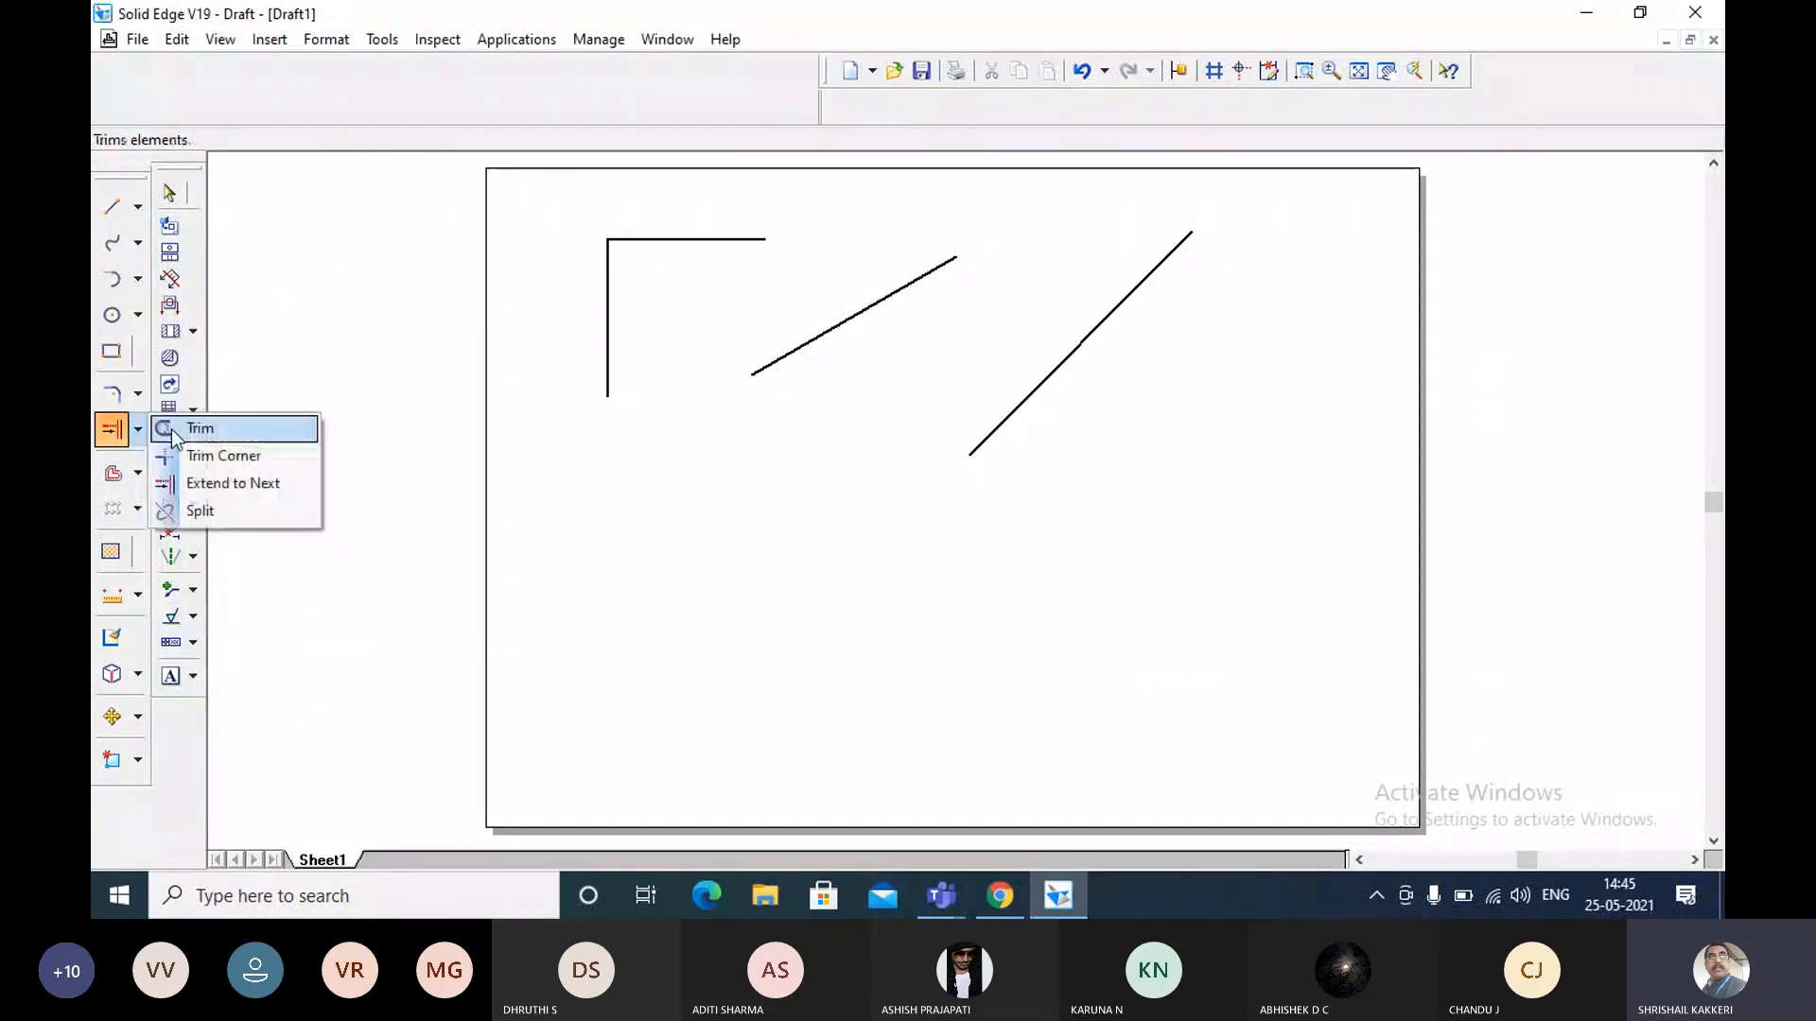
left_click(239, 489)
Delete the 75 mm and 100 mm slanted lines from the sheet.
left_click(774, 358)
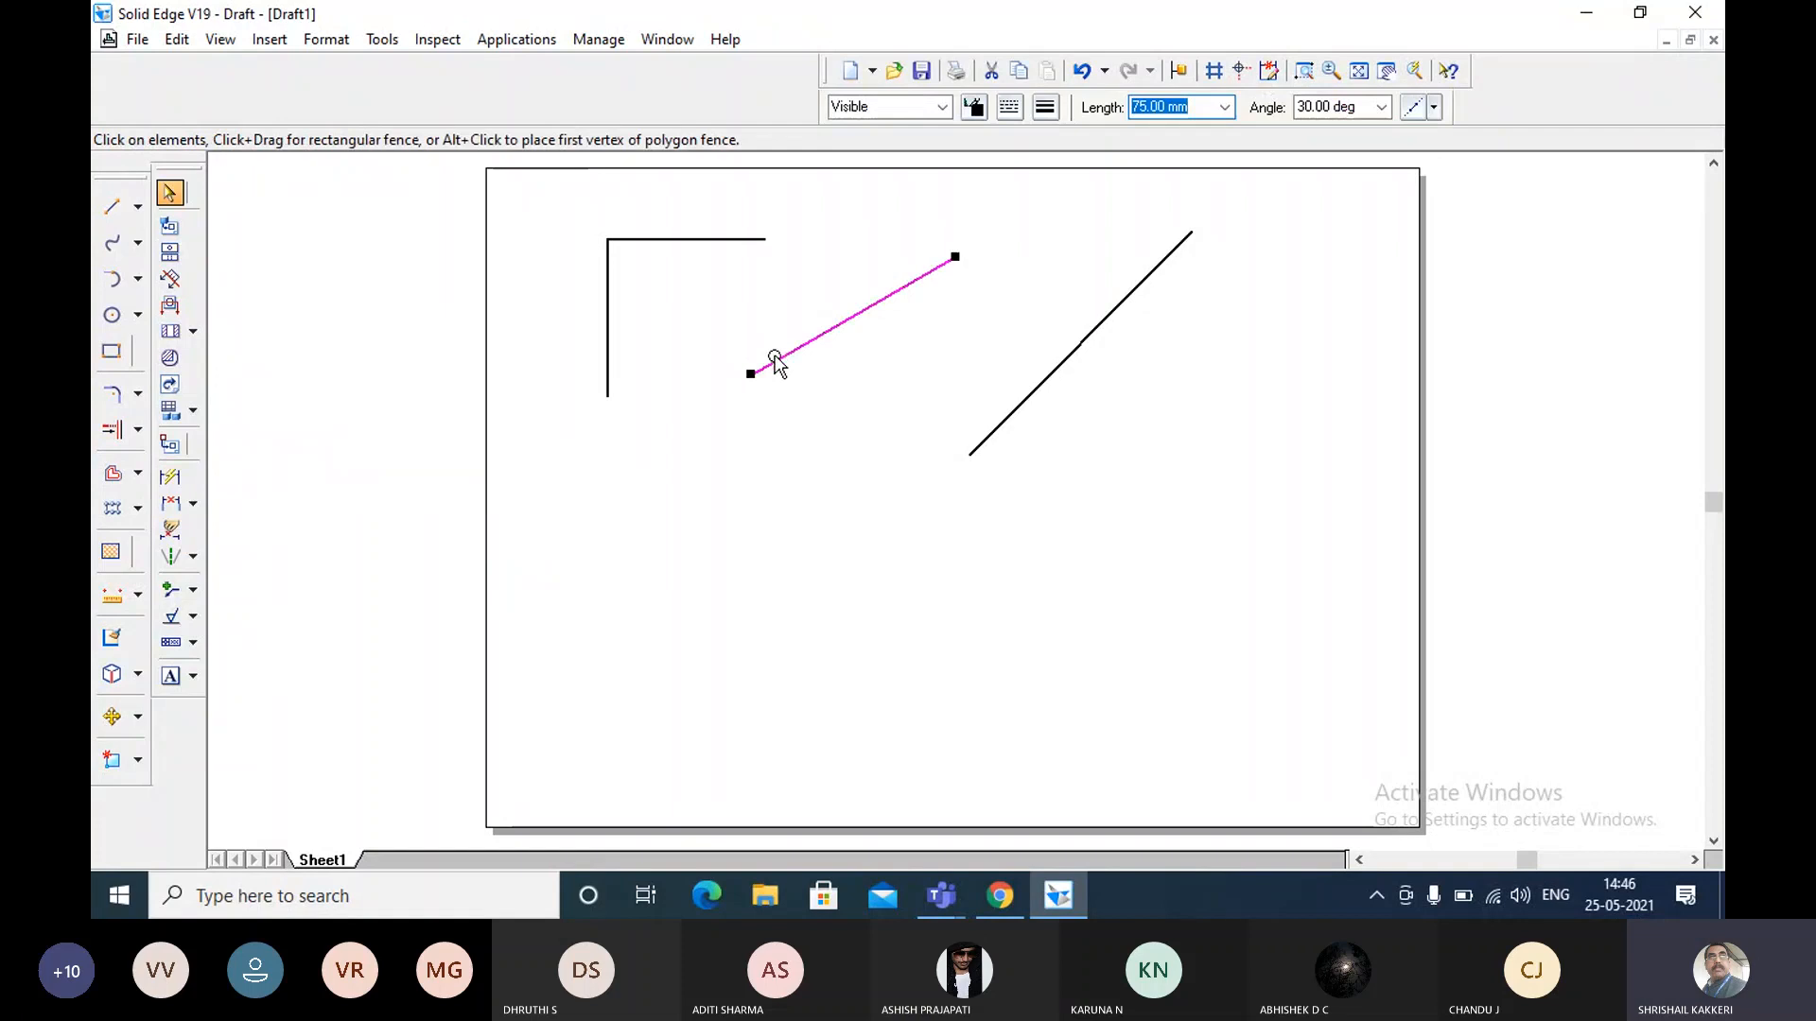
key("Delete")
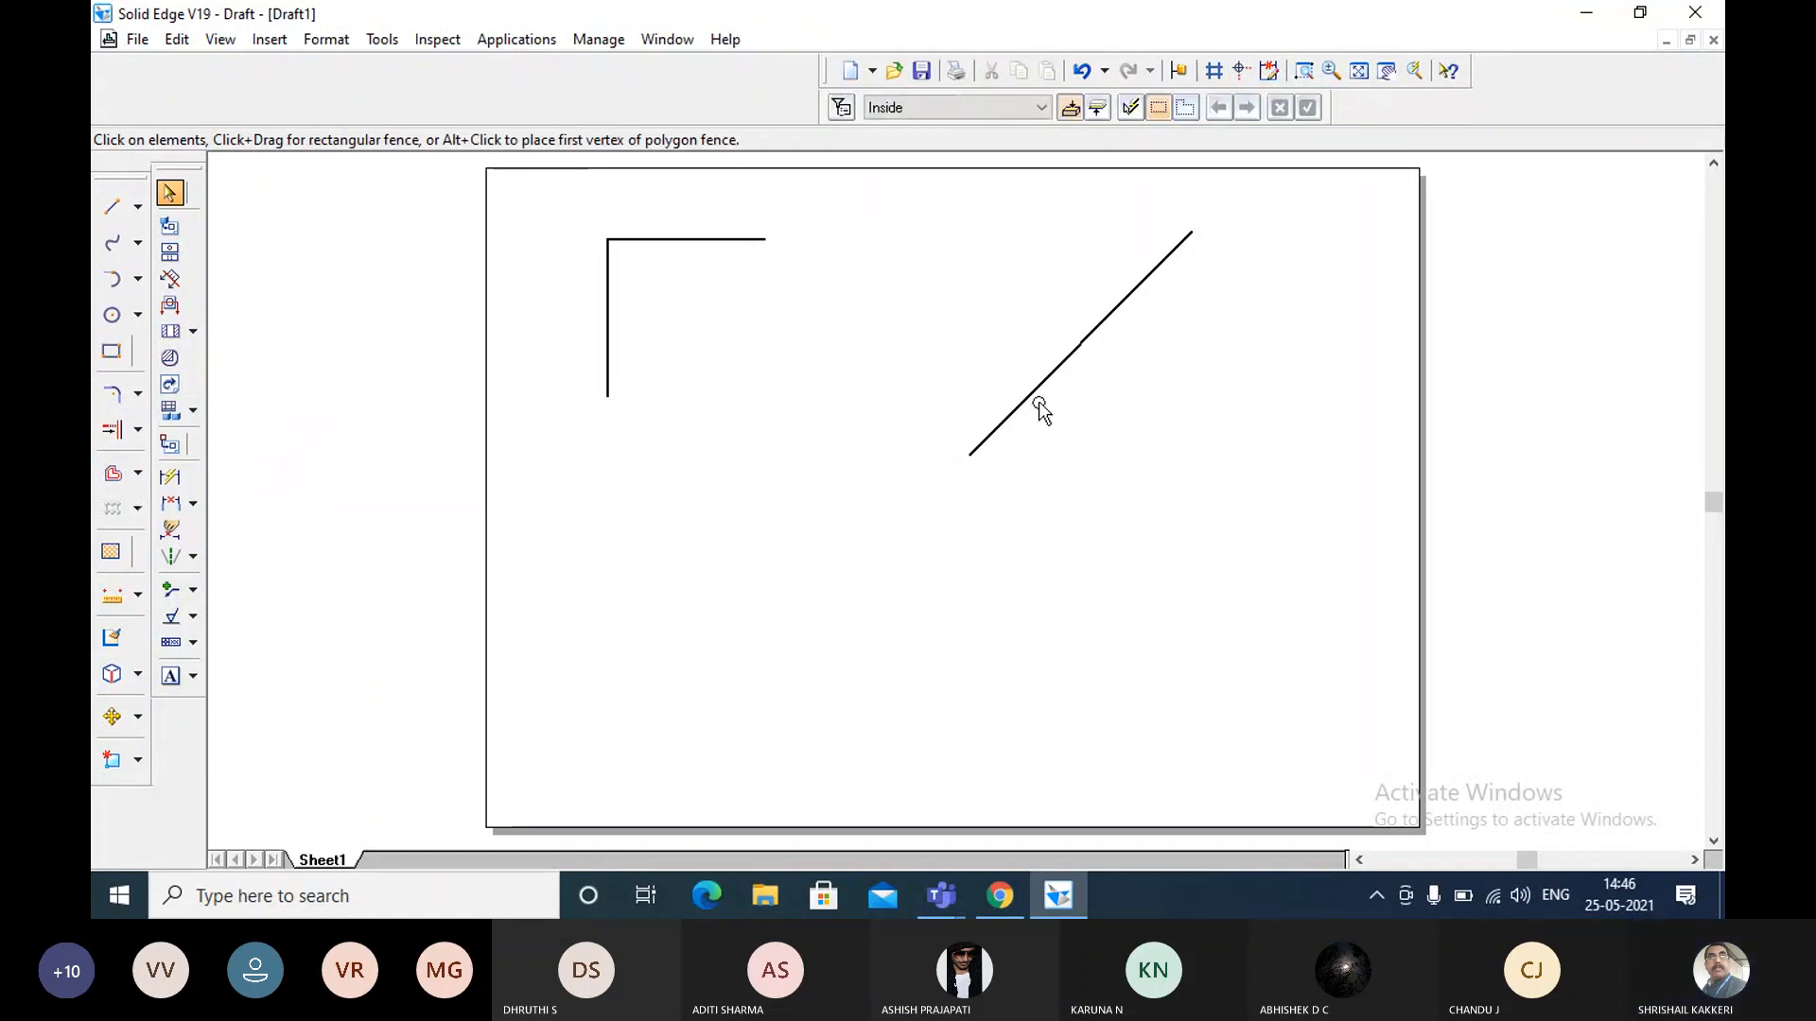
left_click(1039, 401)
key("Delete")
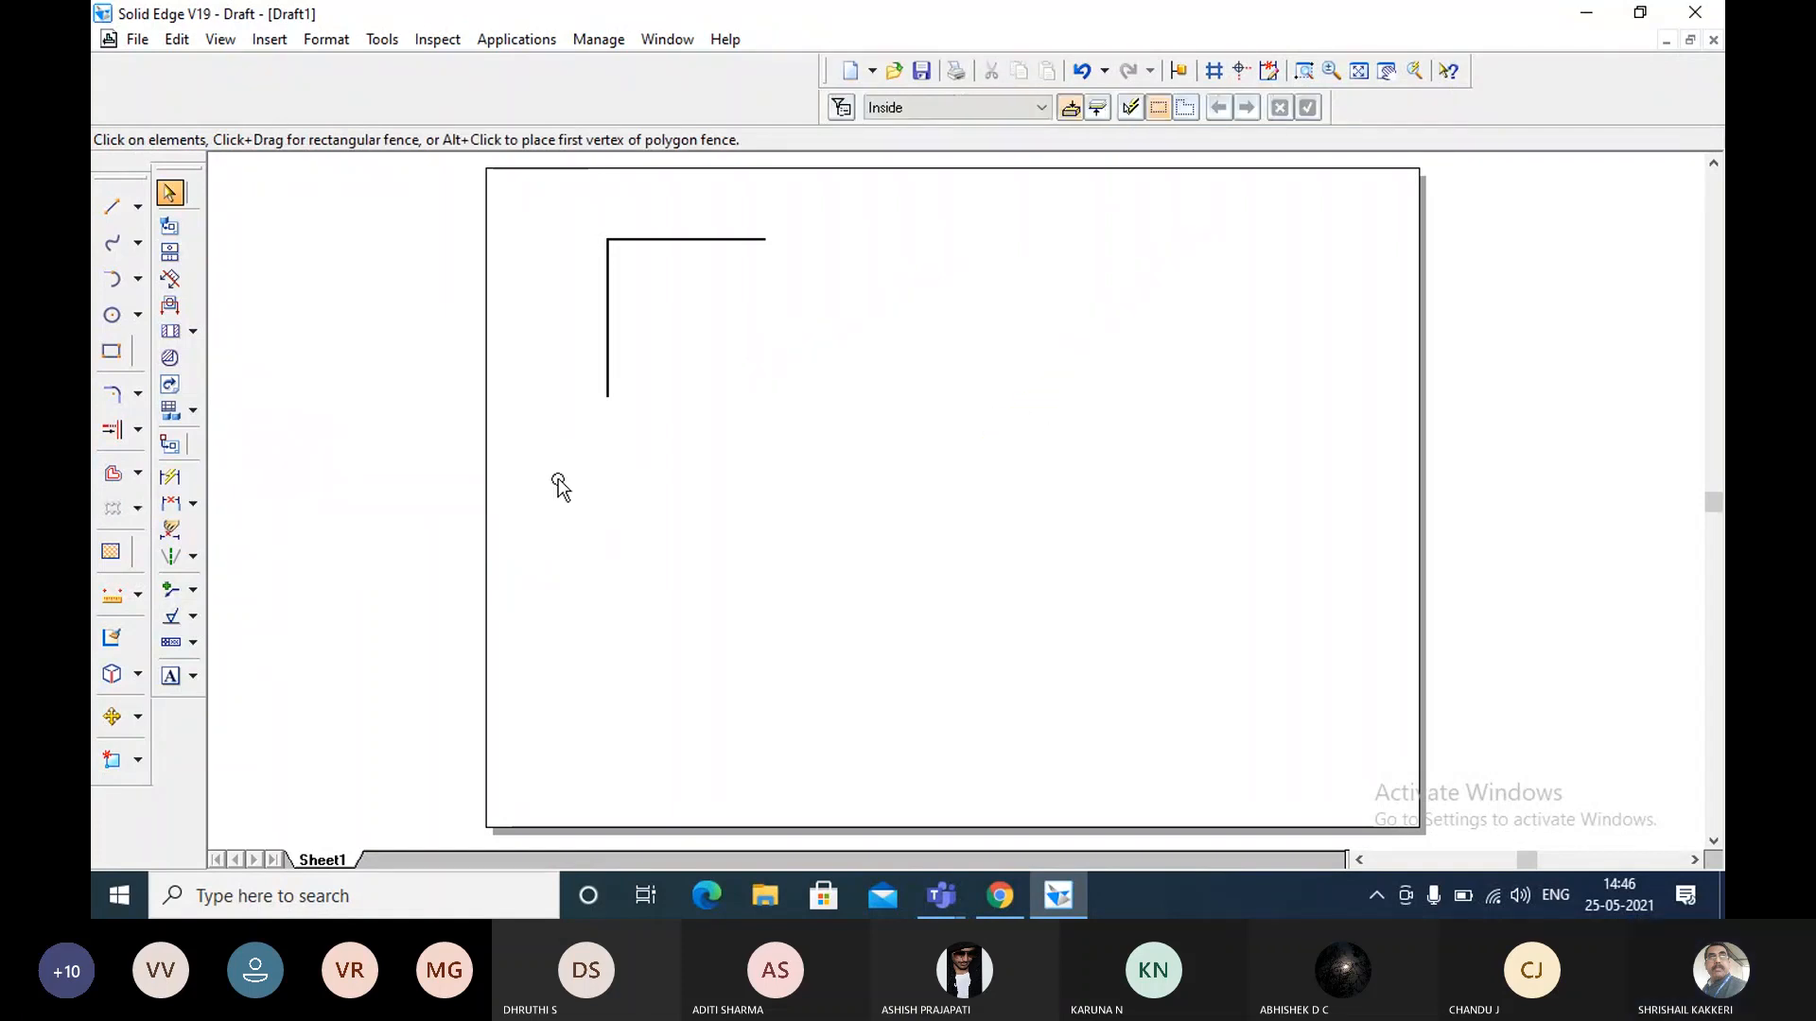
Draw a long vertical line in the sheet's right half and a horizontal line about 133 mm long below the corner lines.
left_click(112, 210)
left_click(1065, 178)
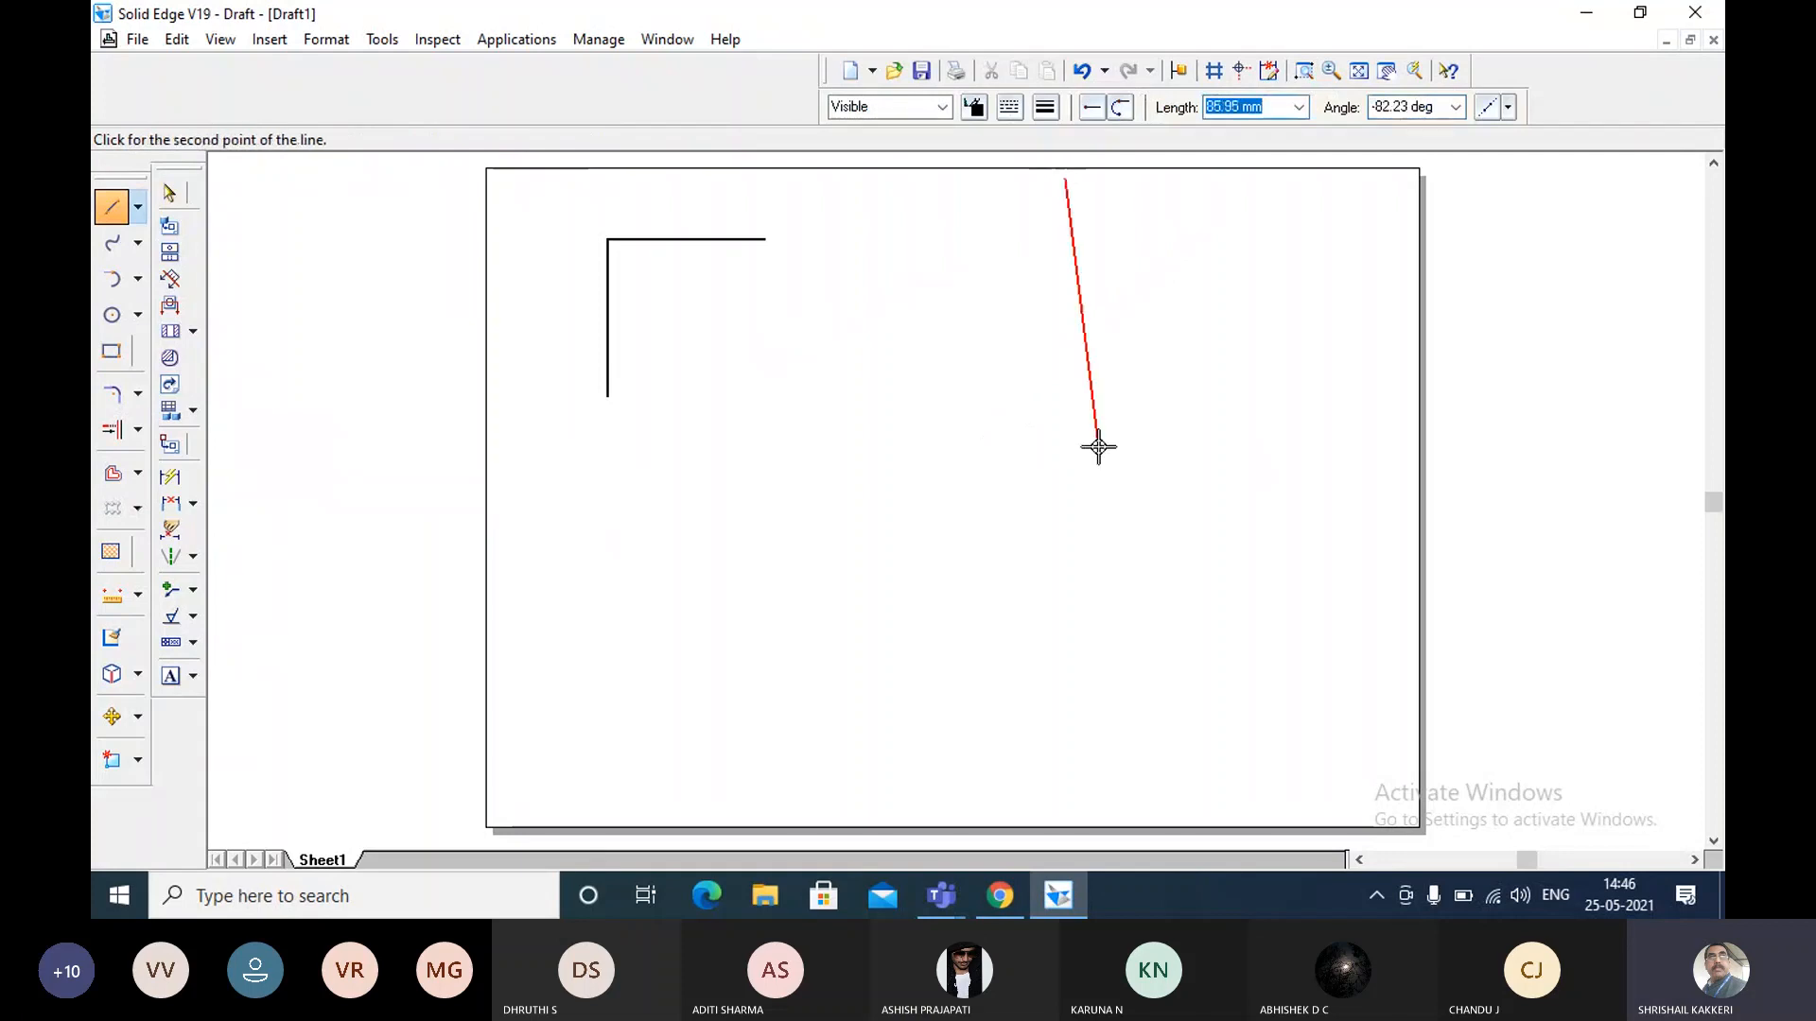
left_click(1064, 532)
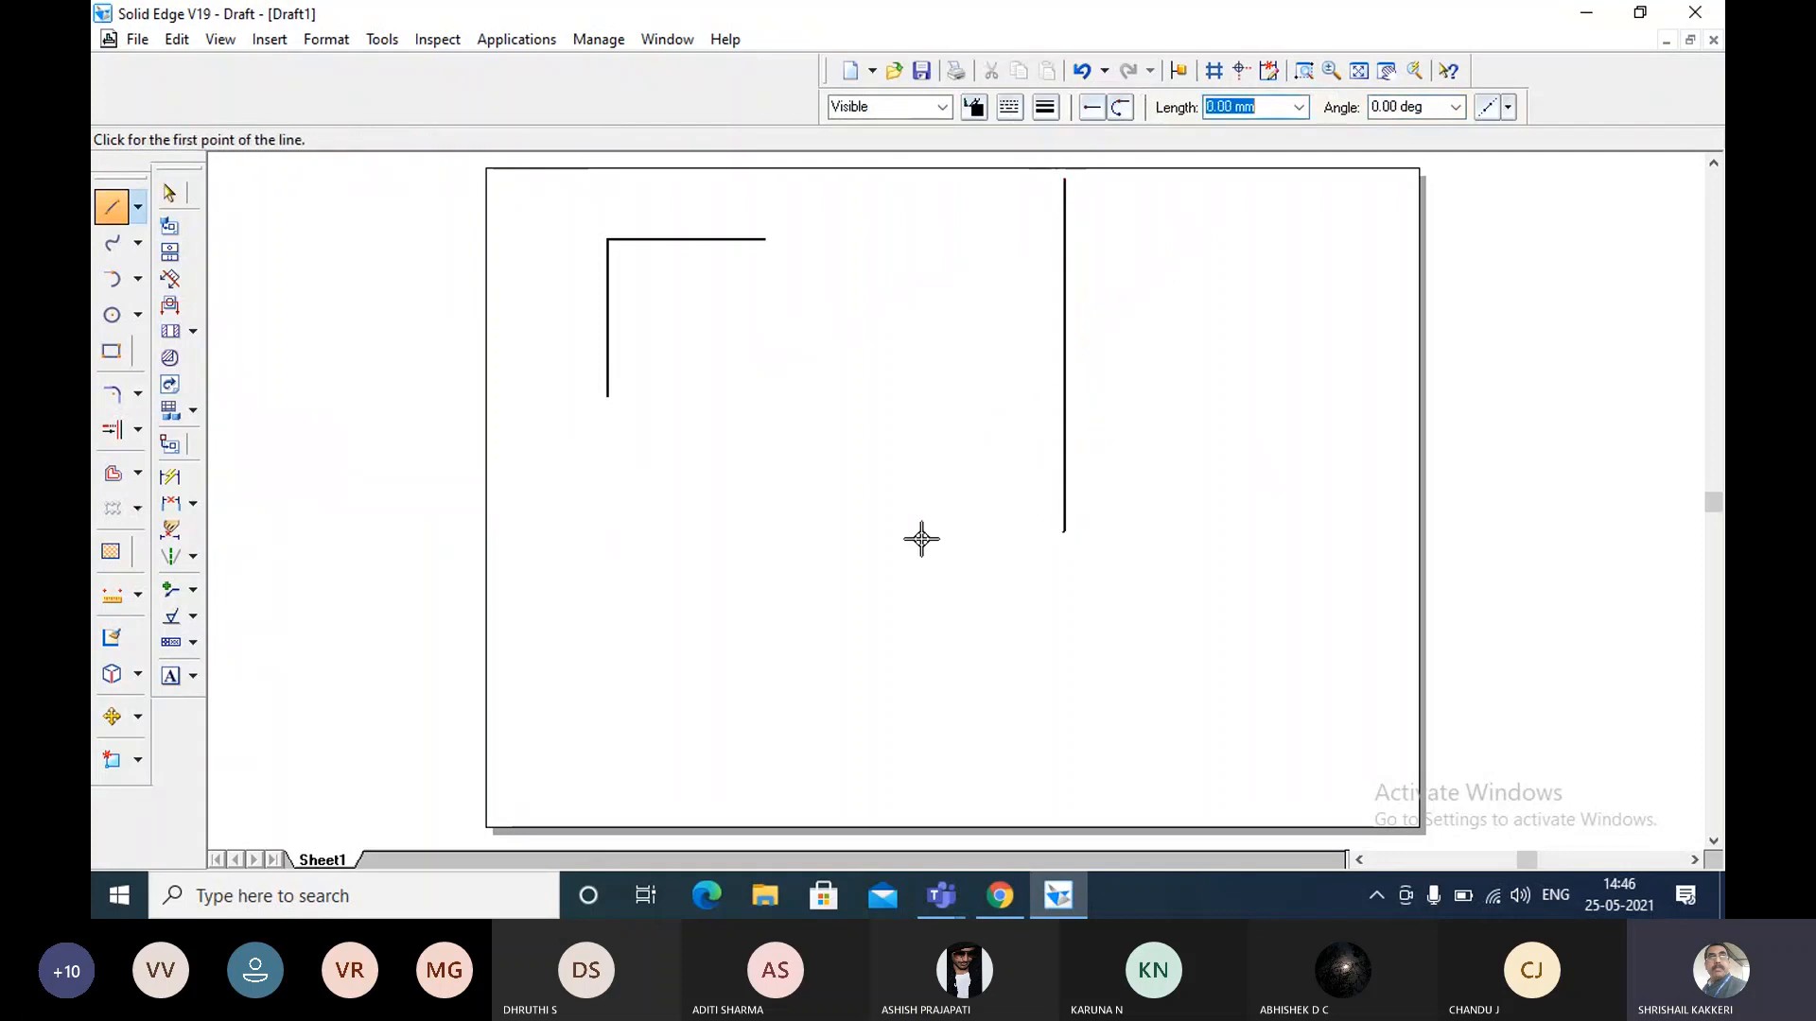
left_click(533, 573)
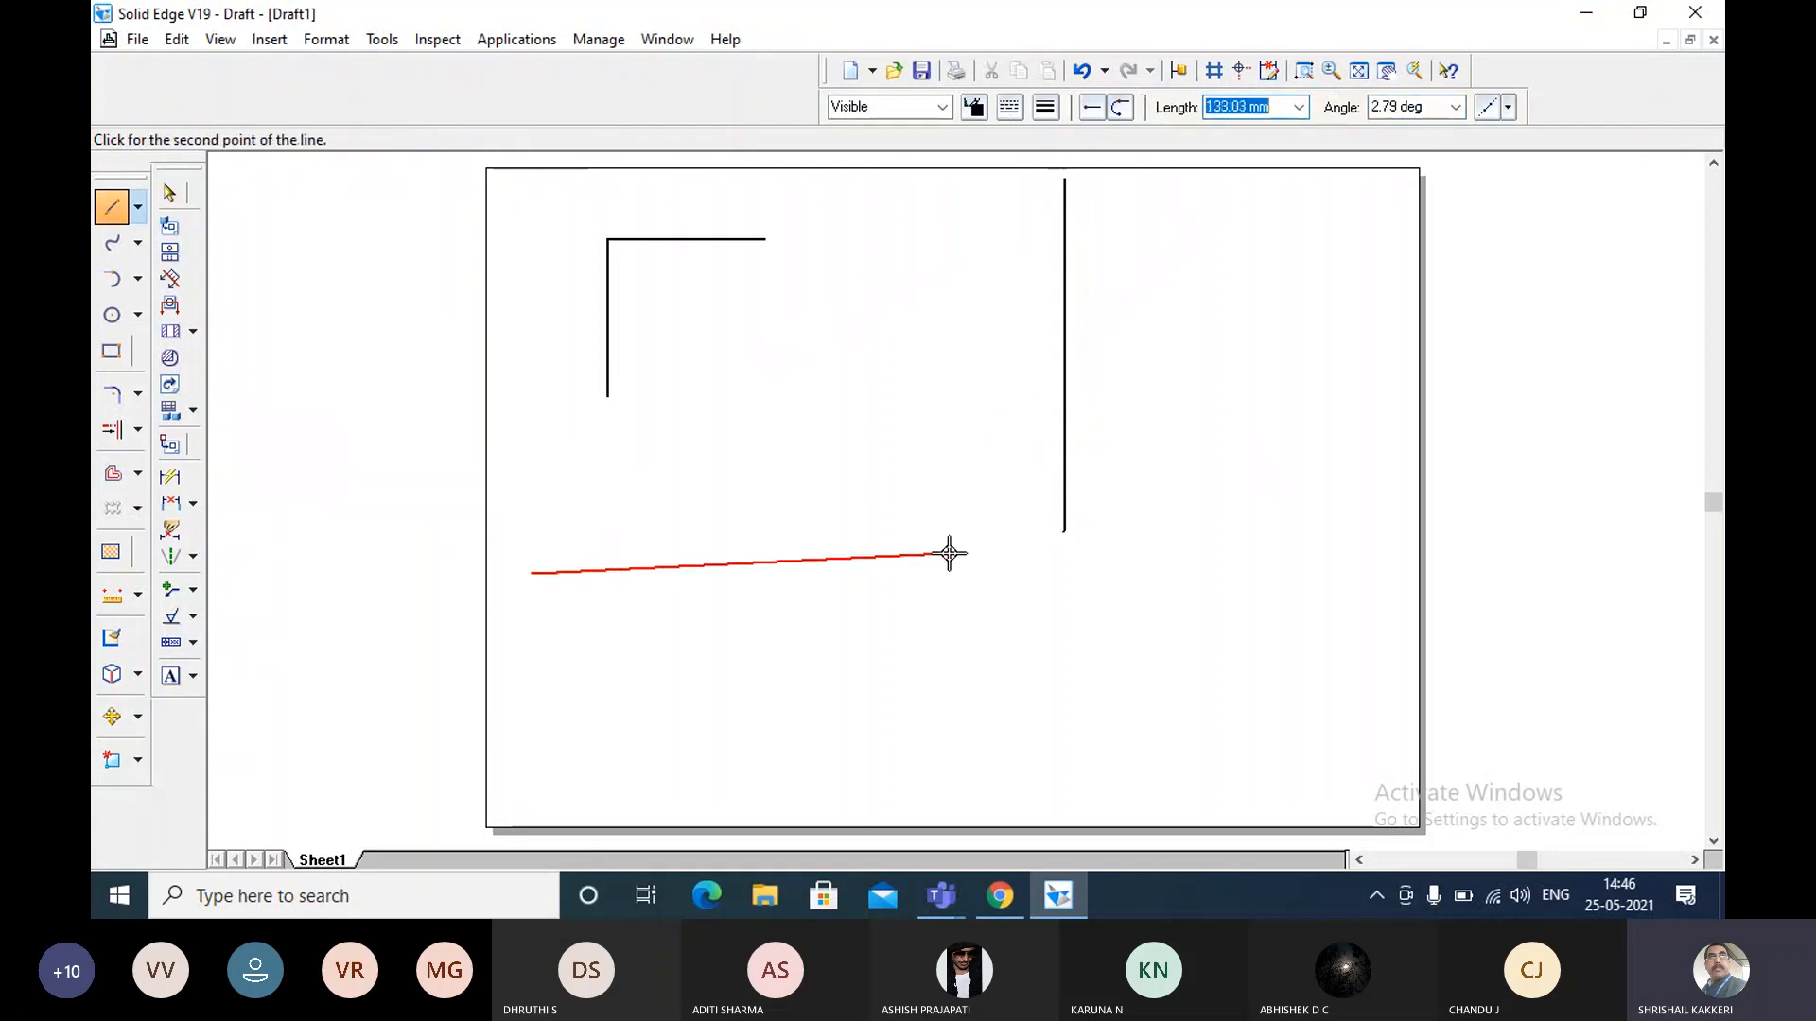
left_click(950, 574)
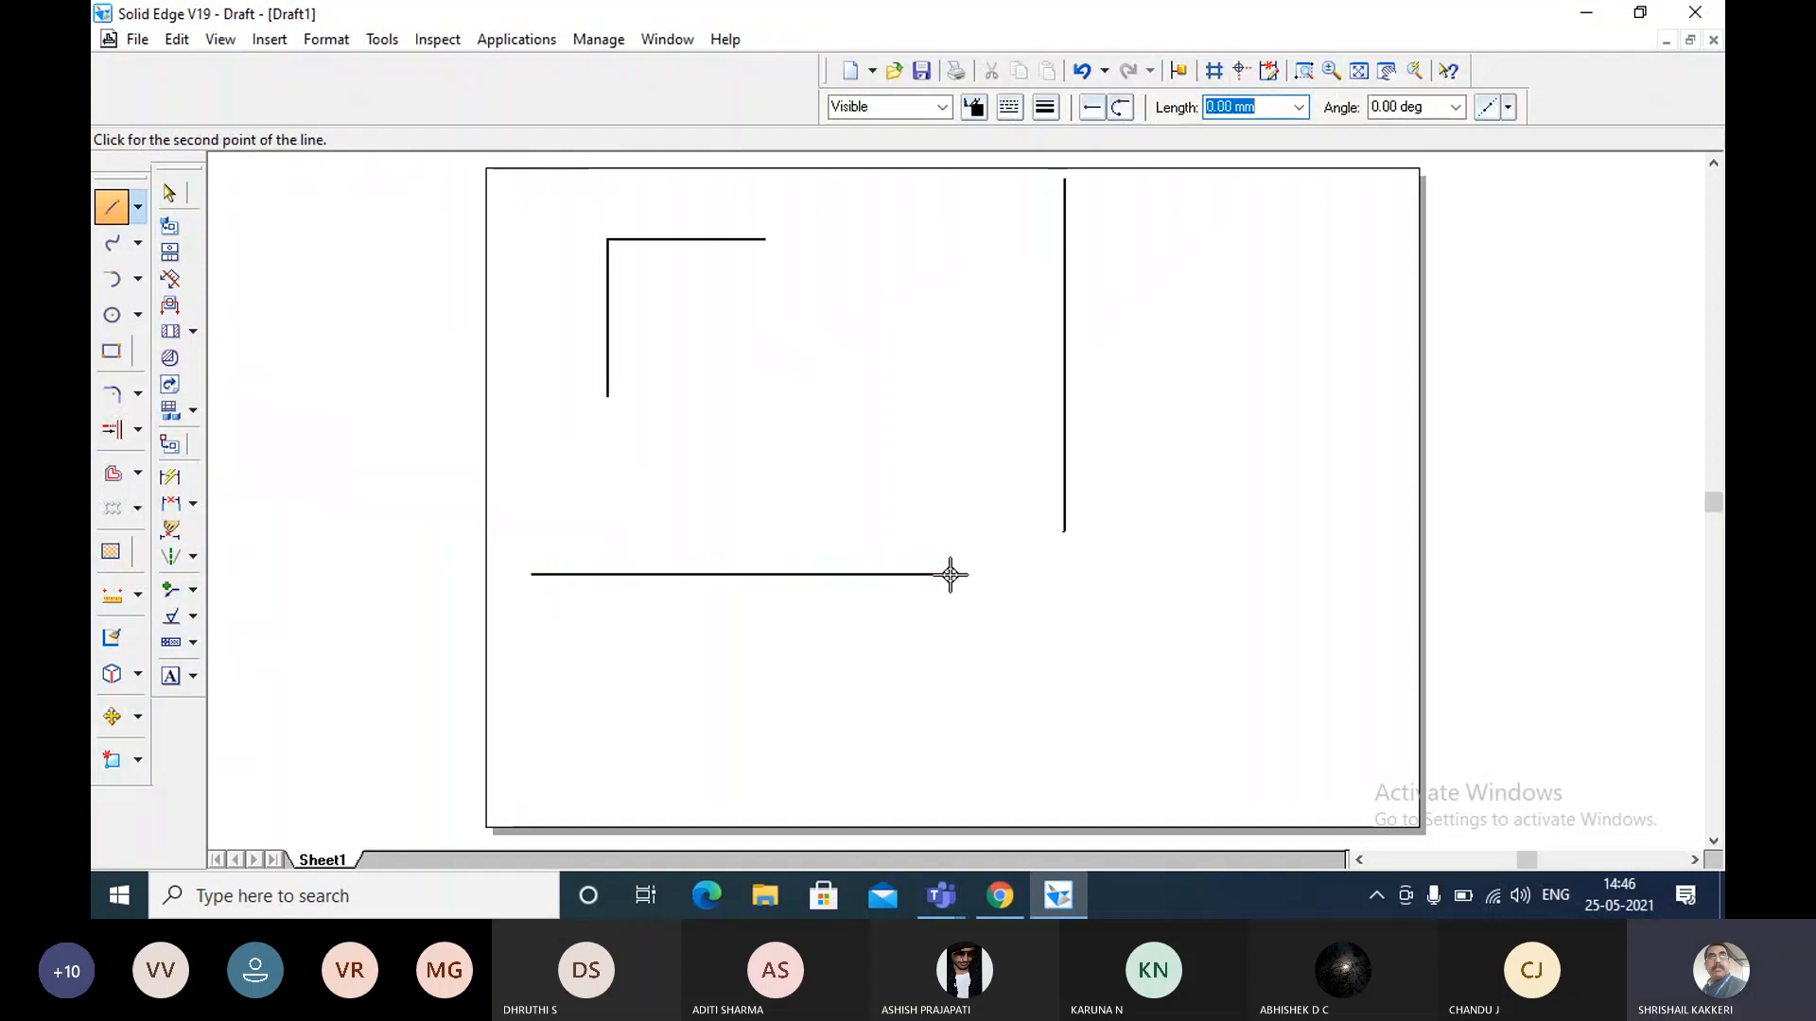
left_click(169, 194)
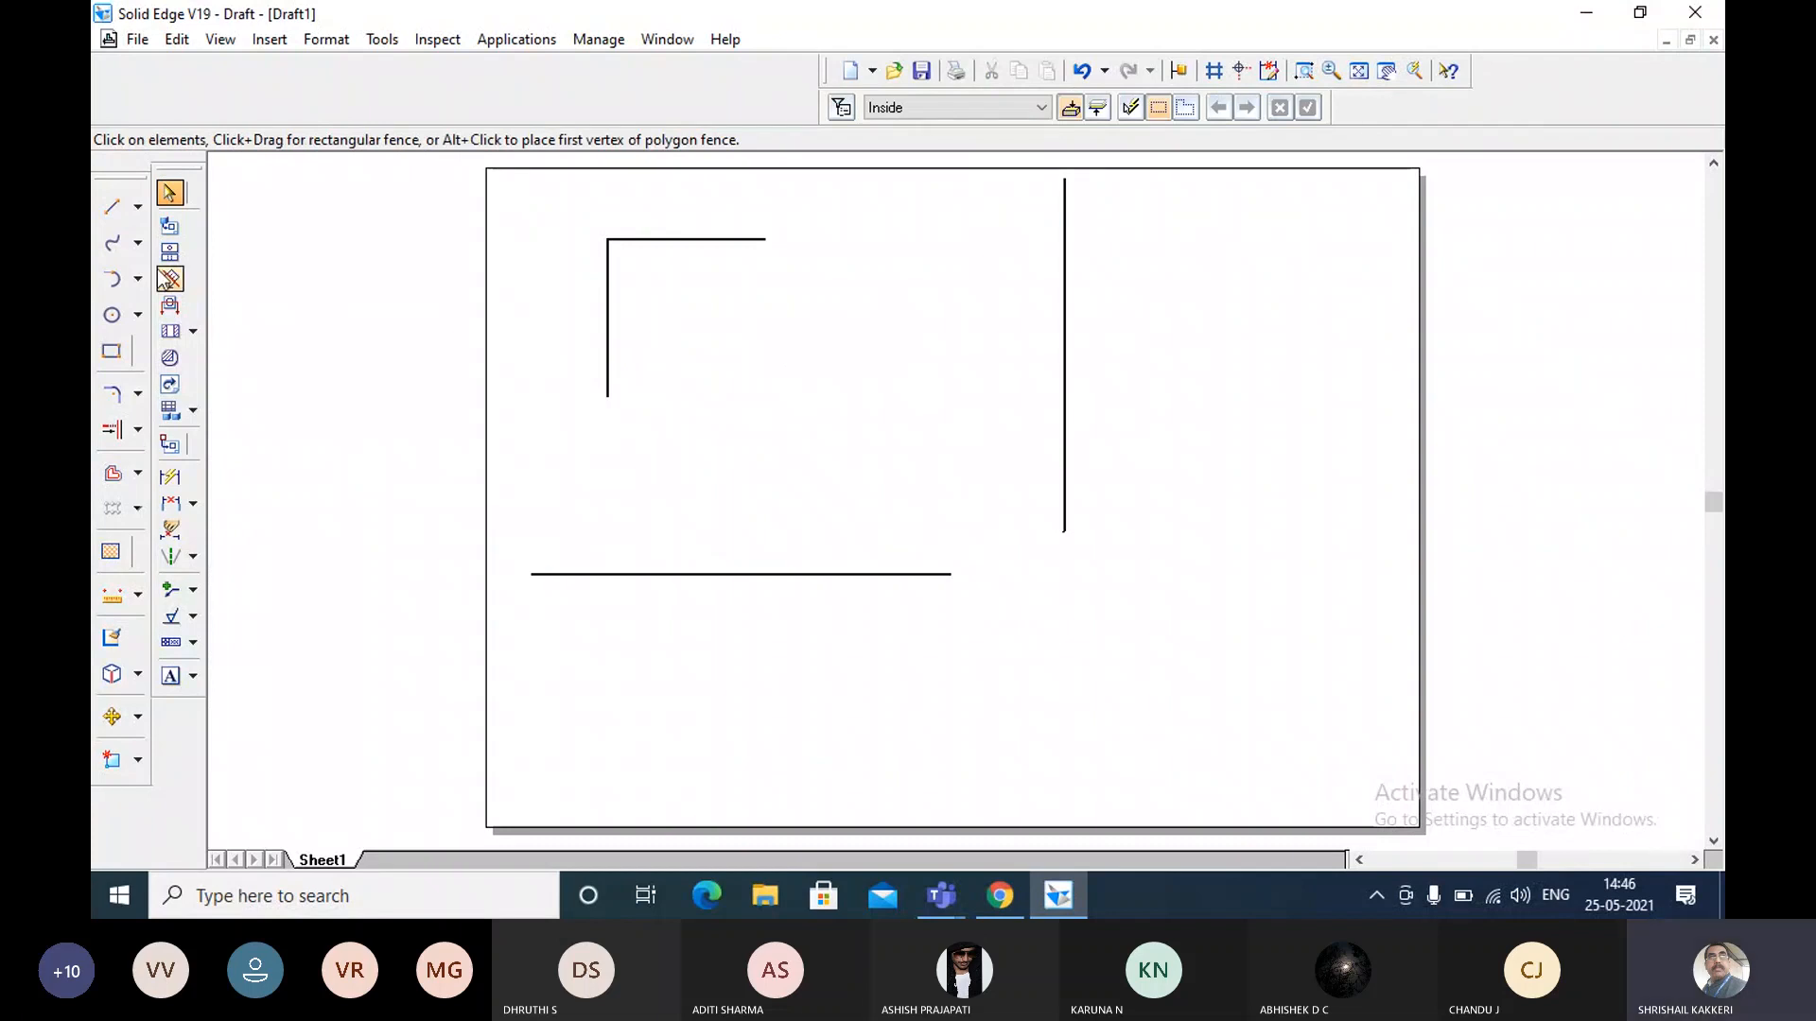
left_click(113, 245)
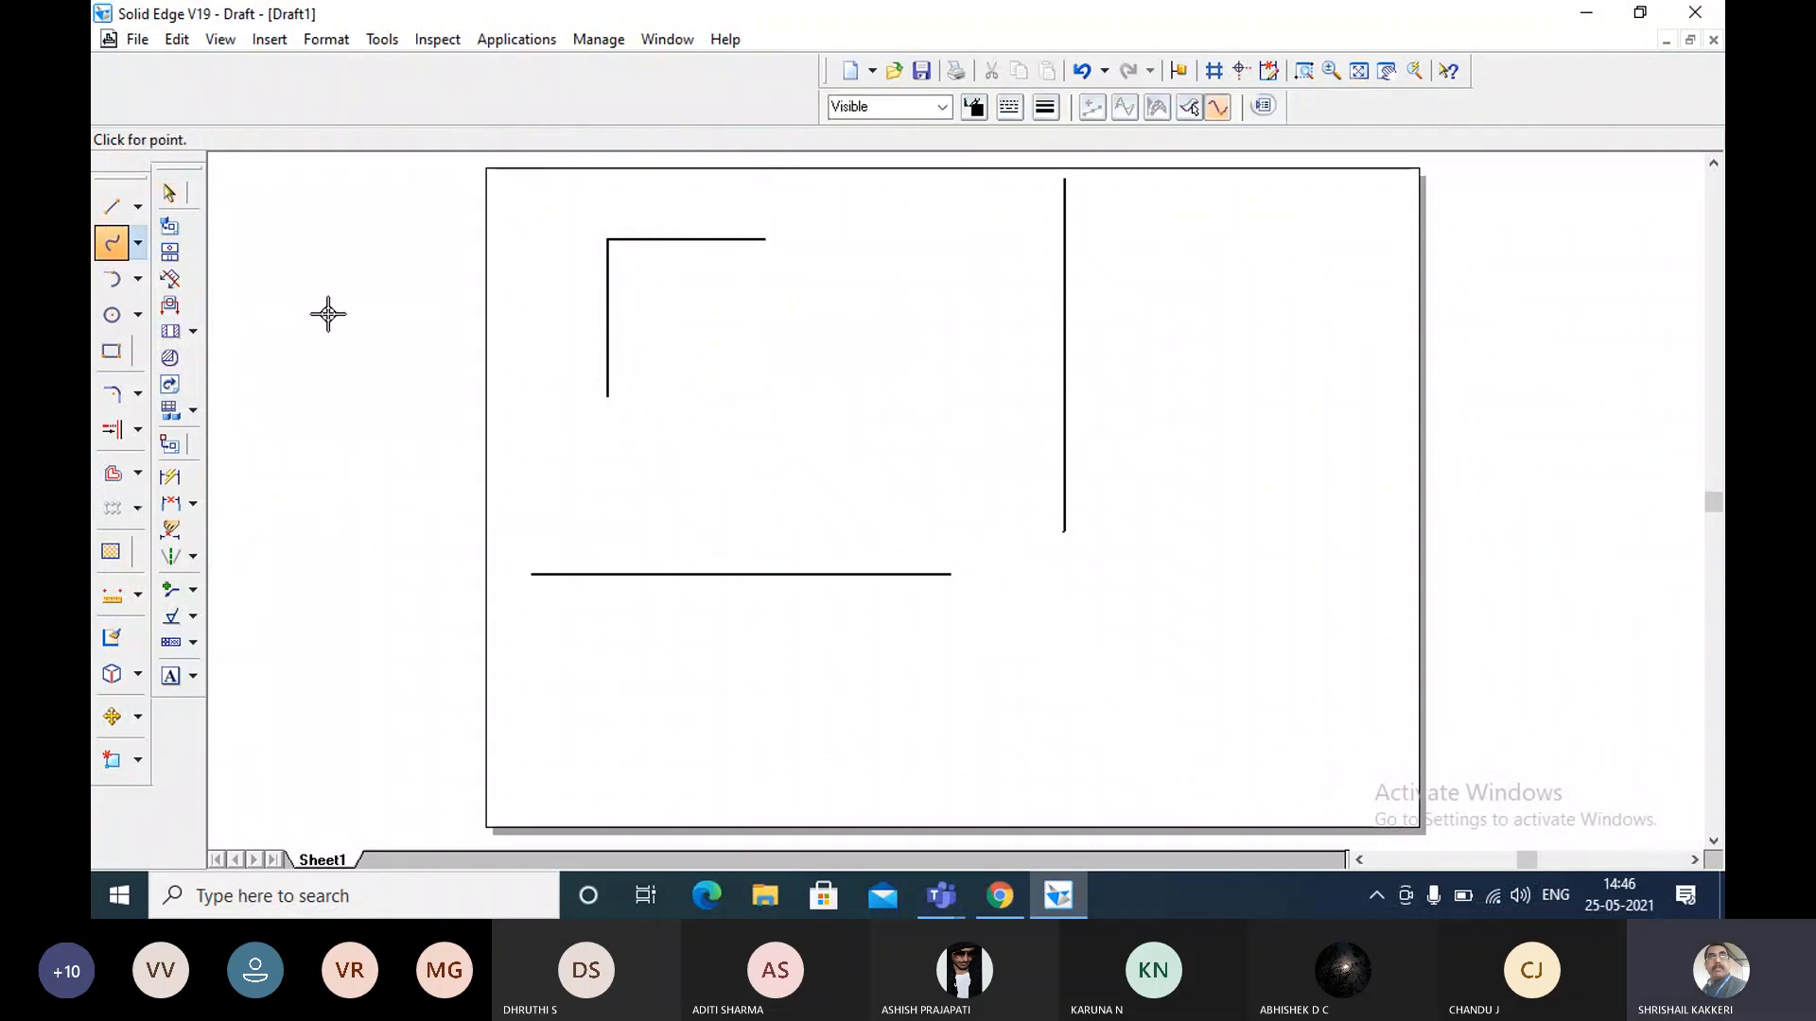
left_click(173, 198)
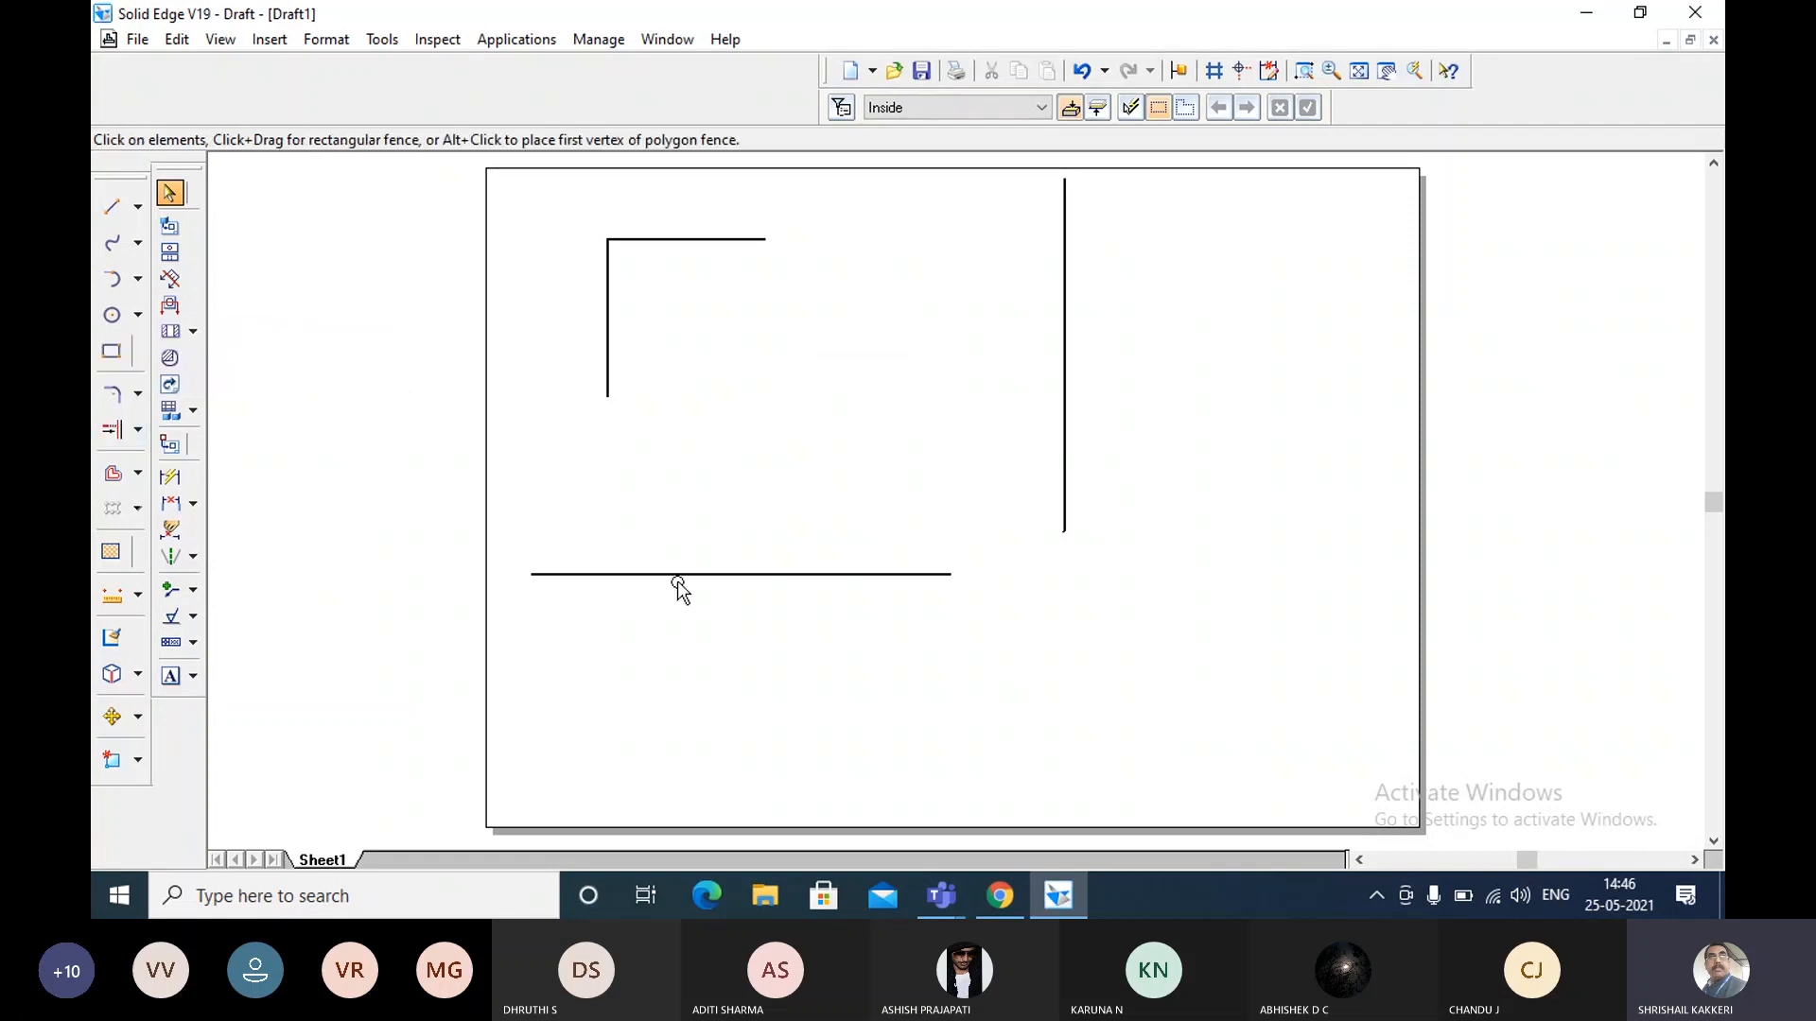
Shift the lower horizontal line beneath the right vertical line, and extend the upper horizontal line to that vertical line with Extend to Next.
left_click_drag(684, 573, 1040, 602)
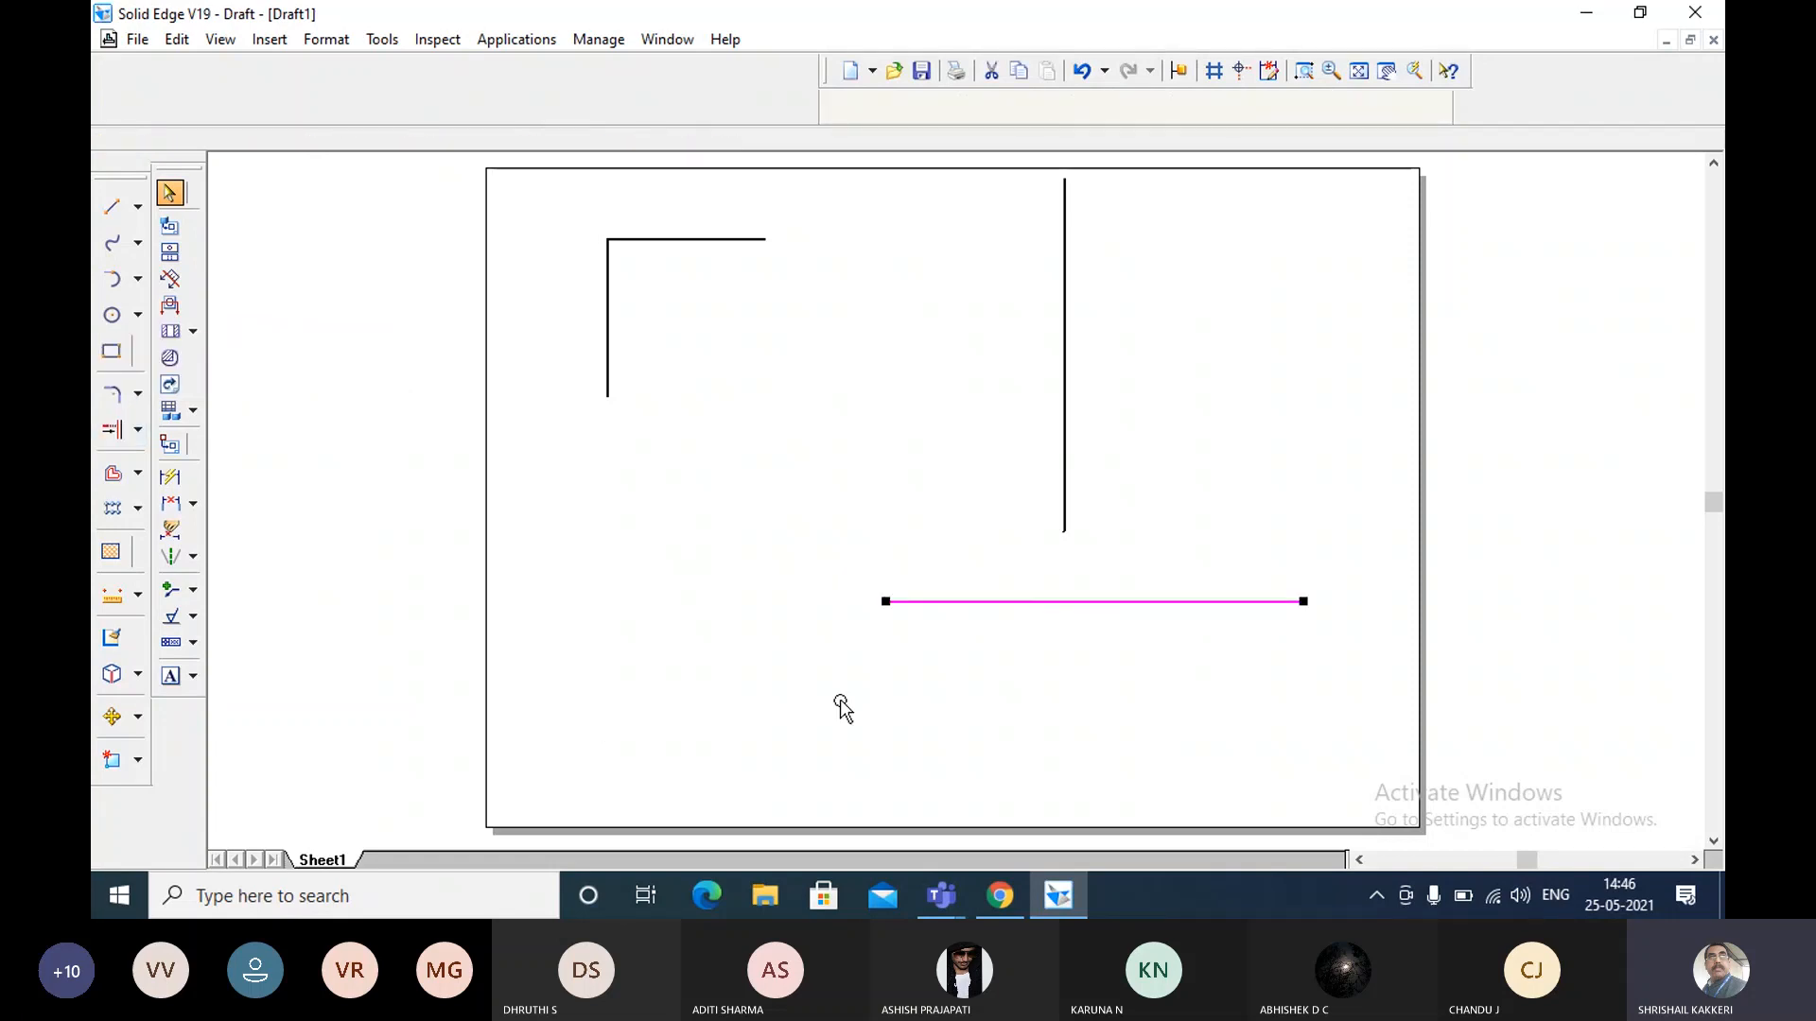
left_click(842, 707)
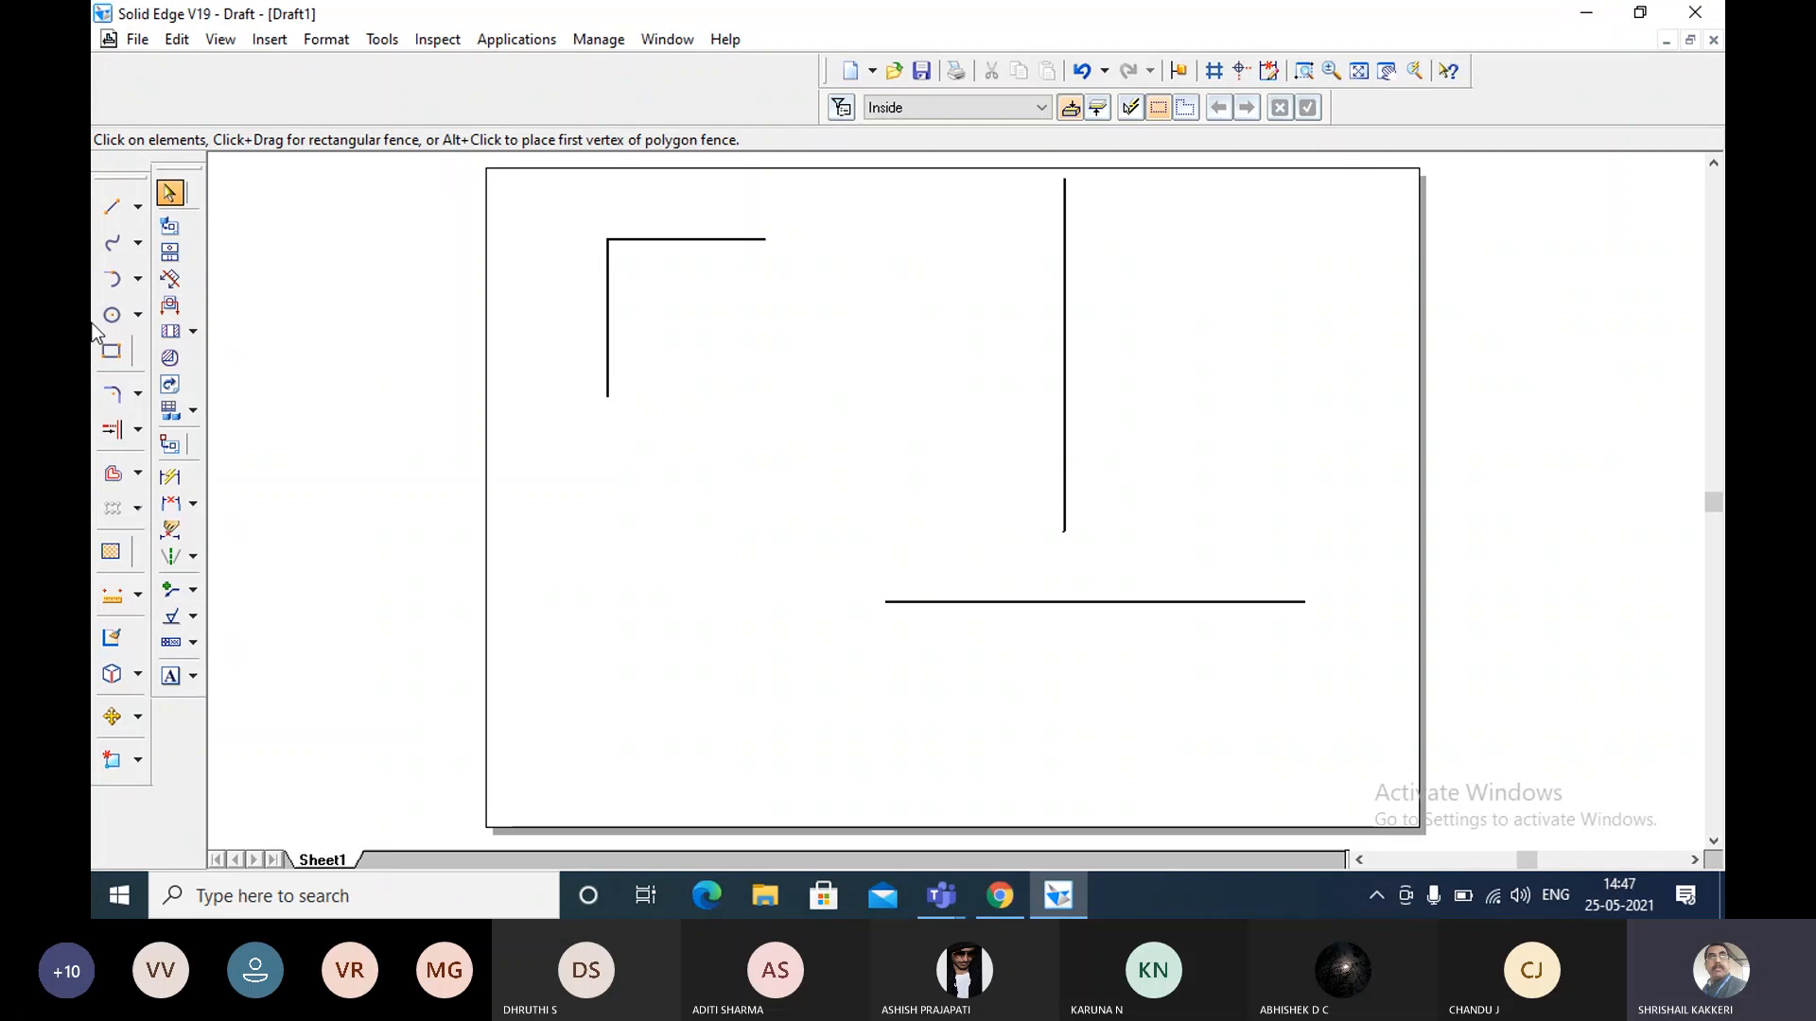
left_click(113, 432)
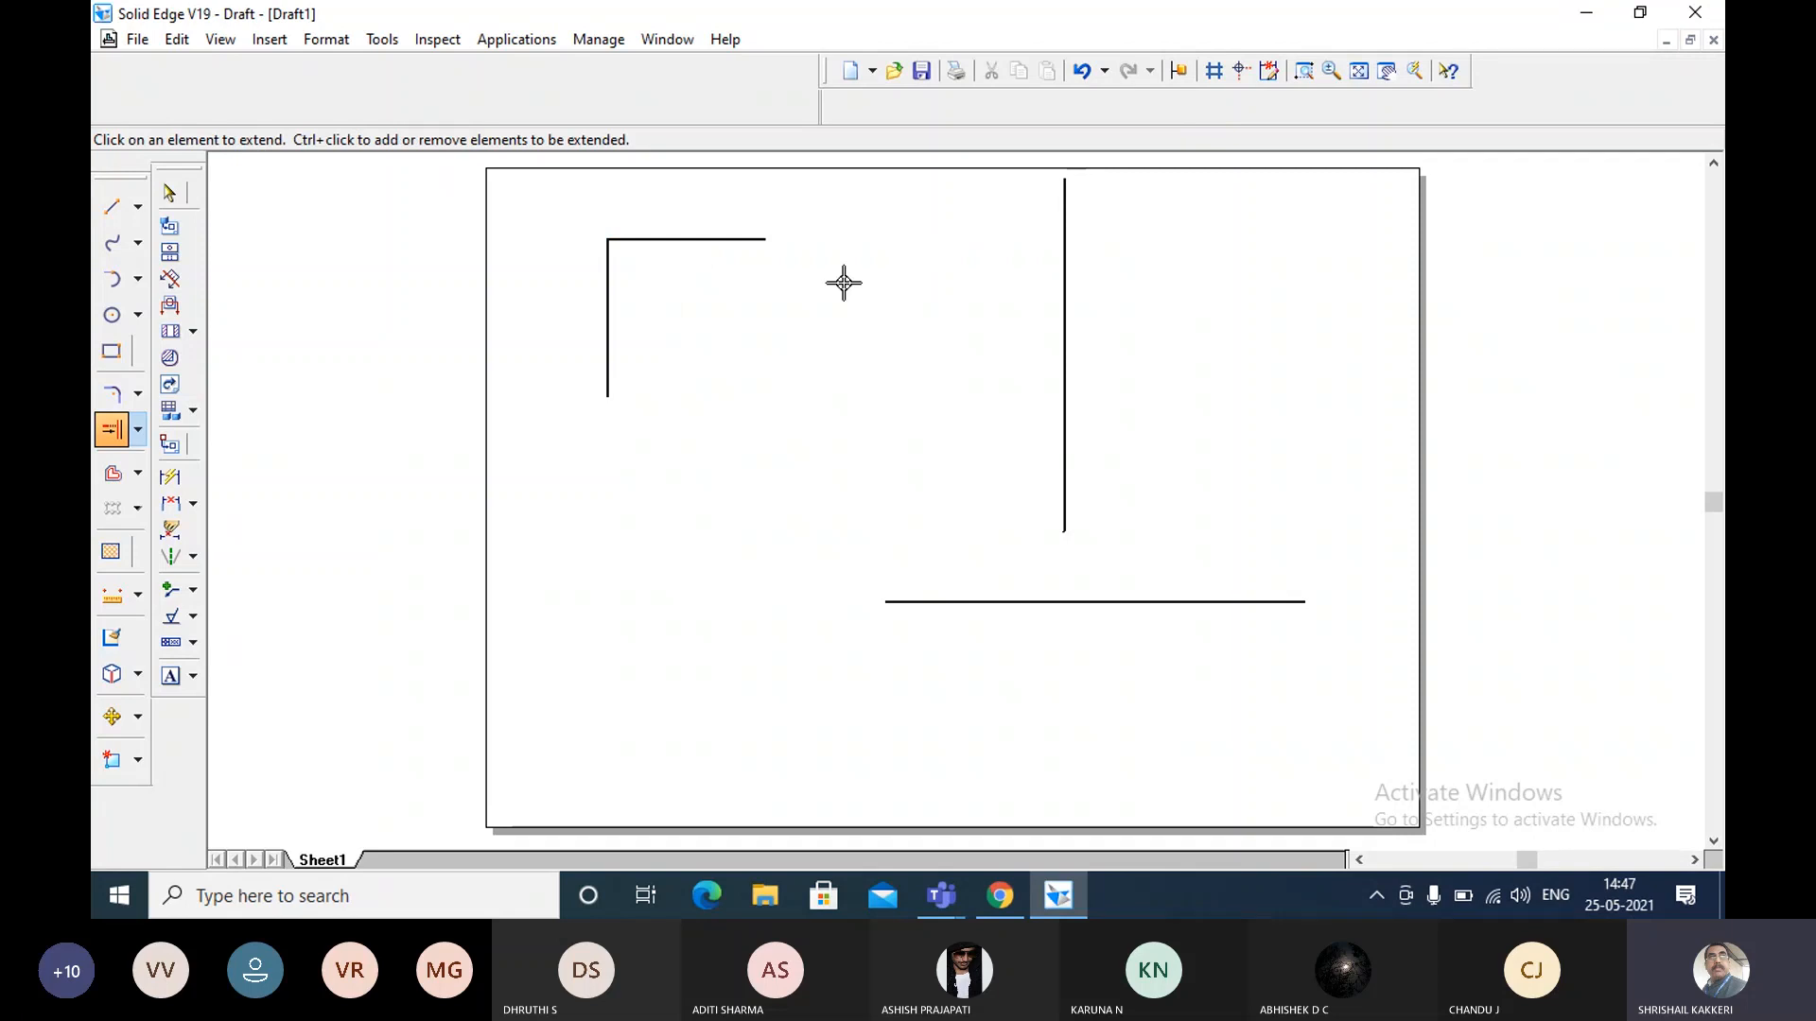
left_click(768, 240)
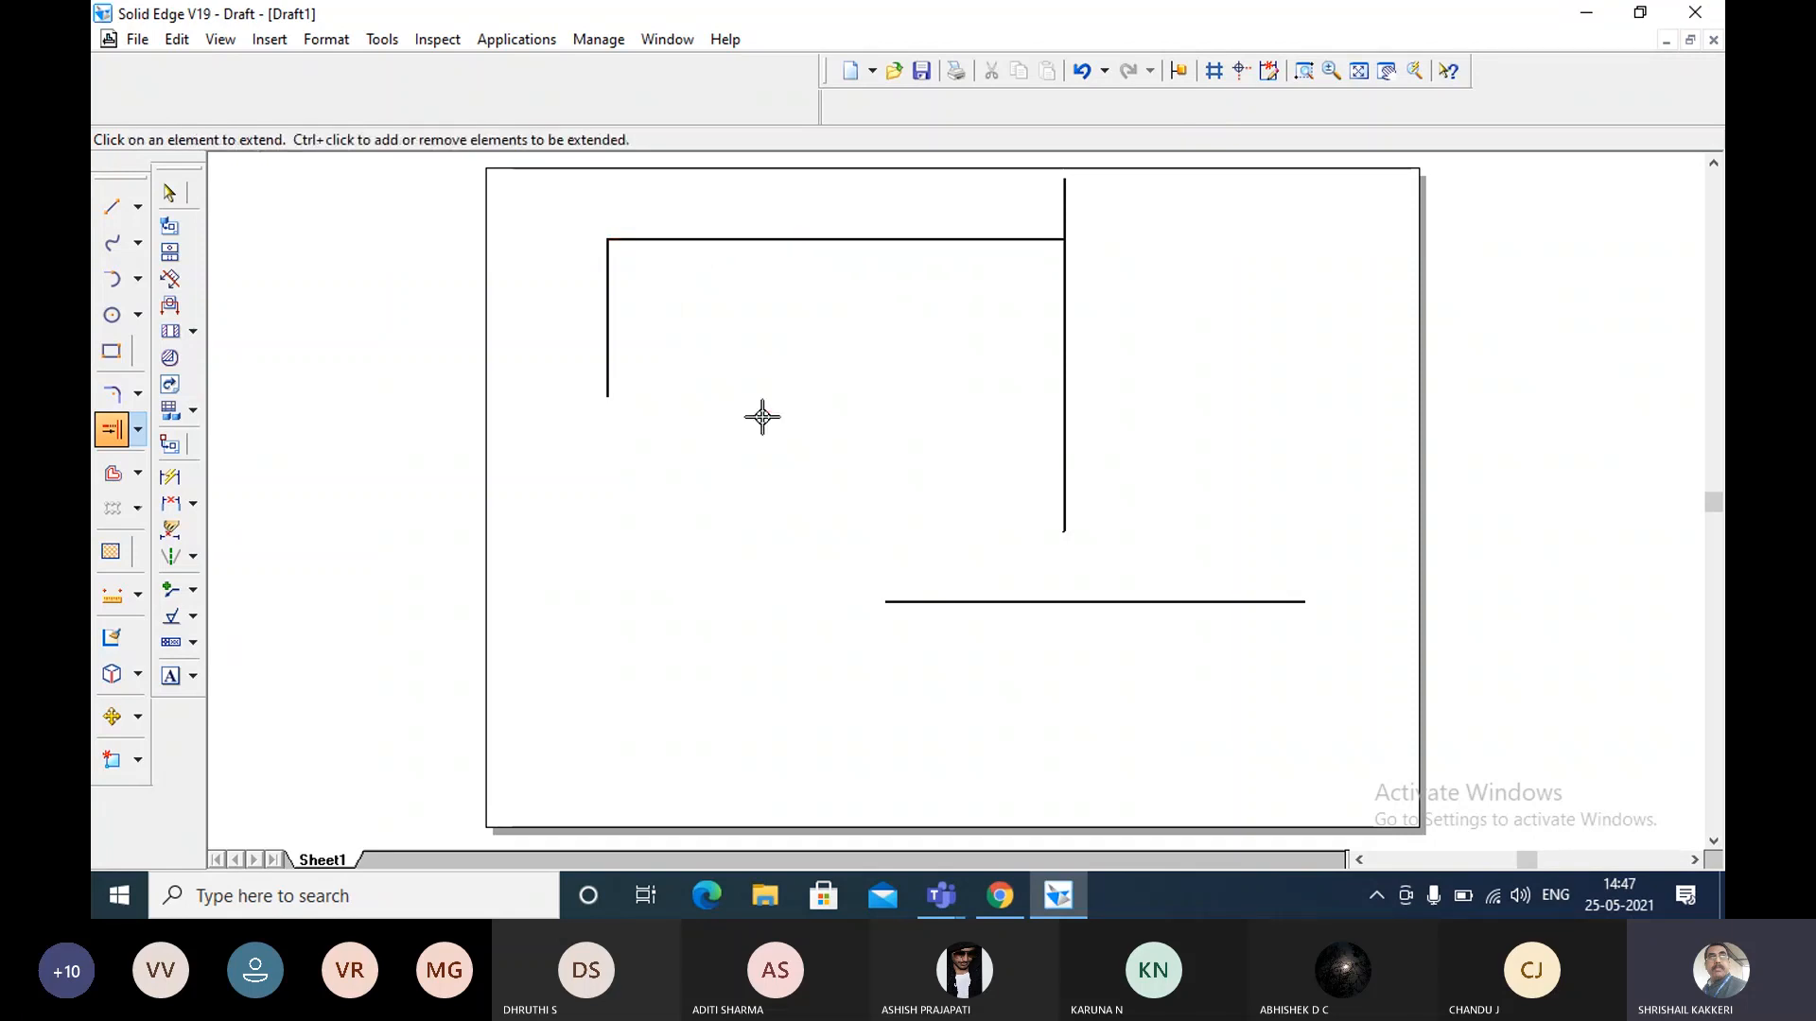
key("Escape")
Extend the left vertical line down to the lower horizontal line, repositioned beneath it as the boundary, and delete that horizontal line.
left_click_drag(935, 601, 543, 549)
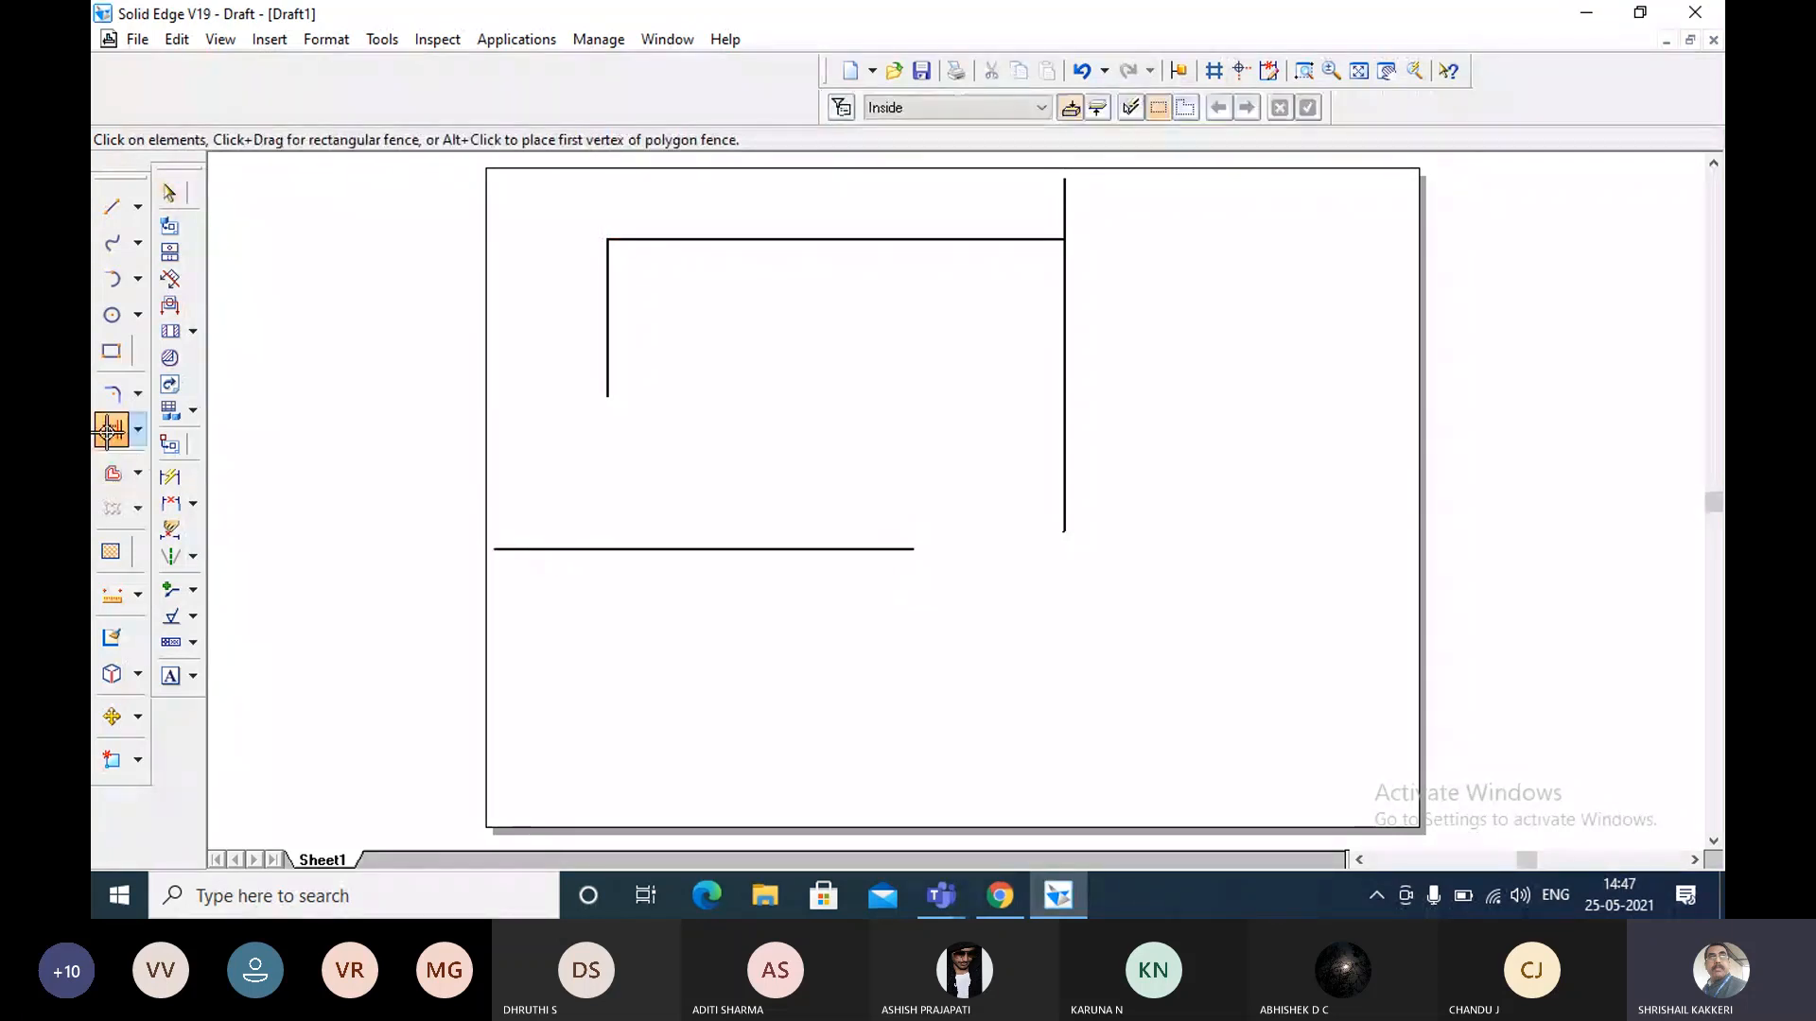
left_click(113, 431)
left_click(605, 349)
key("Escape")
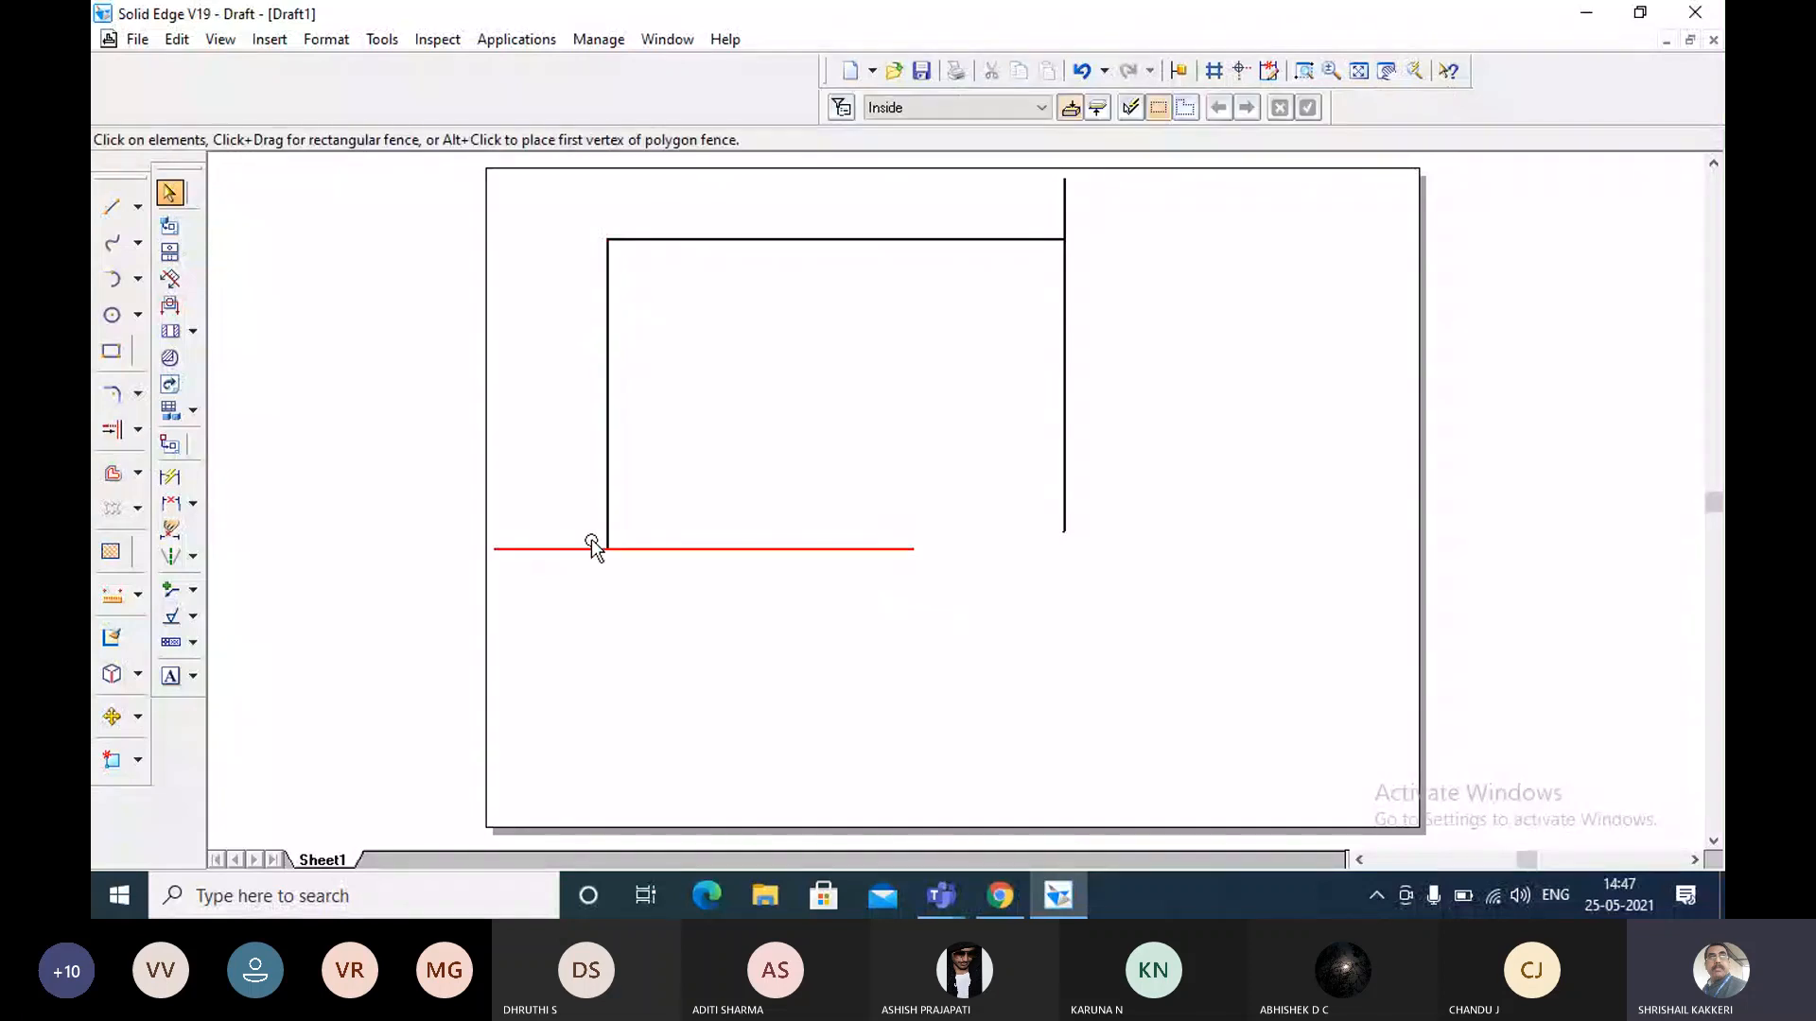
left_click(570, 548)
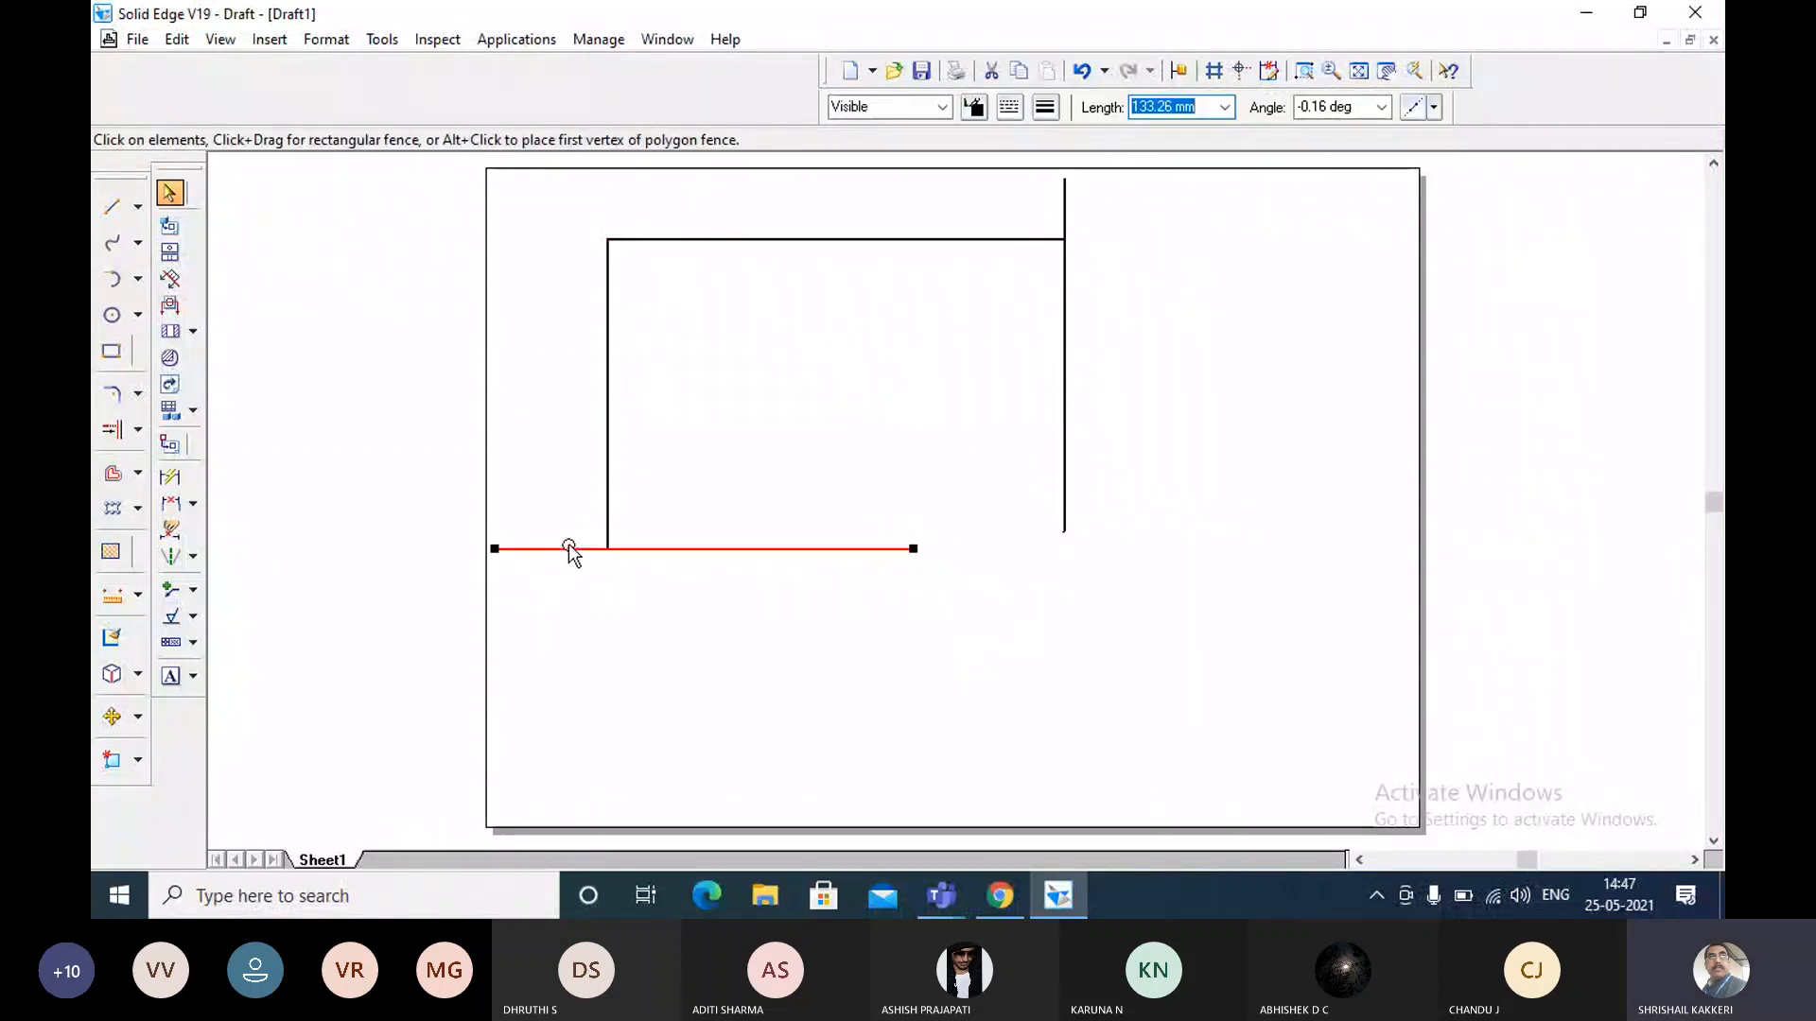
key("Delete")
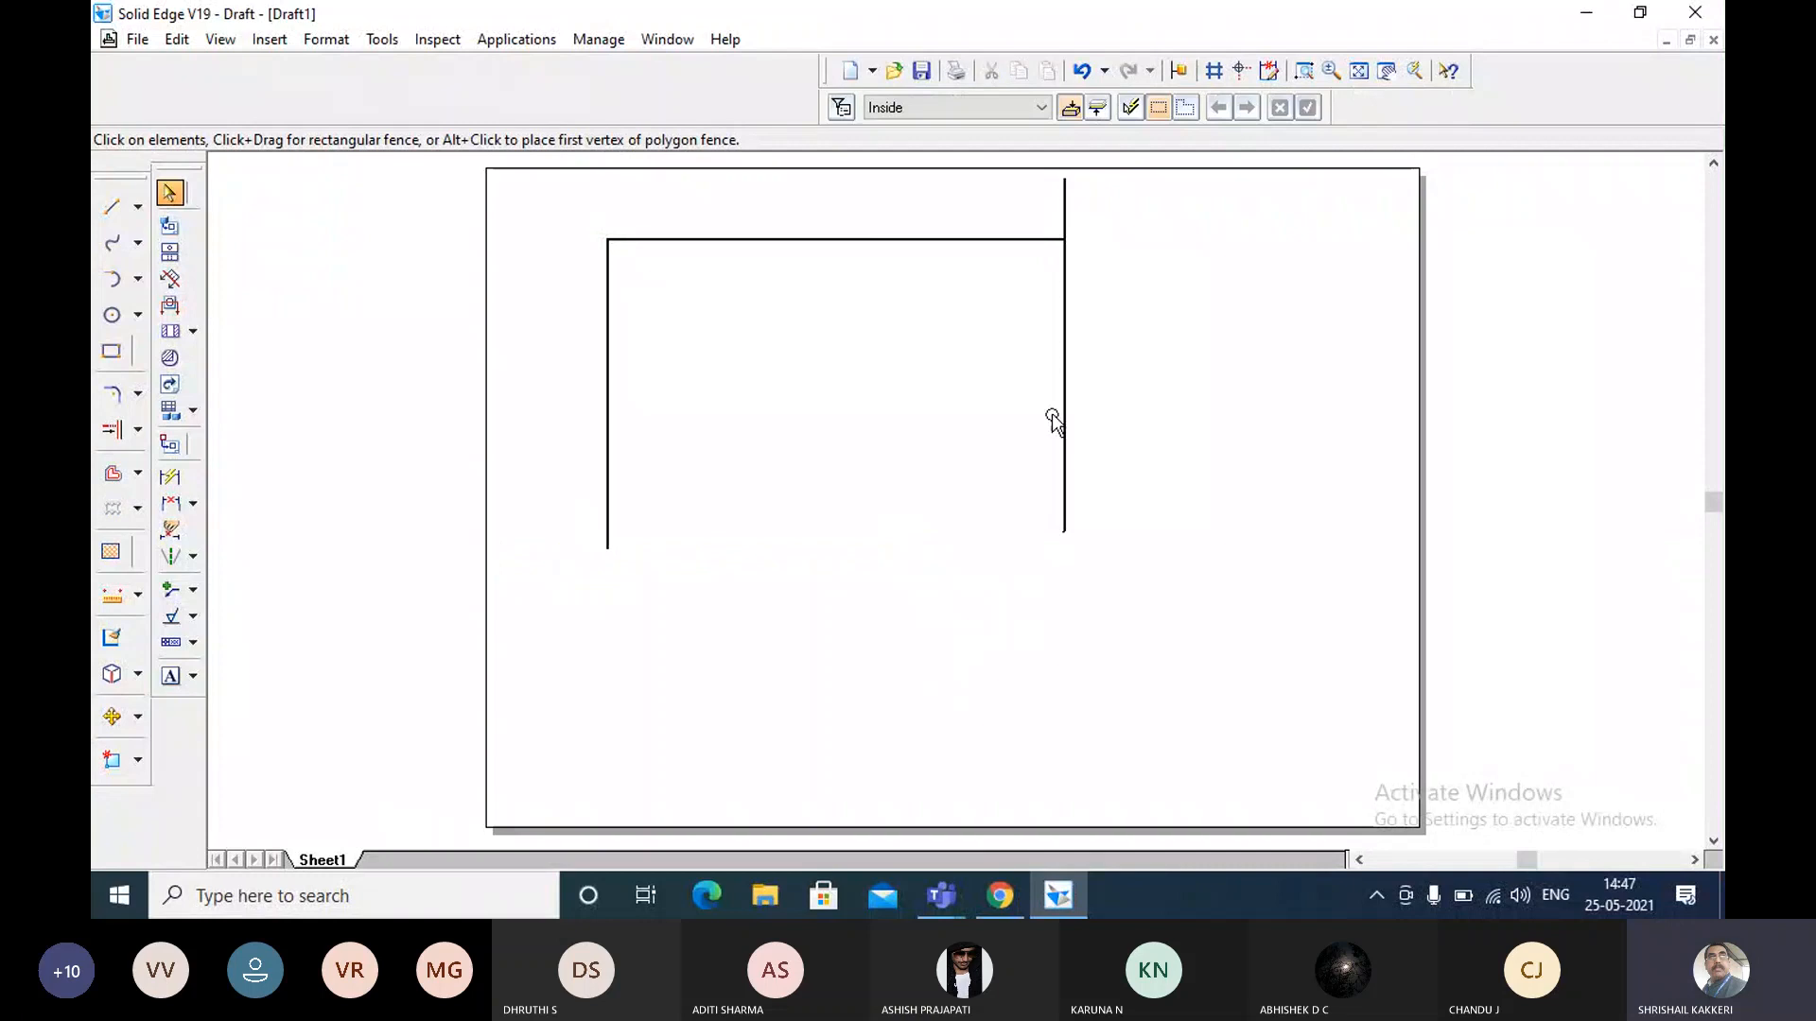
Delete the right vertical line and place repeated copies of the left vertical line along the full length of the upper horizontal line.
left_click(1054, 419)
key("Delete")
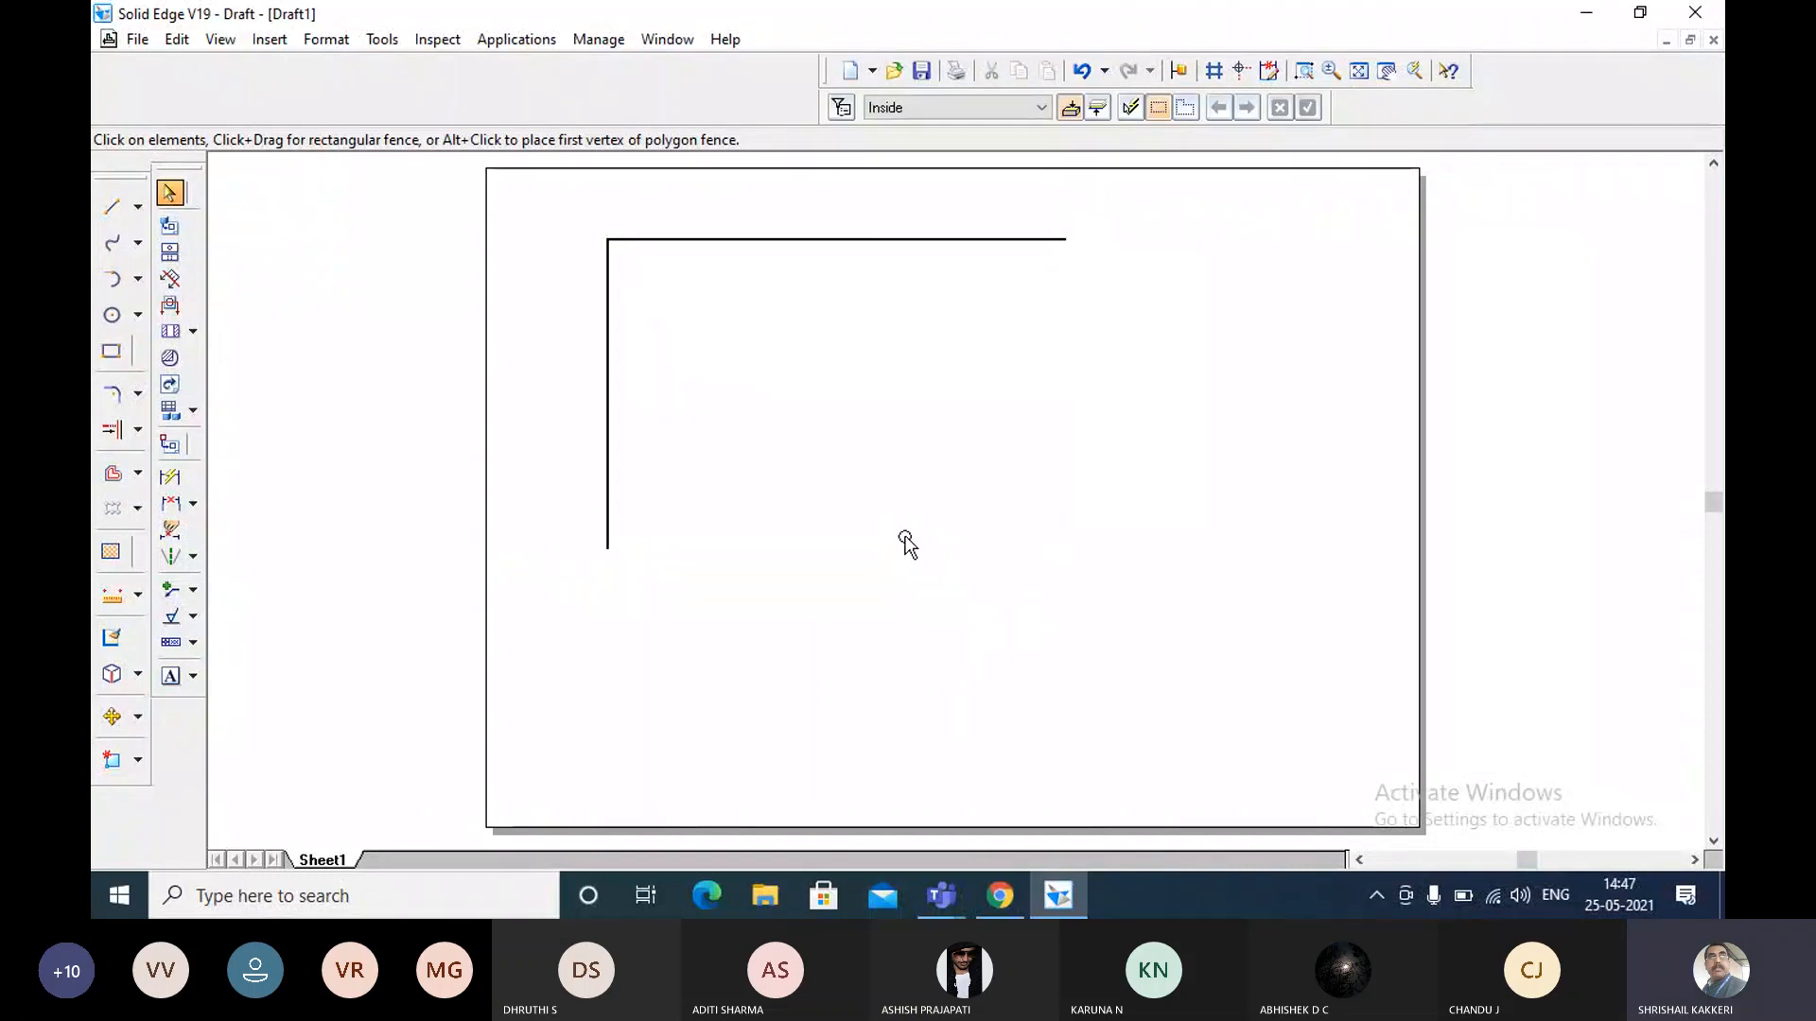
left_click(604, 364)
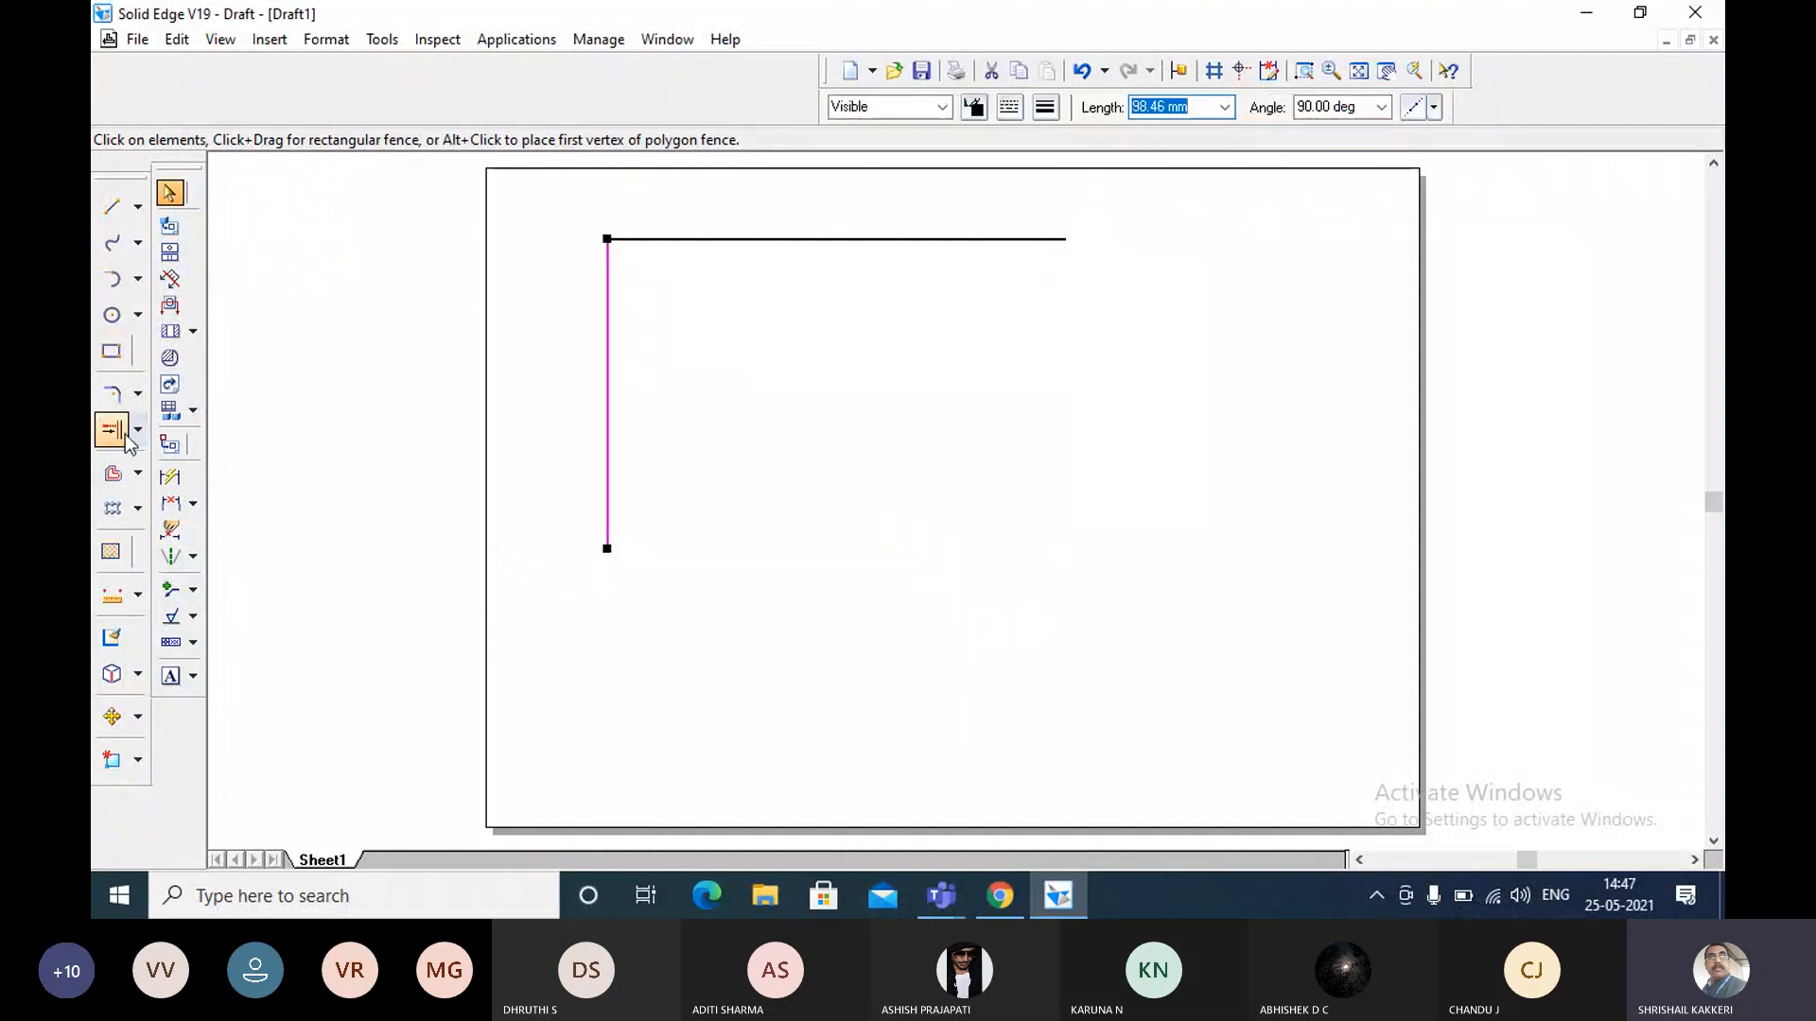
left_click(115, 719)
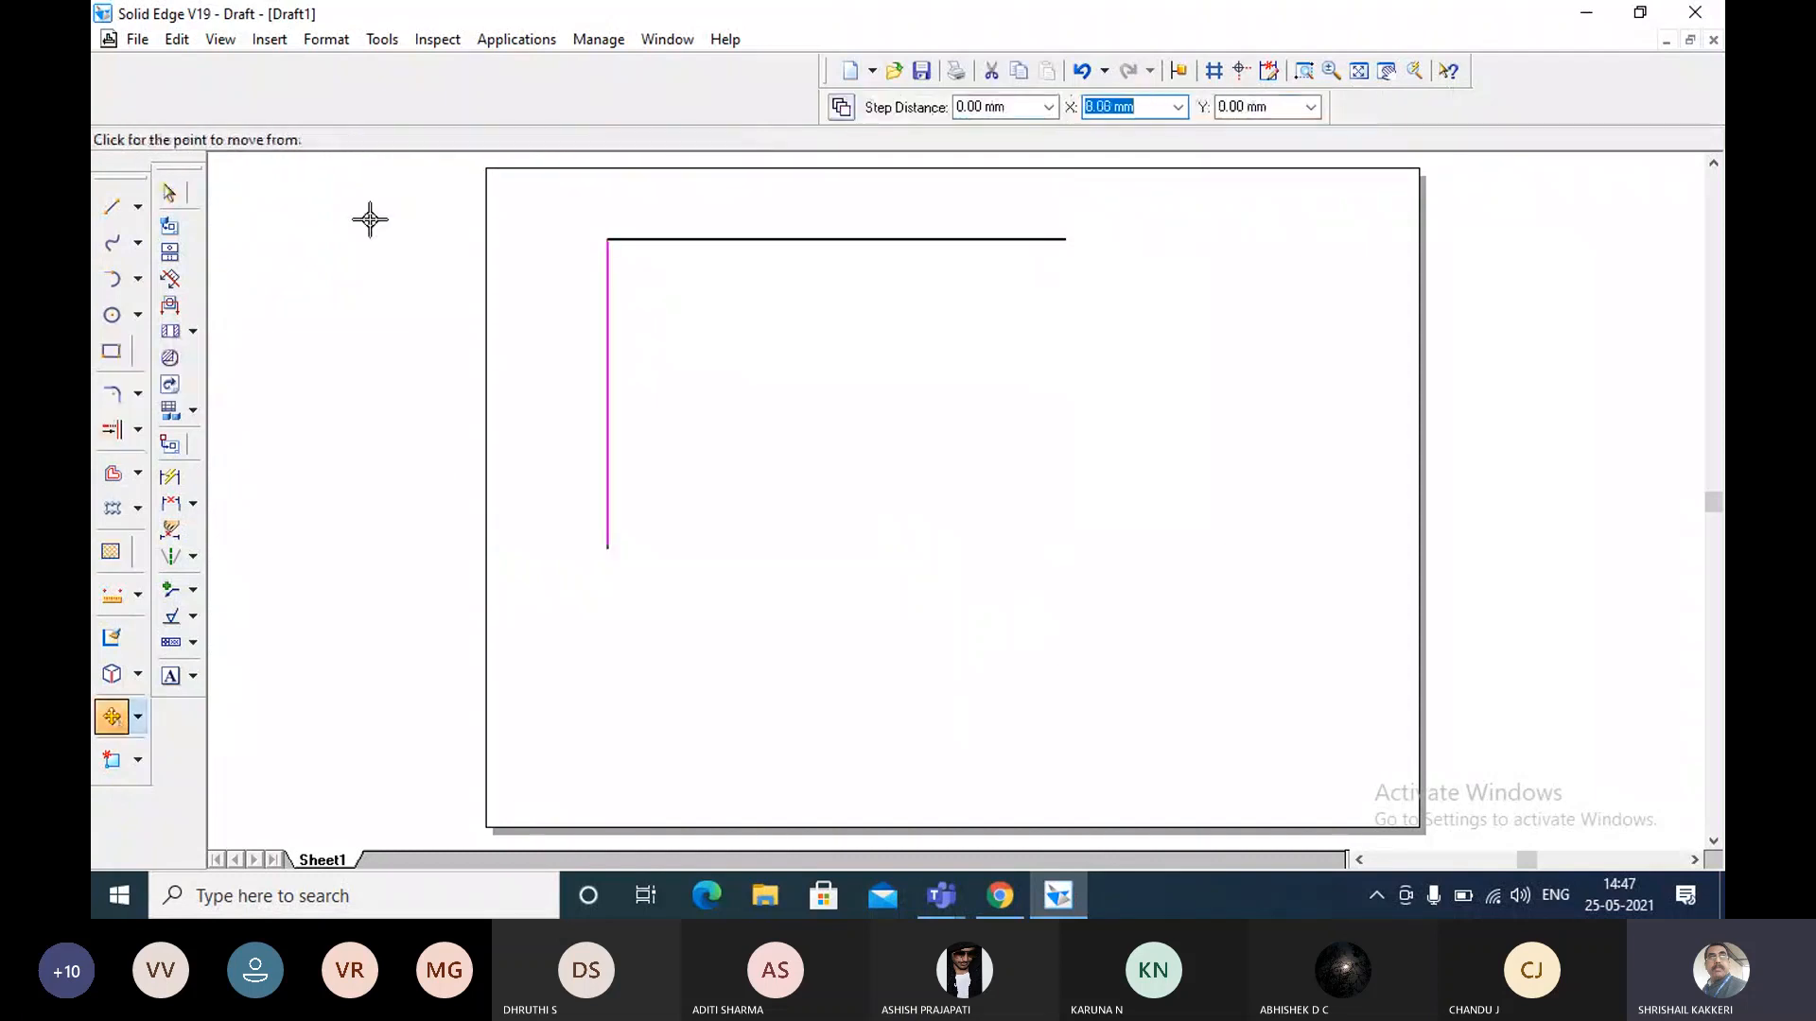
left_click(608, 241)
left_click(636, 237)
left_click(661, 237)
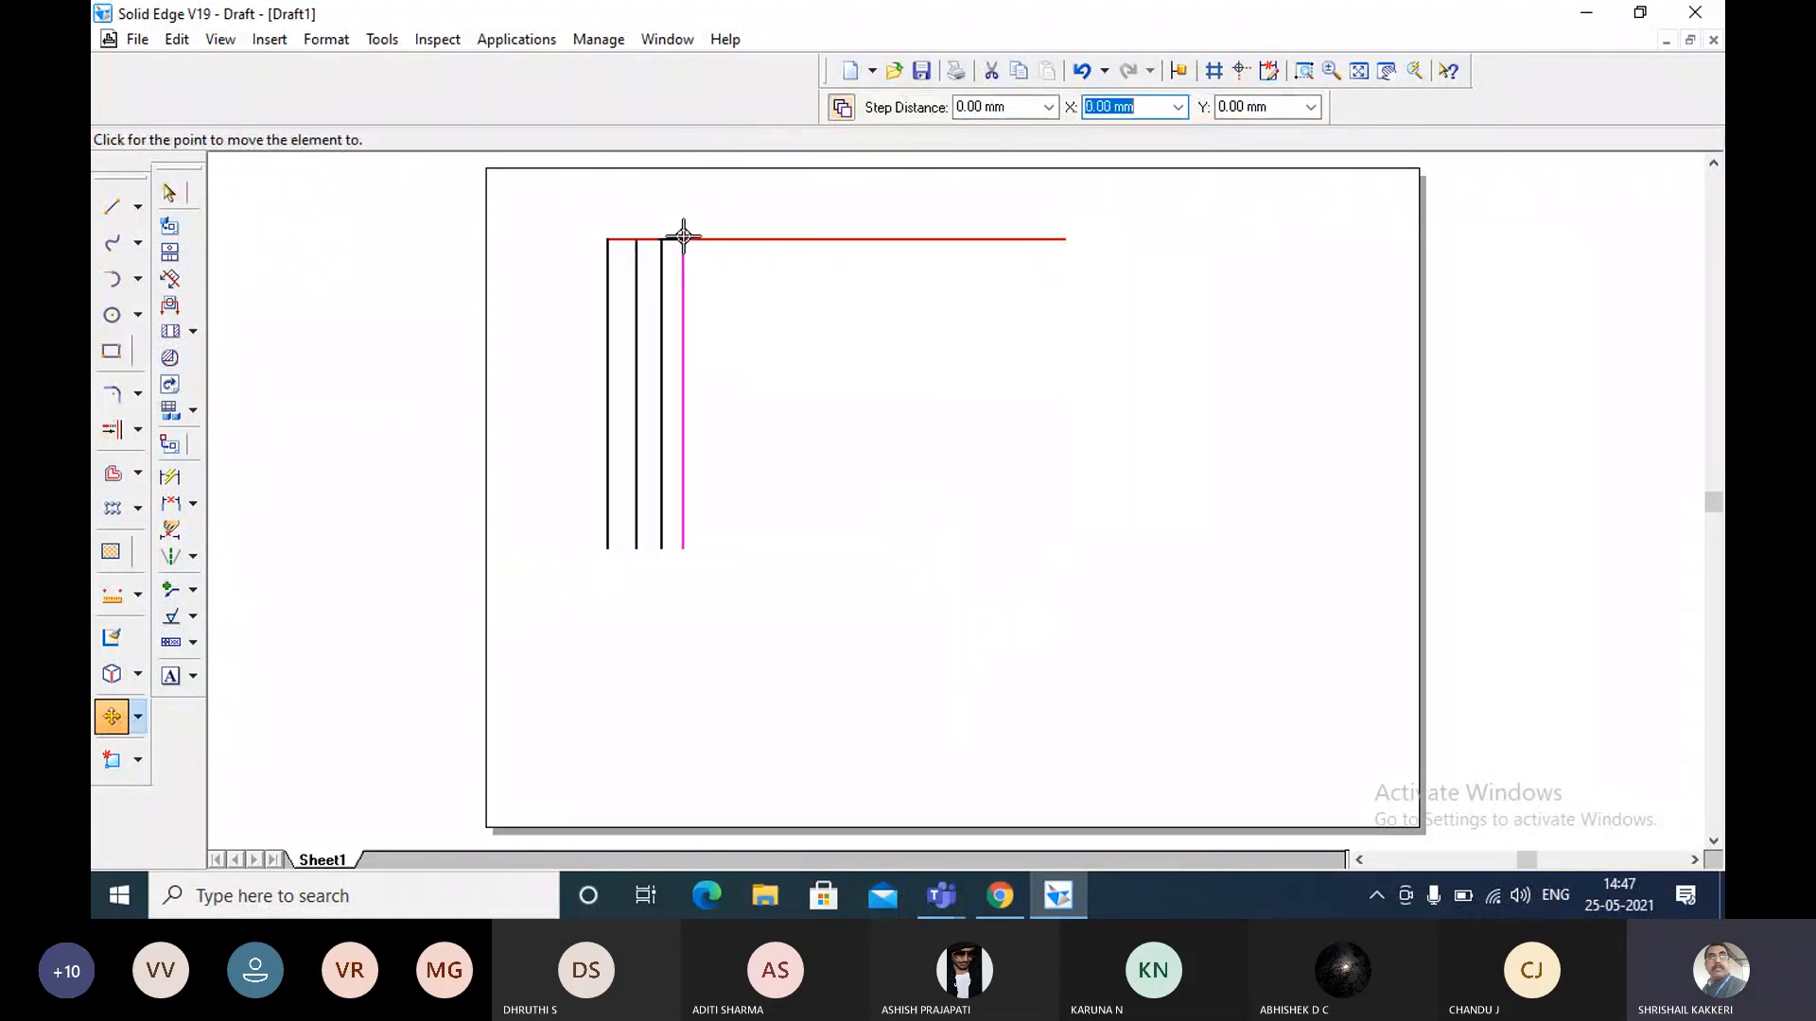
left_click(683, 237)
left_click(686, 237)
left_click(715, 239)
left_click(737, 238)
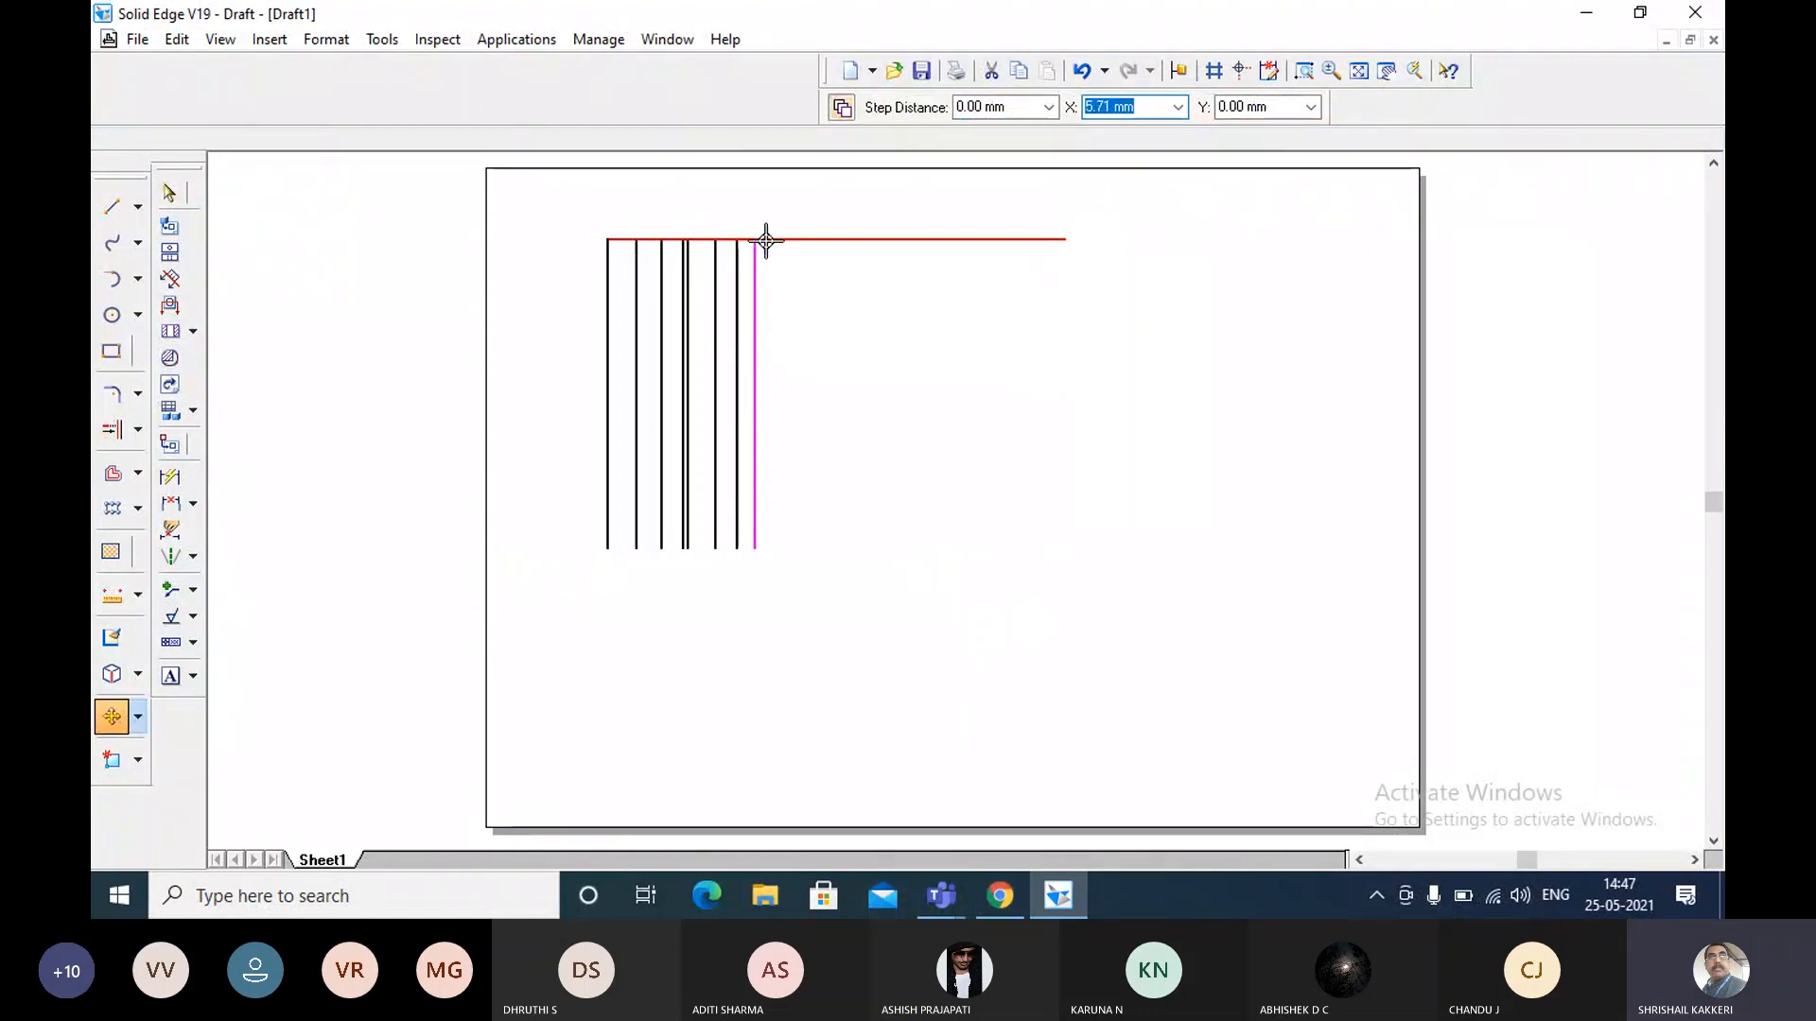
left_click(755, 238)
left_click(793, 238)
left_click(839, 238)
left_click(873, 238)
left_click(899, 238)
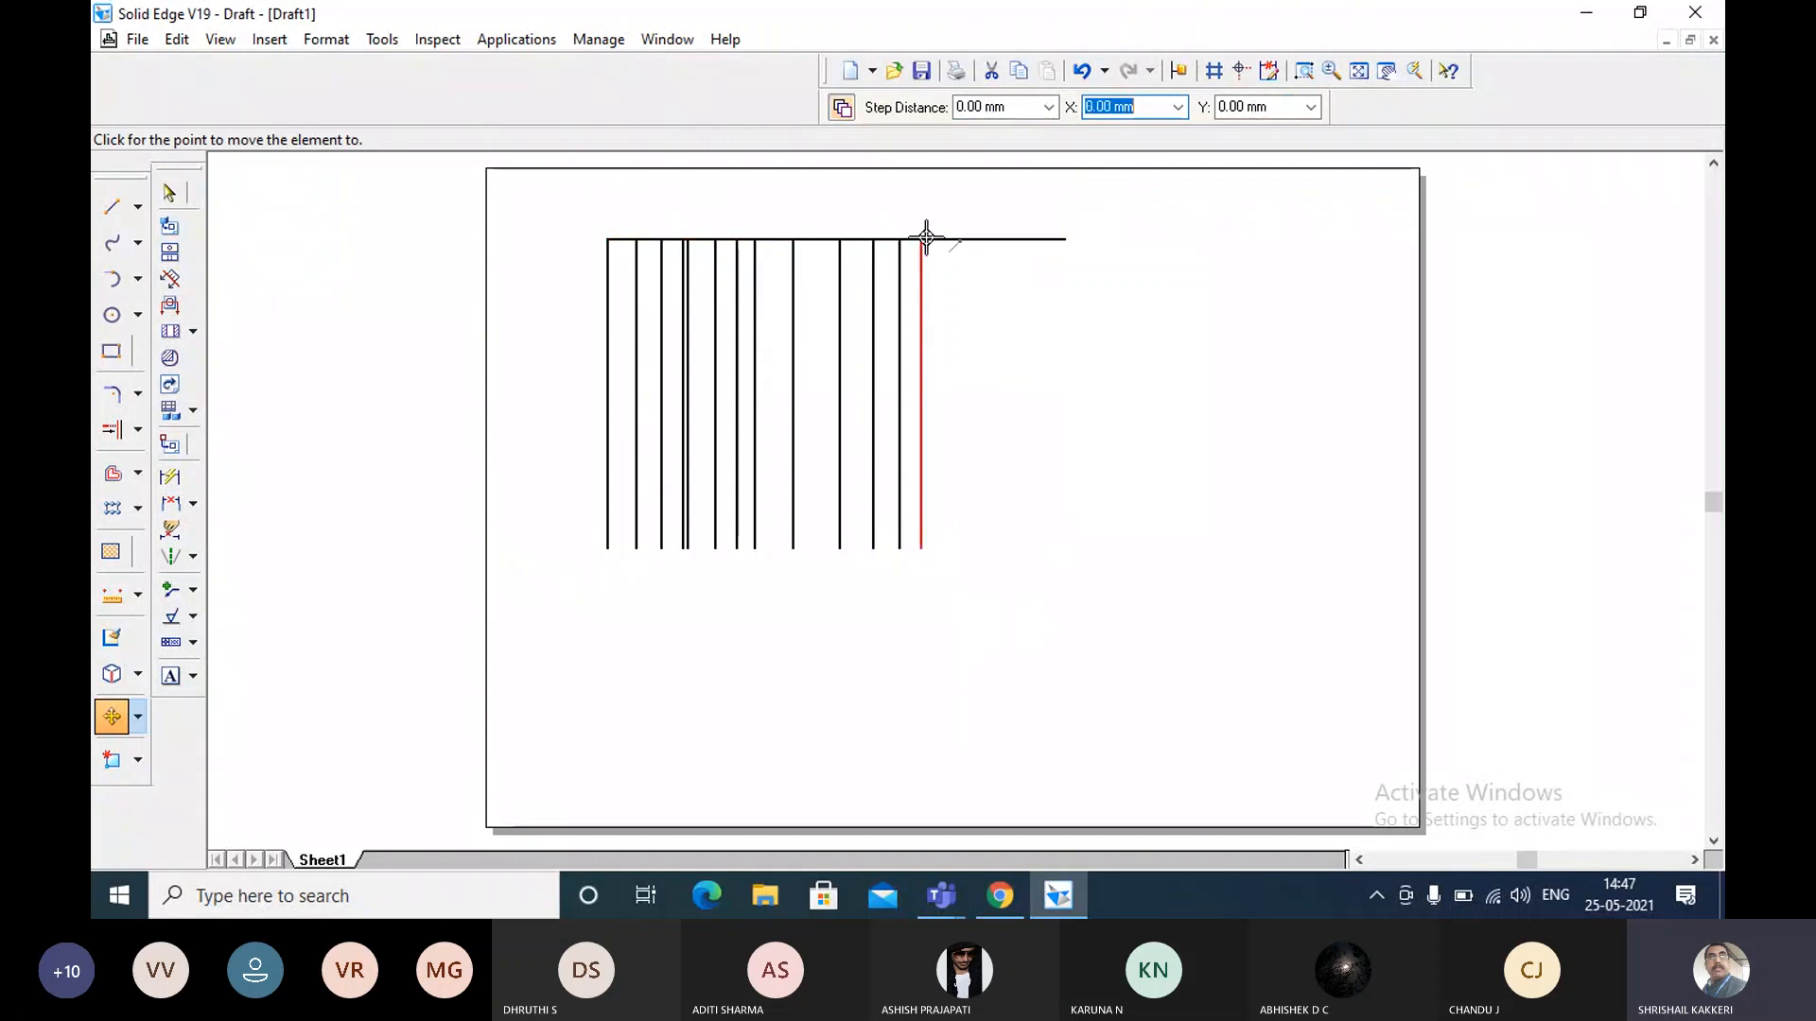
left_click(921, 238)
left_click(957, 238)
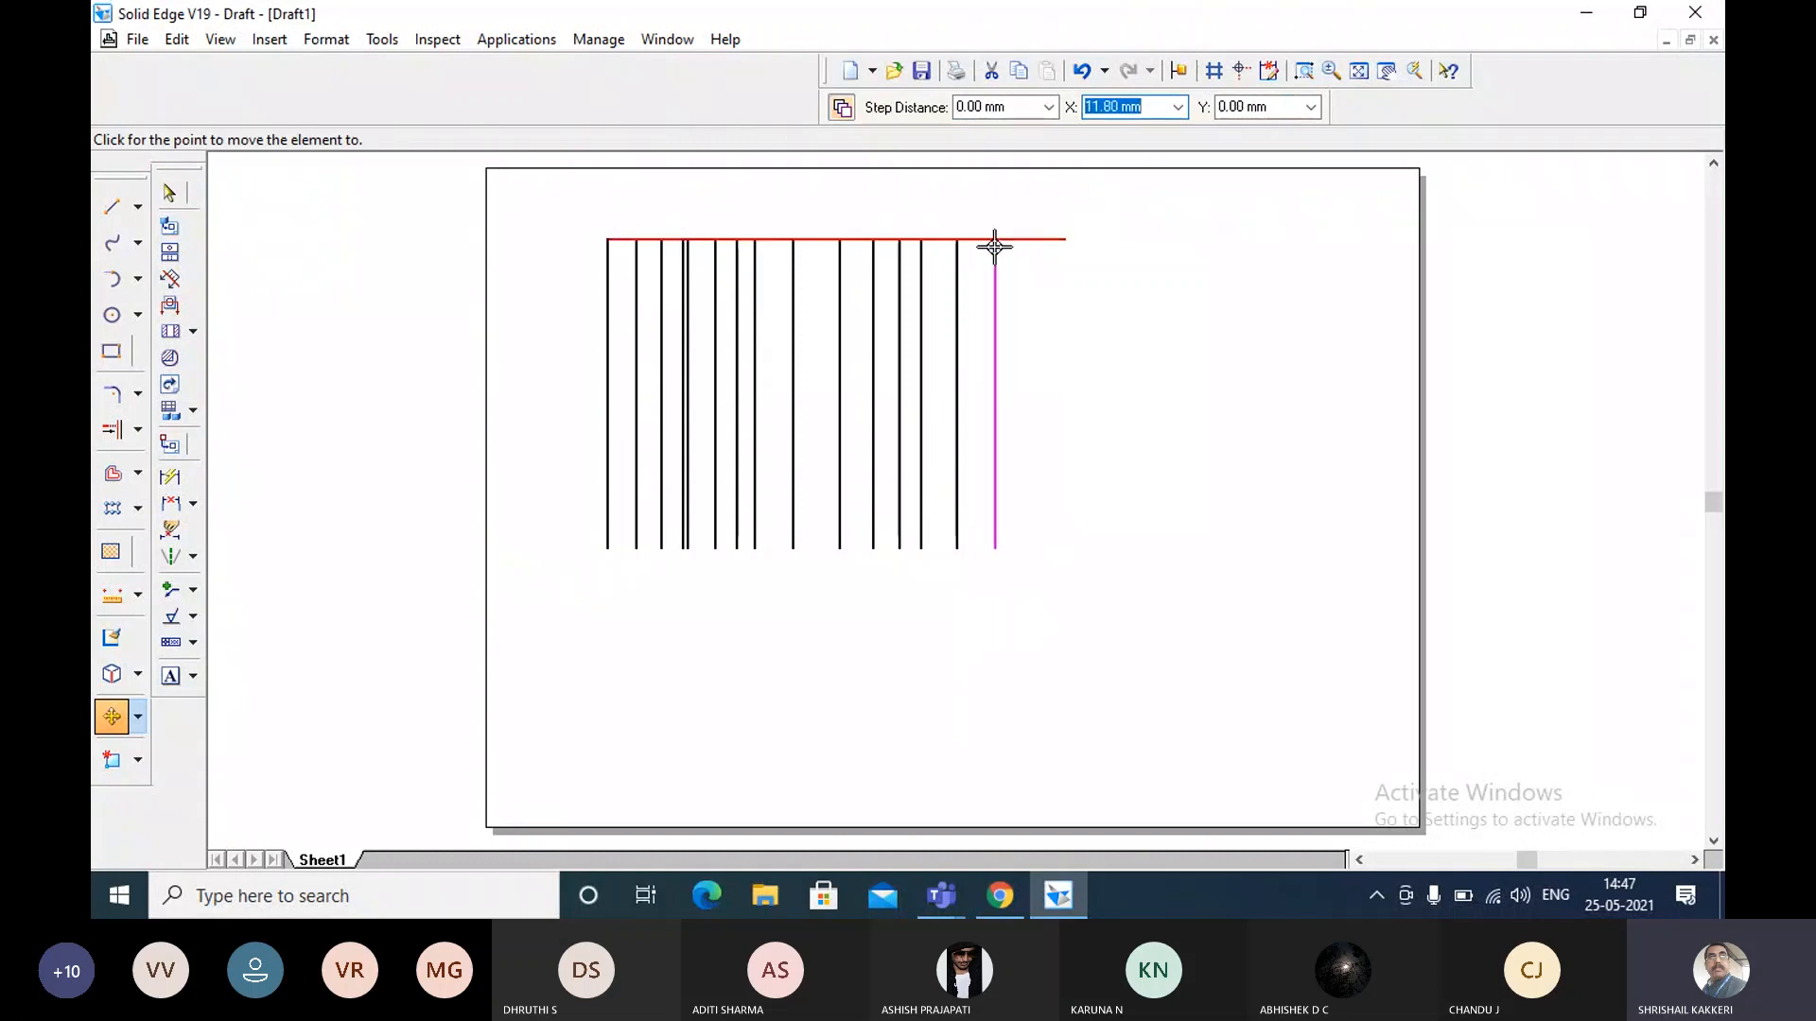
left_click(994, 240)
left_click(1032, 239)
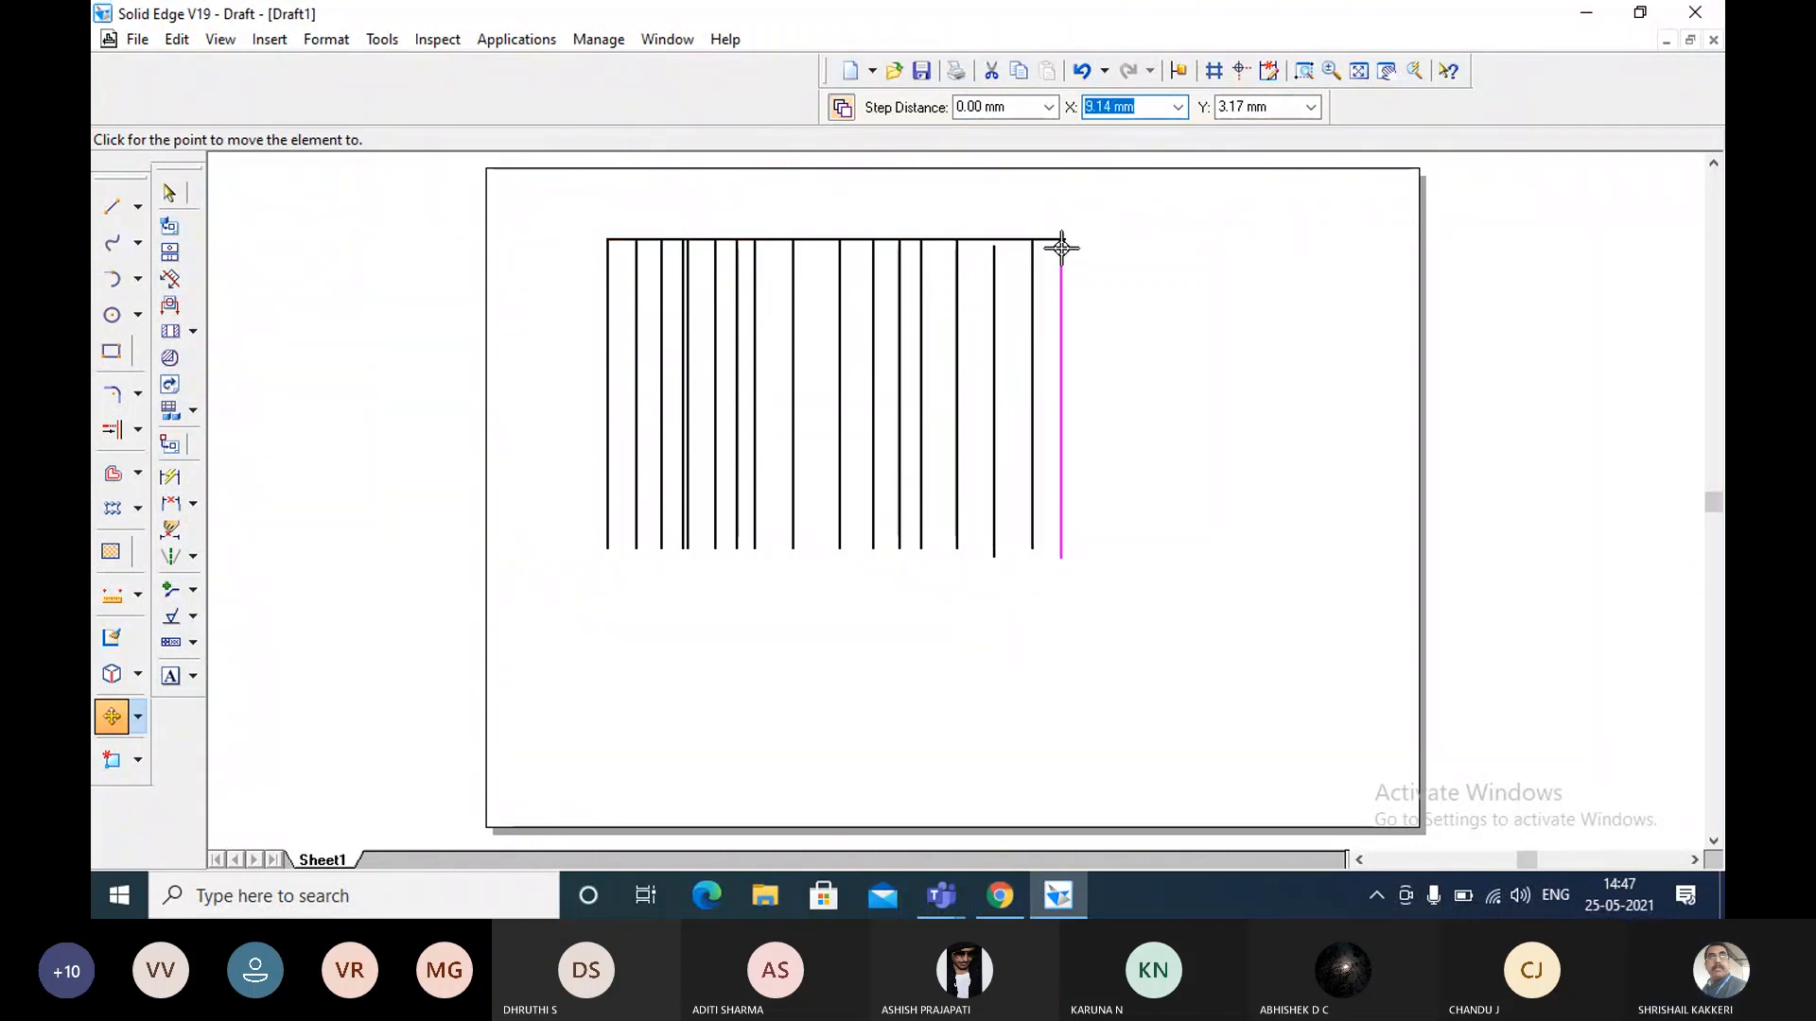
left_click(1056, 240)
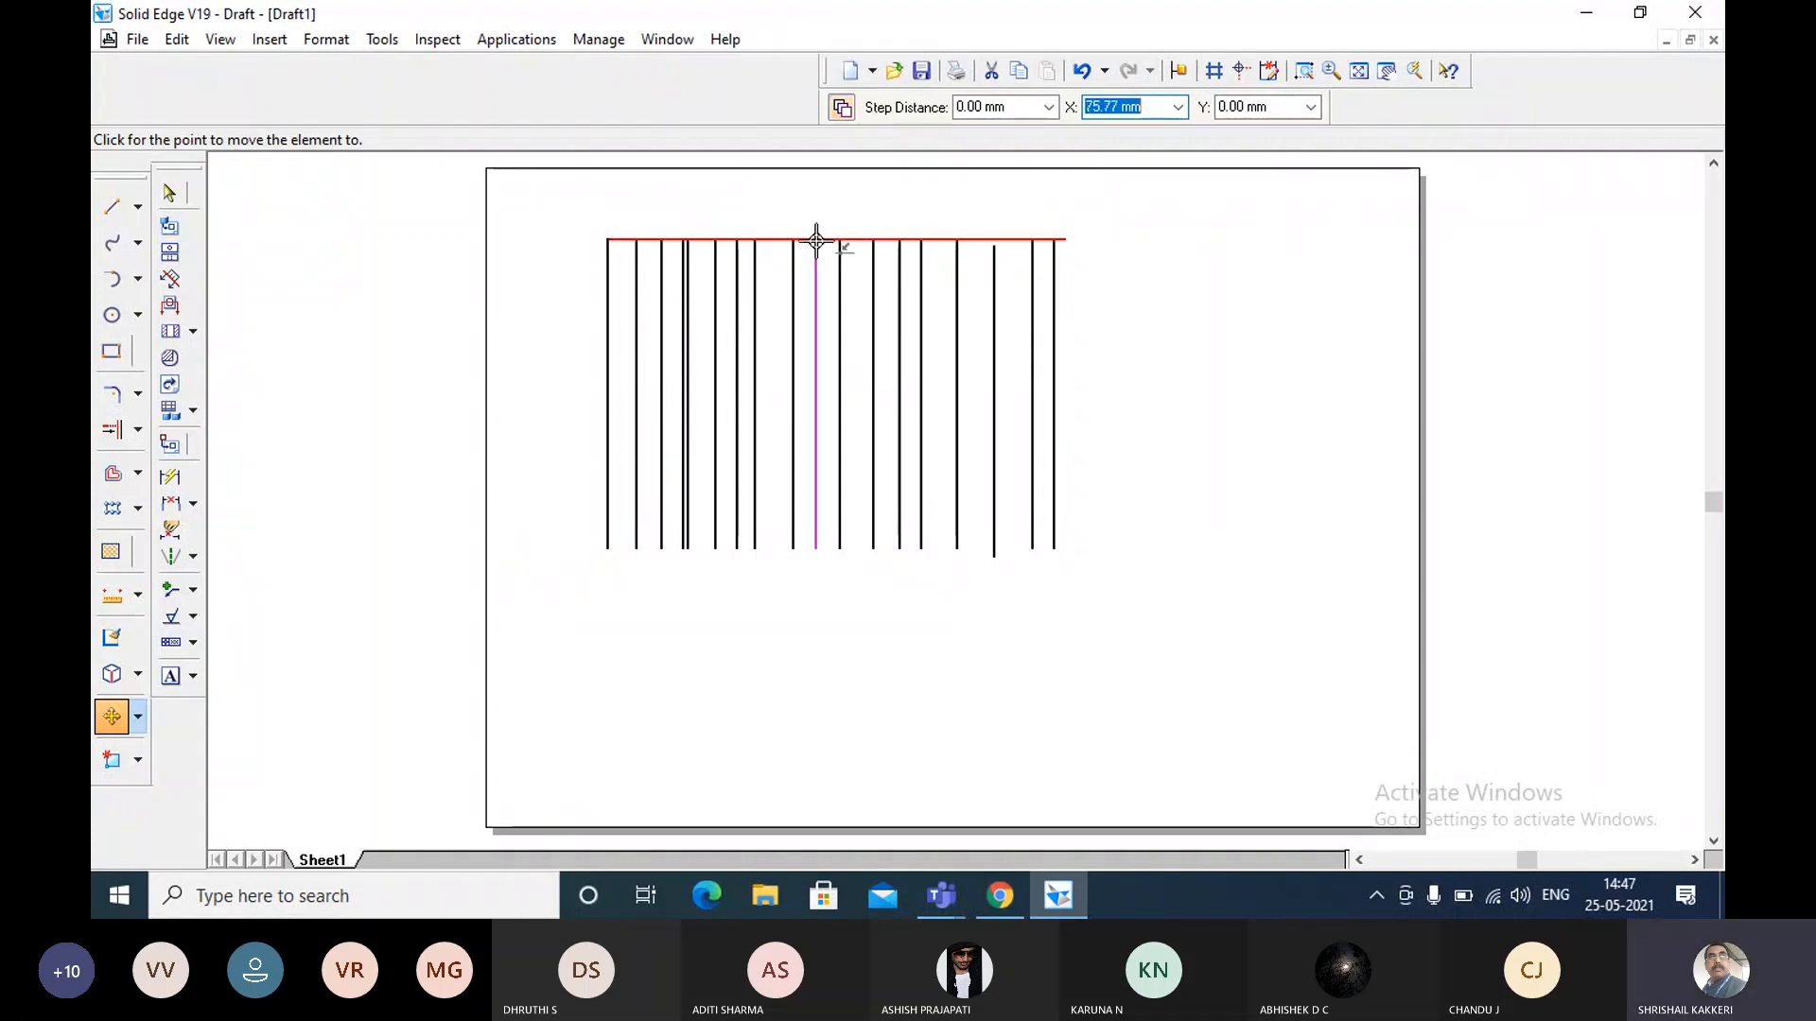
key("Escape")
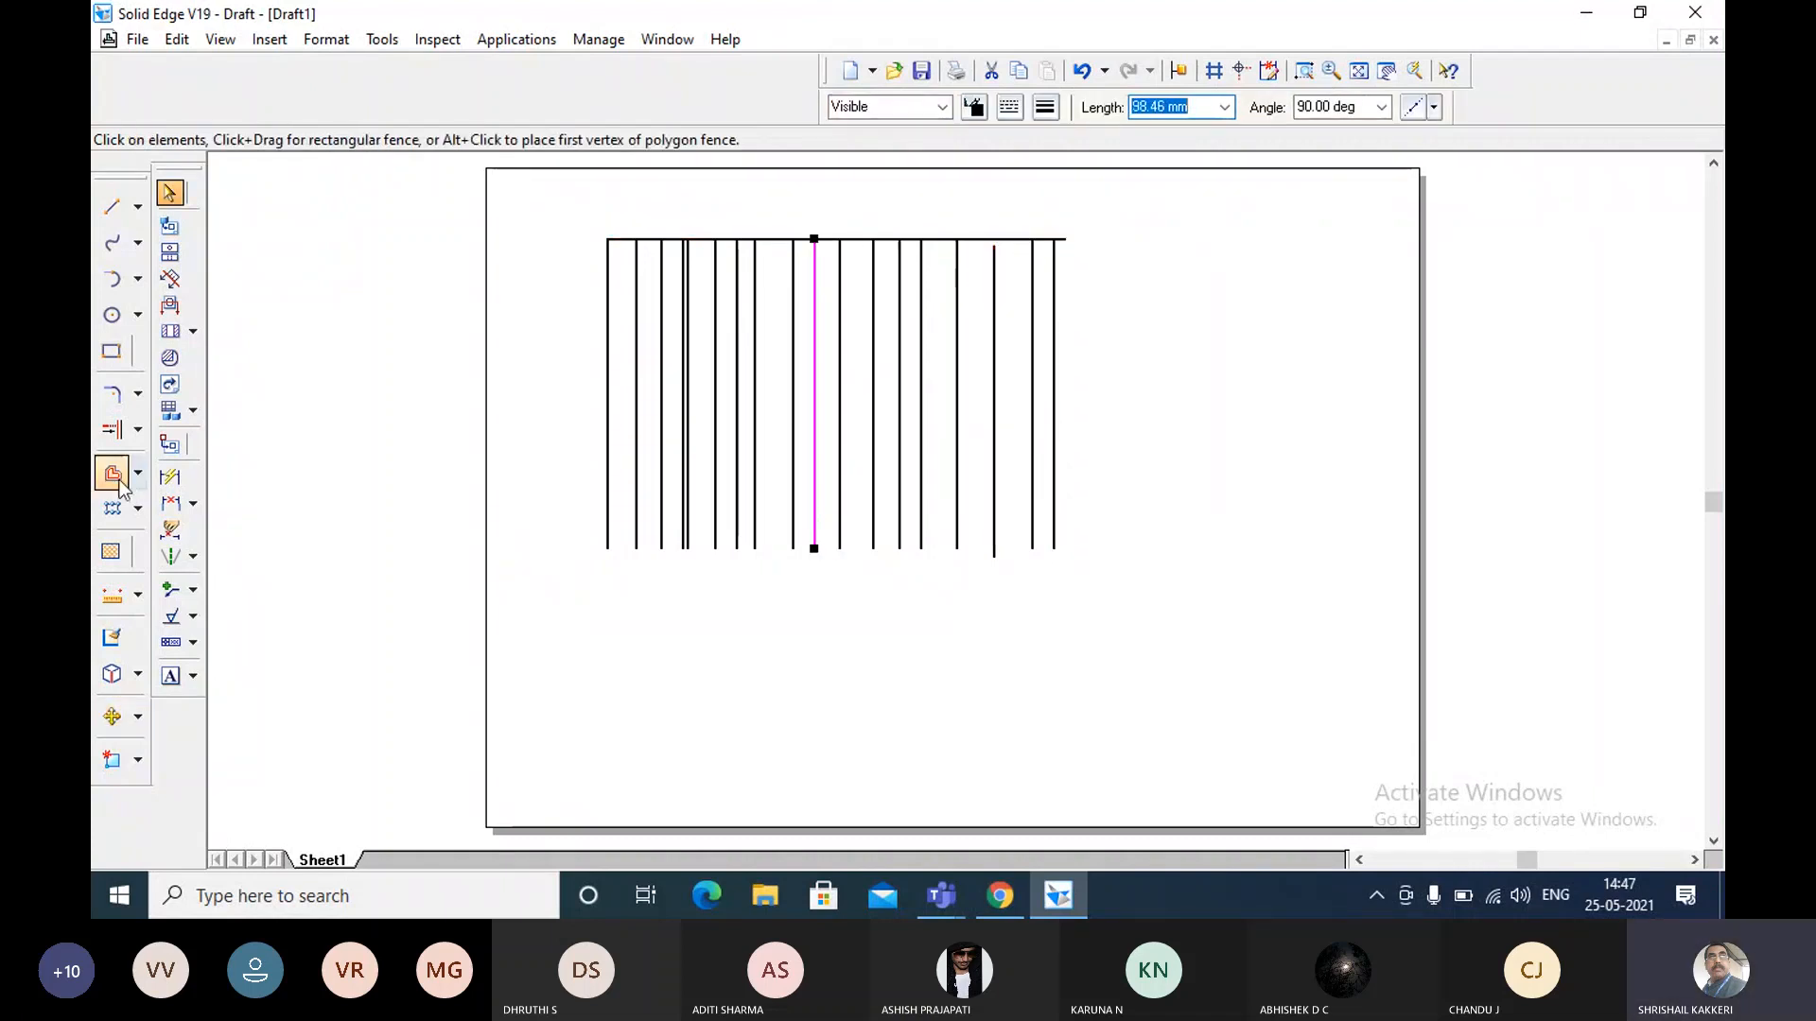
Extend the vertical copy that stops short of the upper horizontal line up to it with Extend to Next.
left_click(112, 428)
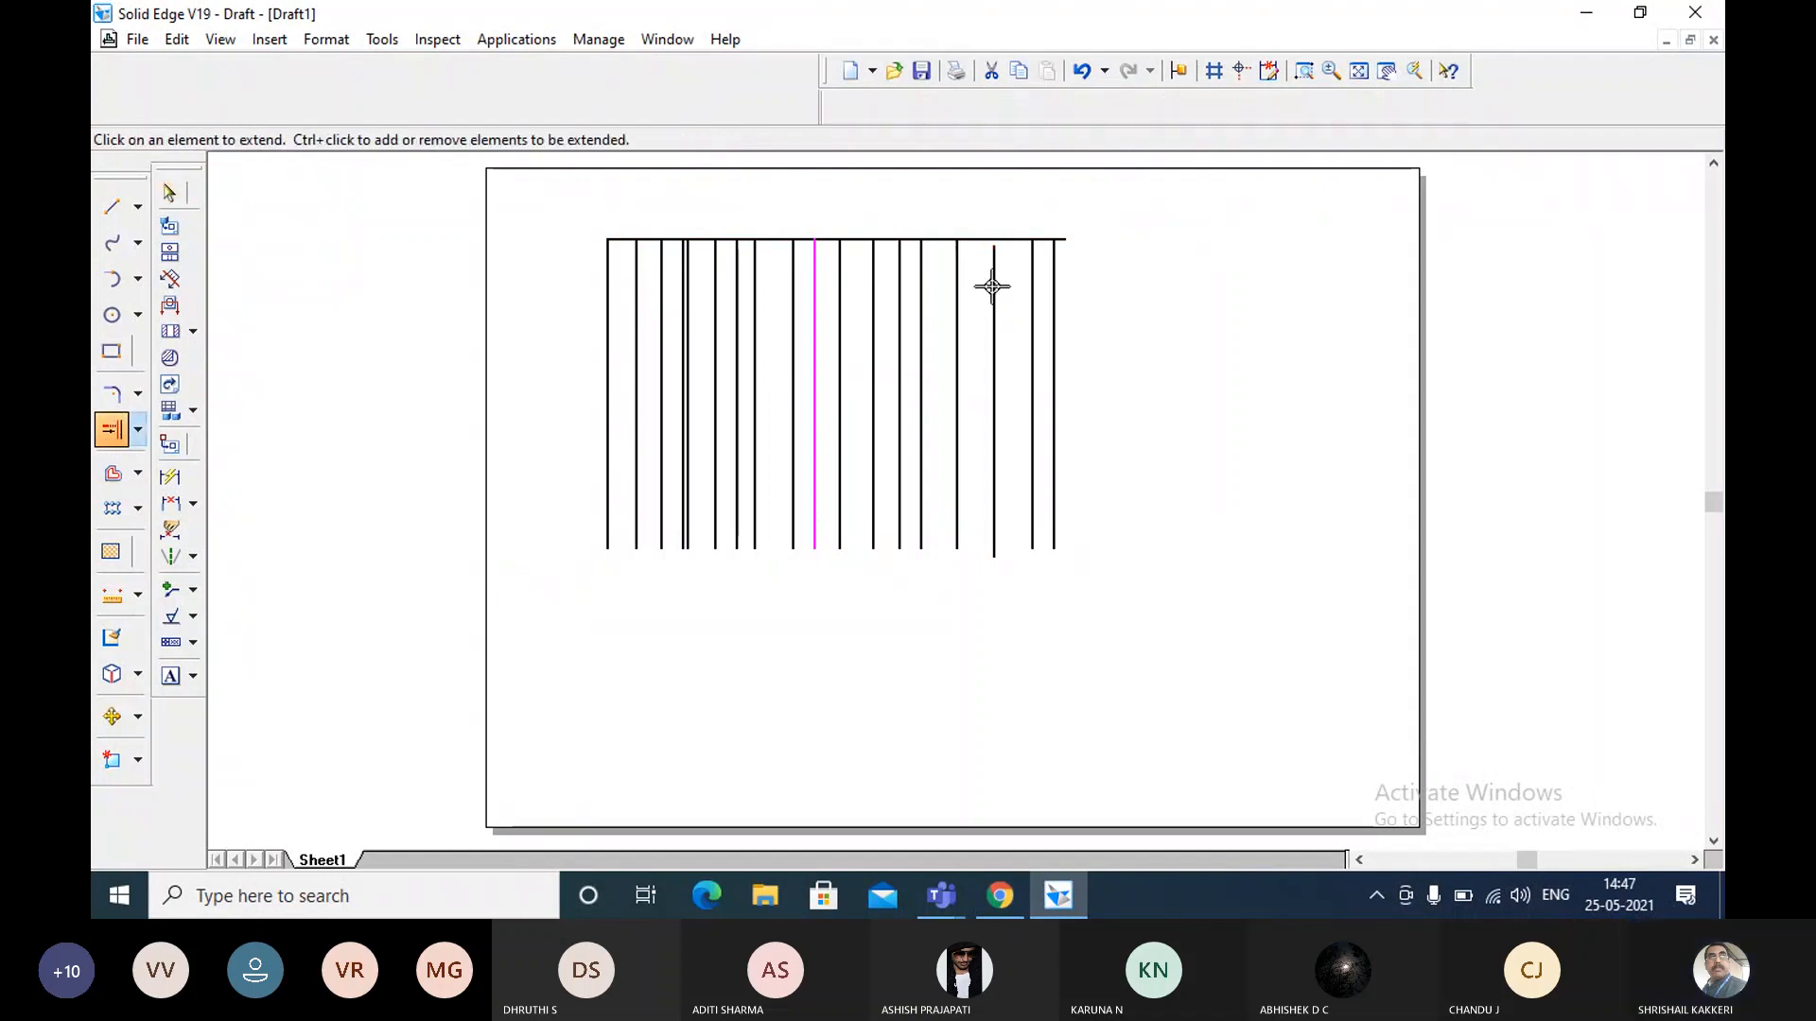
key("Escape")
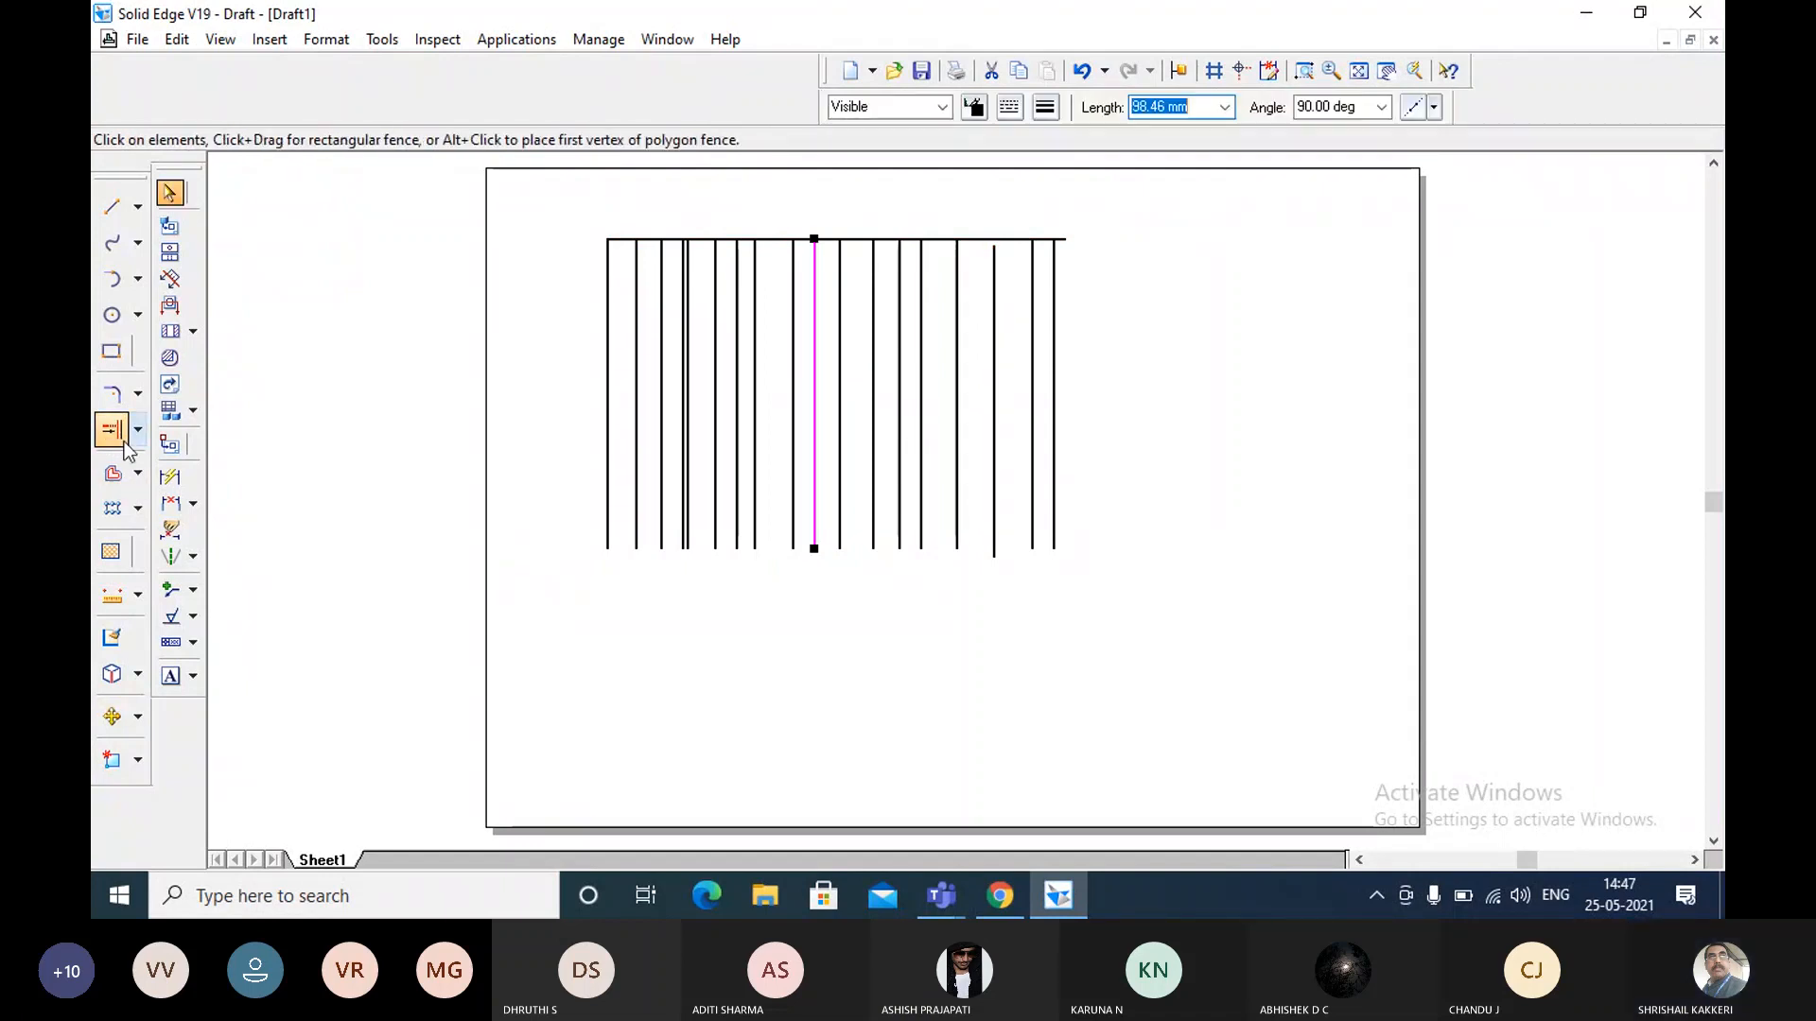
left_click(121, 437)
key("Escape")
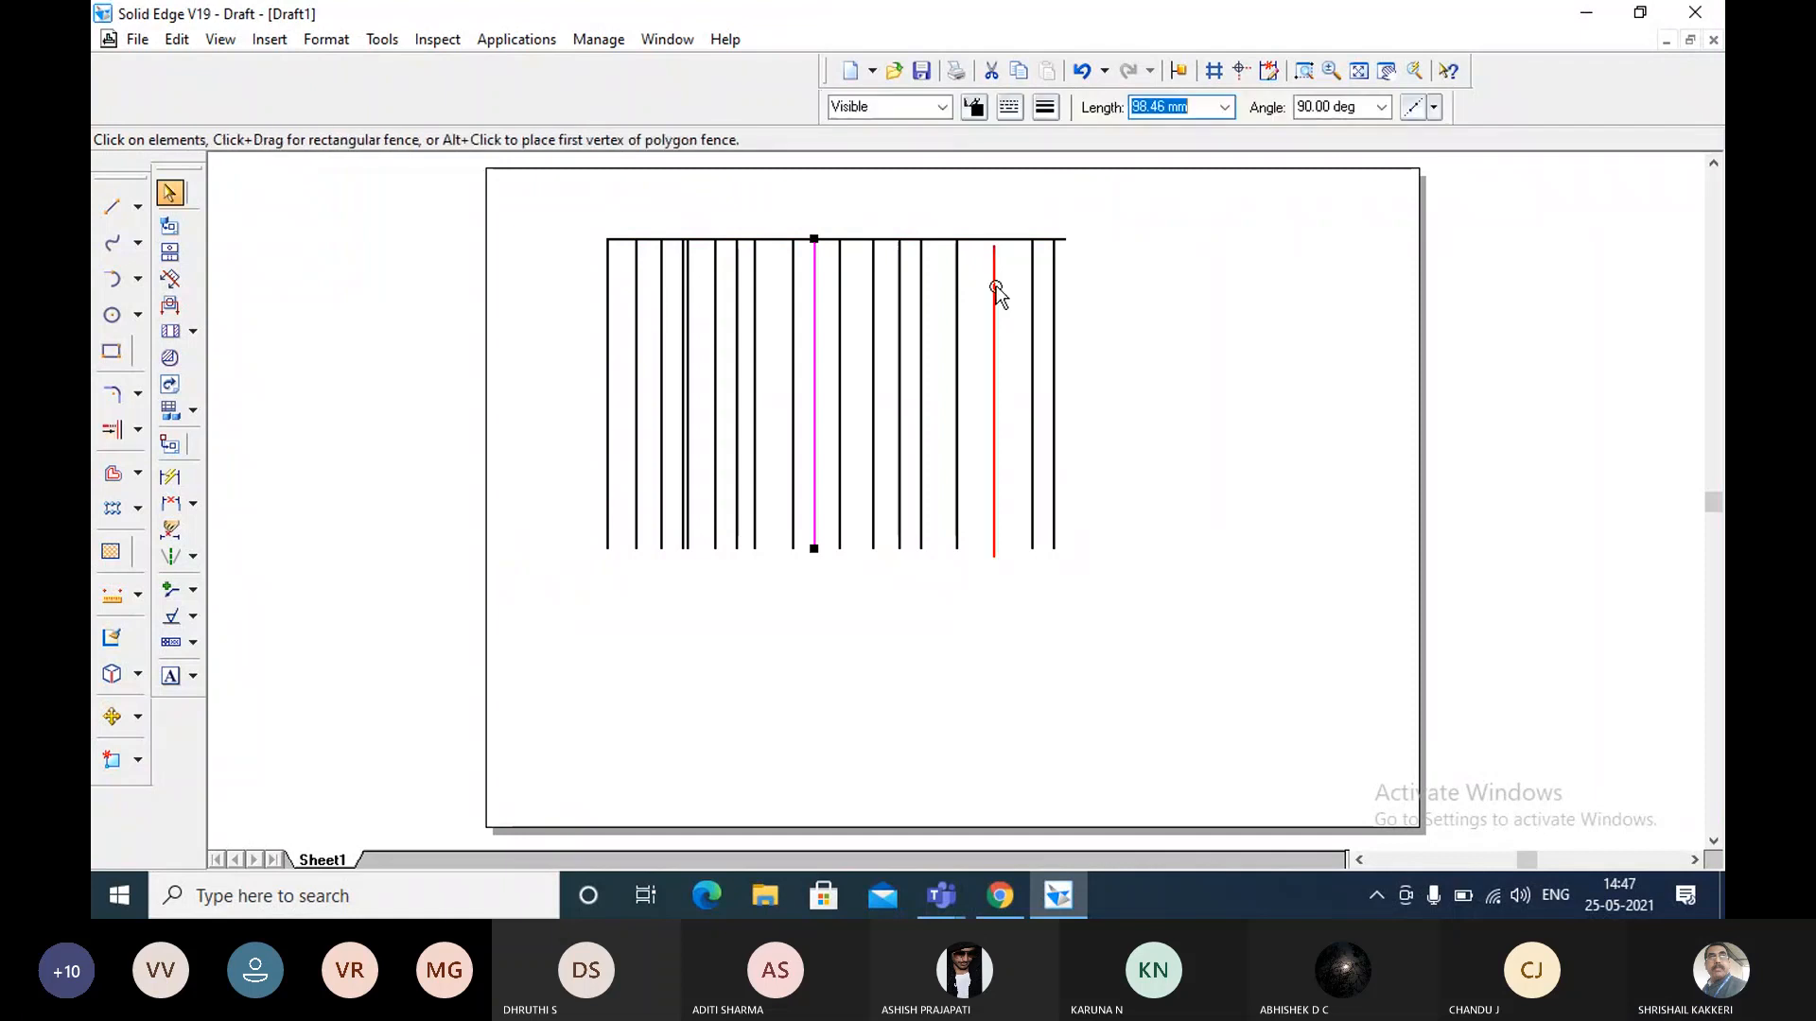
key("Escape")
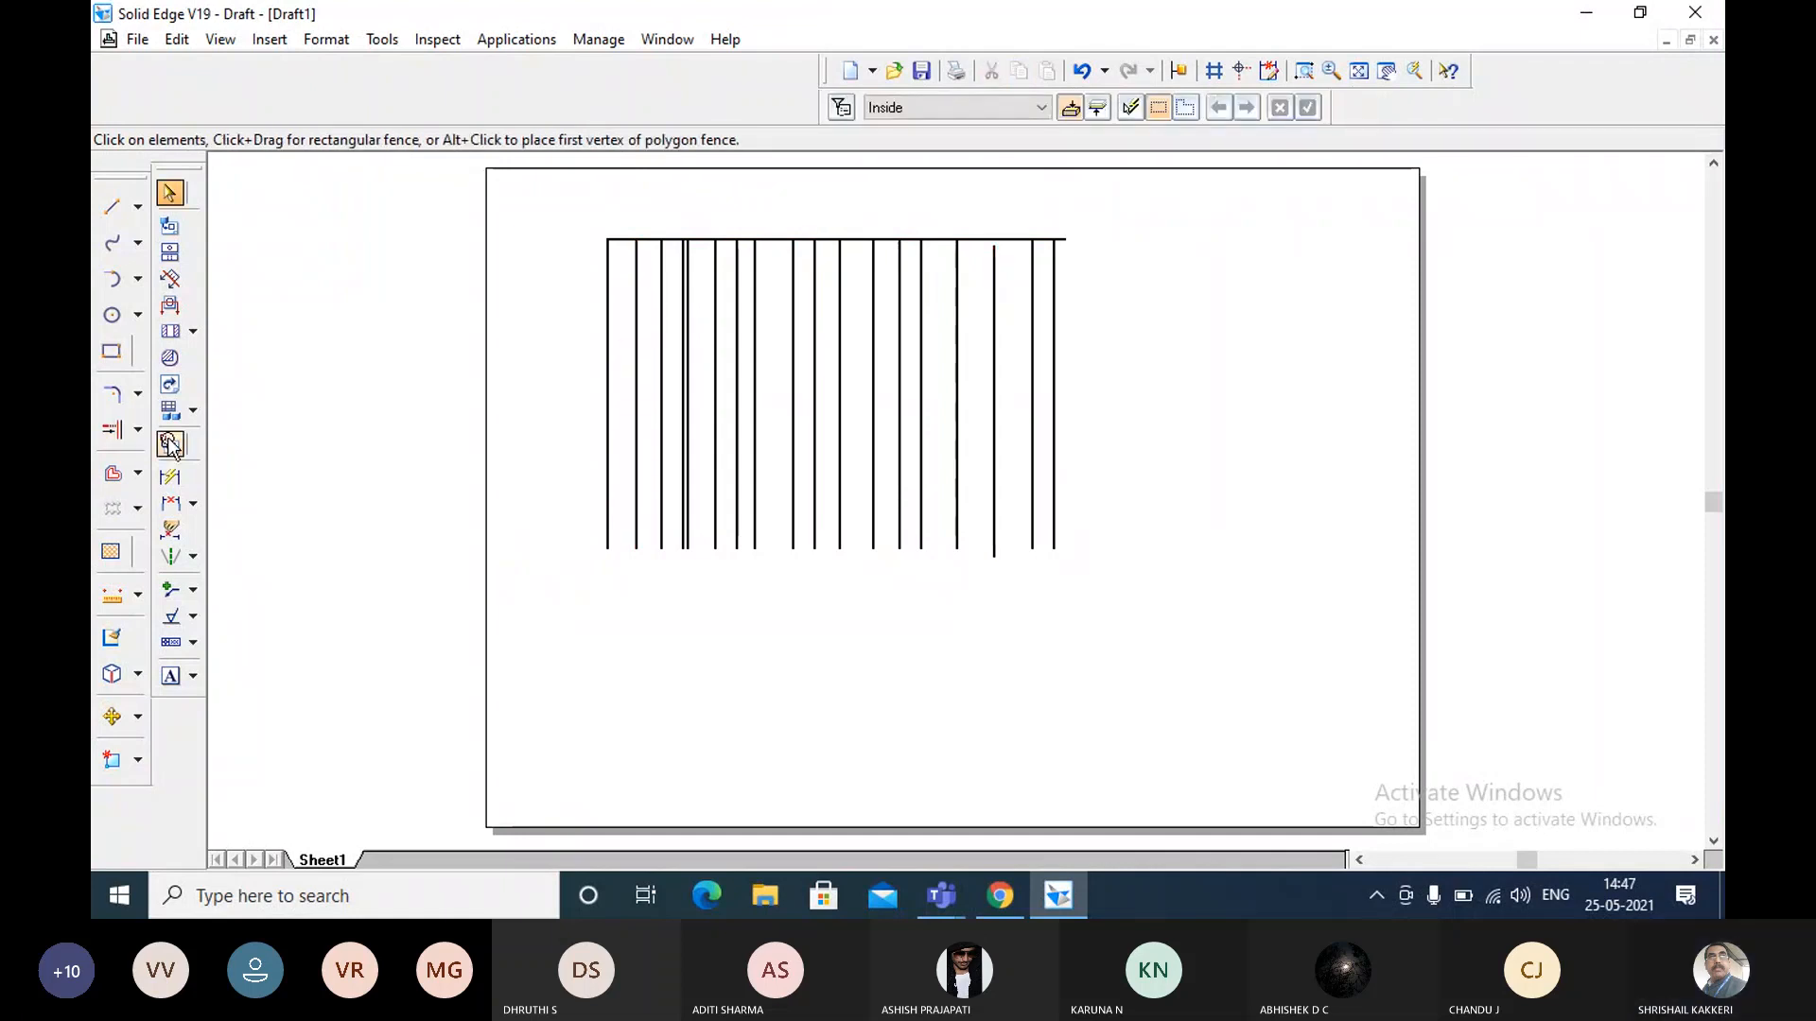
left_click(121, 437)
left_click(995, 253)
key("Escape")
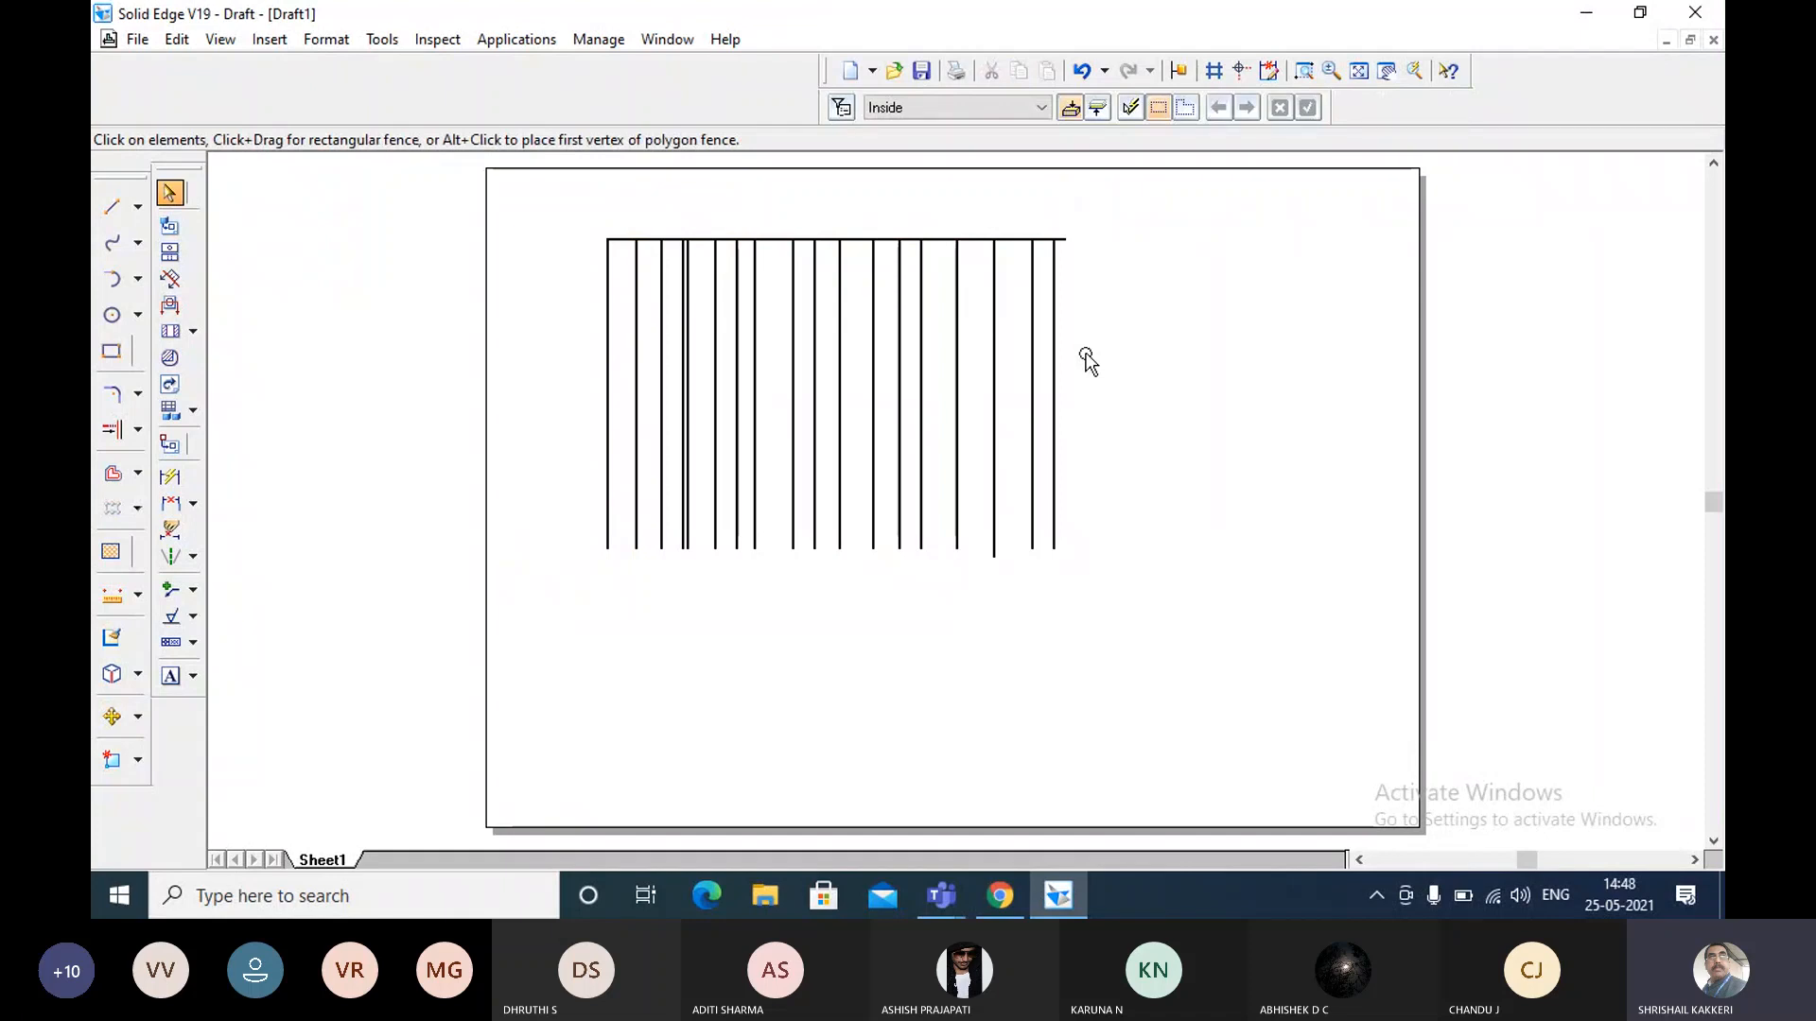
Draw a short horizontal line about 25 mm long that crosses the leftmost vertical line and ends at the second one.
left_click(112, 207)
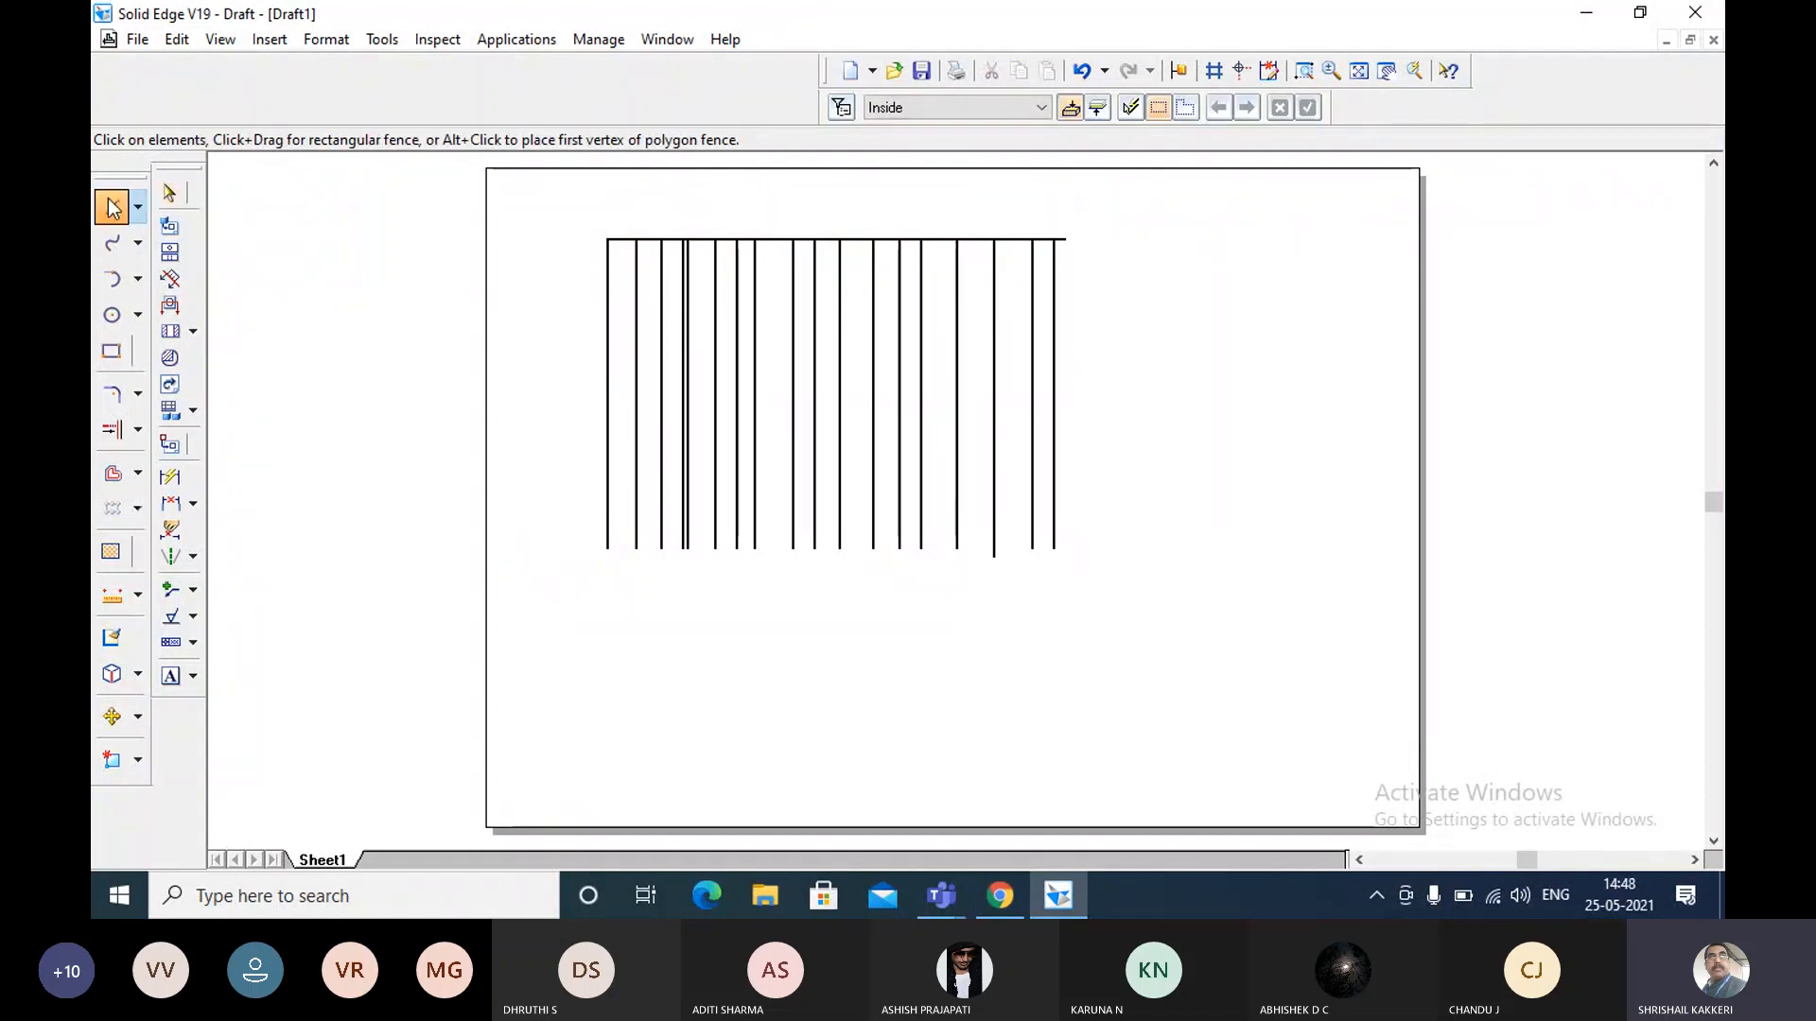
left_click(1303, 72)
left_click(559, 212)
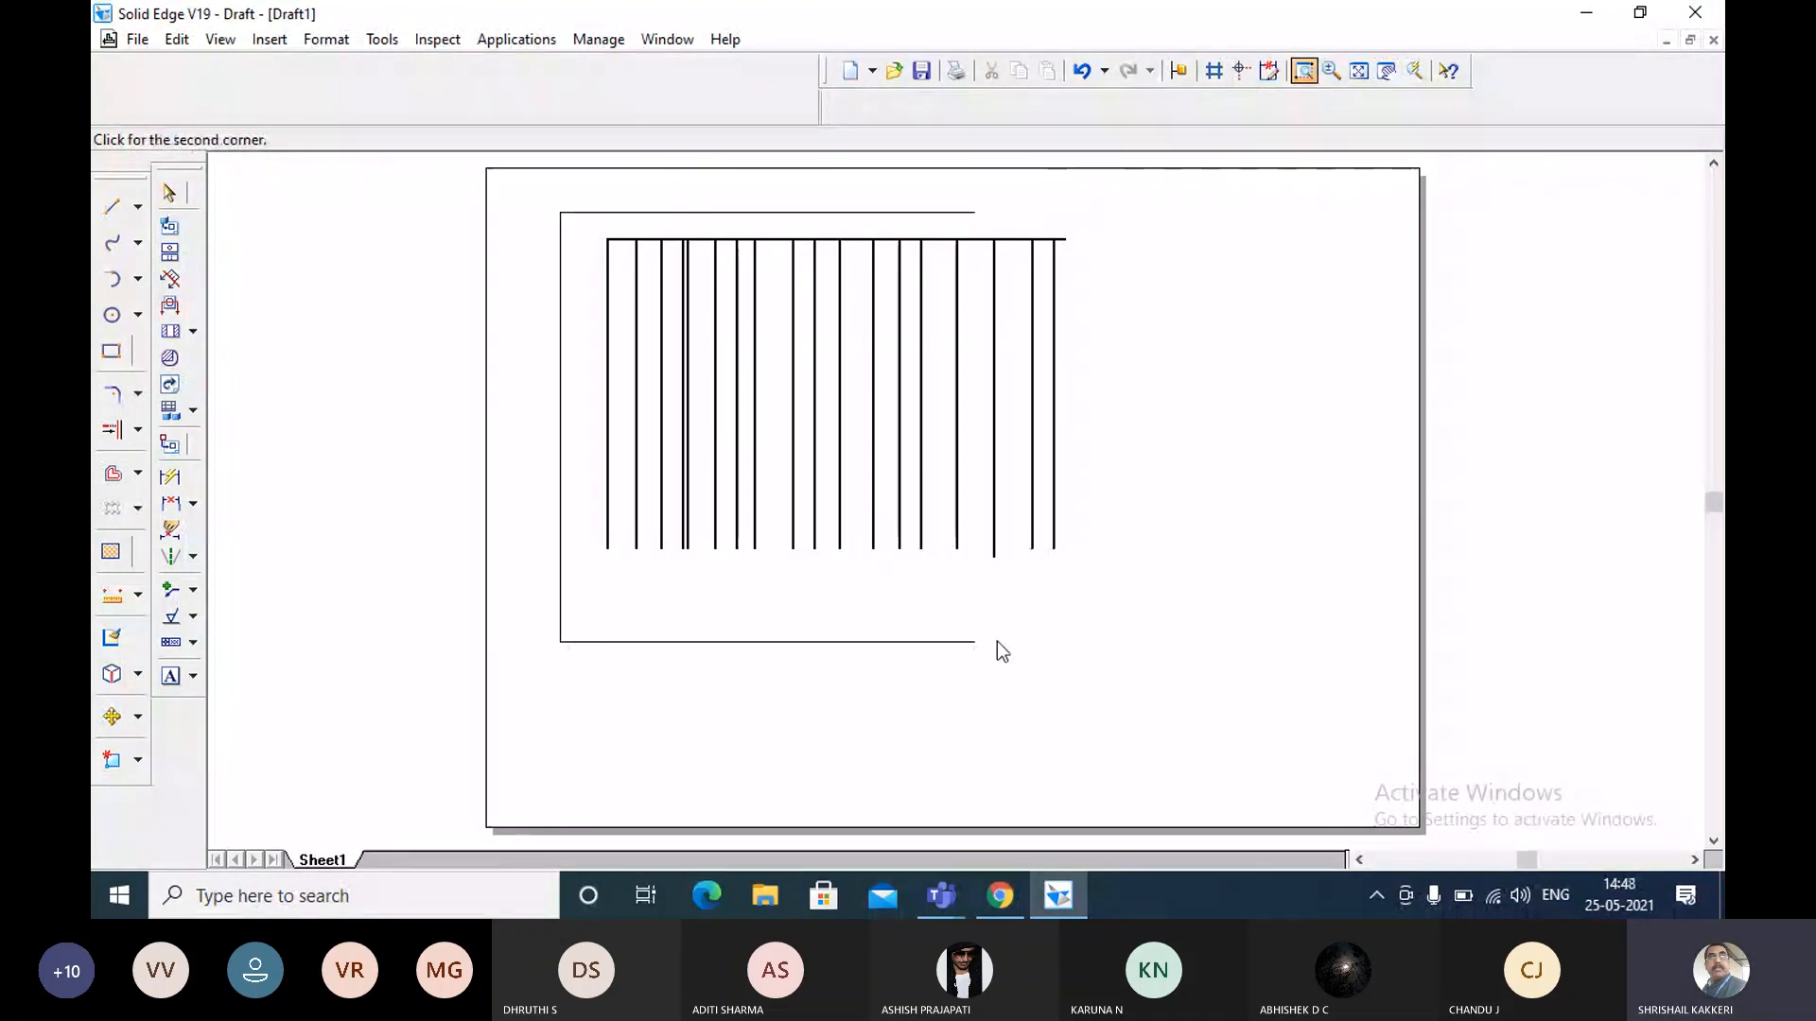
left_click(997, 642)
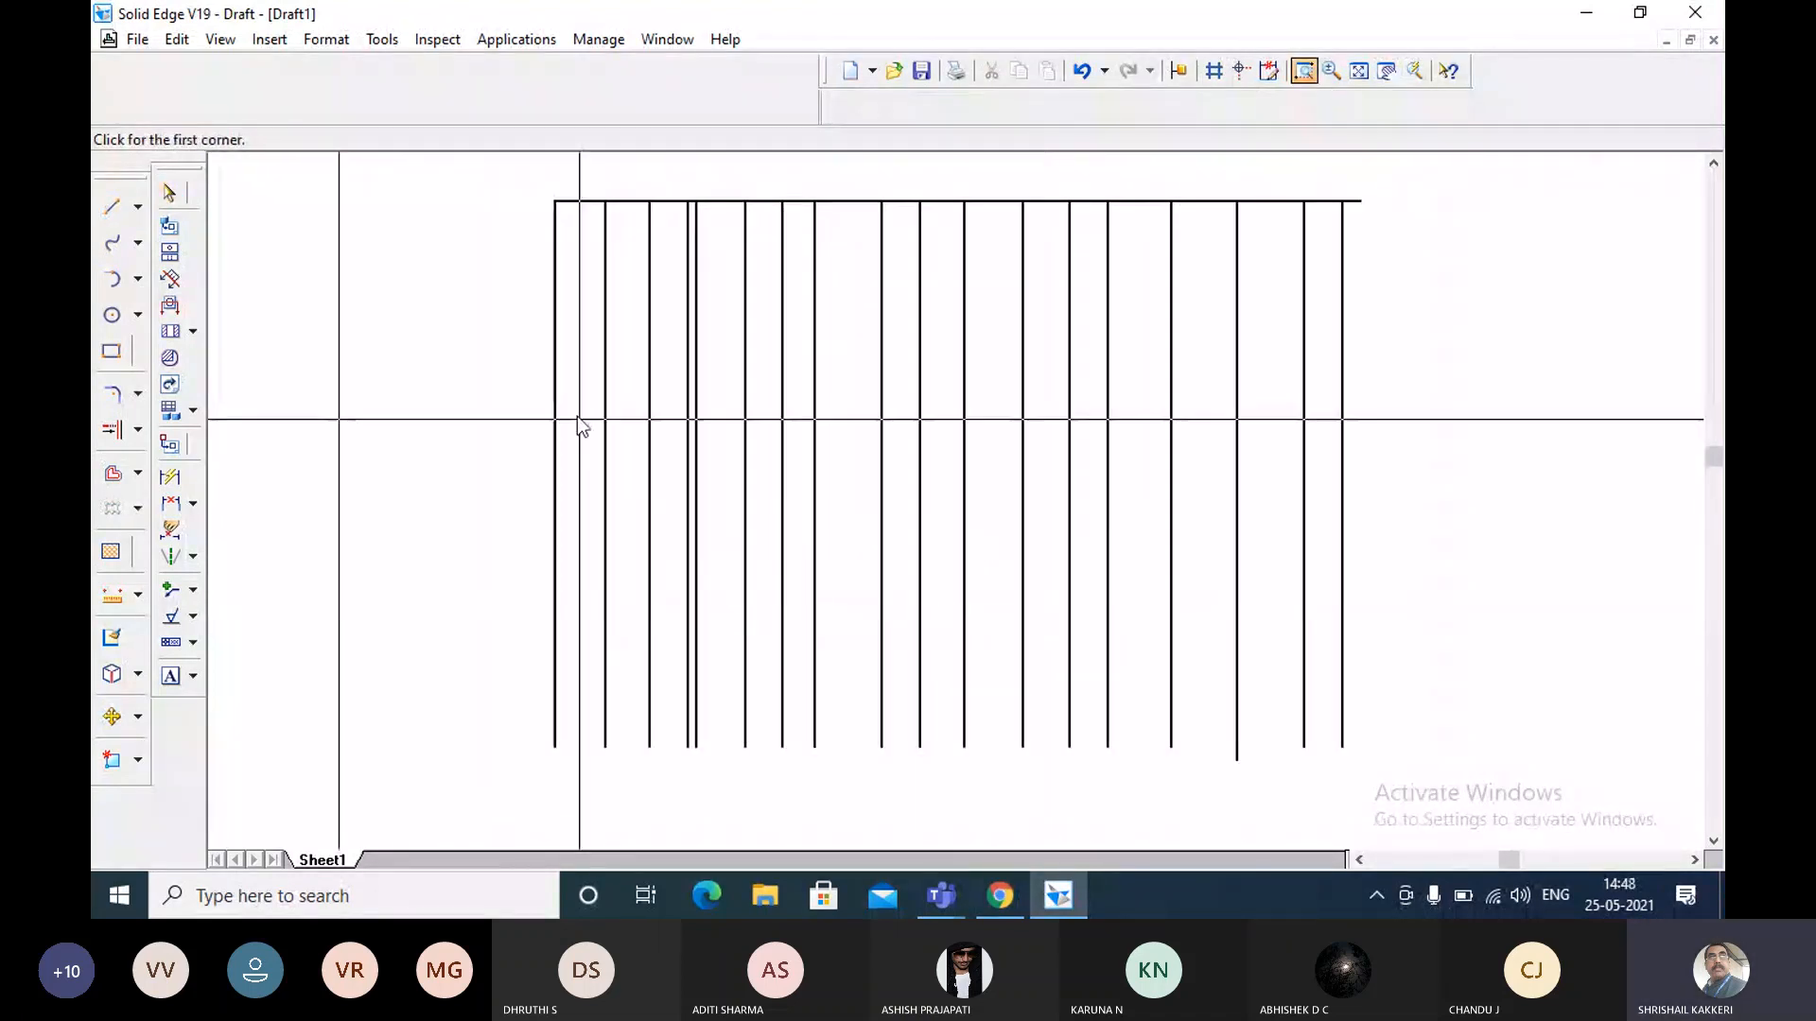
left_click(112, 206)
left_click(469, 422)
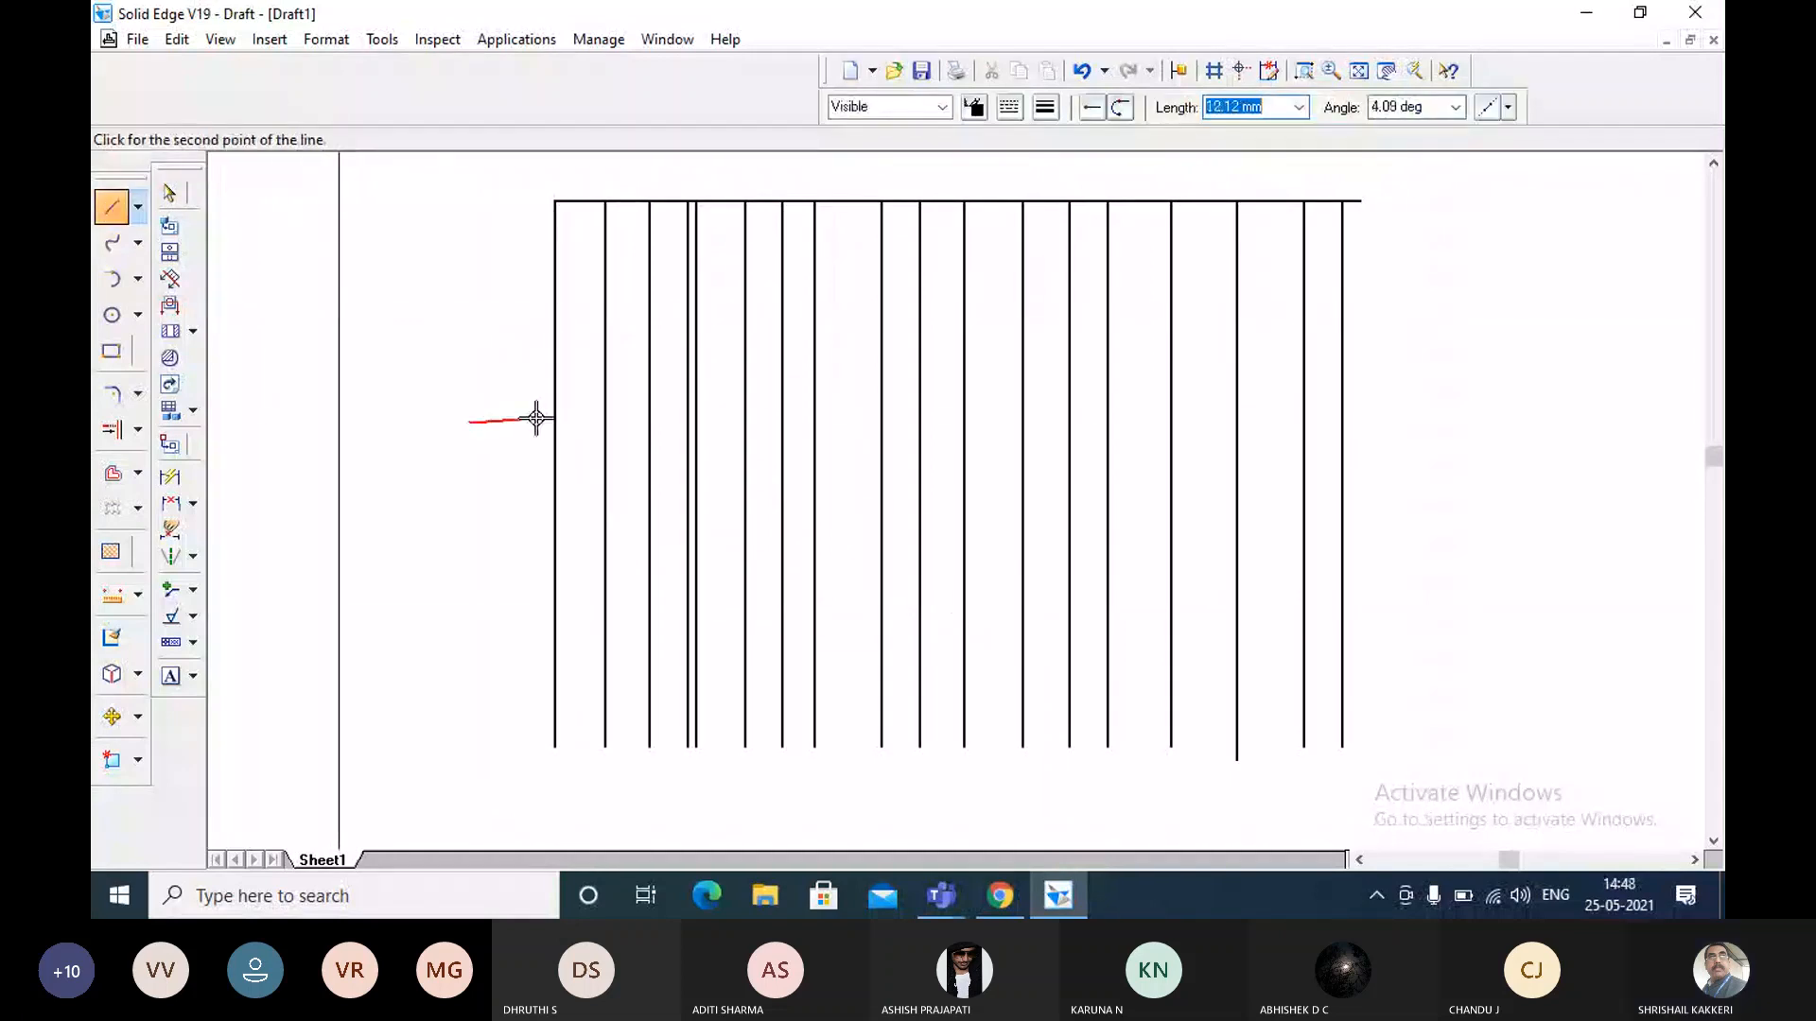
left_click(603, 421)
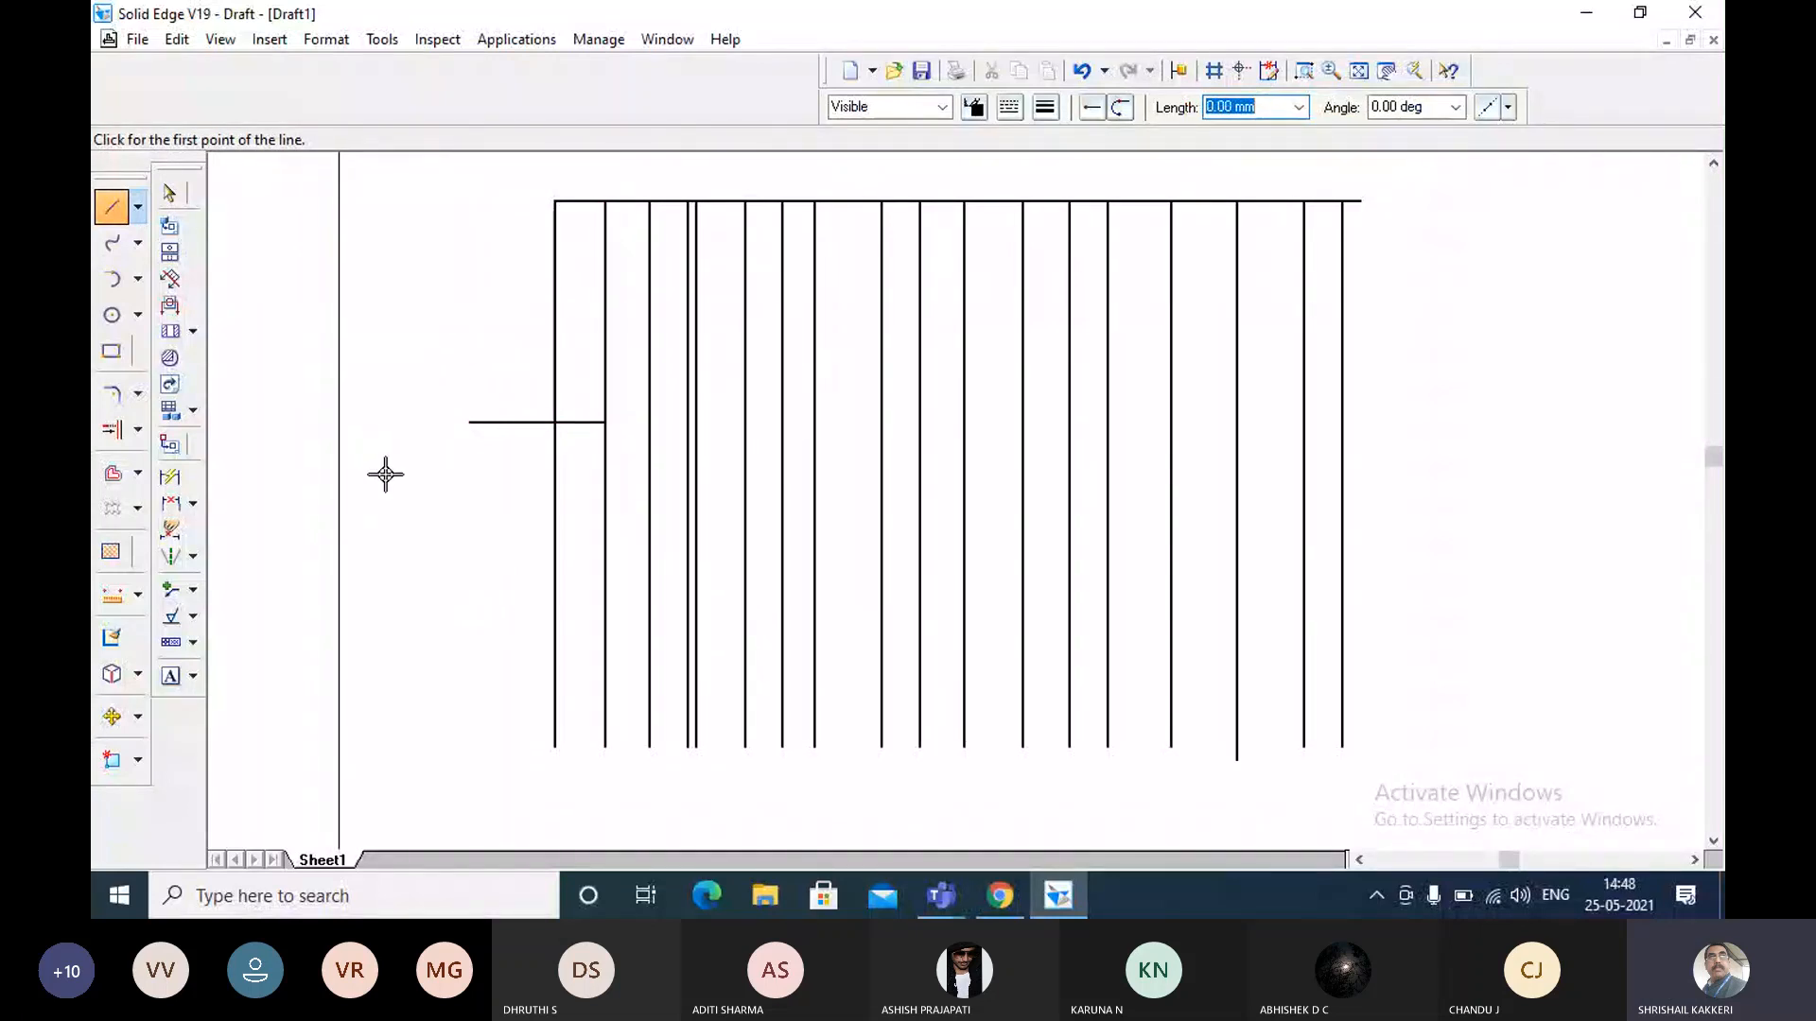
Trim the part of the leftmost vertical line below the short horizontal line.
left_click(137, 430)
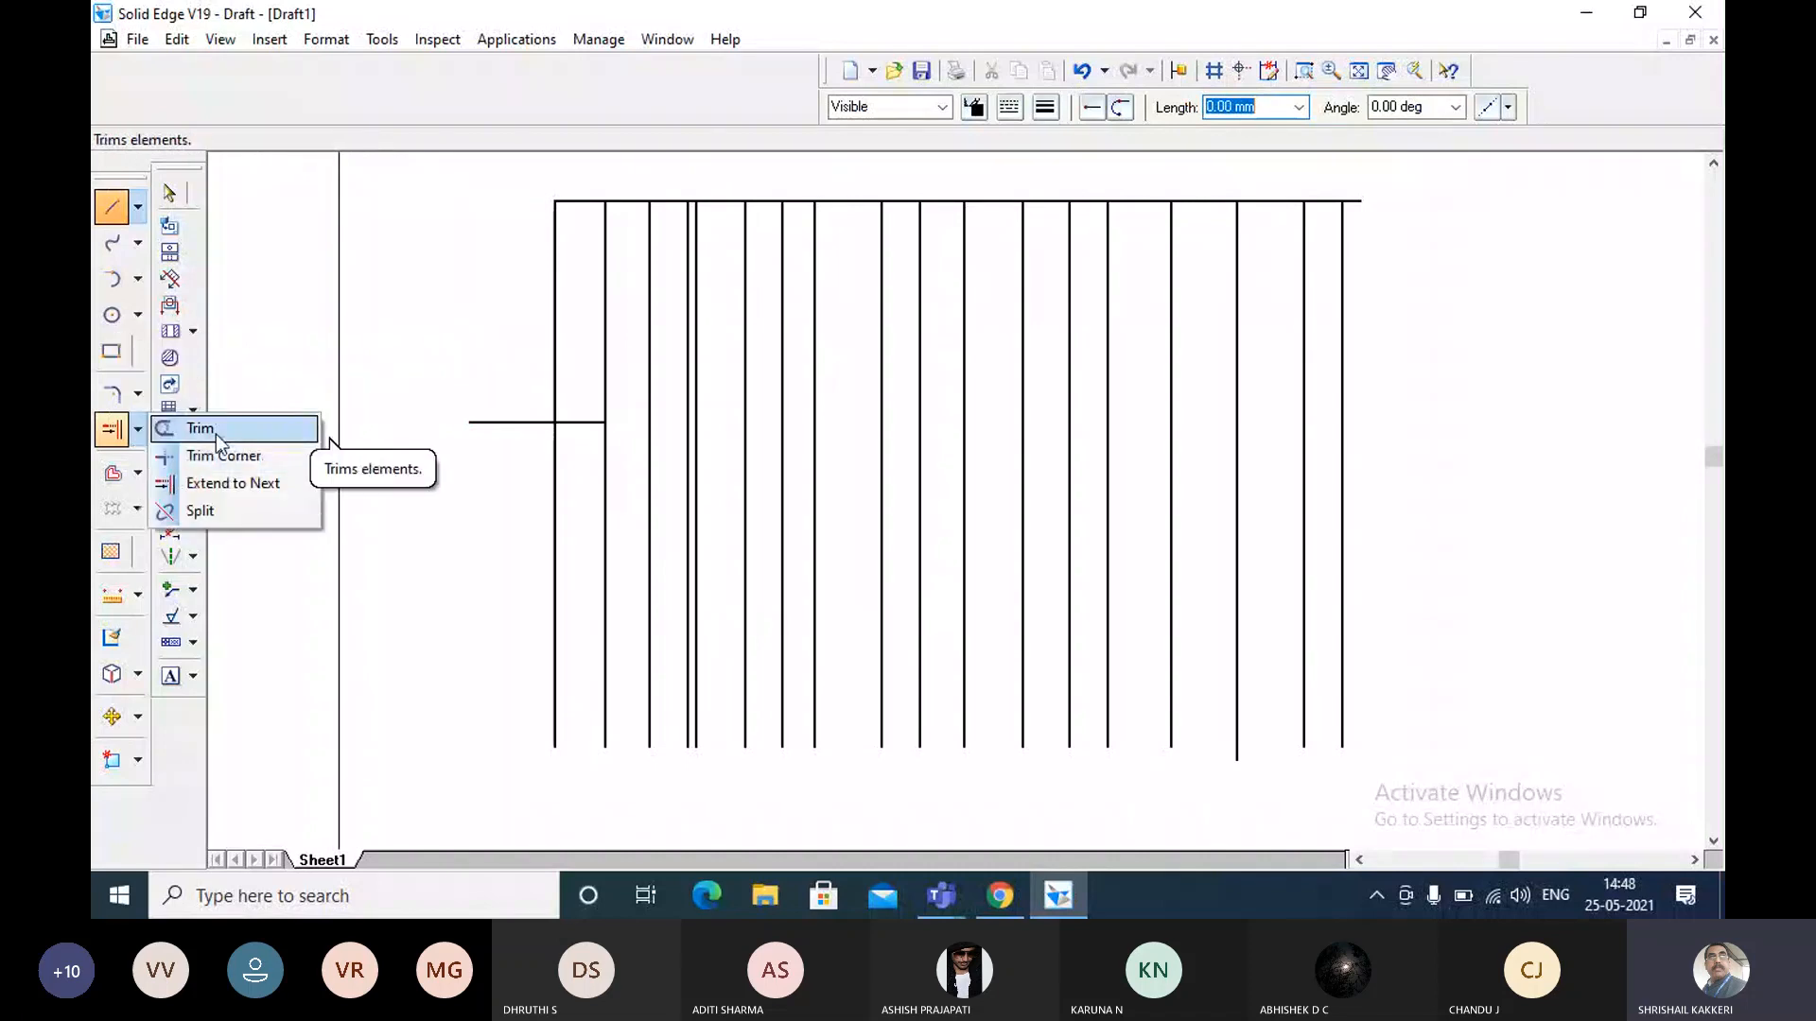
left_click(216, 434)
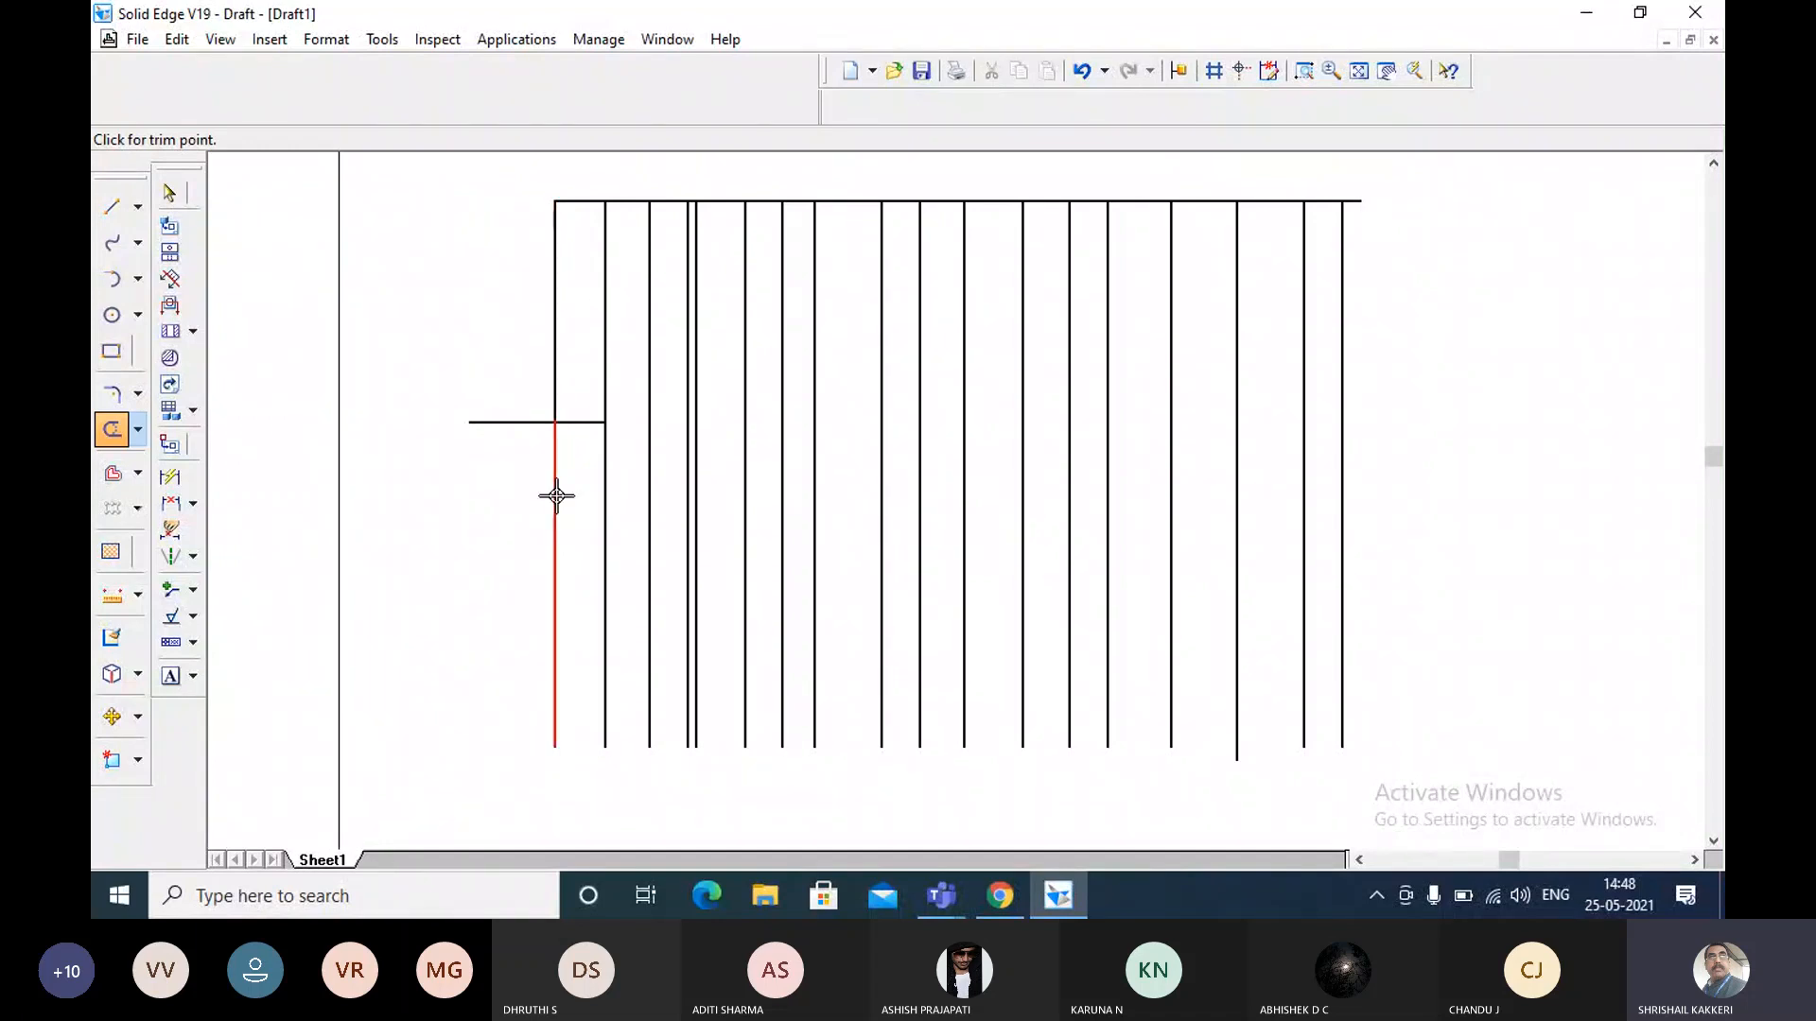
left_click(556, 497)
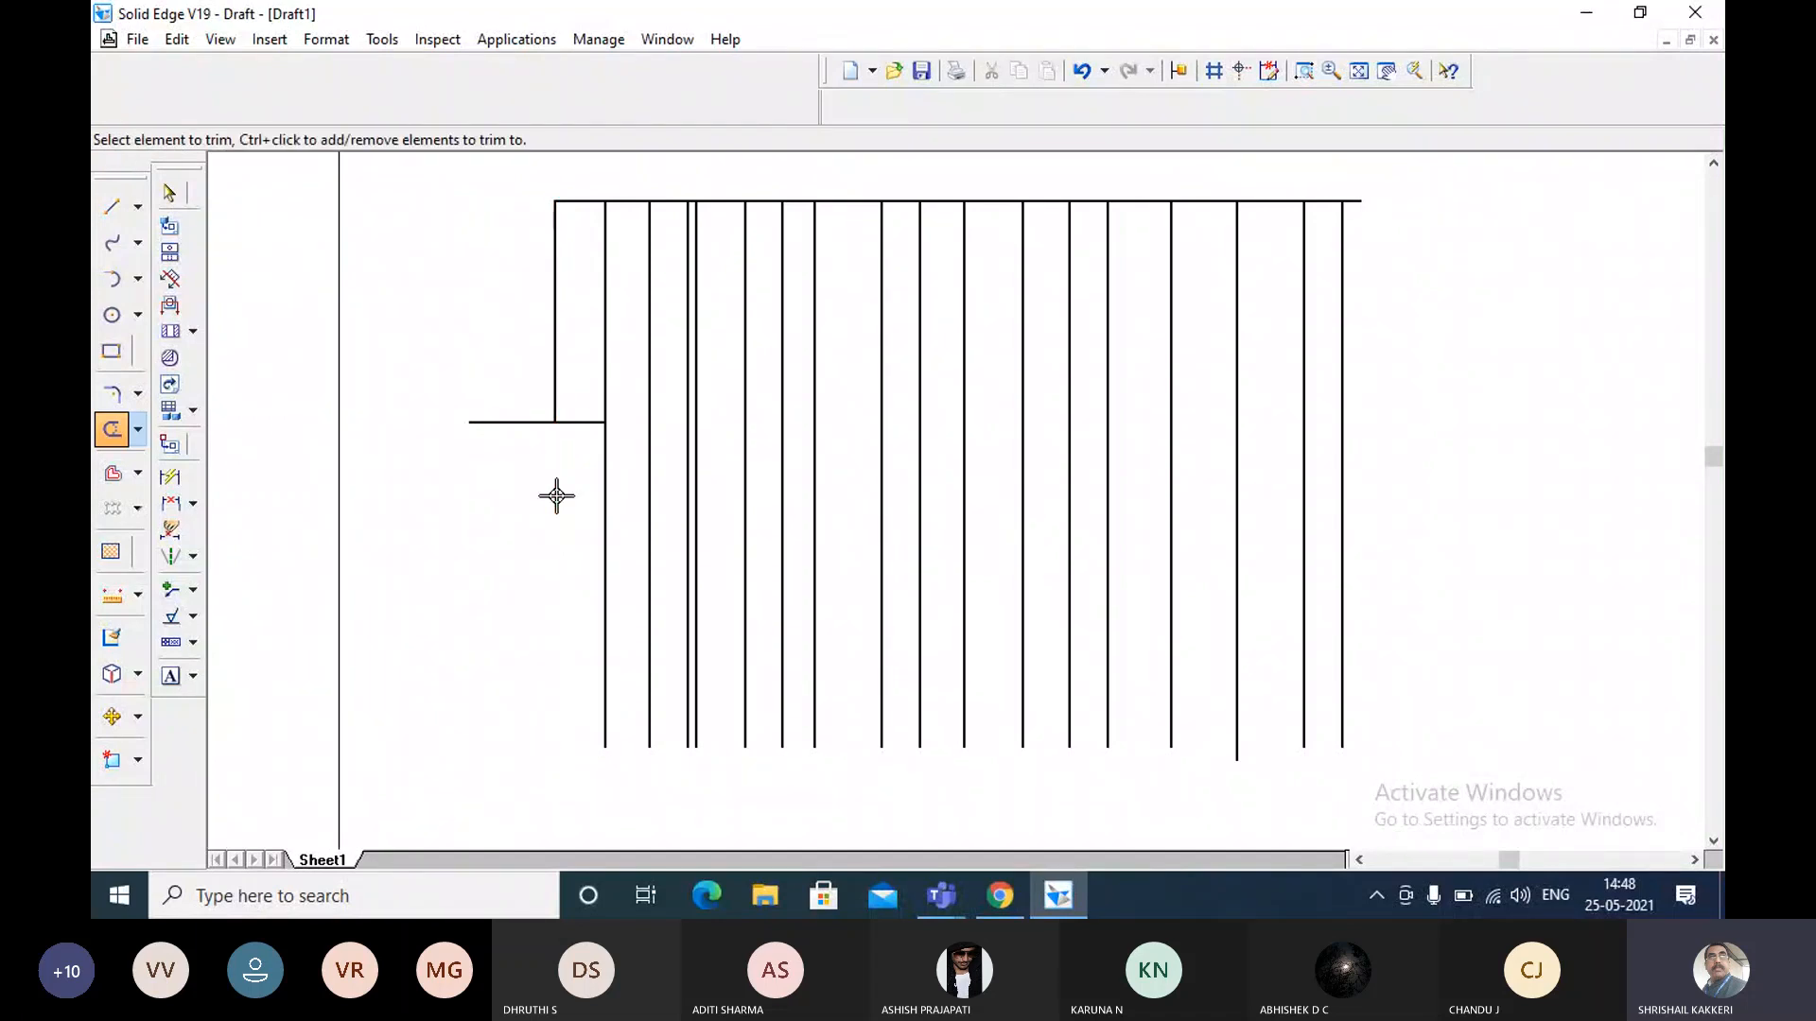
key("Escape")
left_click(512, 422)
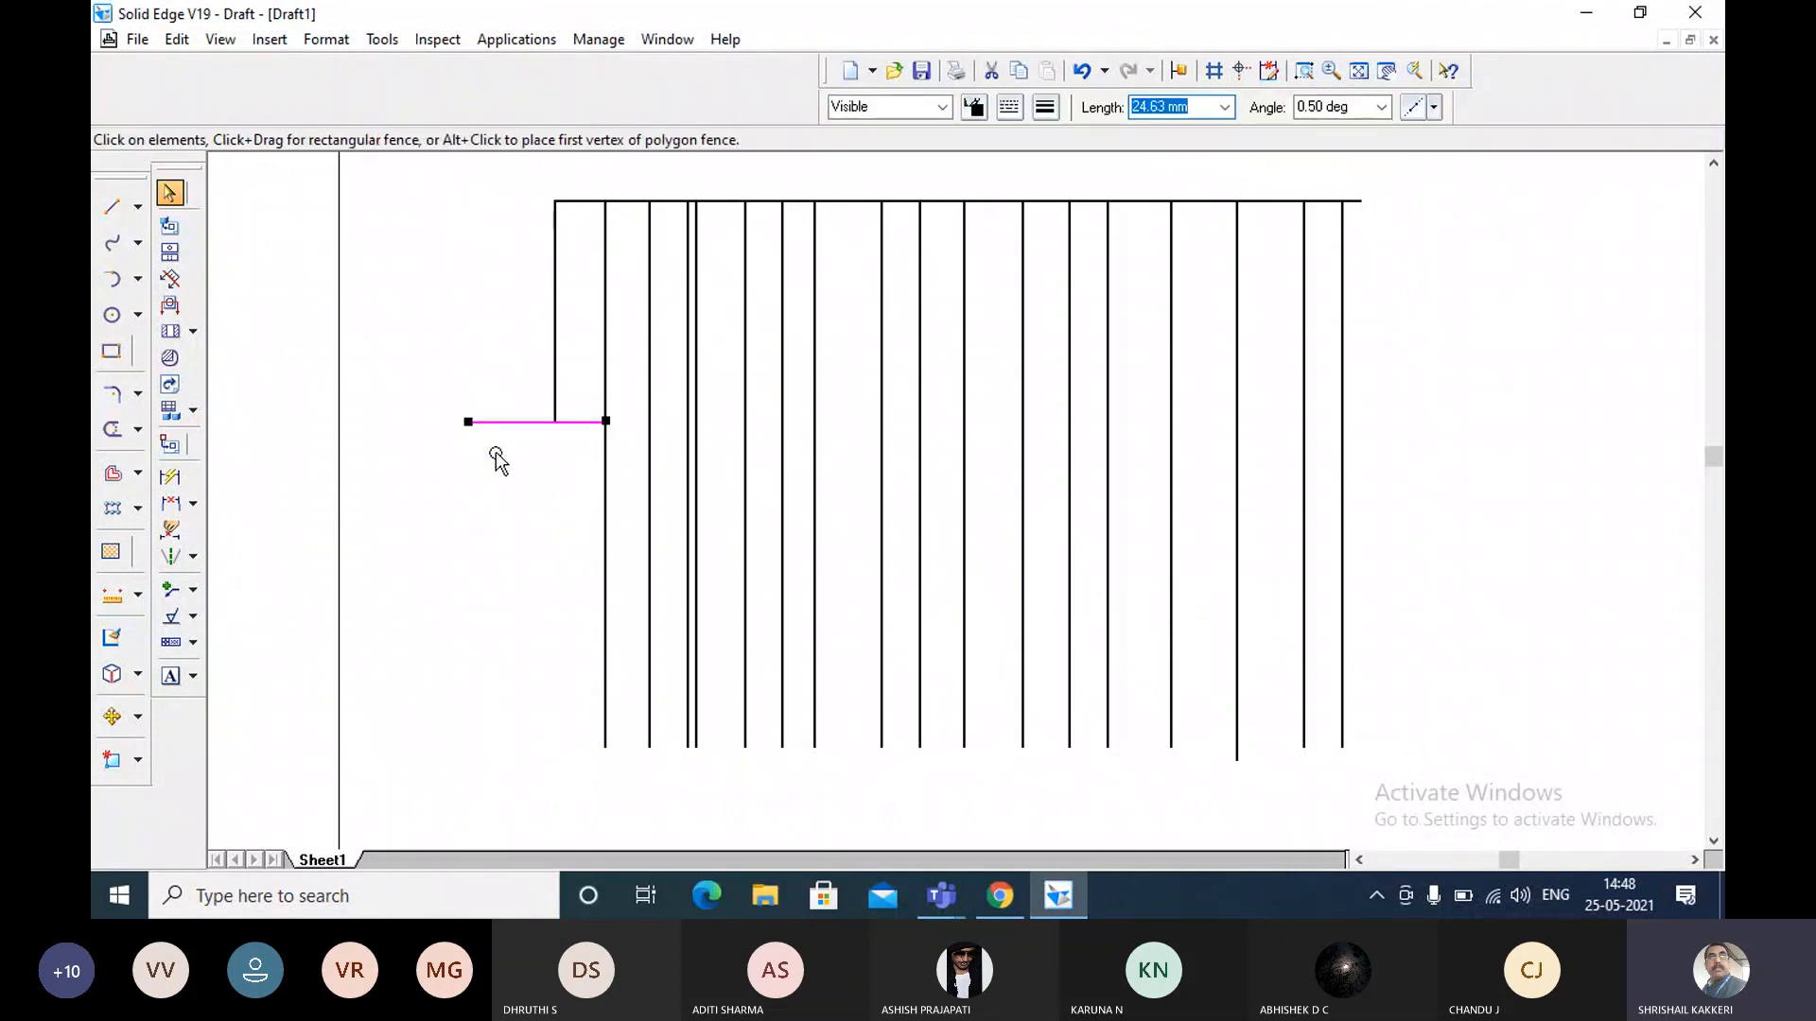
left_click(496, 451)
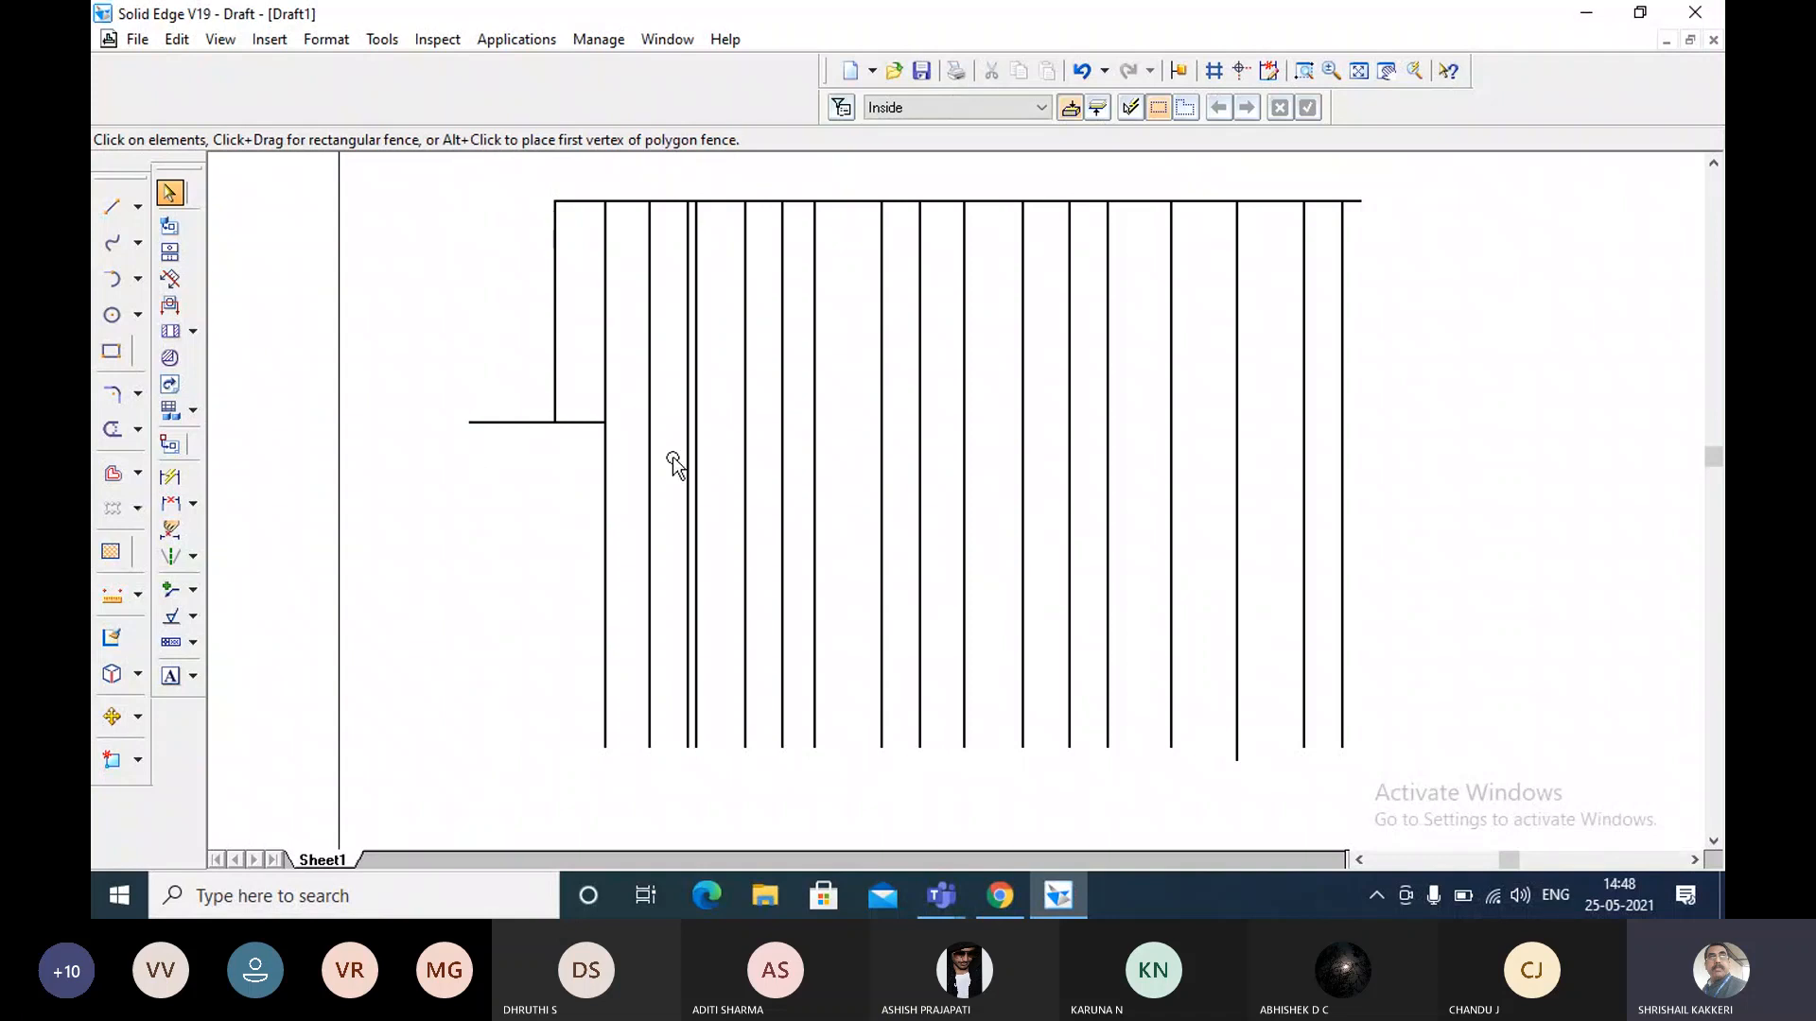
left_click(98, 208)
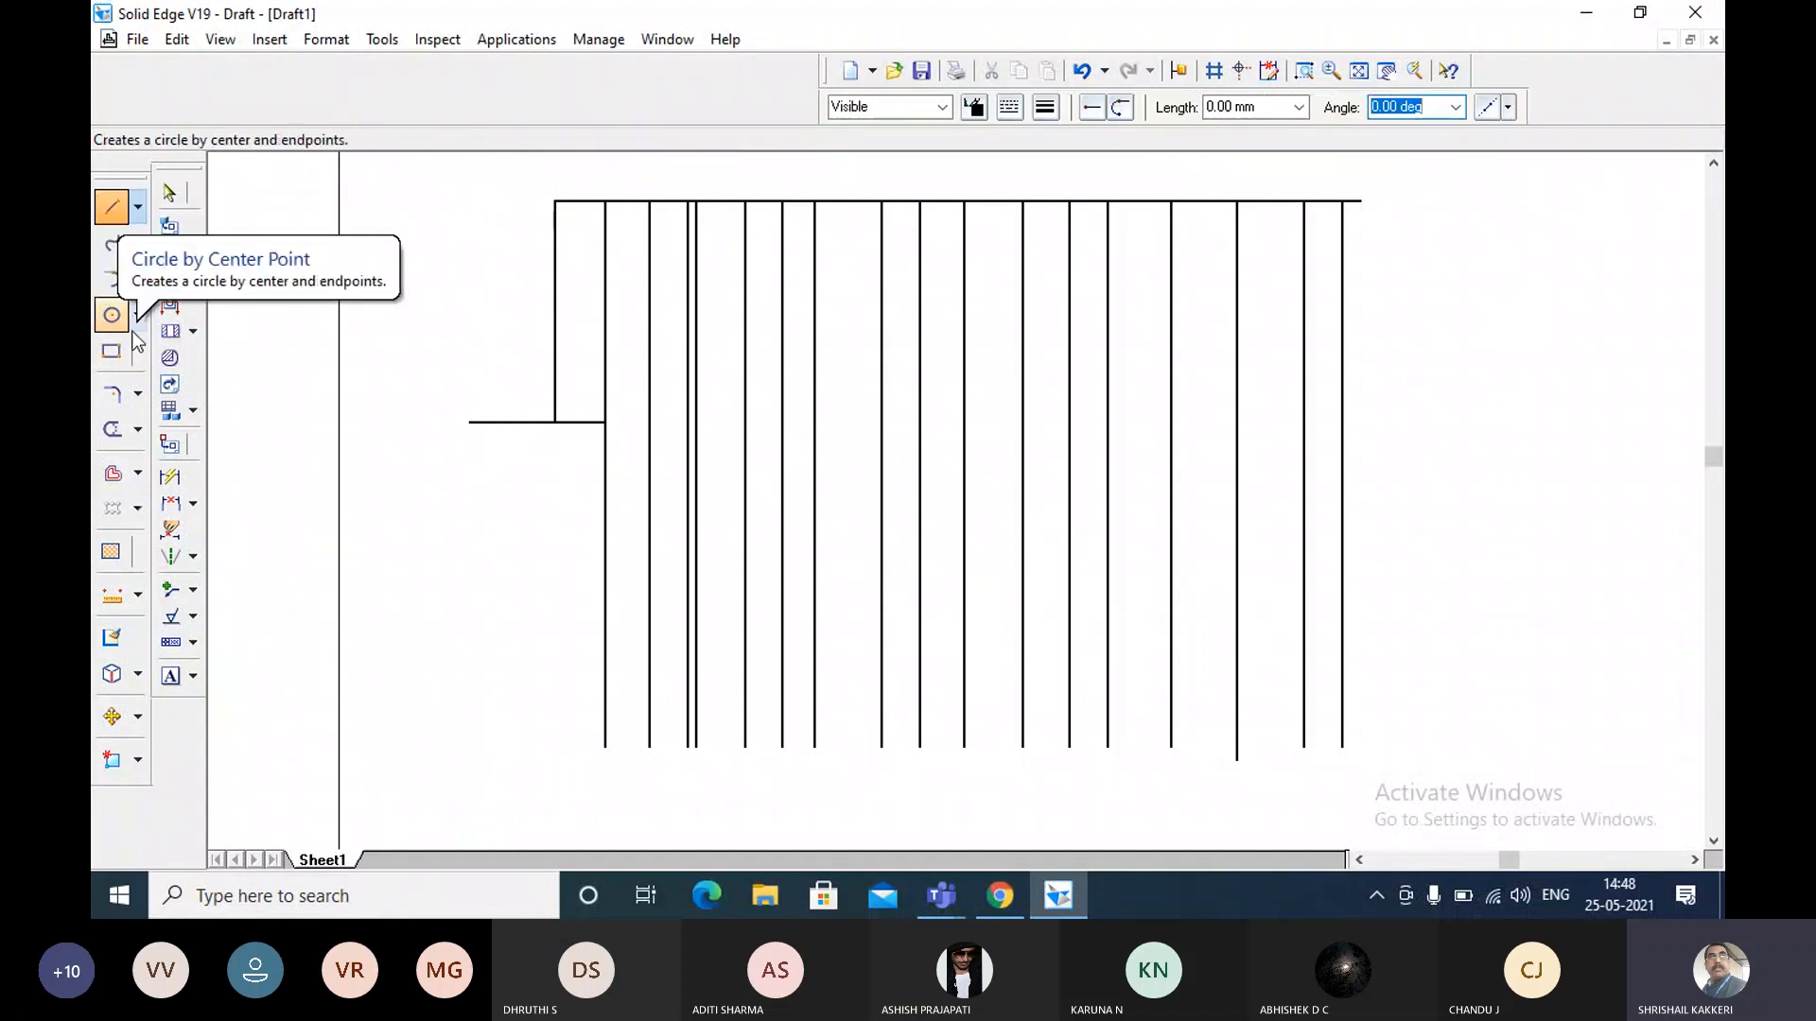
key("Escape")
Undo the trim of the leftmost vertical line and delete the short horizontal line crossing it.
left_click(495, 422)
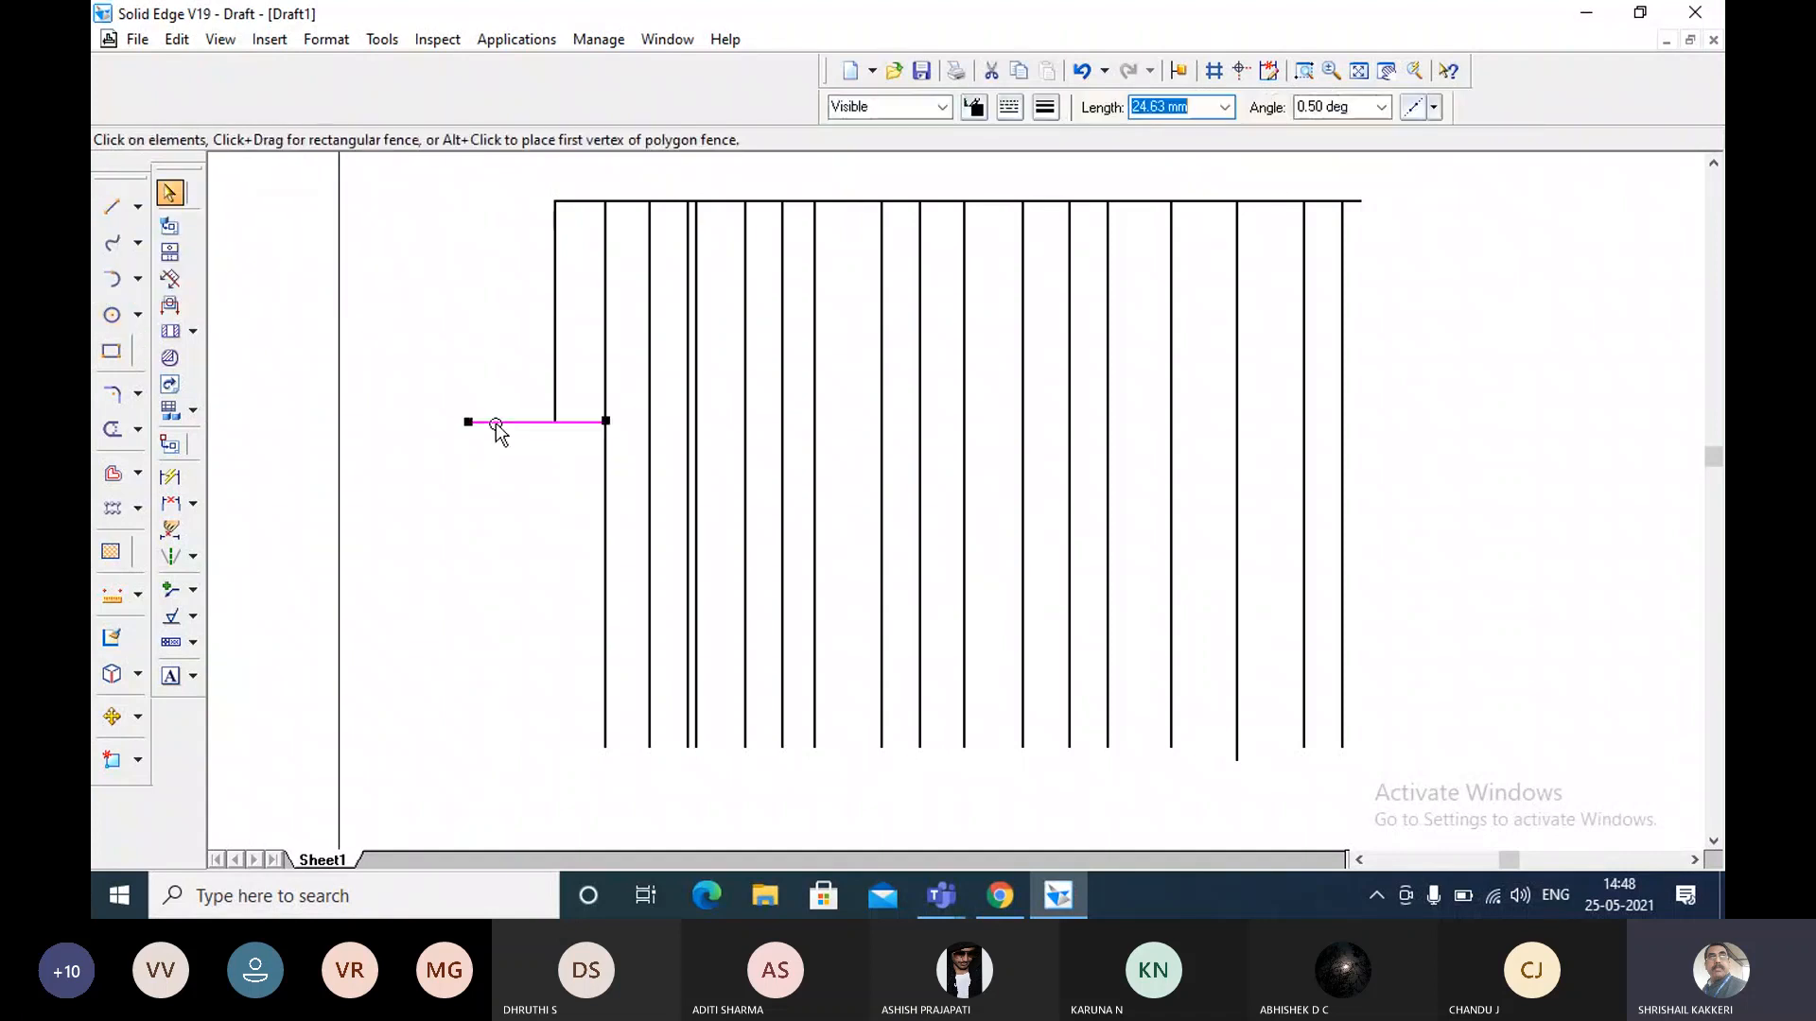
key("Delete")
left_click(1079, 73)
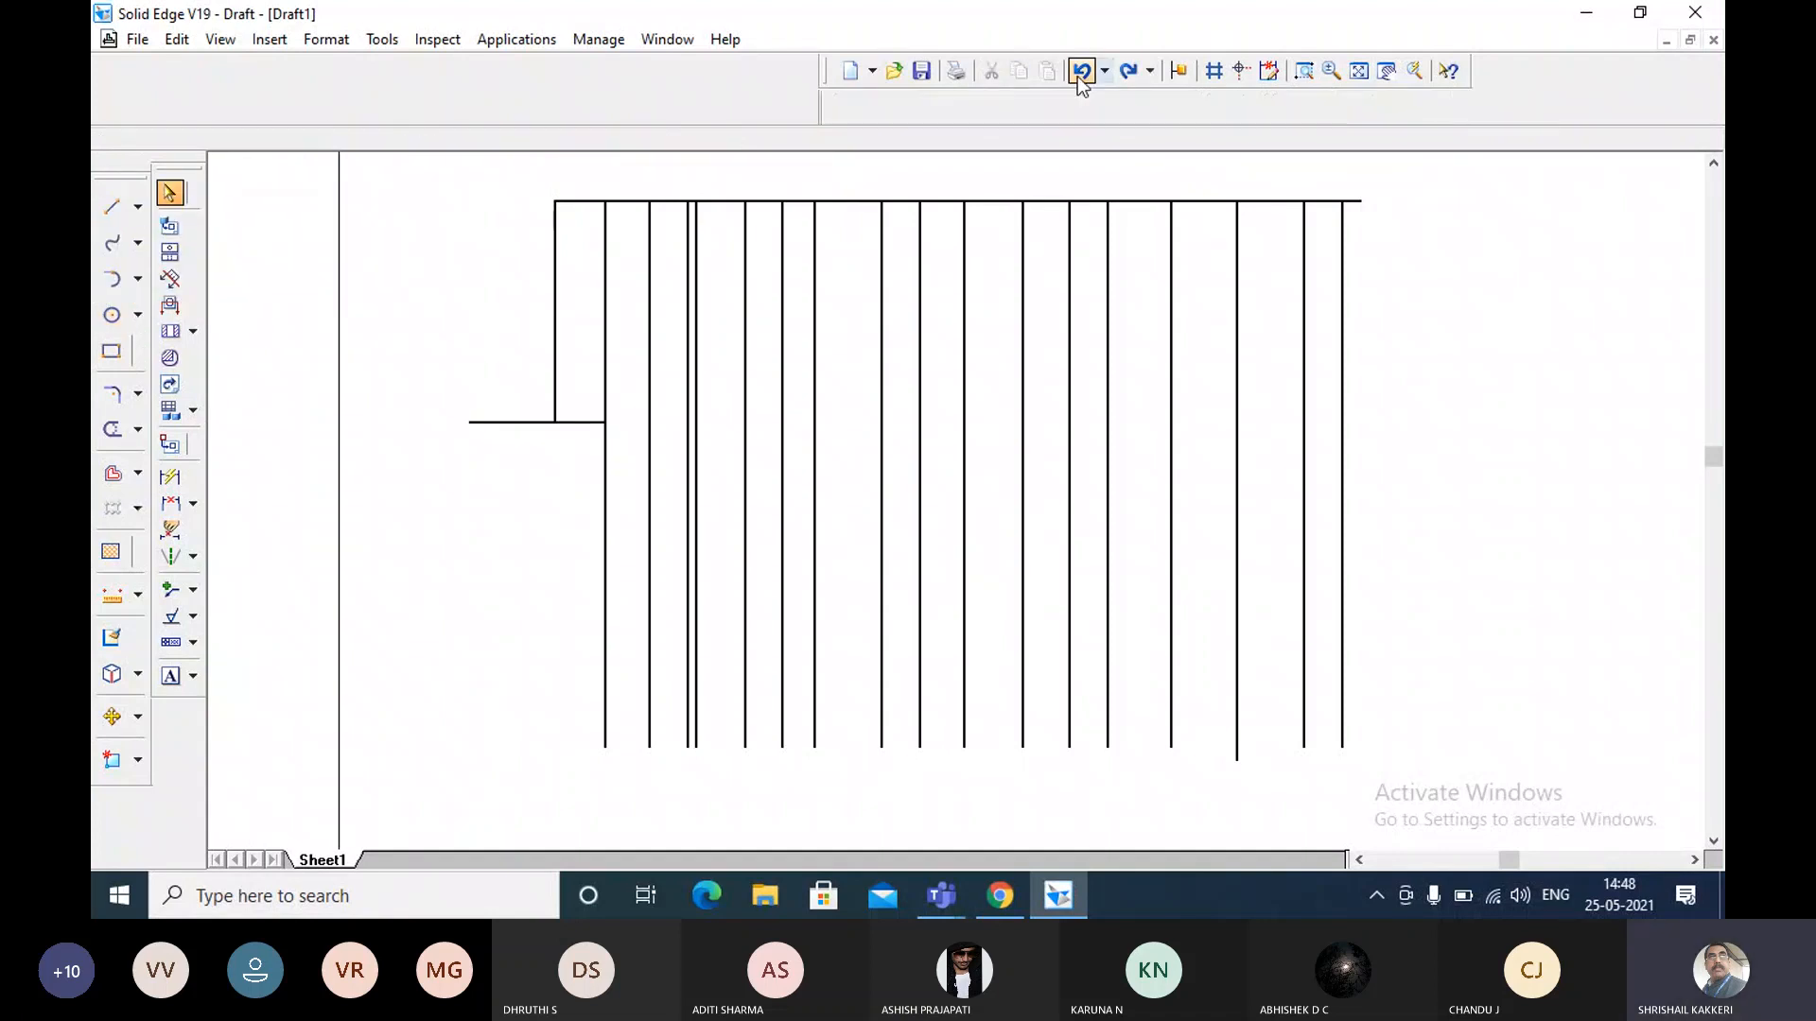
left_click(1079, 71)
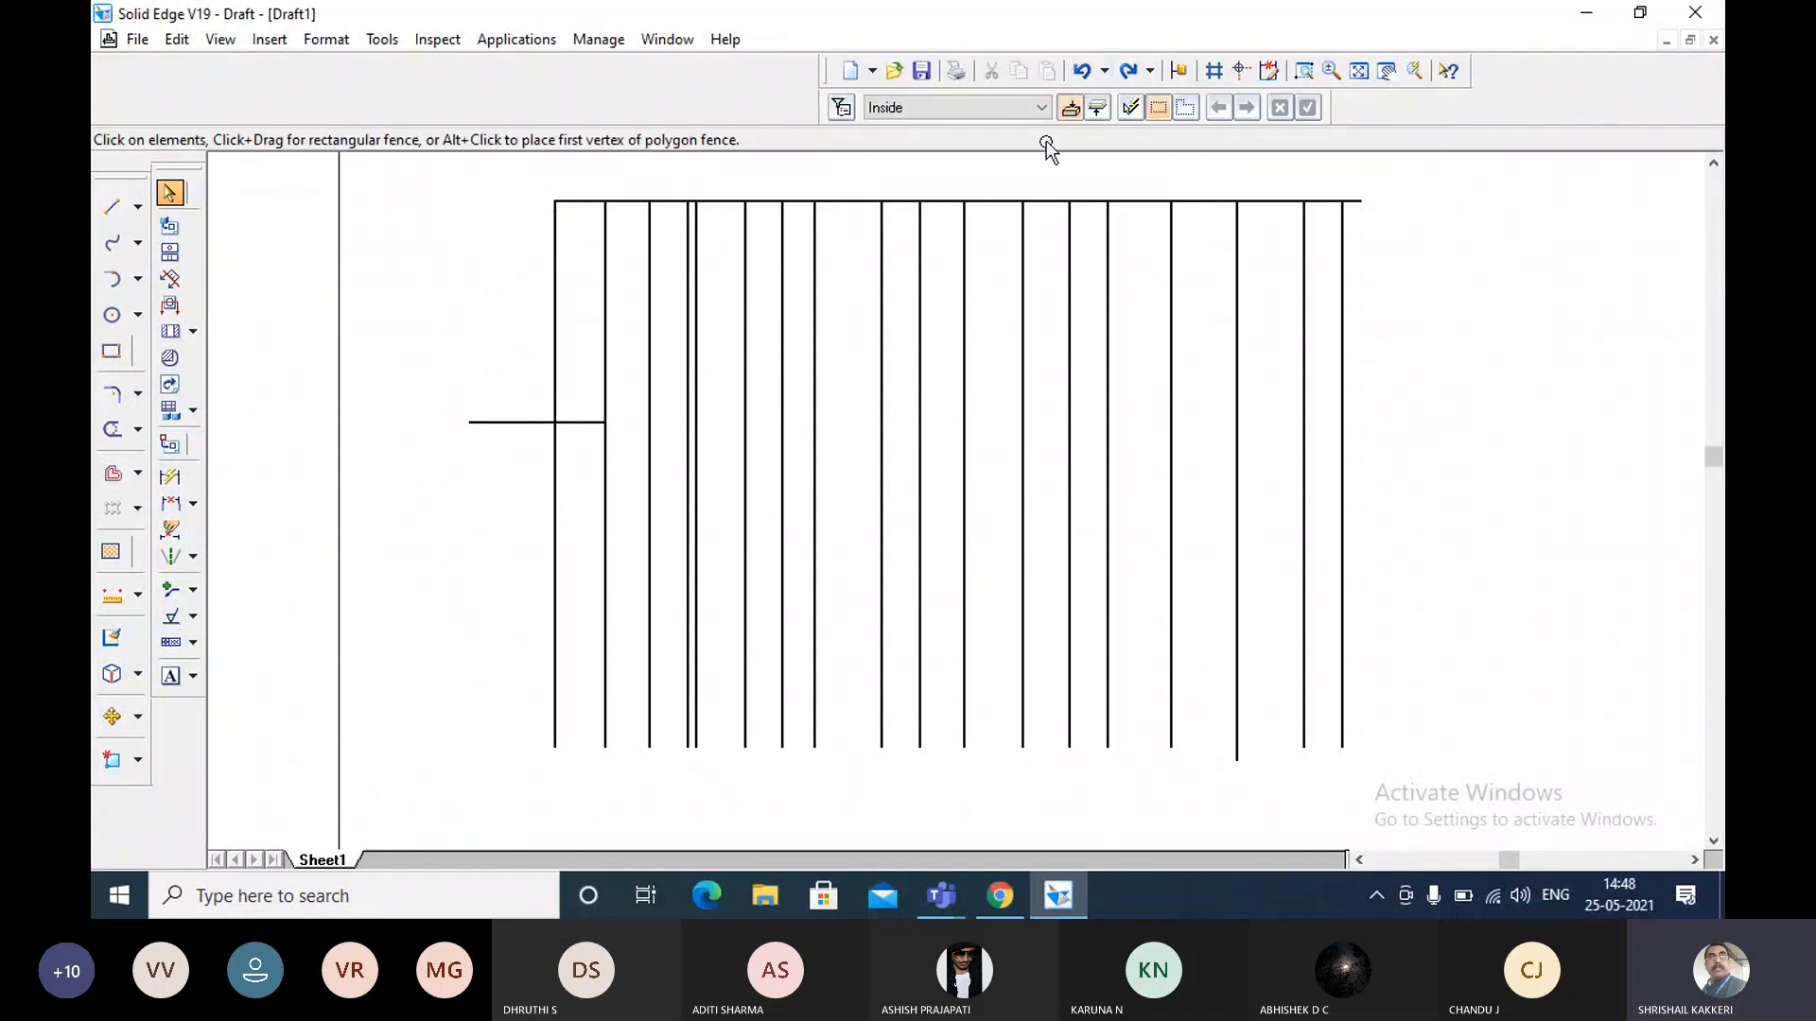
left_click(504, 422)
key("Delete")
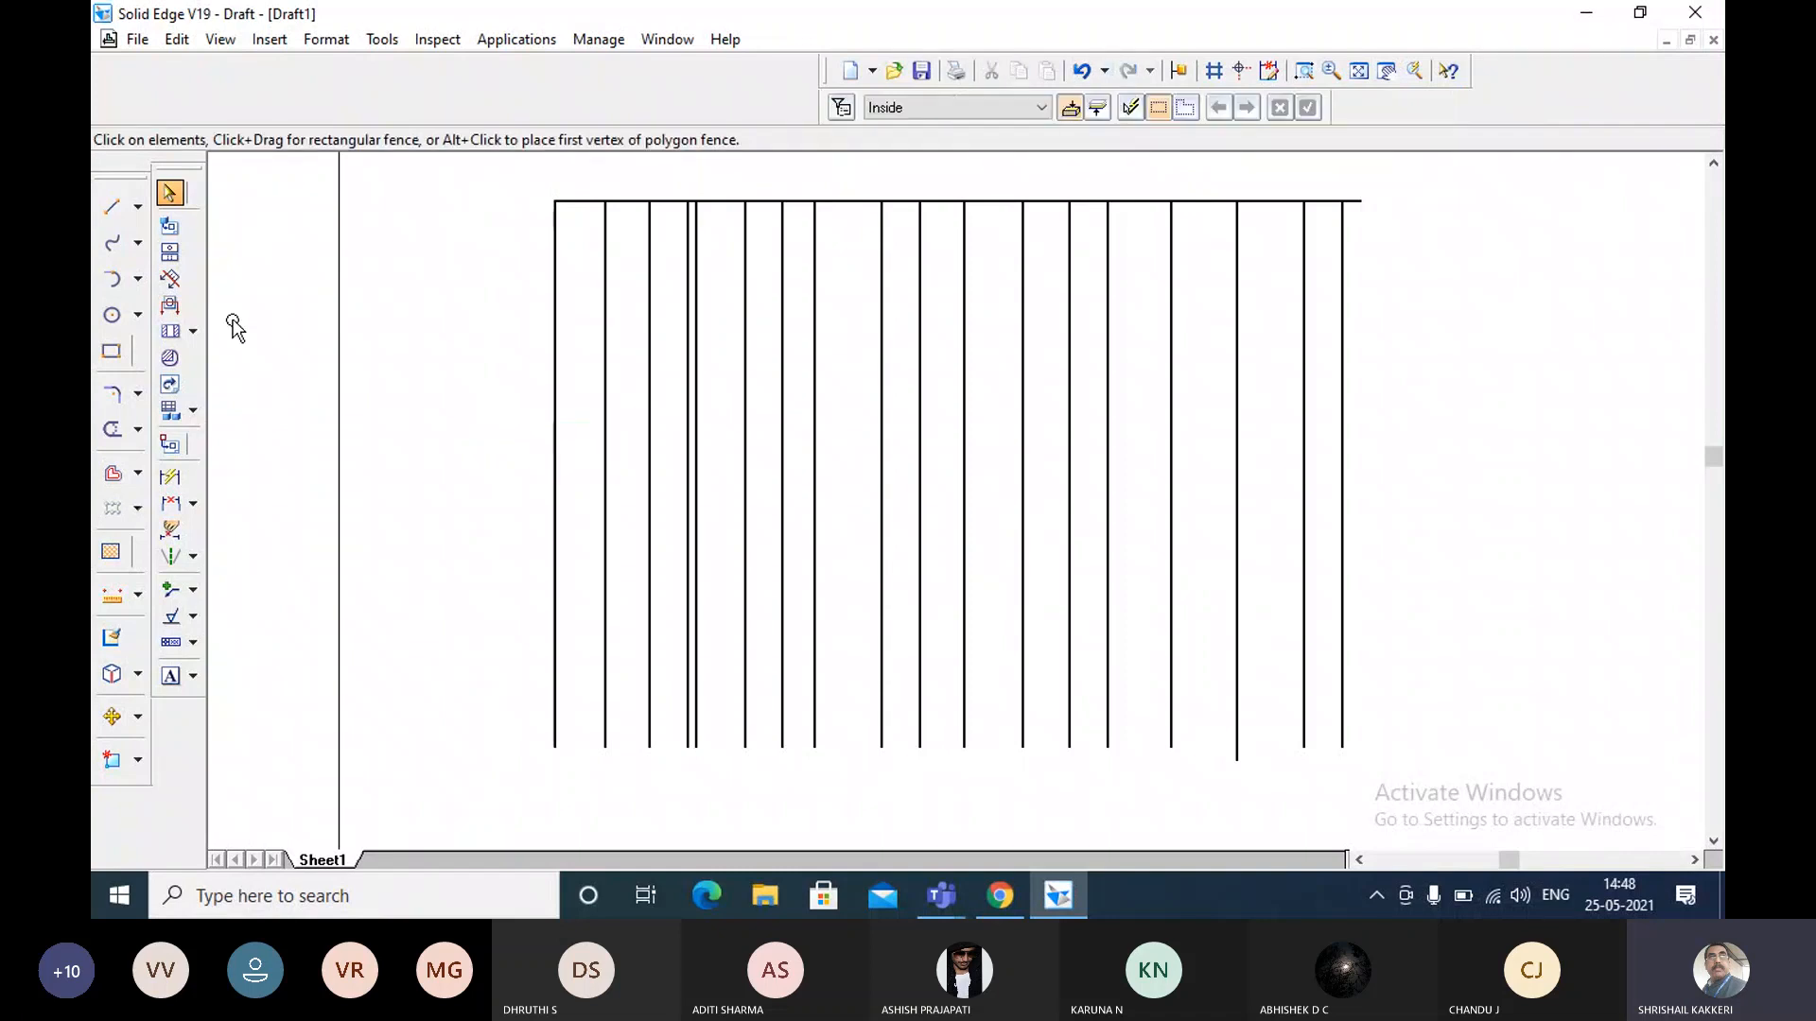
Copy the upper horizontal line down to about mid-height so that it crosses all the vertical lines.
left_click(583, 201)
left_click(109, 719)
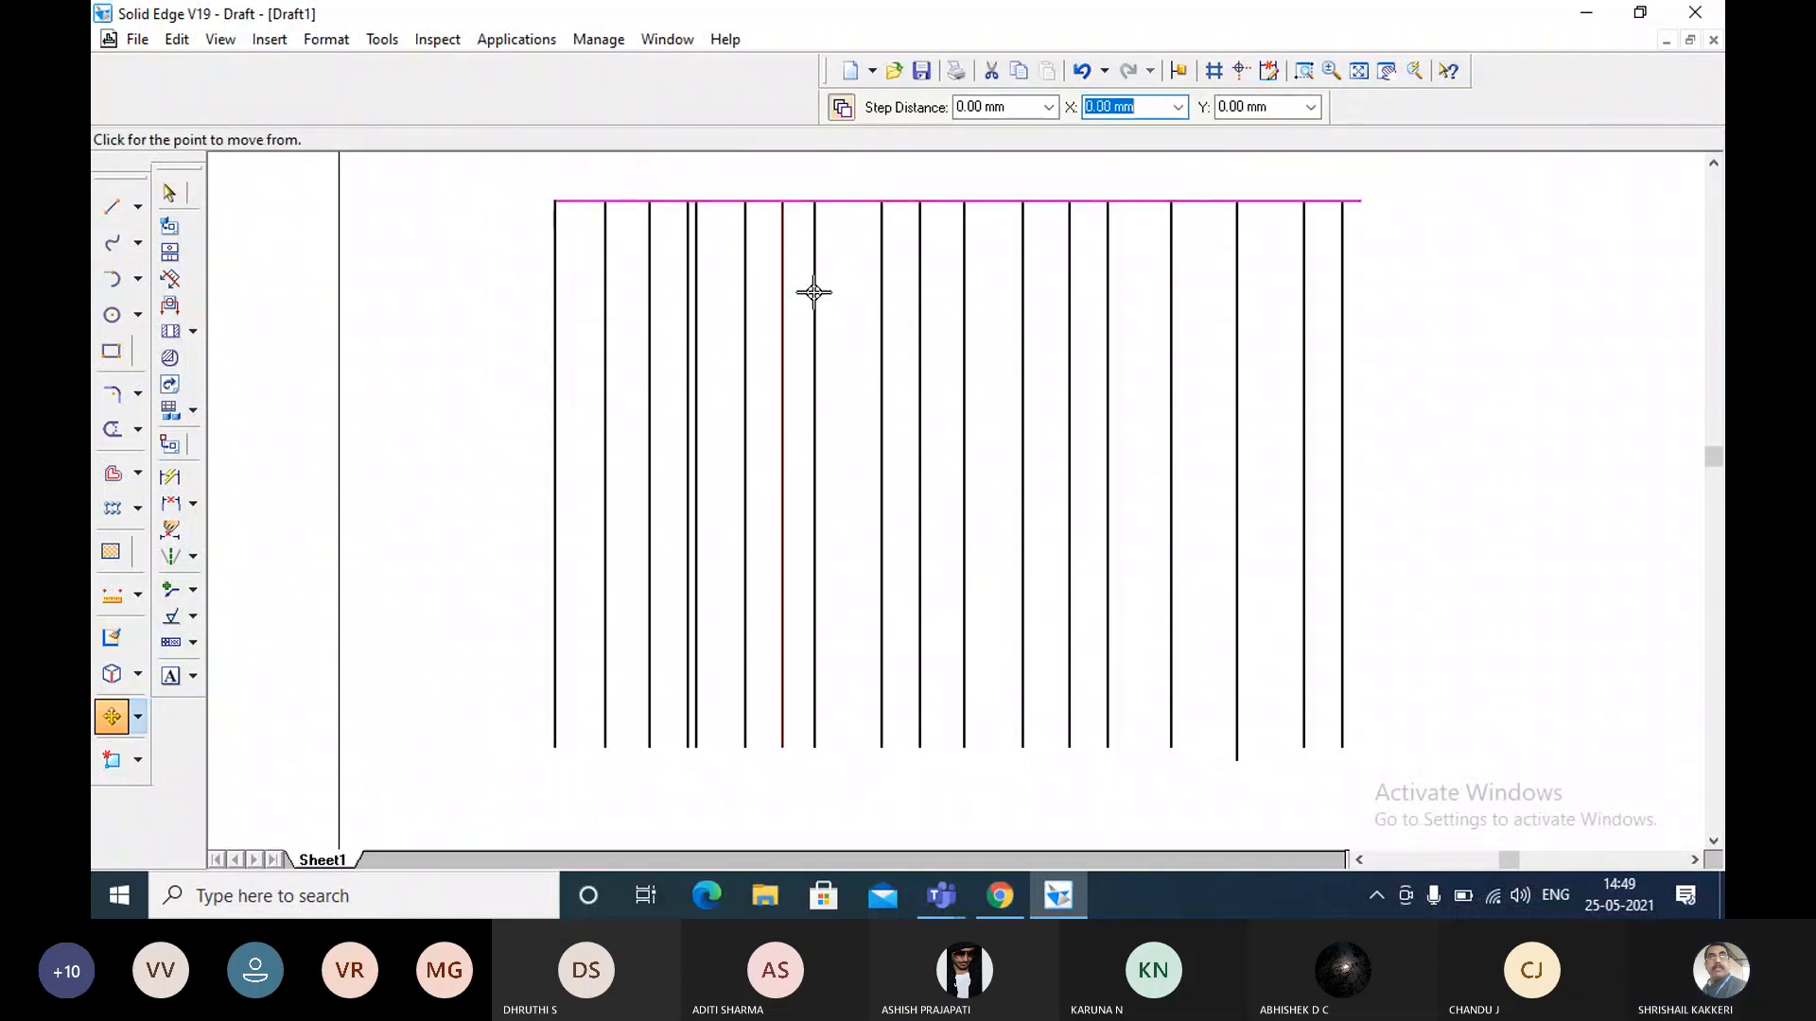
left_click(1360, 200)
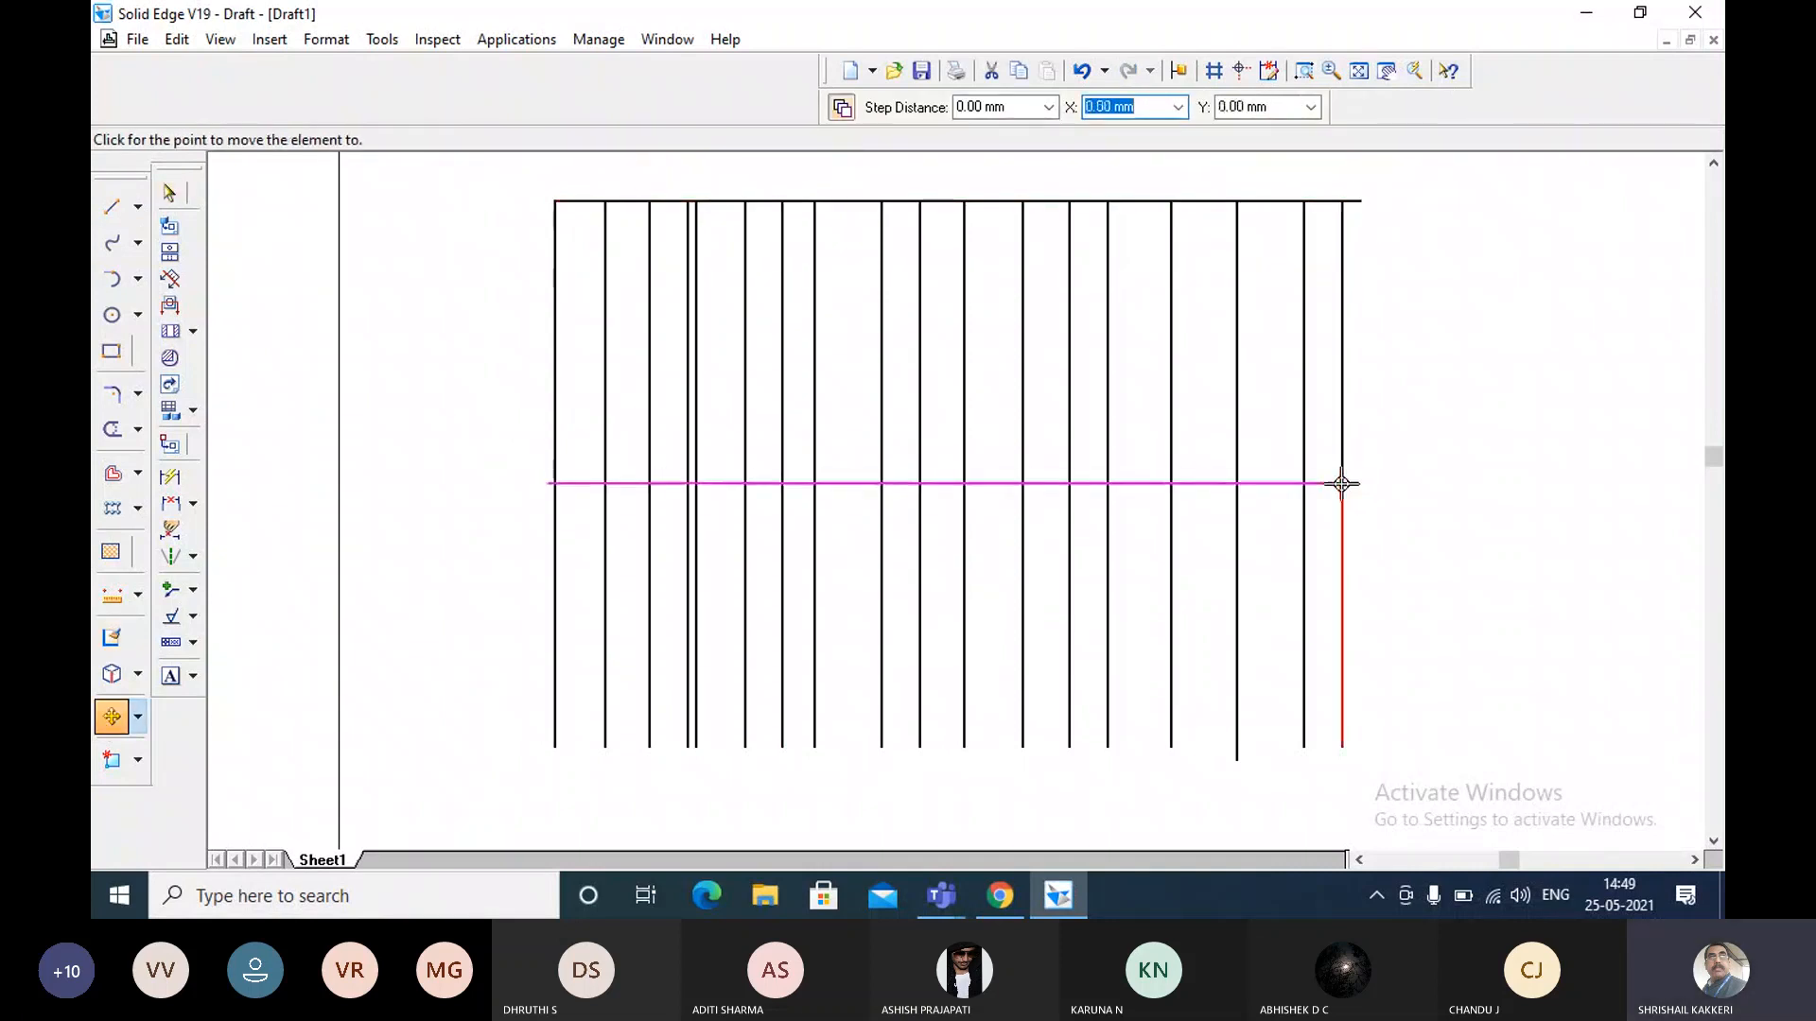
left_click(1340, 483)
key("Escape")
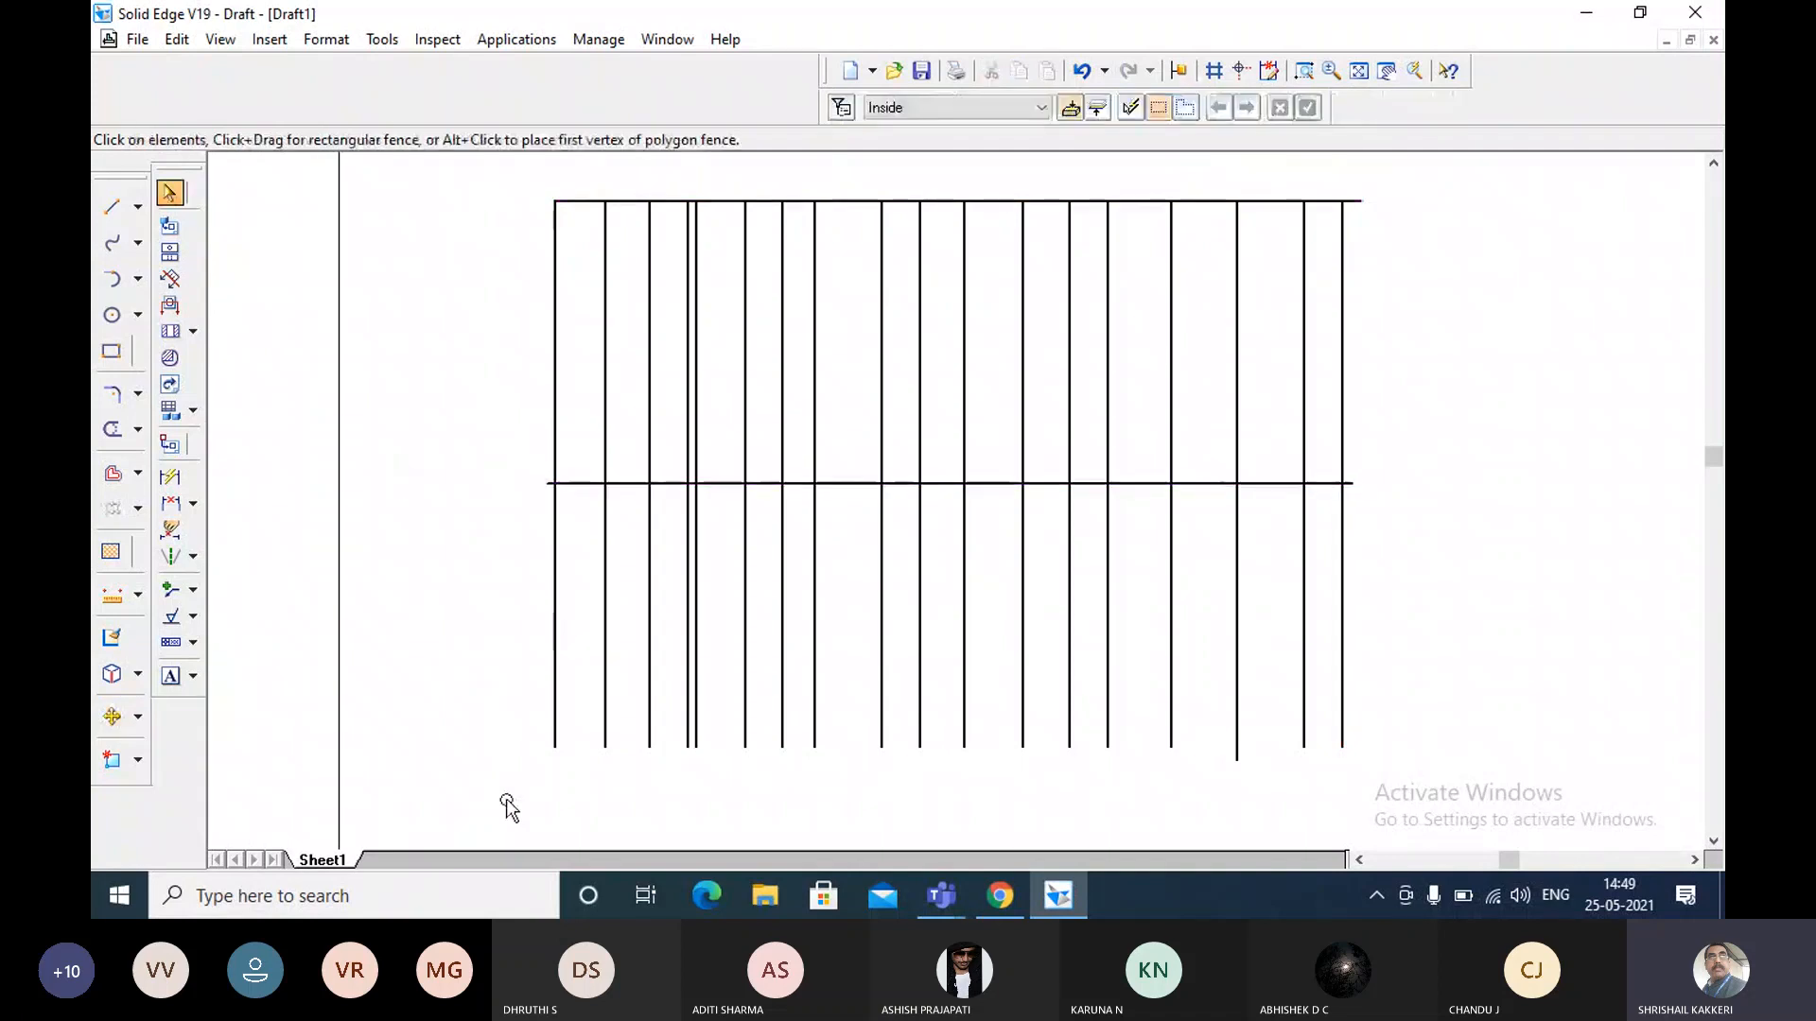
Trim the lower parts of the eight leftmost vertical lines, one by one, below the mid-height horizontal line.
left_click(112, 428)
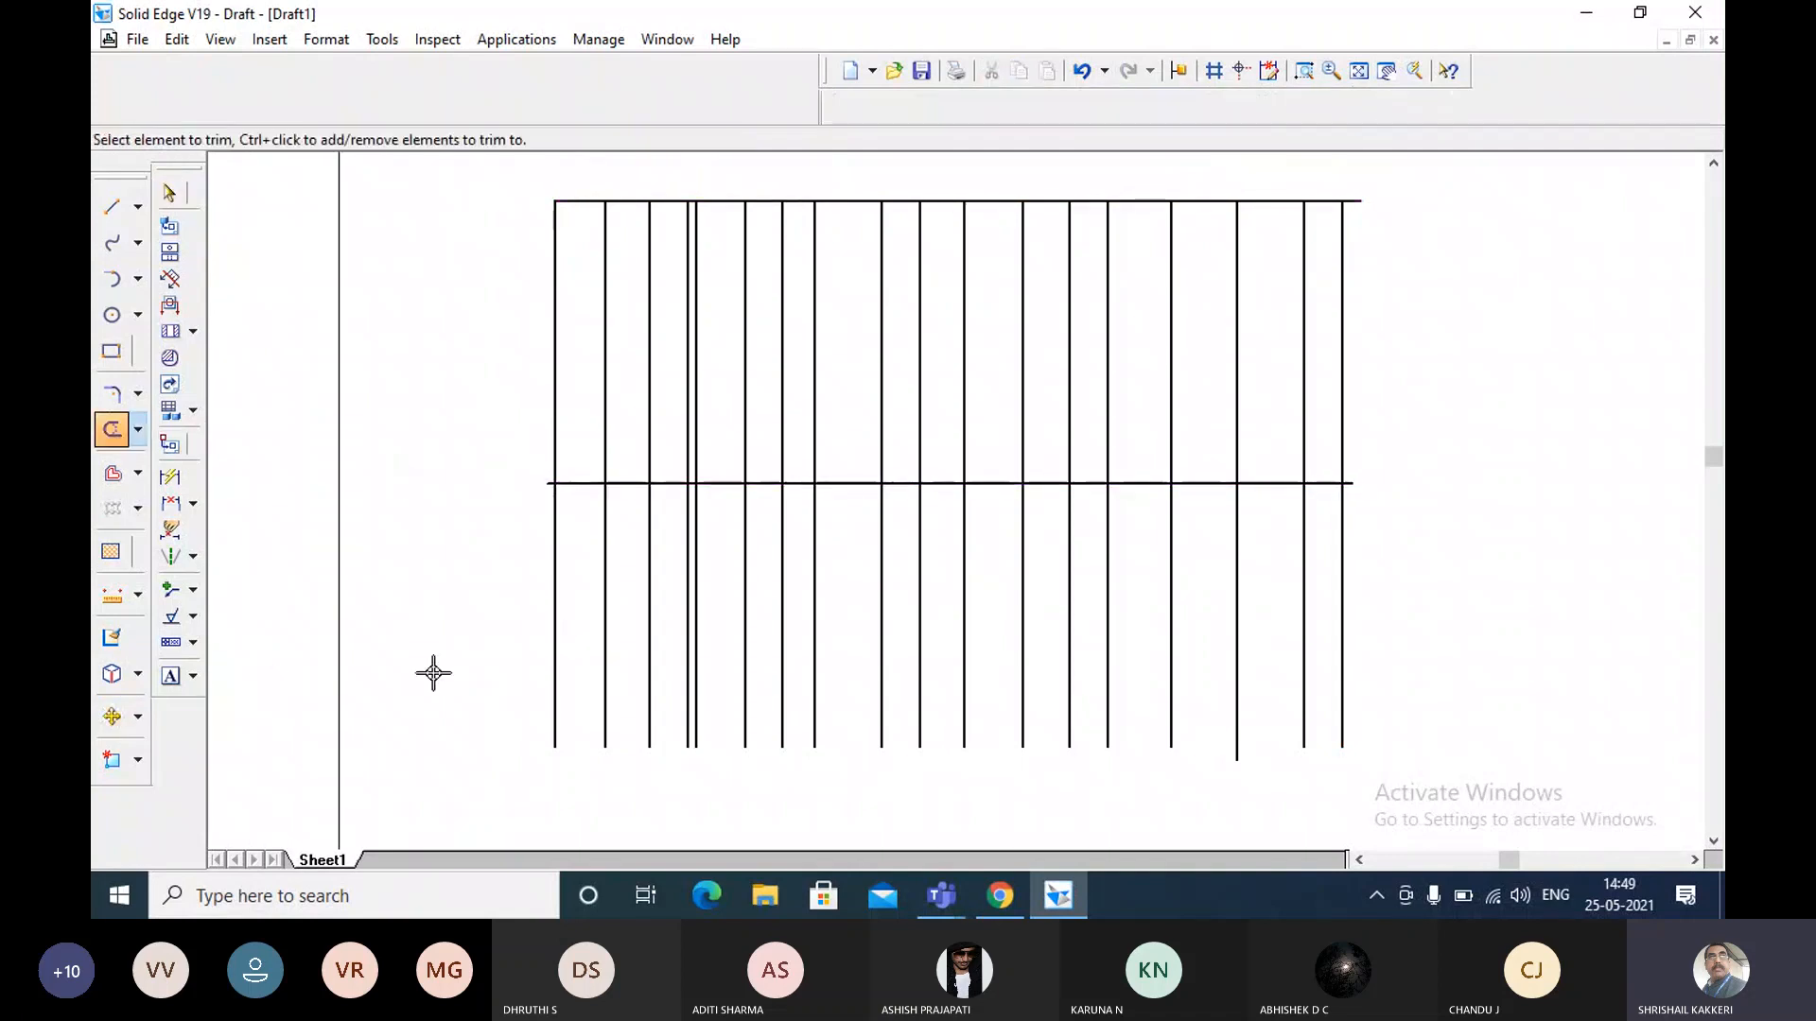
left_click(556, 620)
left_click(604, 612)
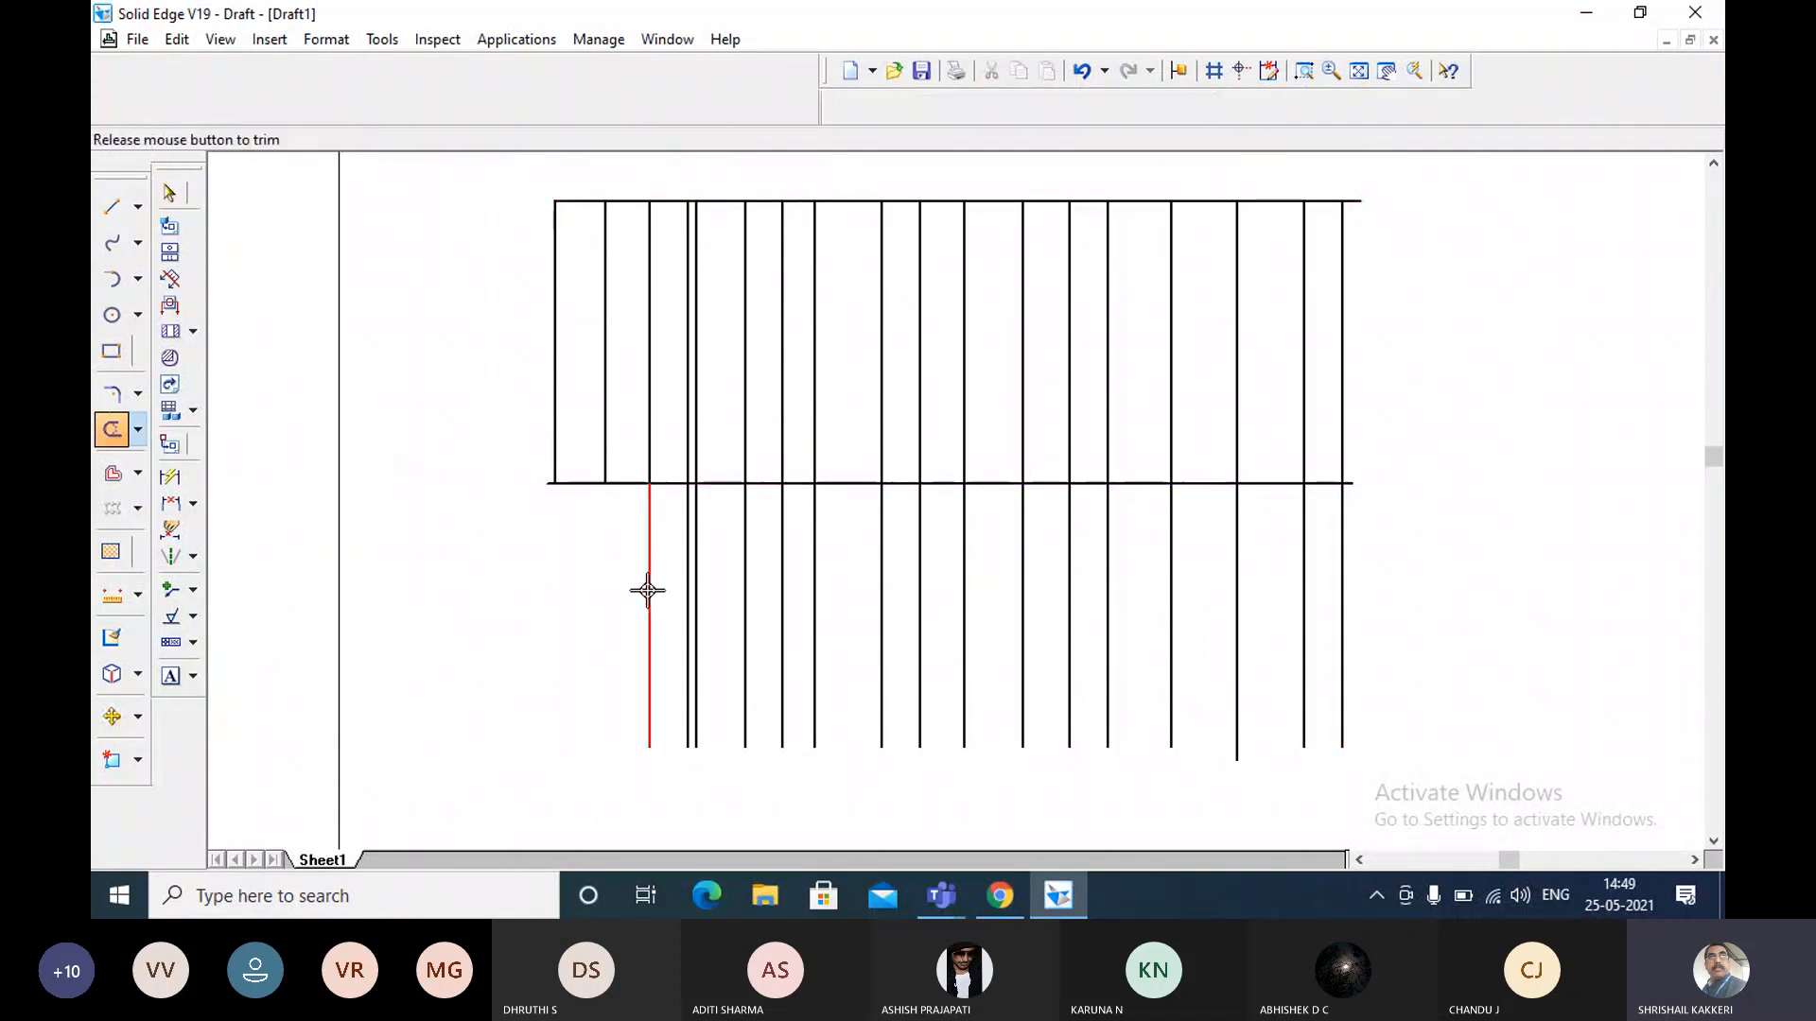
left_click(648, 590)
left_click(696, 600)
left_click(691, 599)
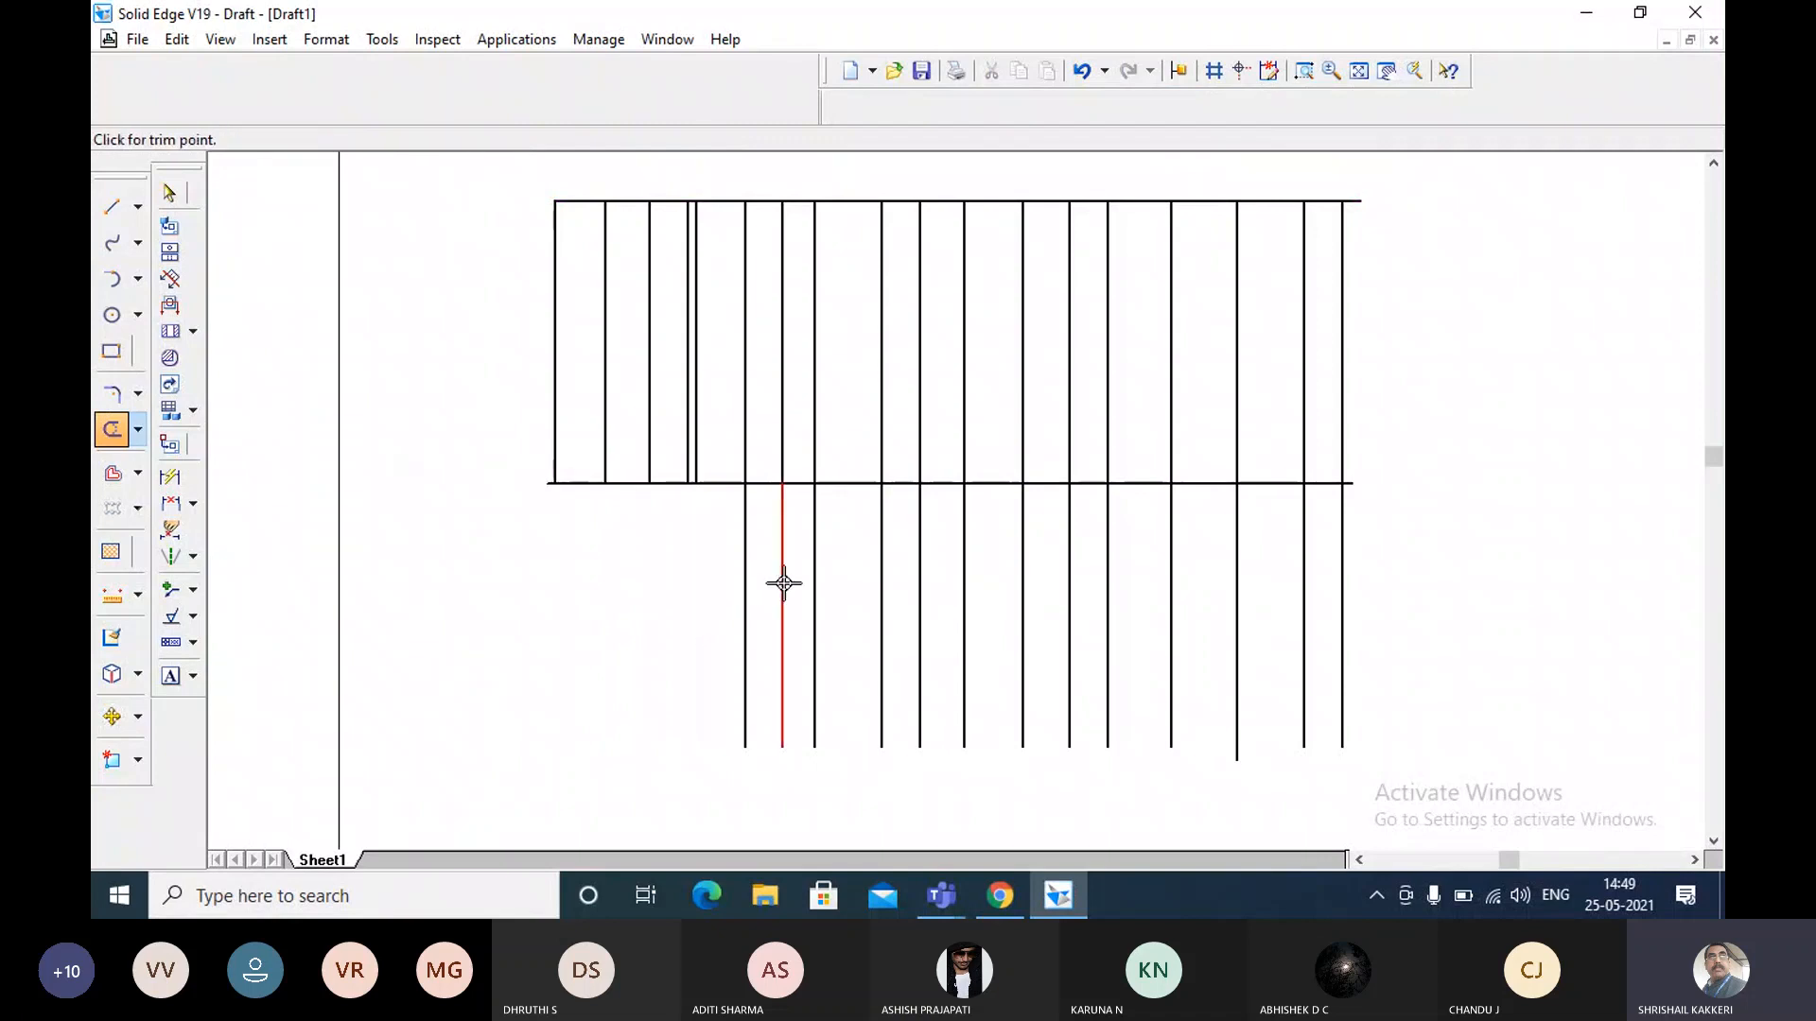
left_click(782, 583)
left_click(813, 578)
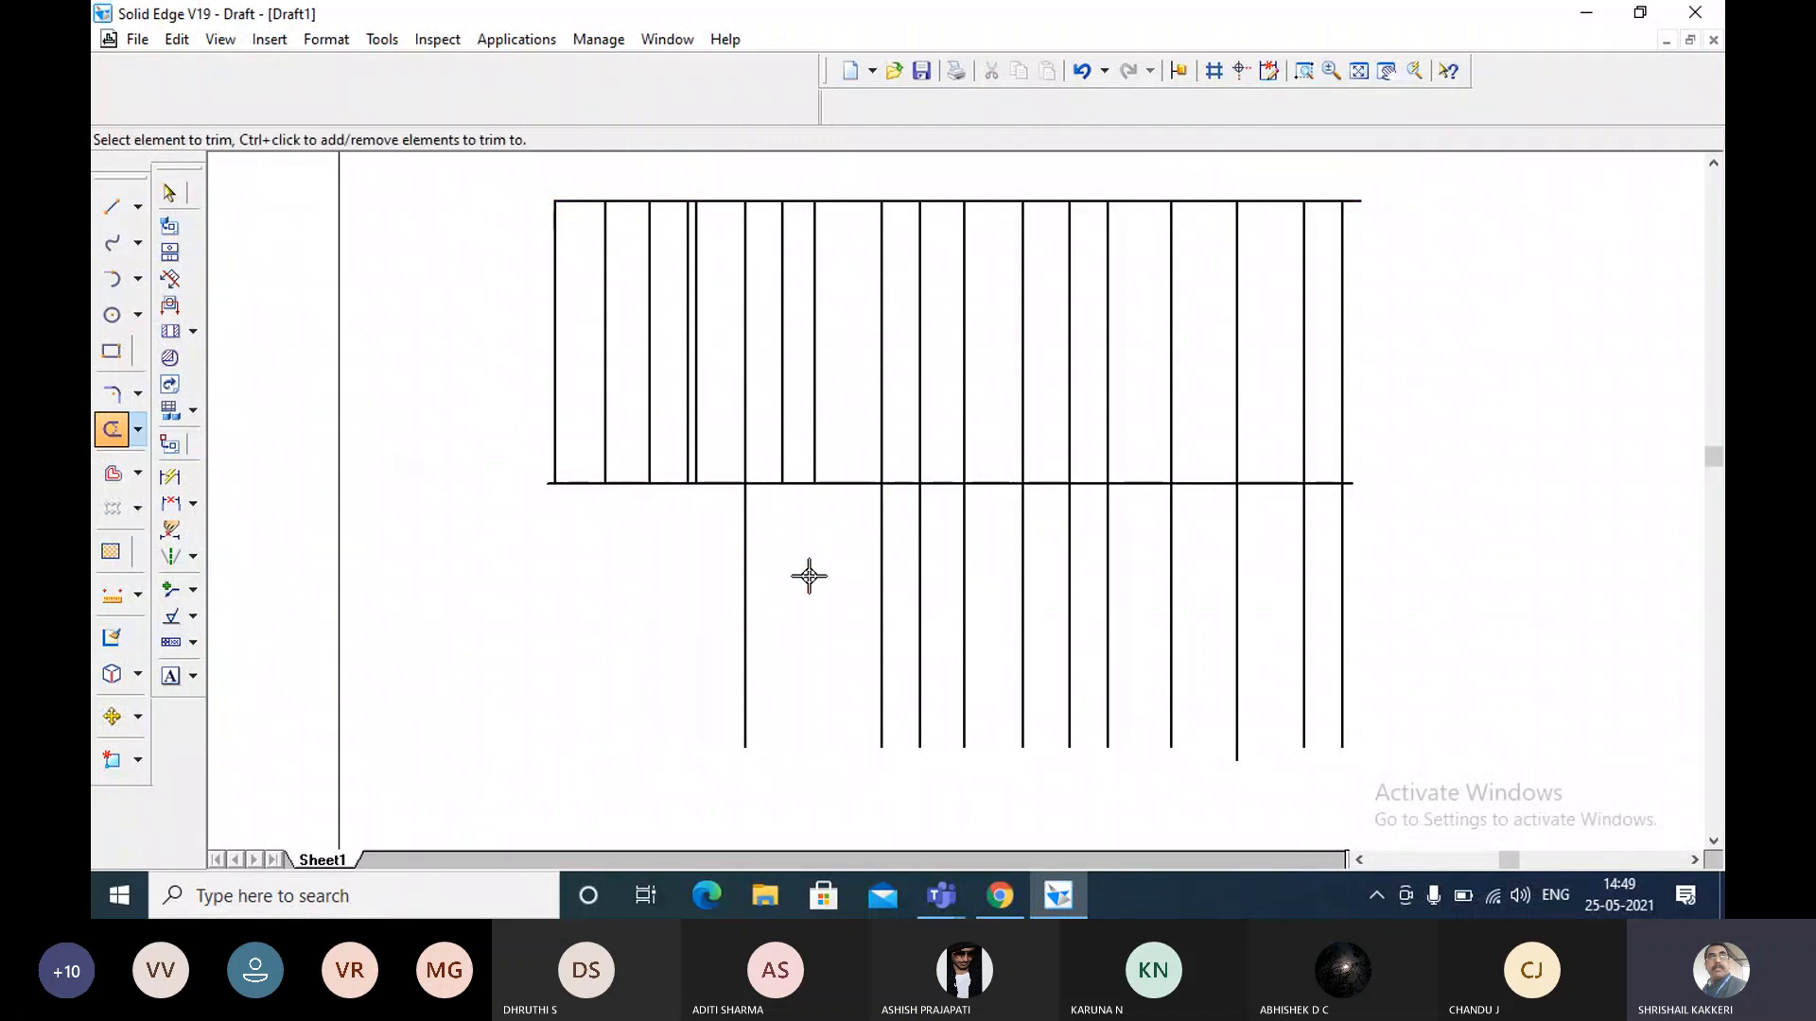
left_click(747, 592)
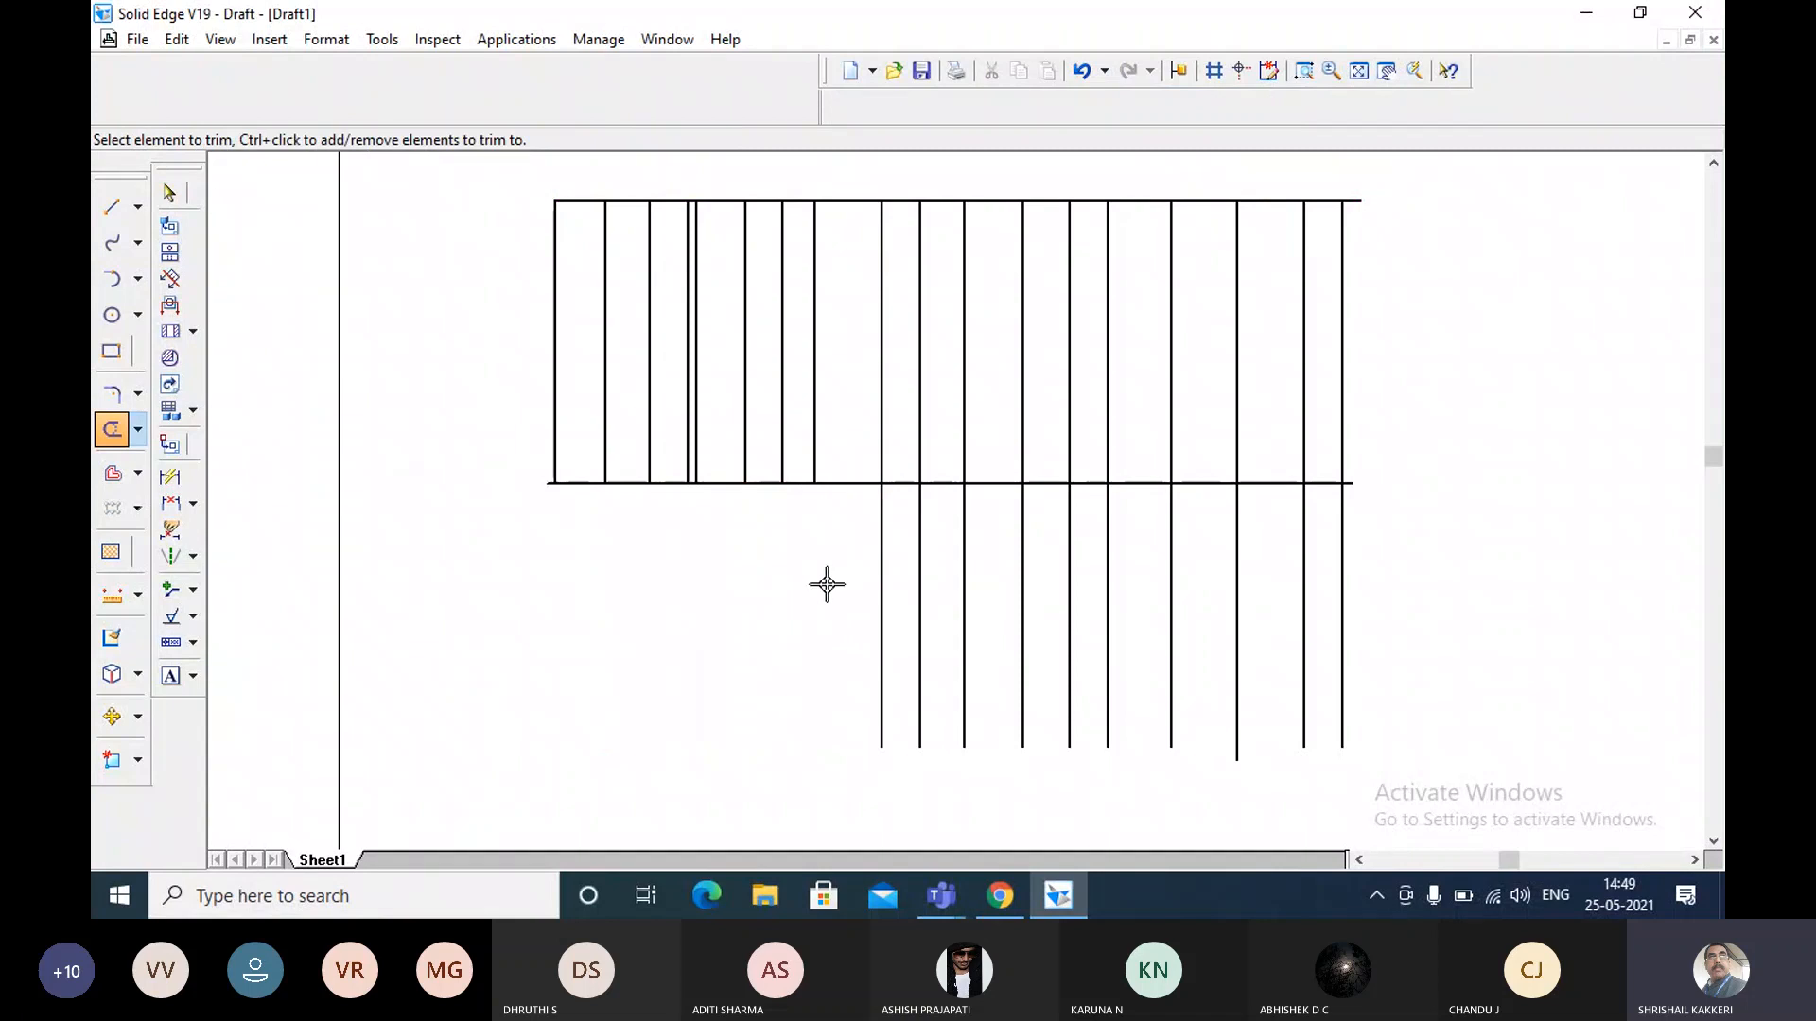
Undo the trims of the eight vertical lines, keeping the mid-height horizontal line on the sheet.
left_click(1083, 71)
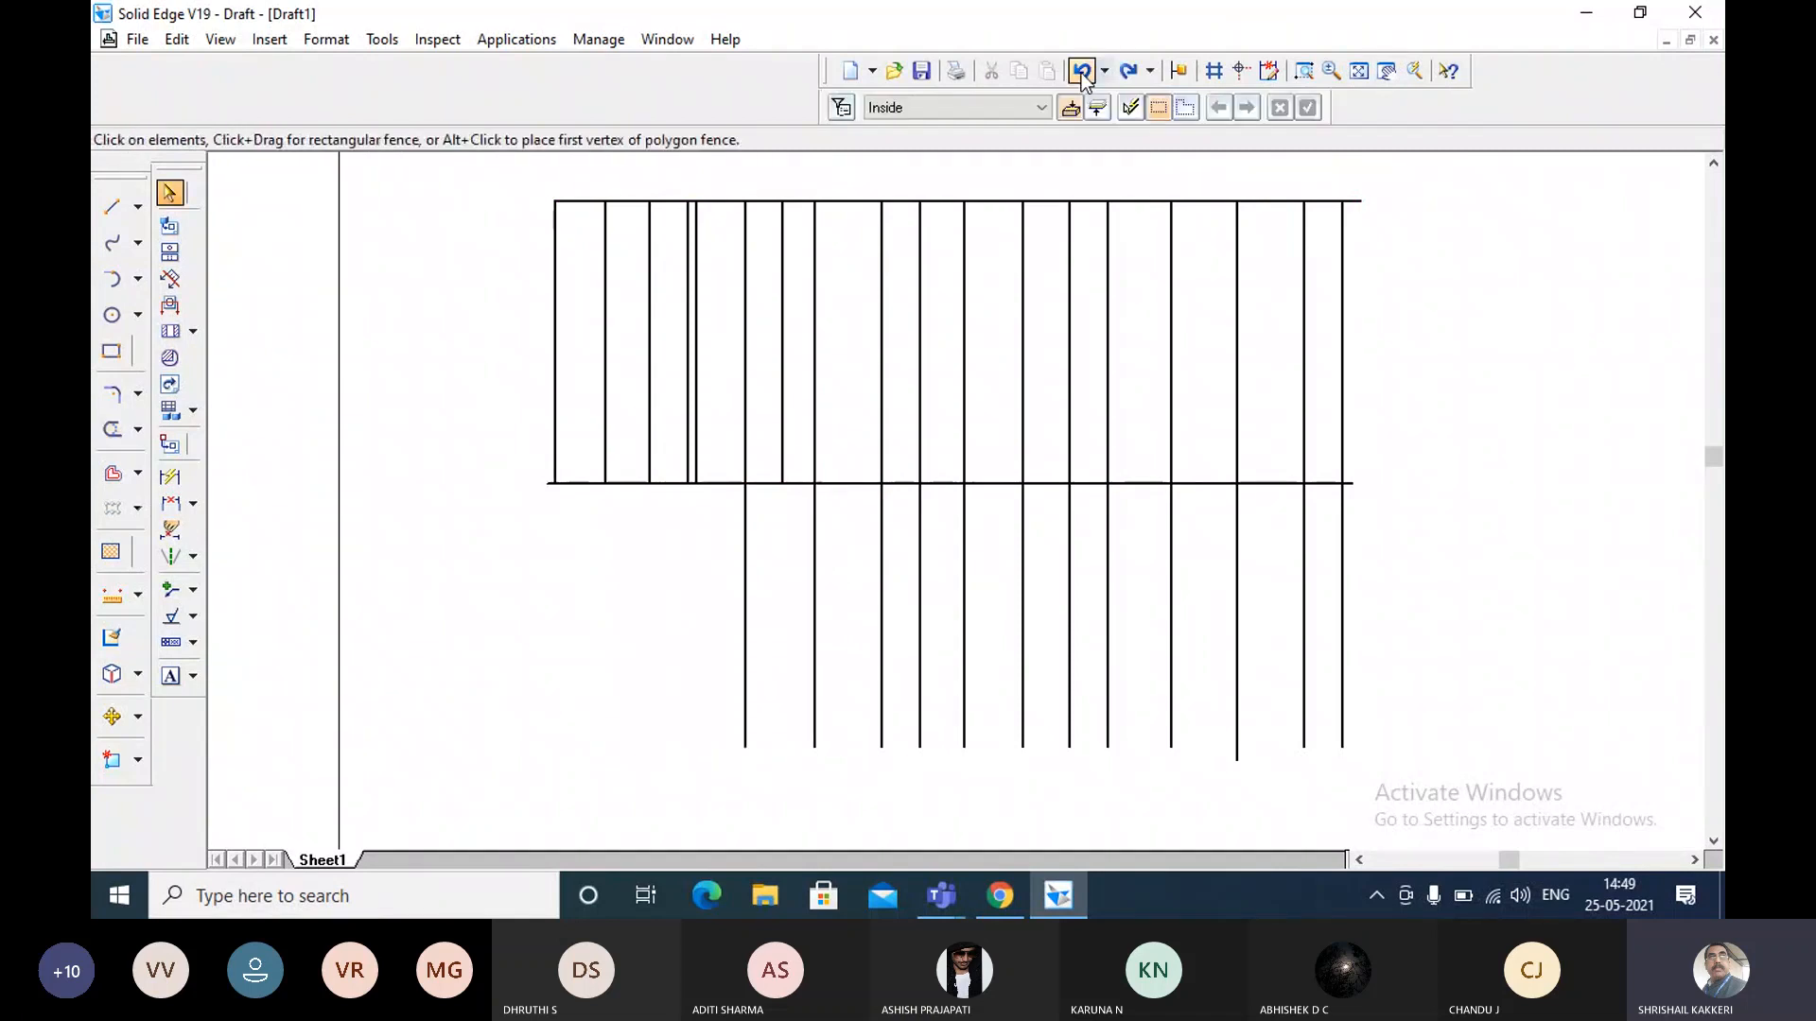
left_click(1083, 71)
left_click(1083, 72)
left_click(1082, 72)
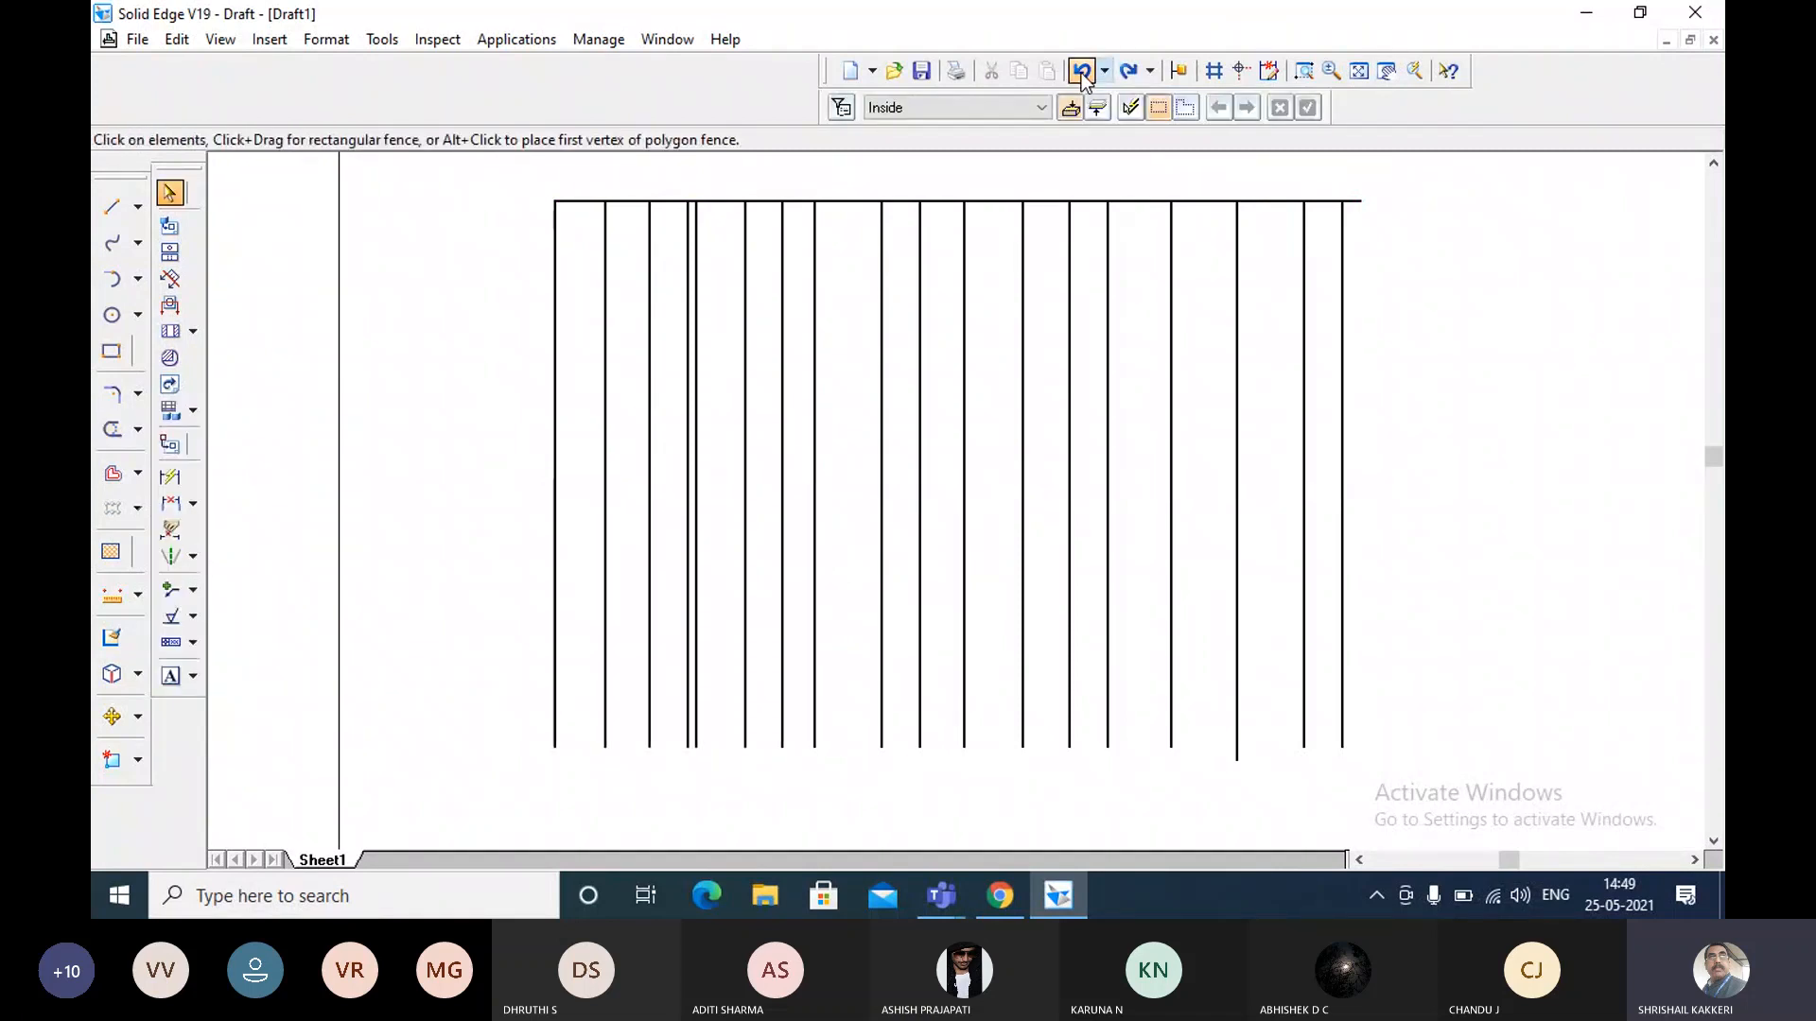
left_click(1124, 71)
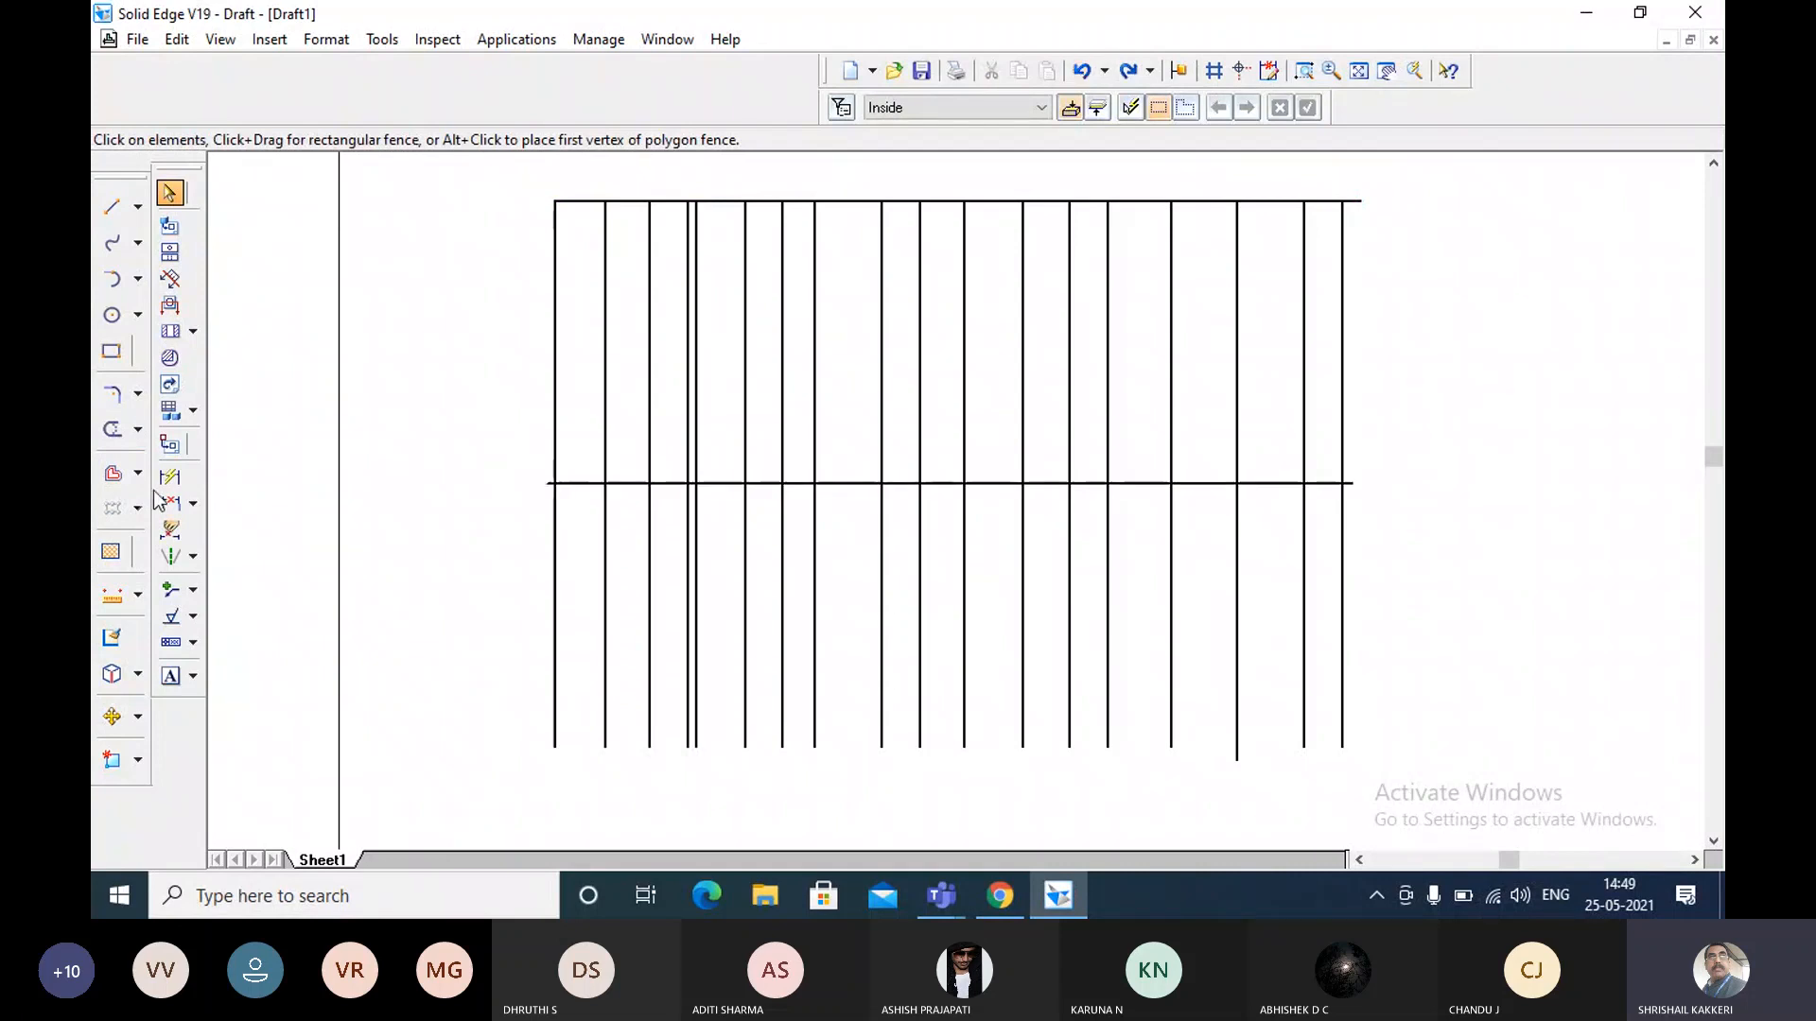
Trim all the vertical lines below the mid-height horizontal line in a single trim stroke across them.
left_click(113, 431)
mouse_move(511, 613)
left_mouse_down()
mouse_move(1062, 629)
mouse_move(1377, 614)
left_mouse_up()
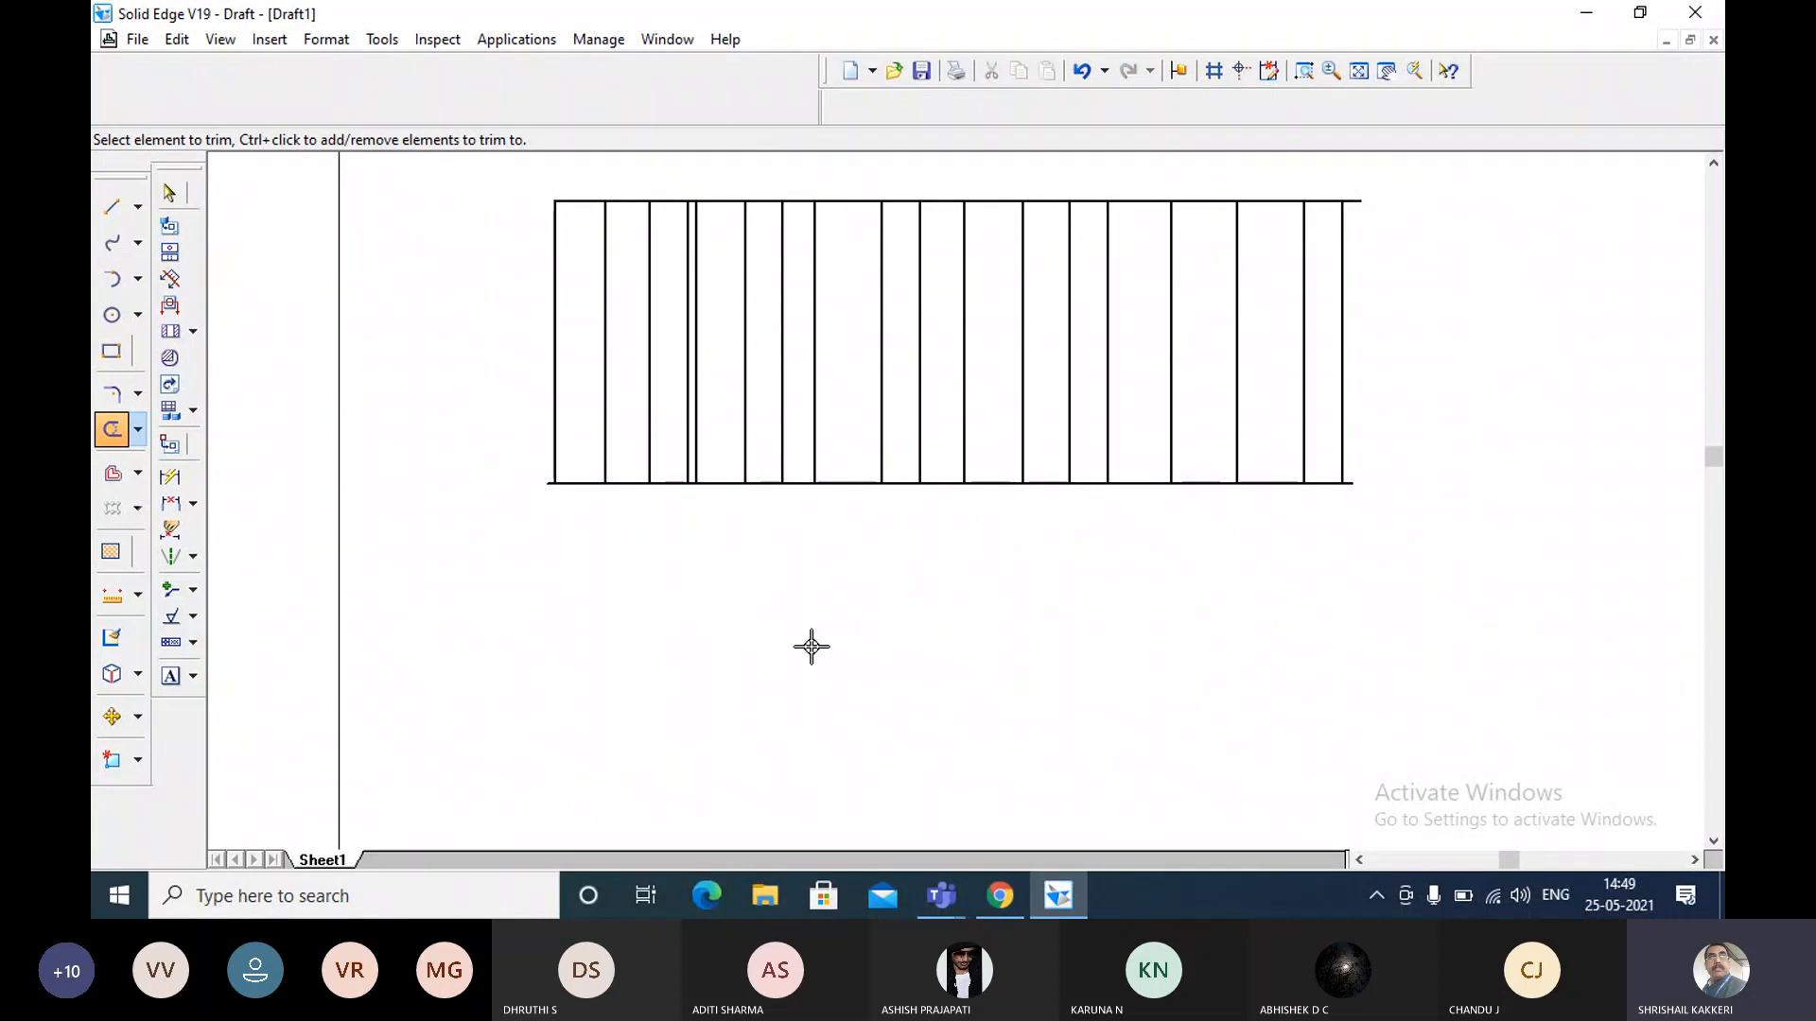
Select all the lines on the sheet and delete them.
key("Escape")
key("ctrl+a")
key("Delete")
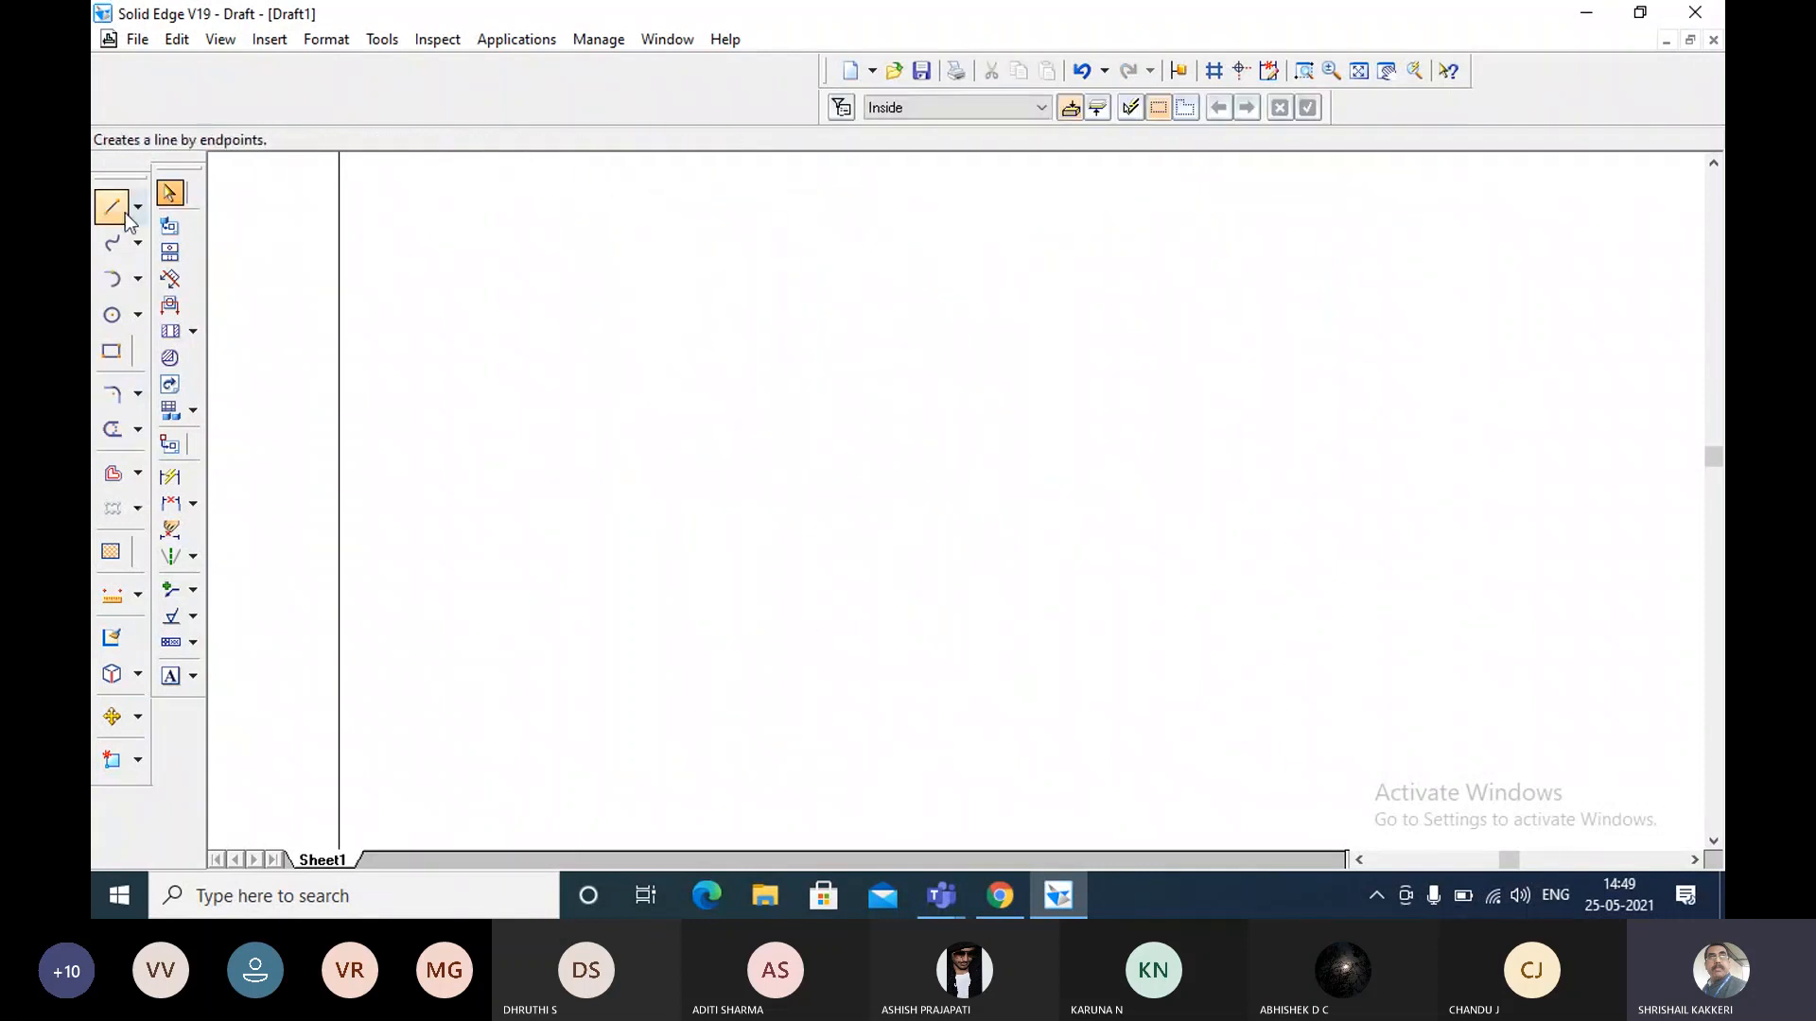
left_click(137, 428)
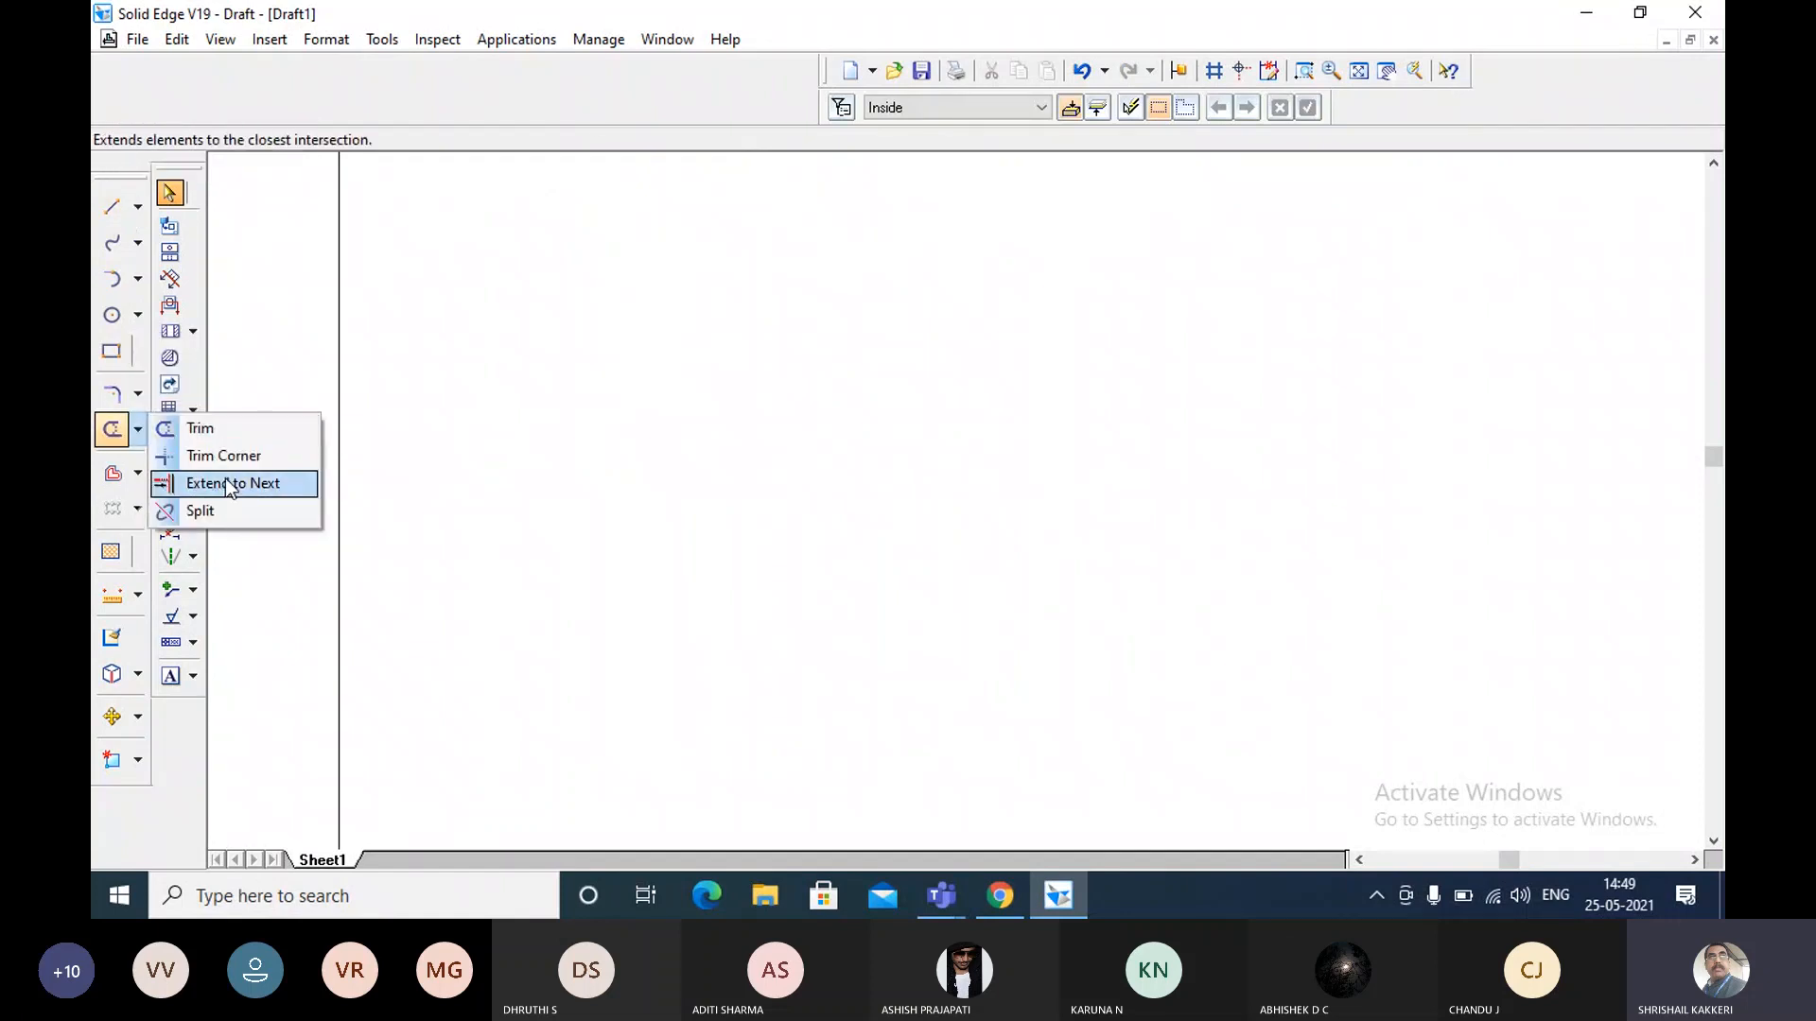
left_click(286, 388)
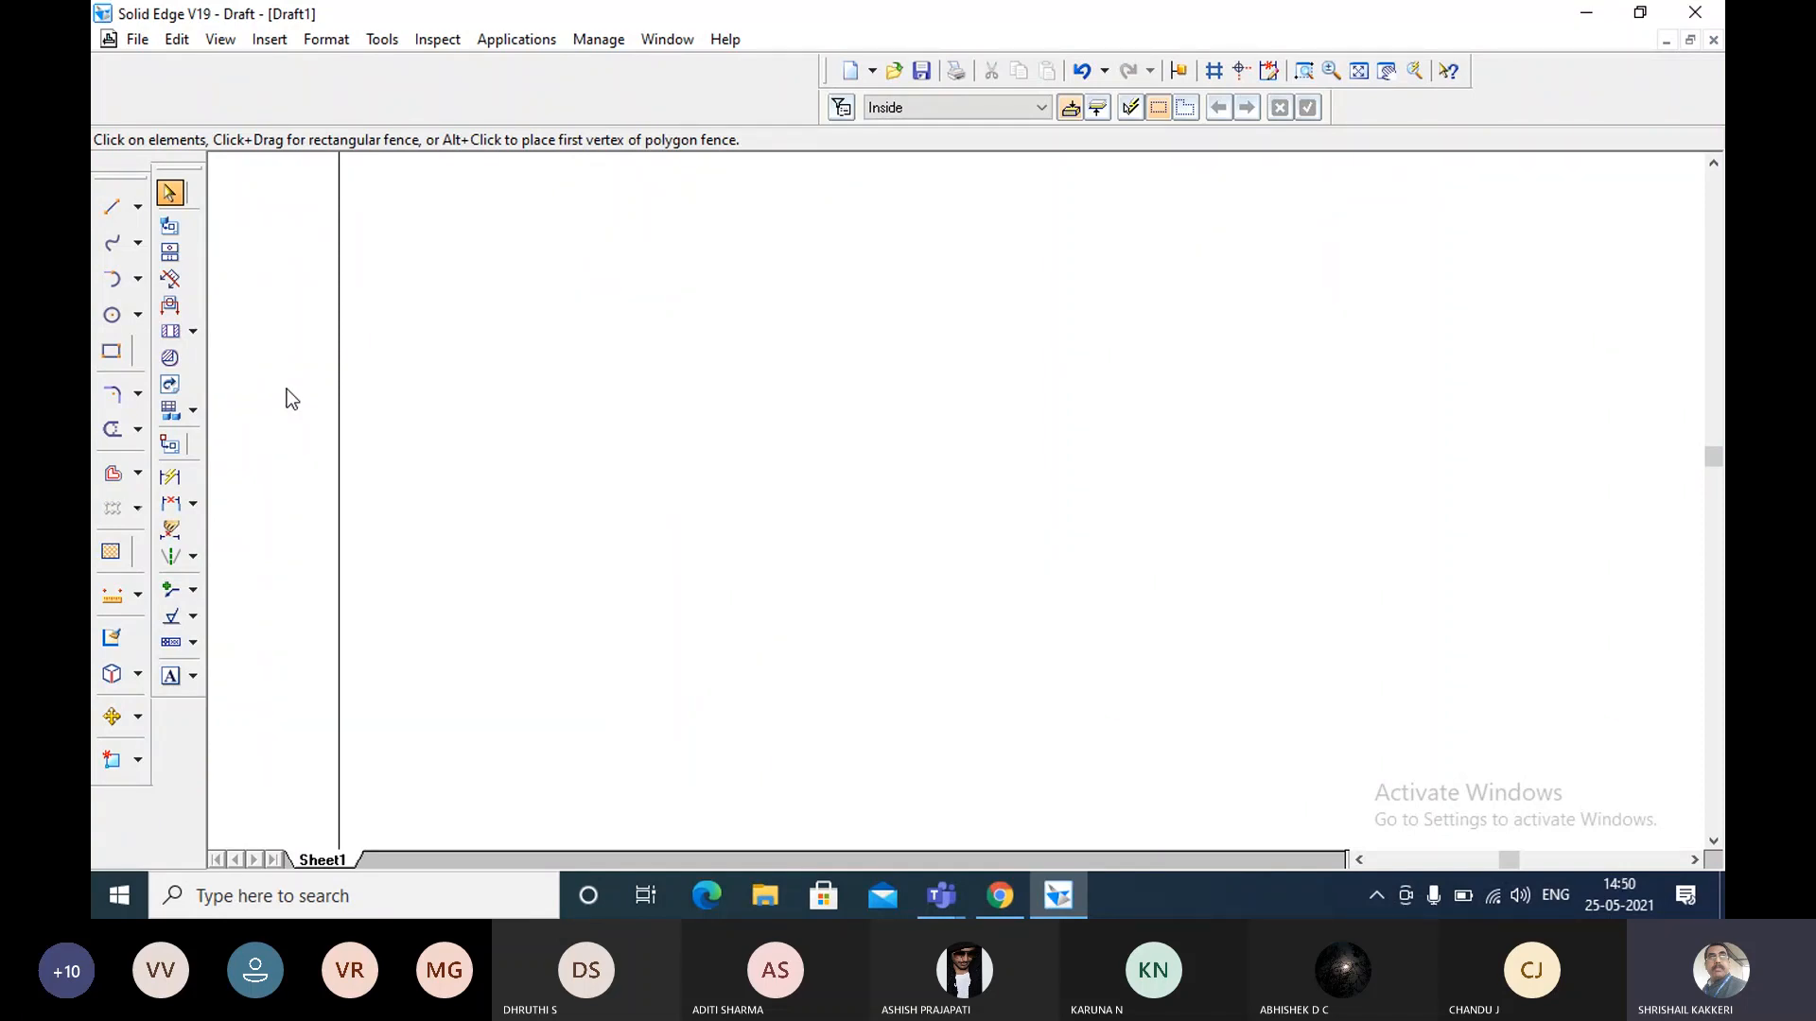
Draw a horizontal line 100 mm long near the middle of the empty sheet as the bottom edge of a rectangle.
left_click(111, 207)
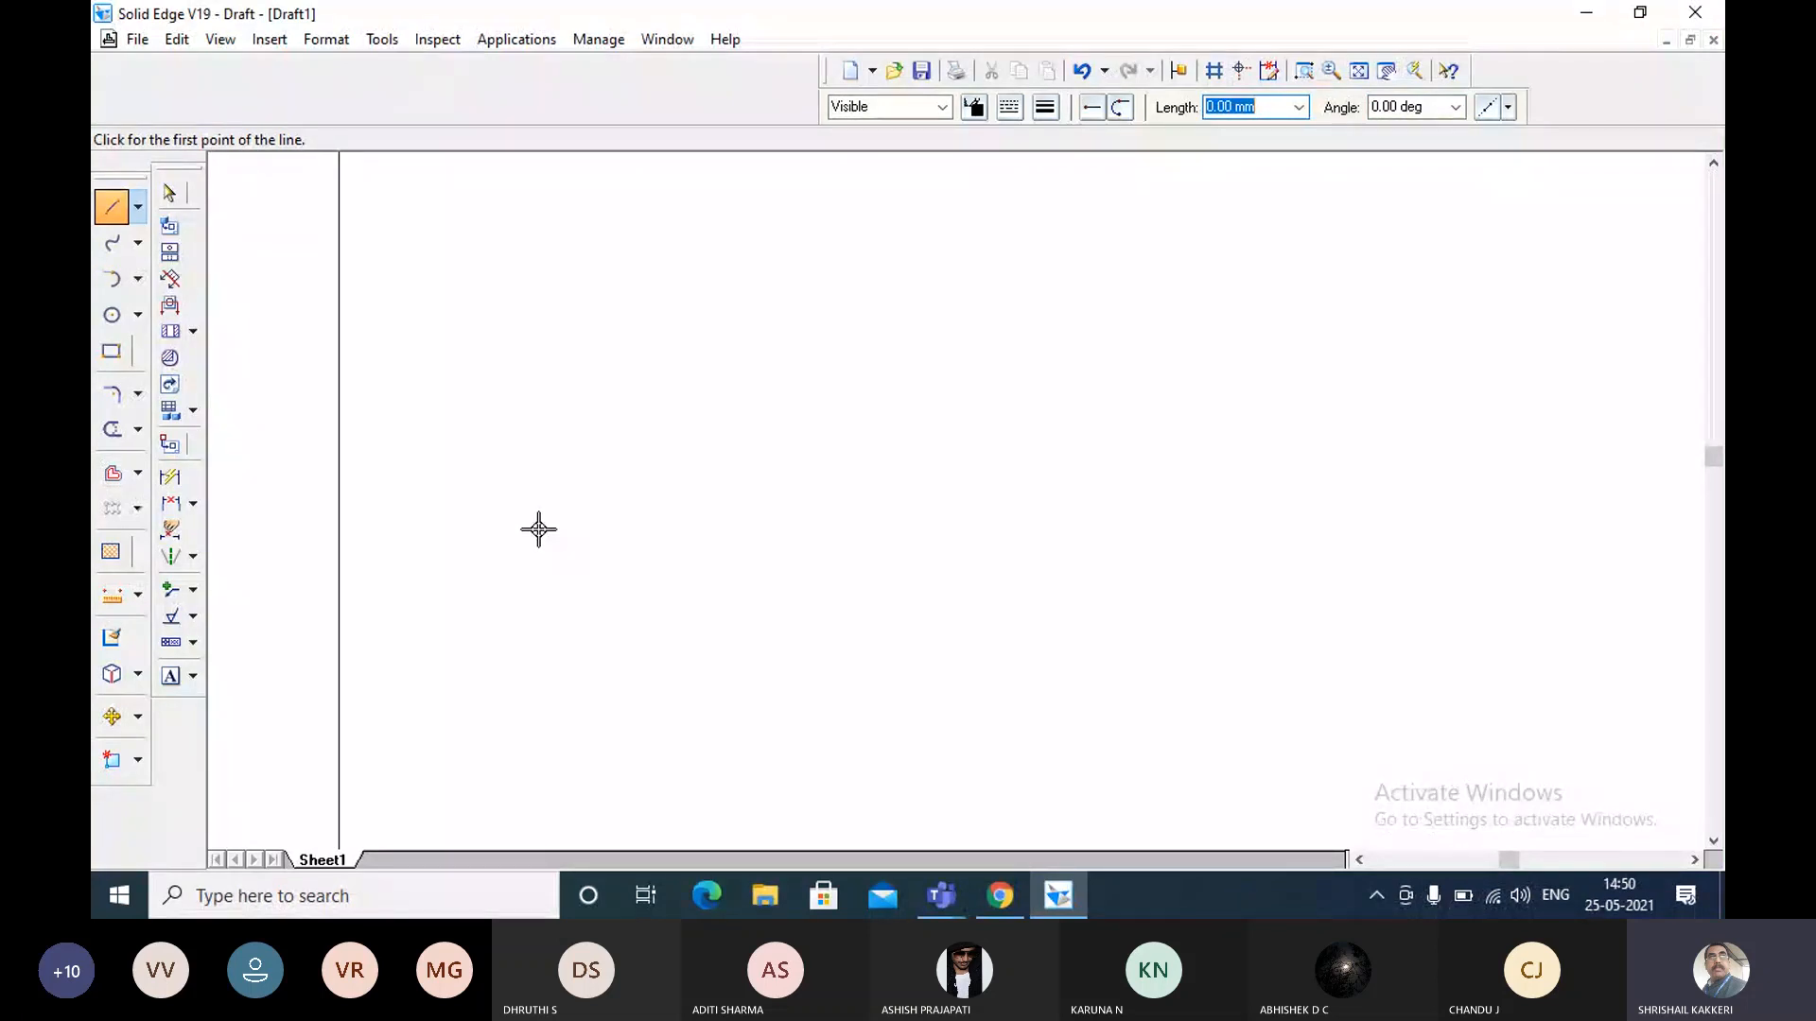
left_click(538, 529)
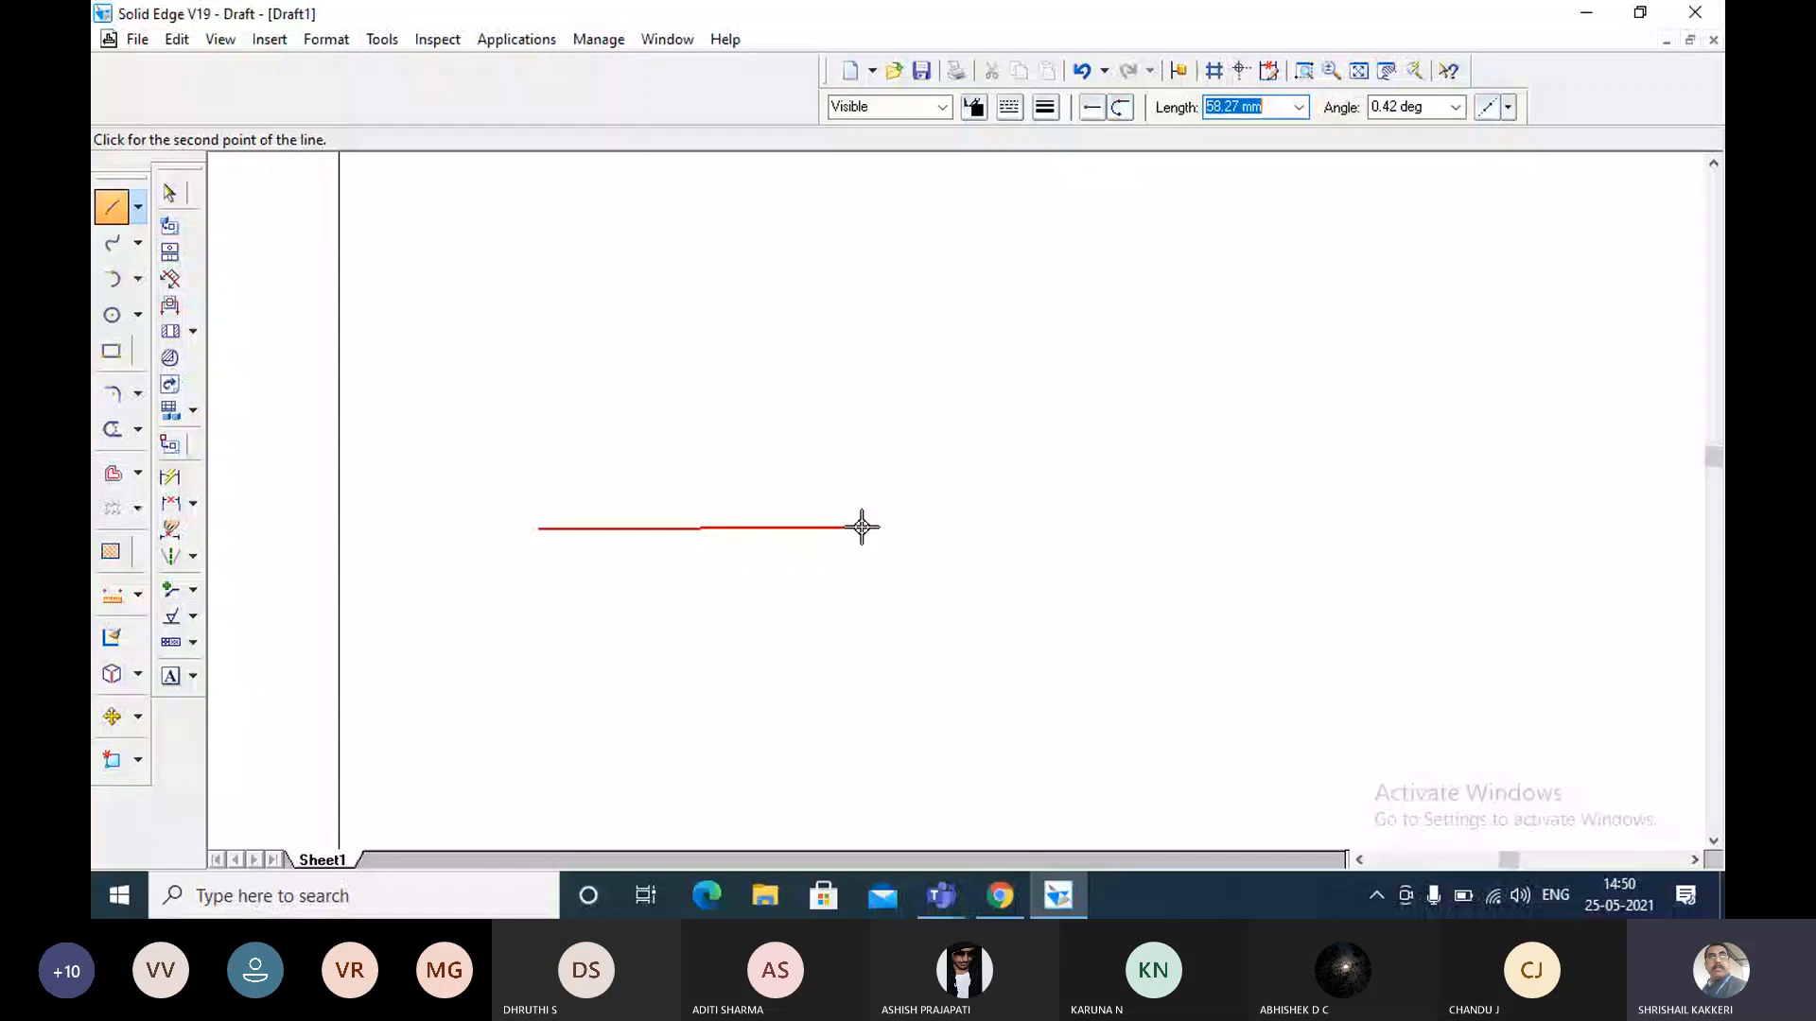
type("100")
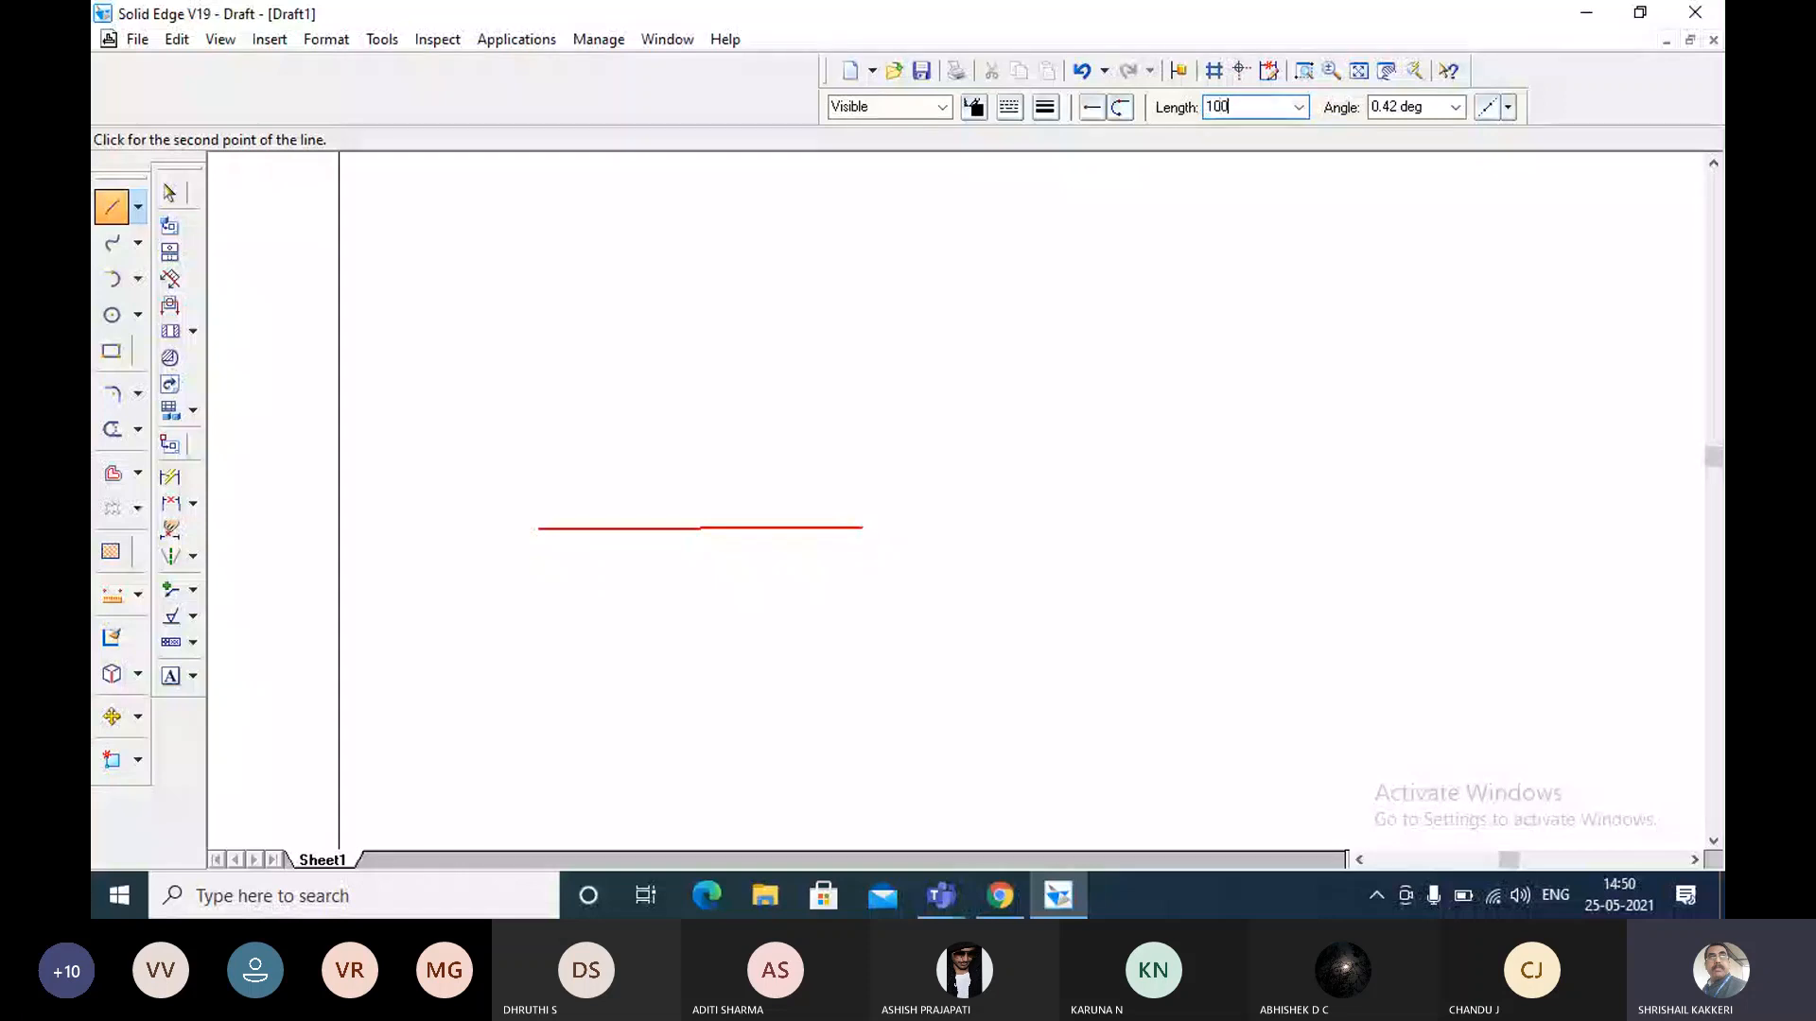
key("Return")
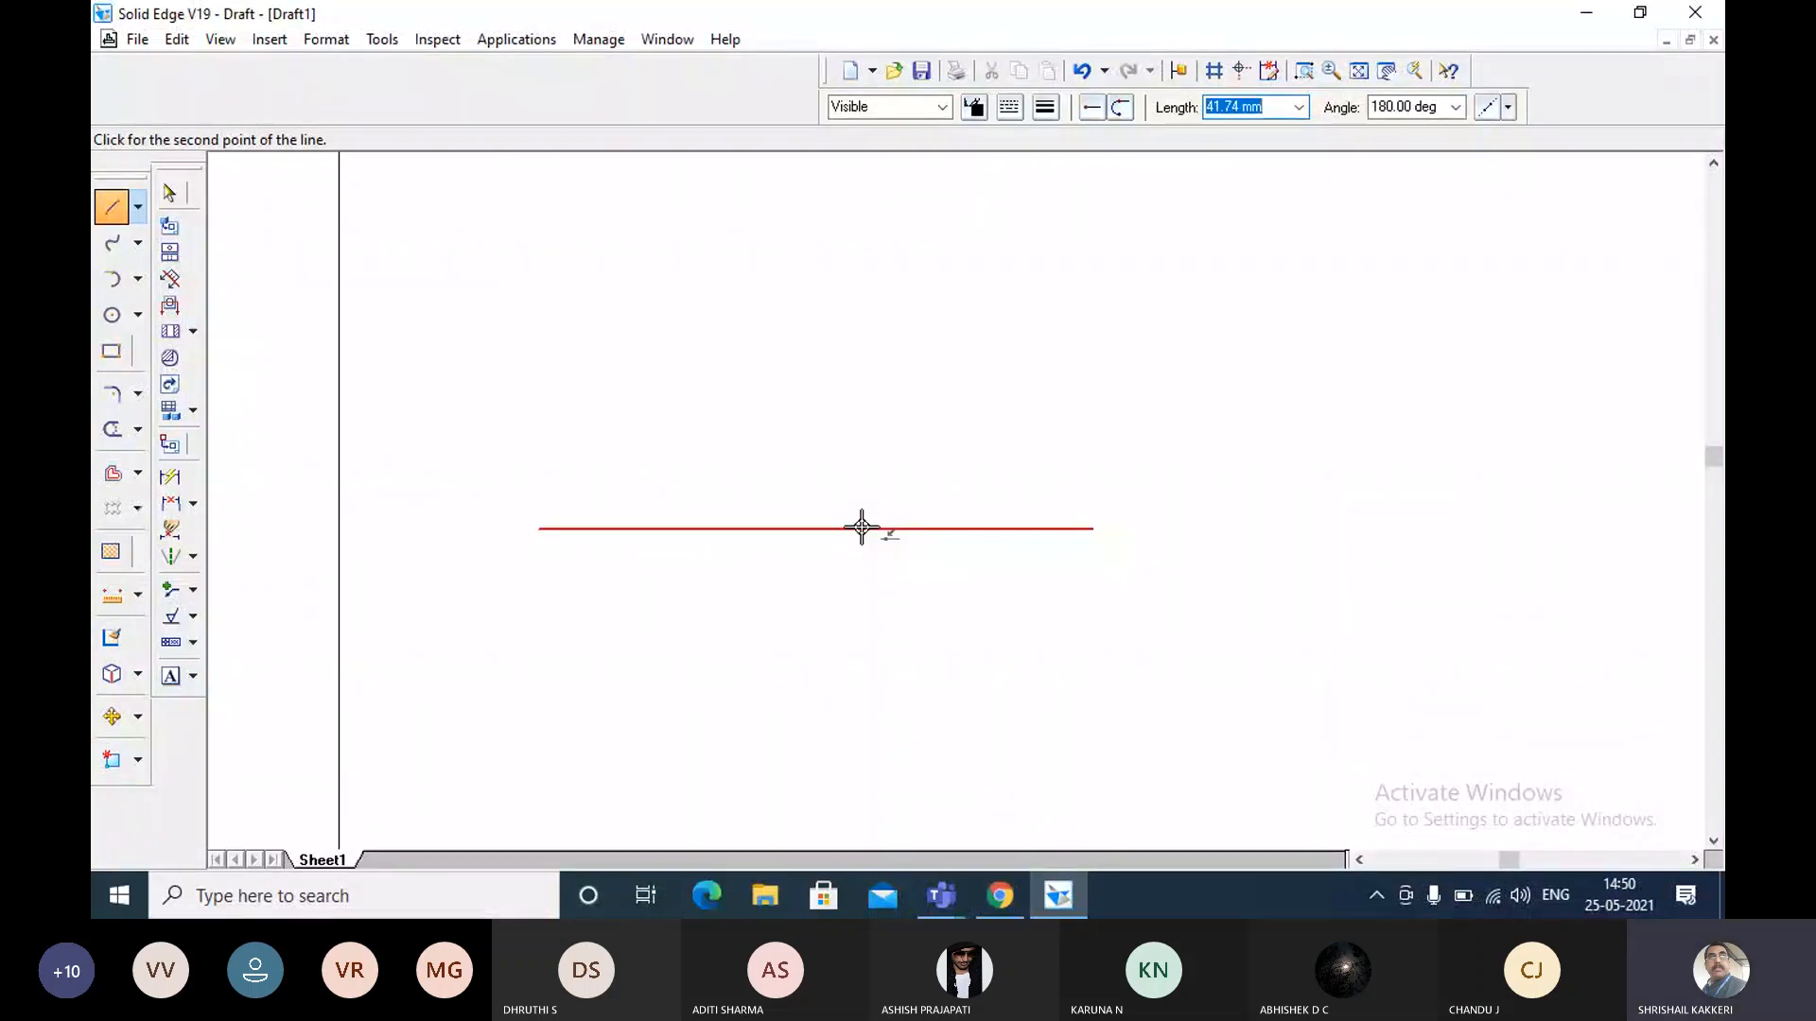
Continue from the right end of the horizontal line with a 50 mm line at 90 degrees.
type("50")
key("Tab")
type("90")
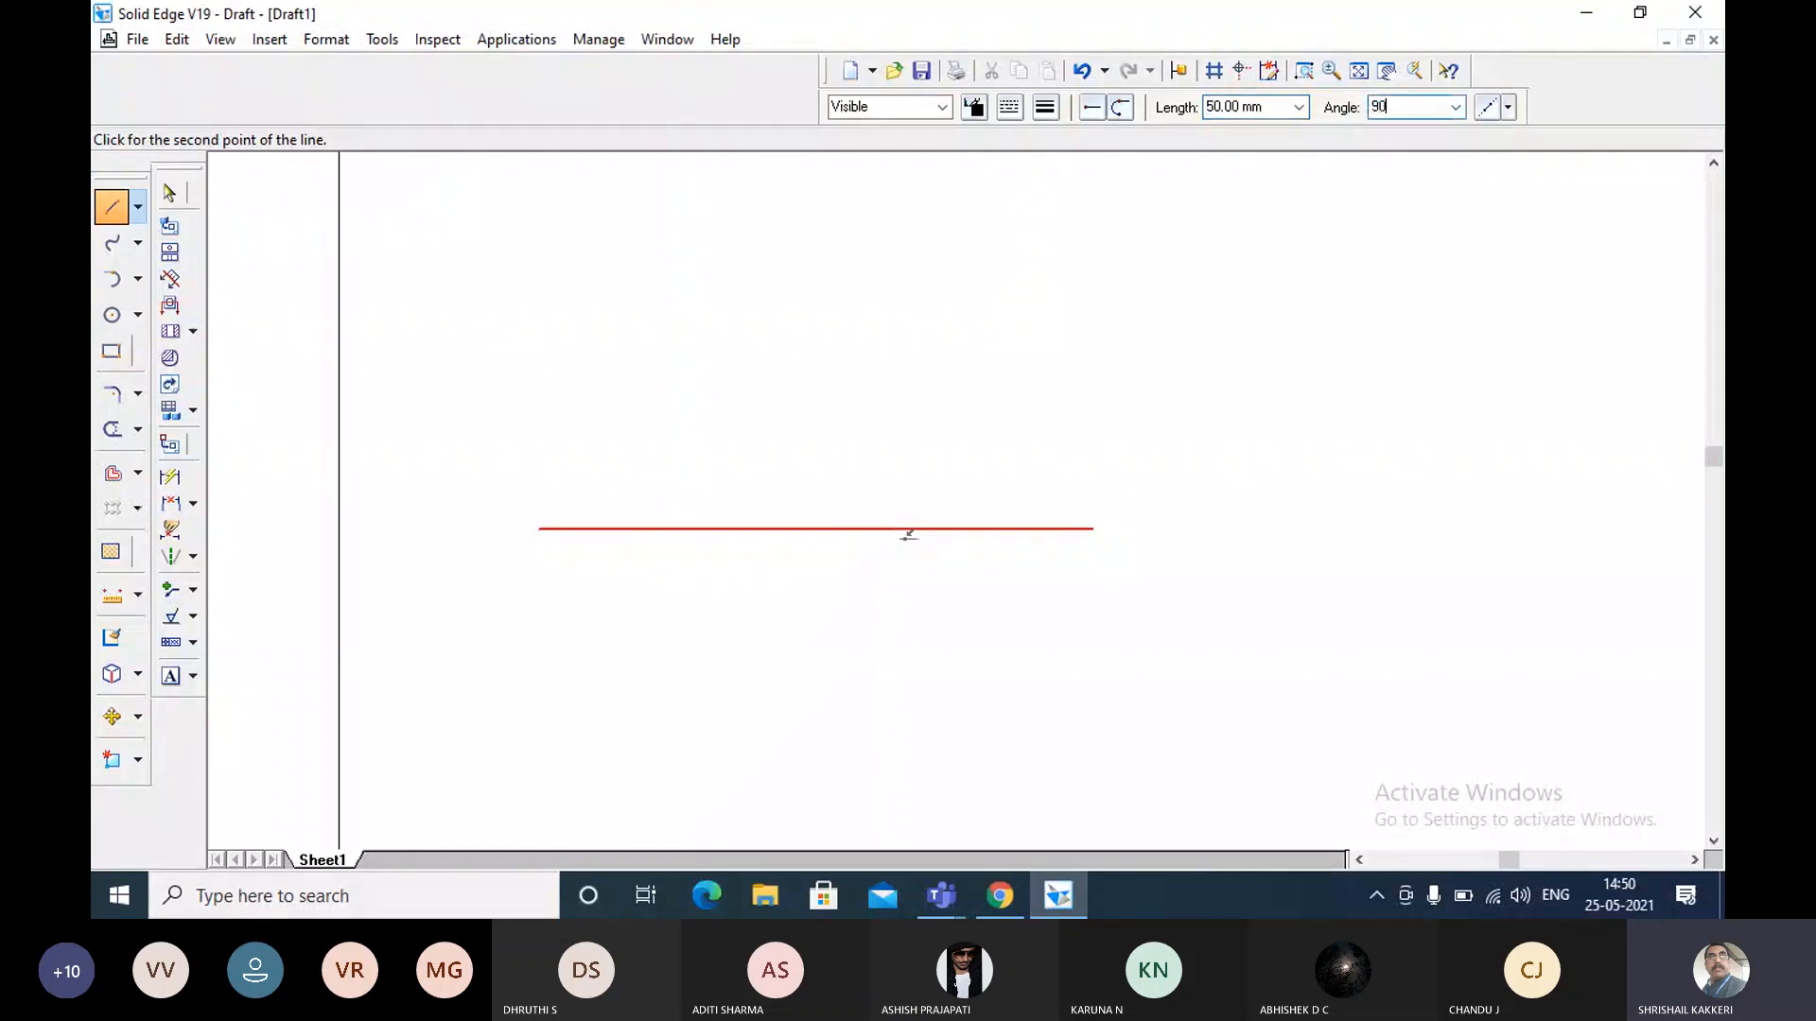
key("Return")
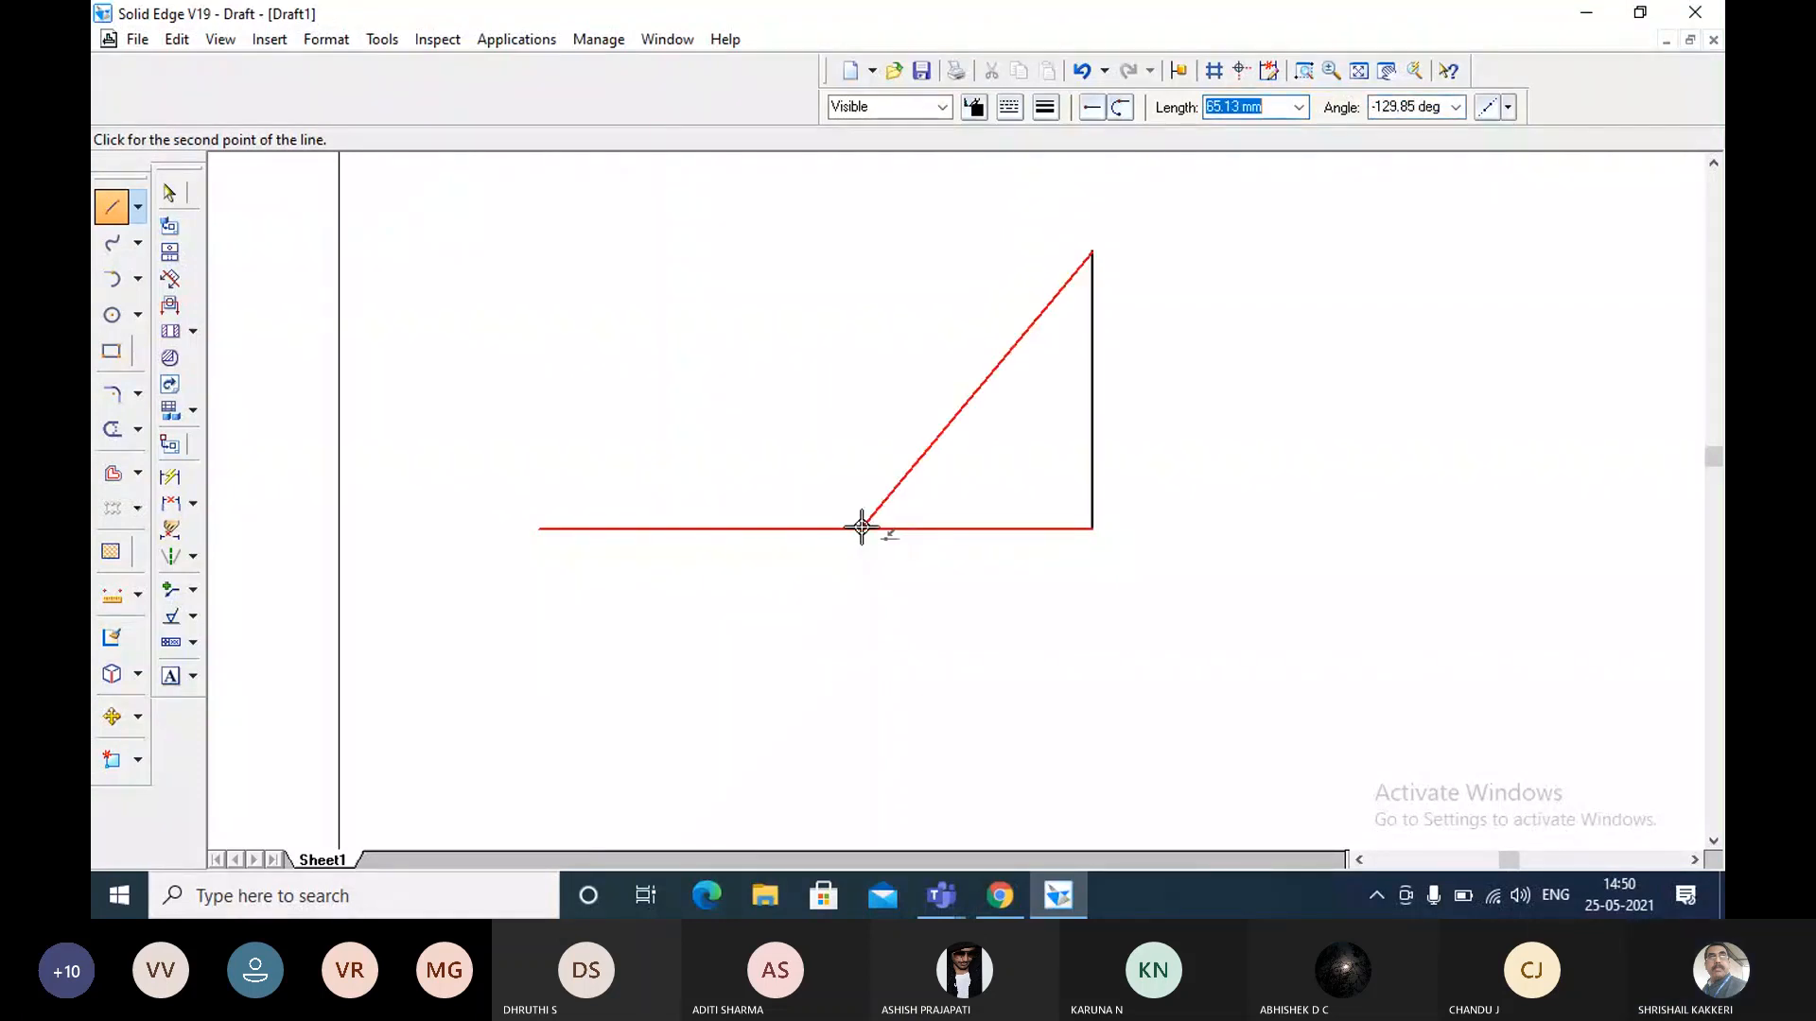
Continue from the upper end of the vertical line with a 100 mm line at 180 degrees.
type("100")
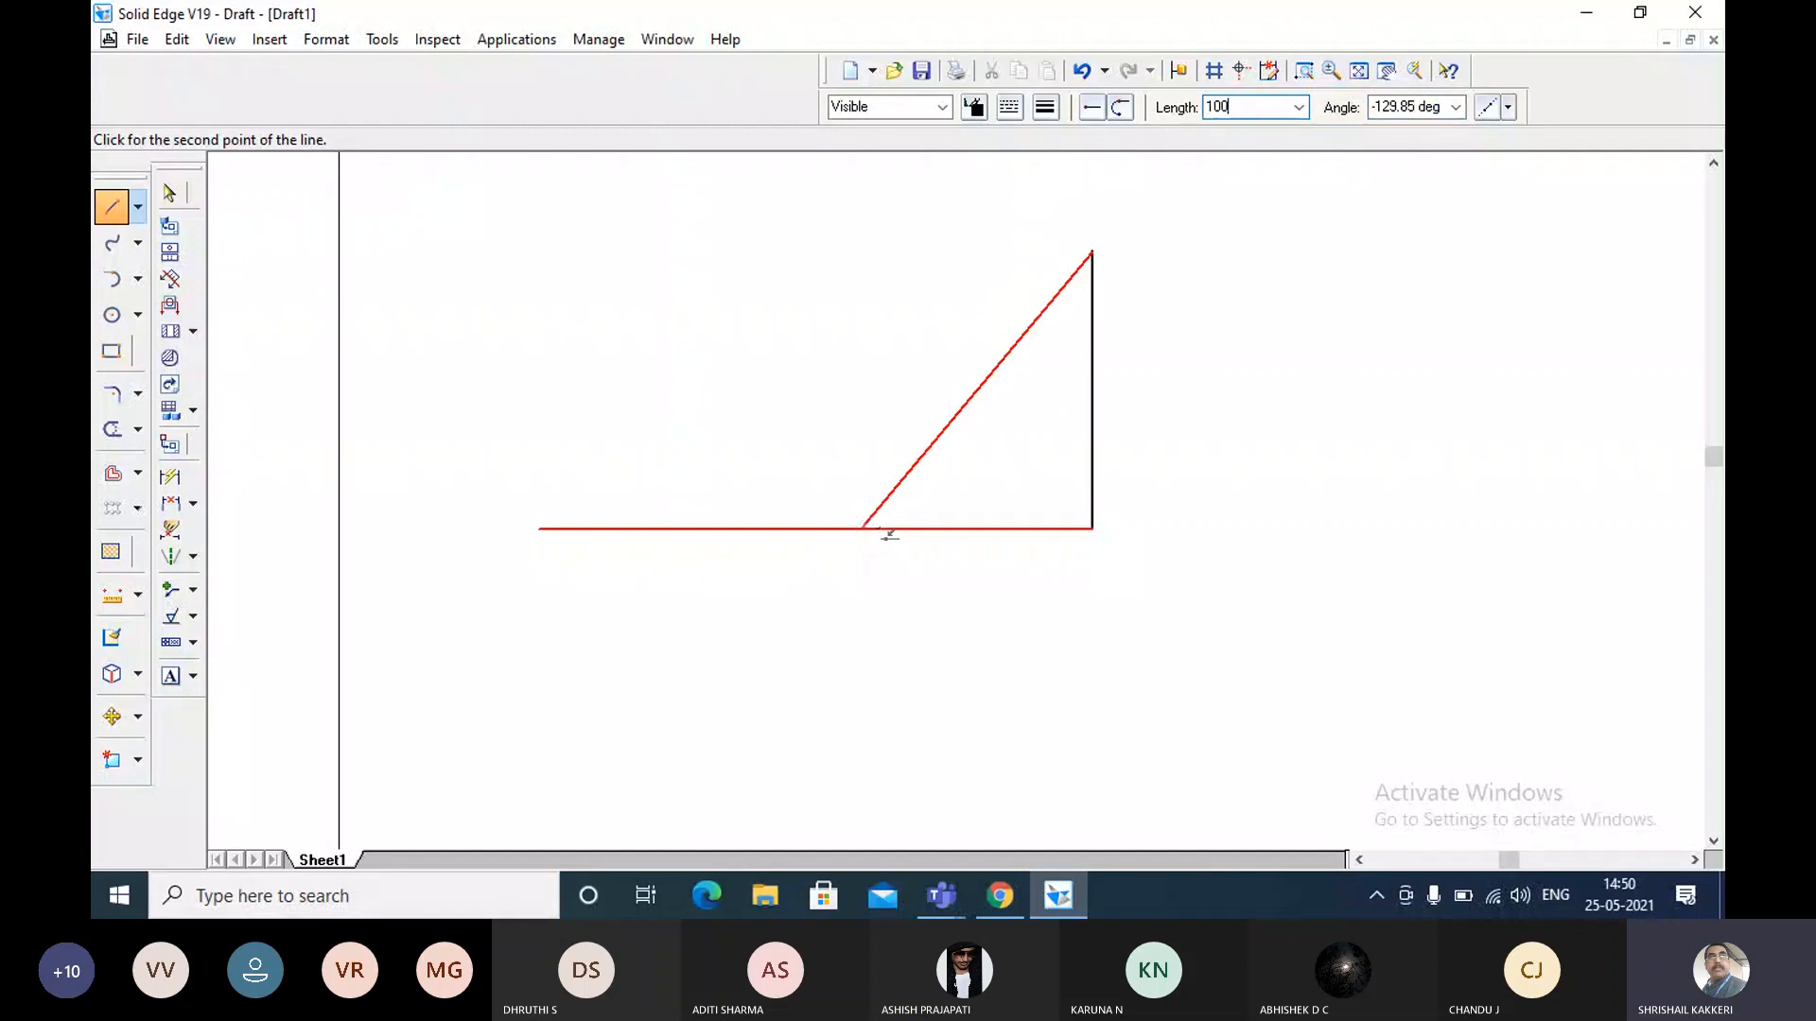
key("Tab")
type("180")
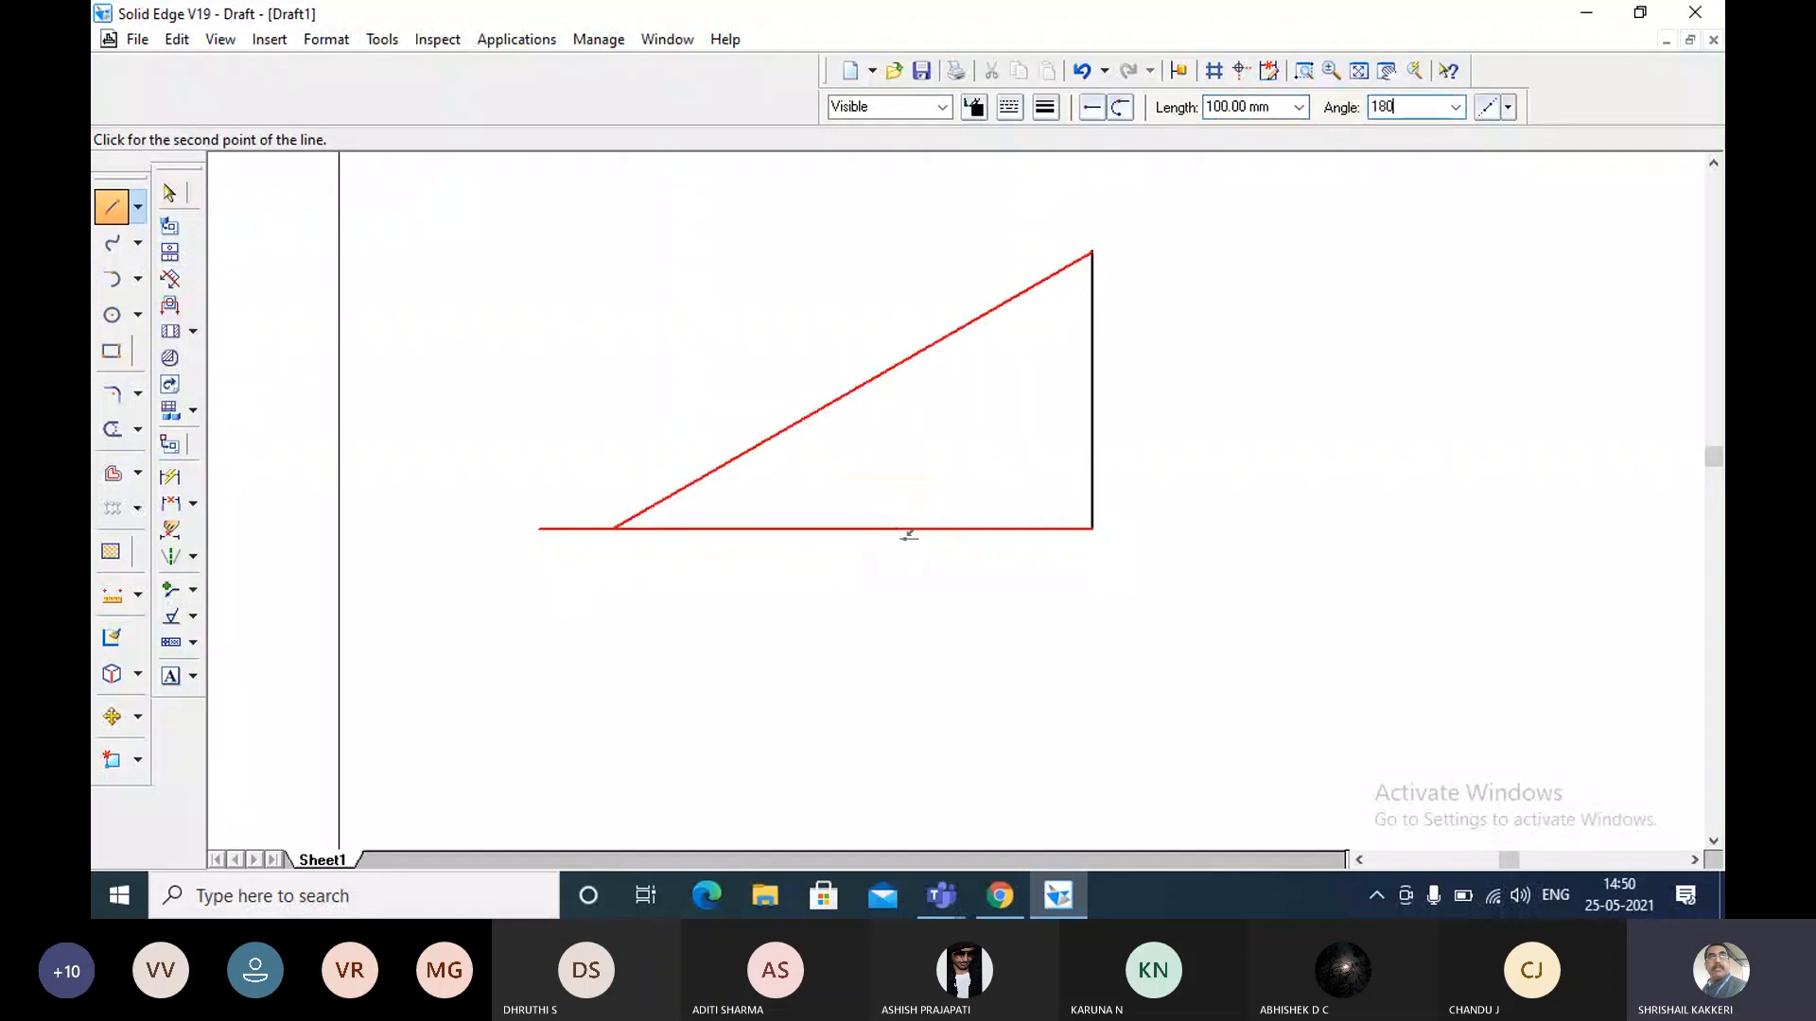
key("Return")
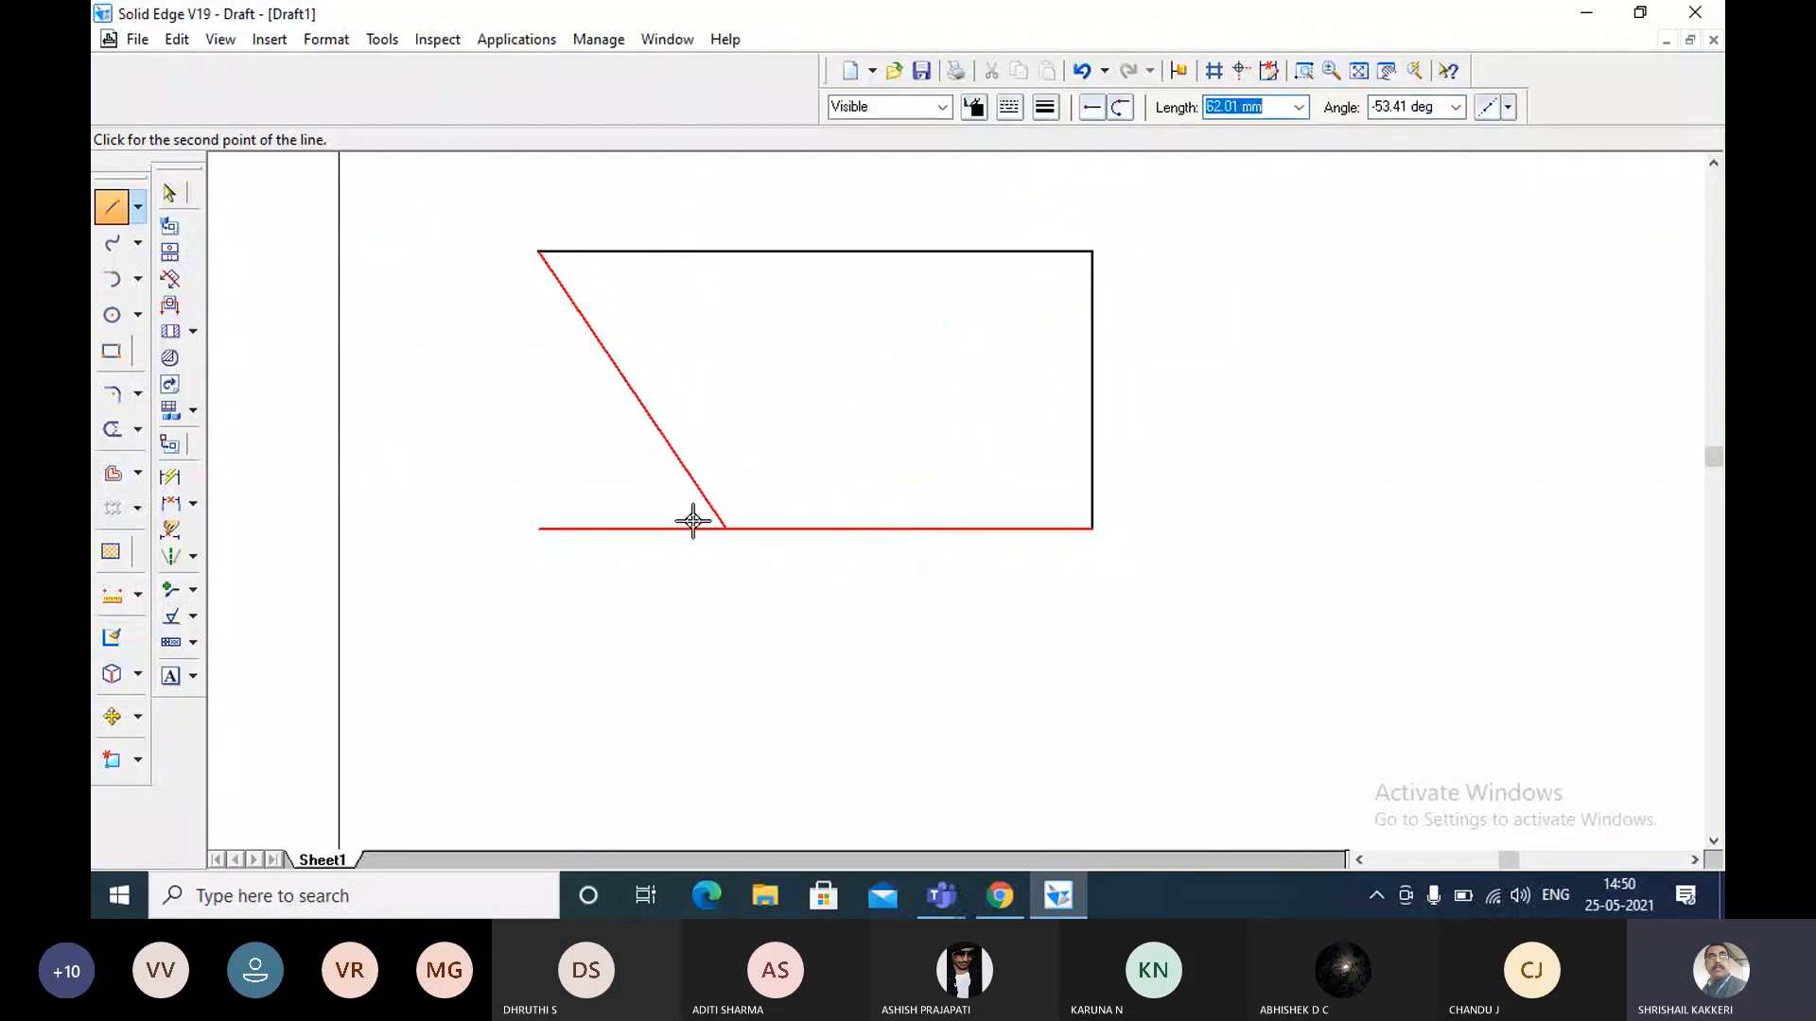
Close the rectangle back to its start point and select the bottom edge to check its length and angle.
left_click(535, 527)
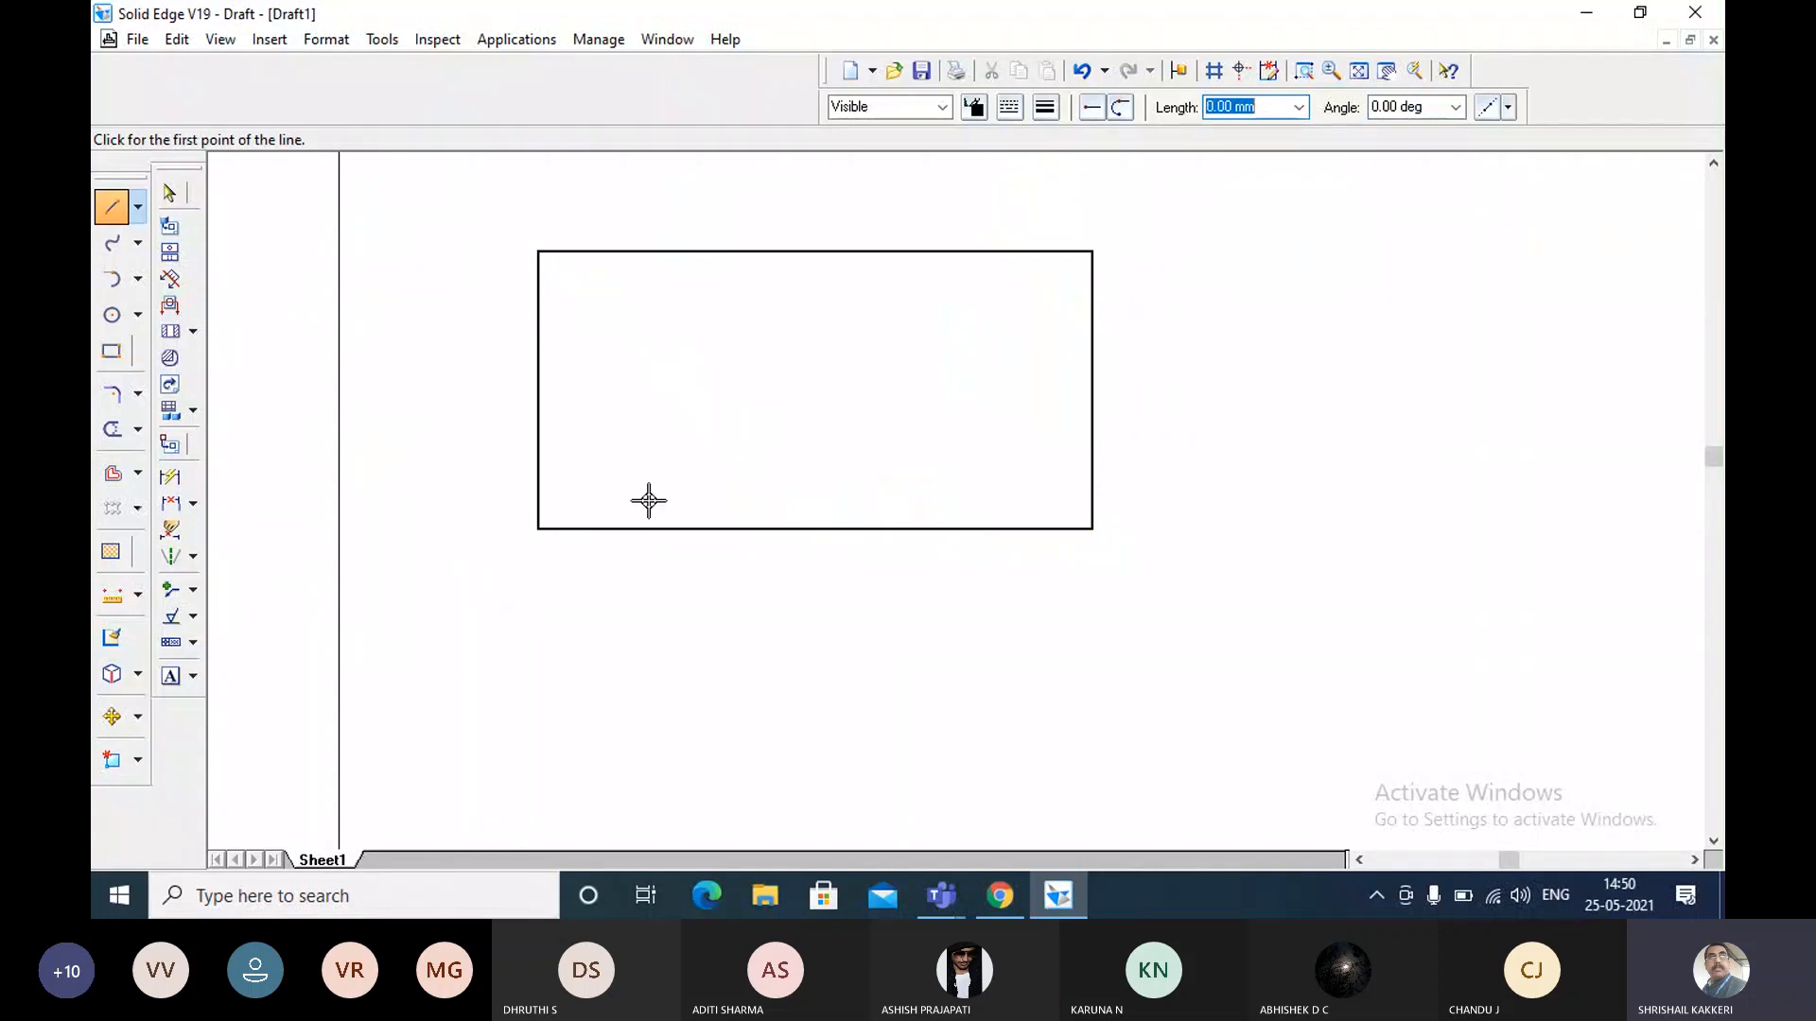
key("Escape")
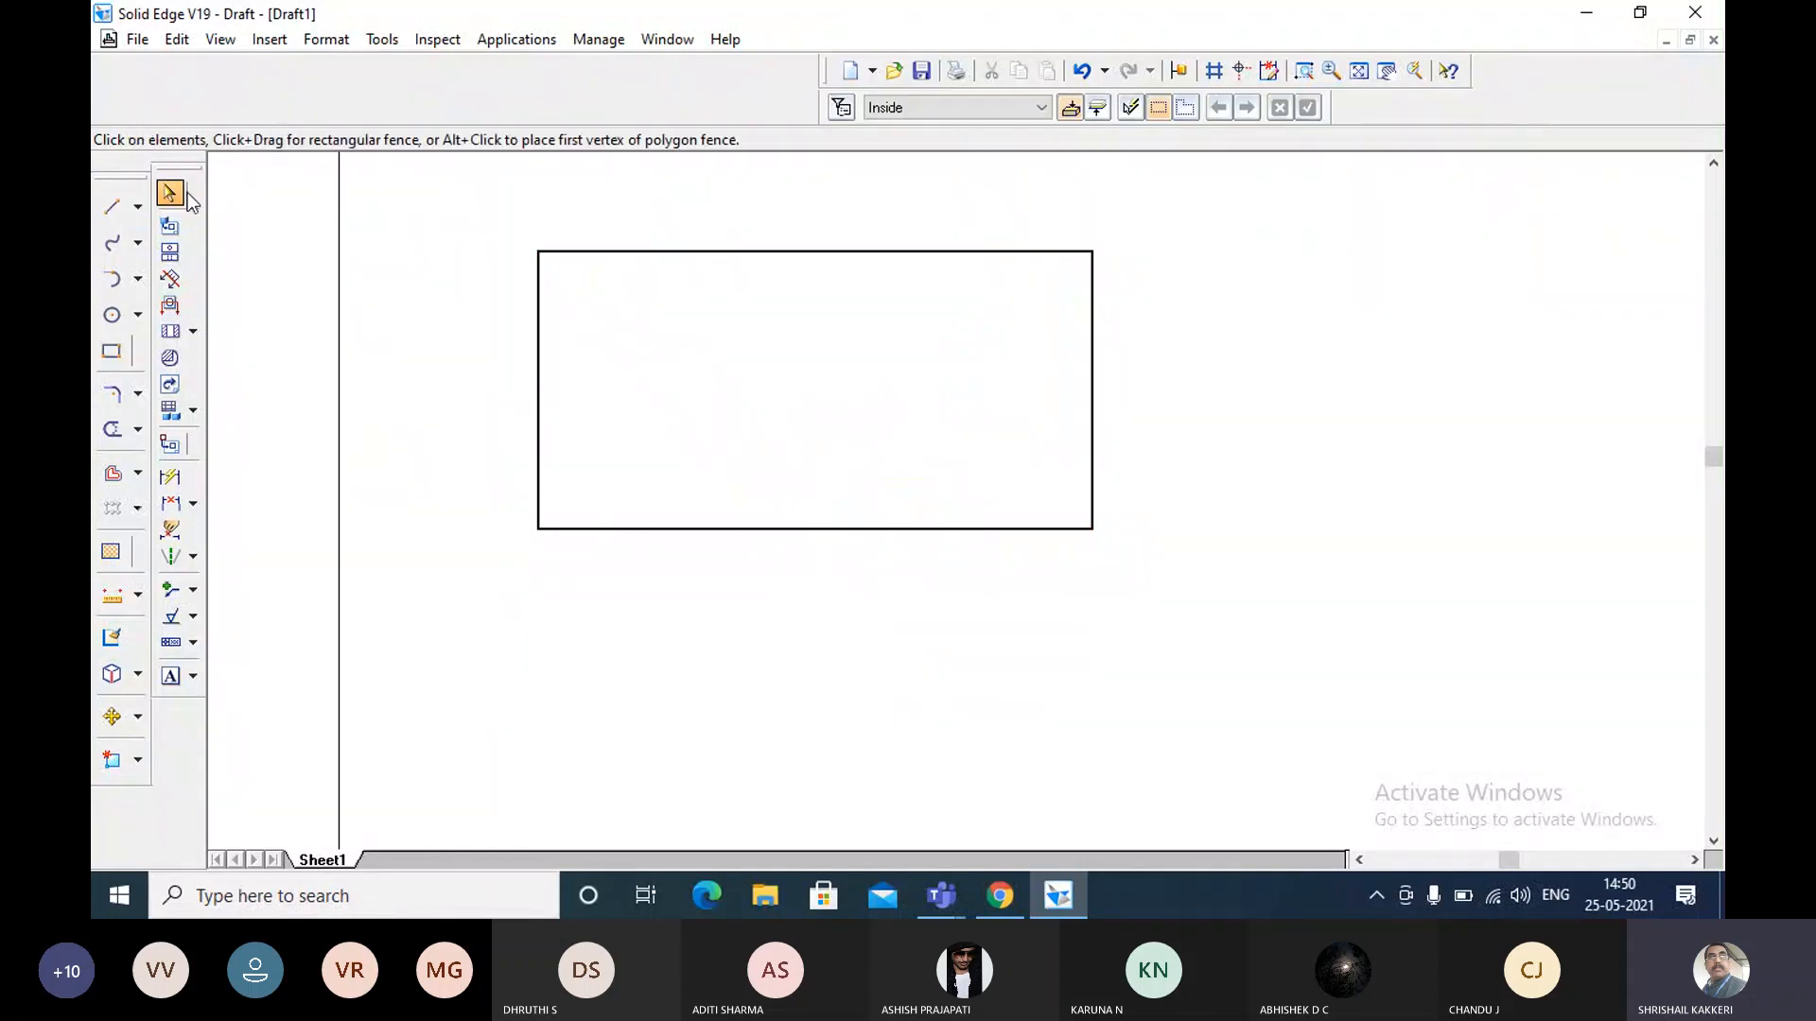
left_click(658, 528)
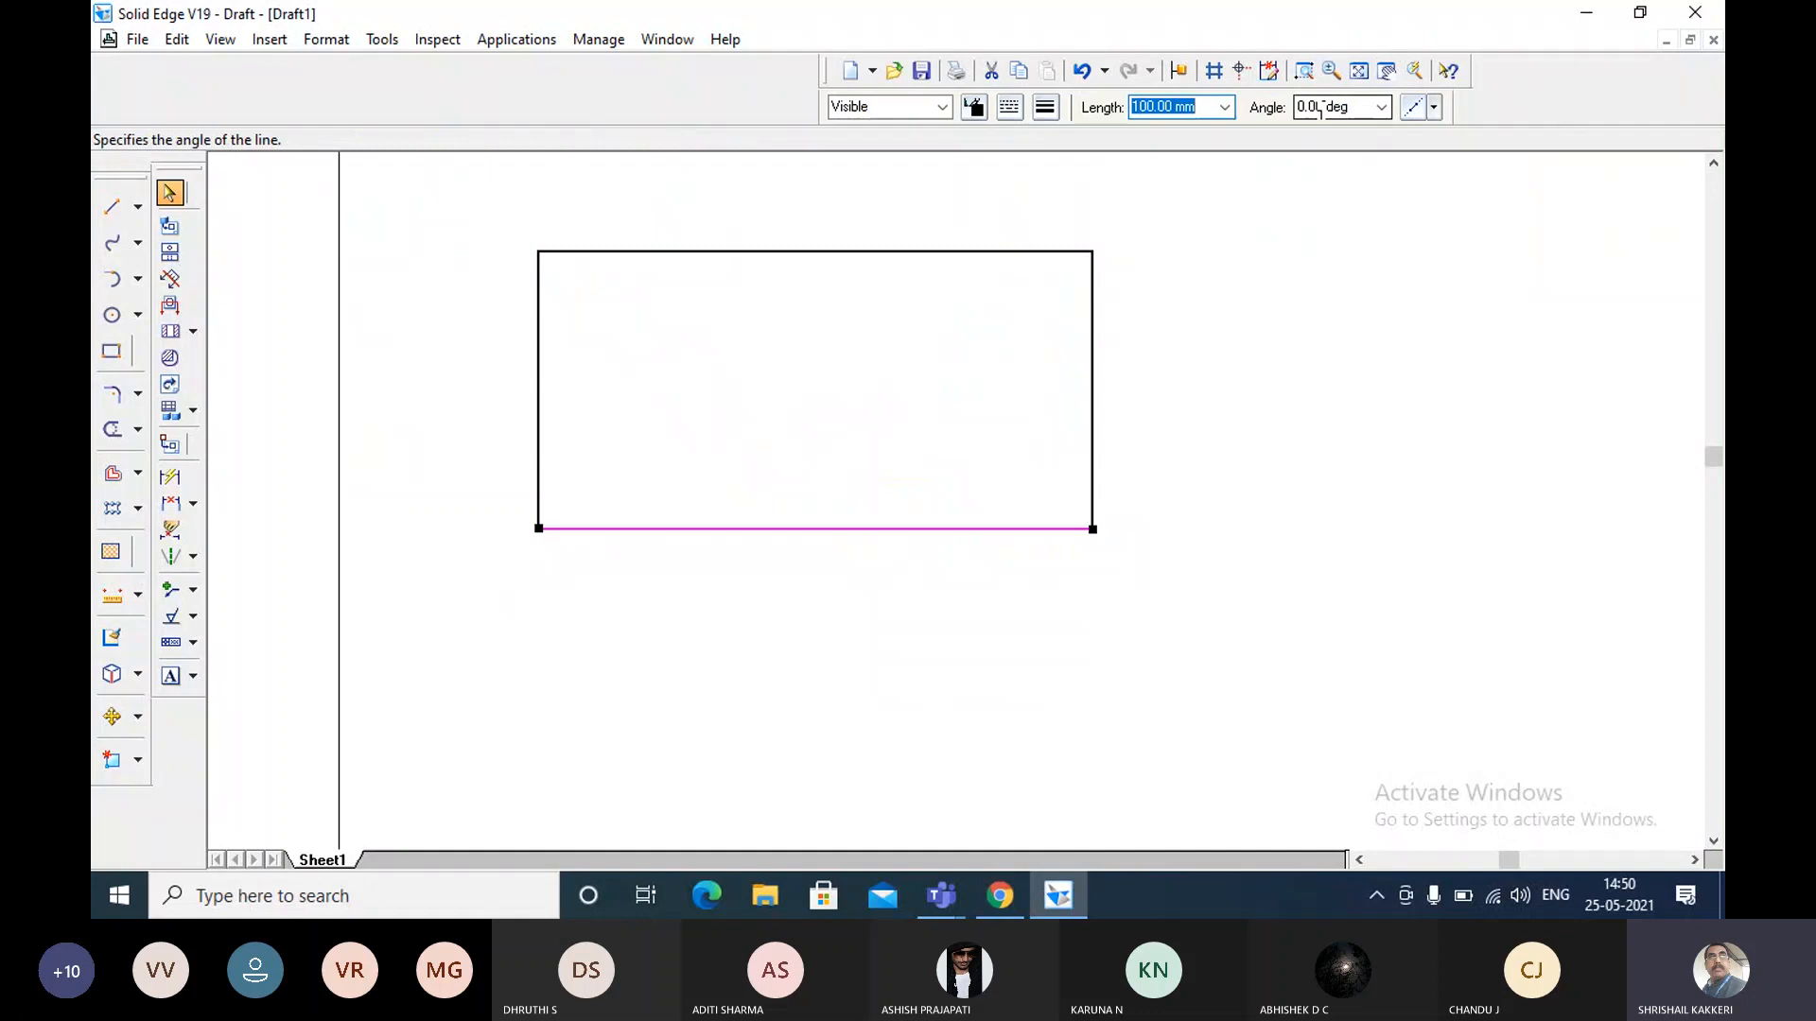
Draw a 100 mm line at 0 degrees to the right of the rectangle, level with its bottom edge.
key("l")
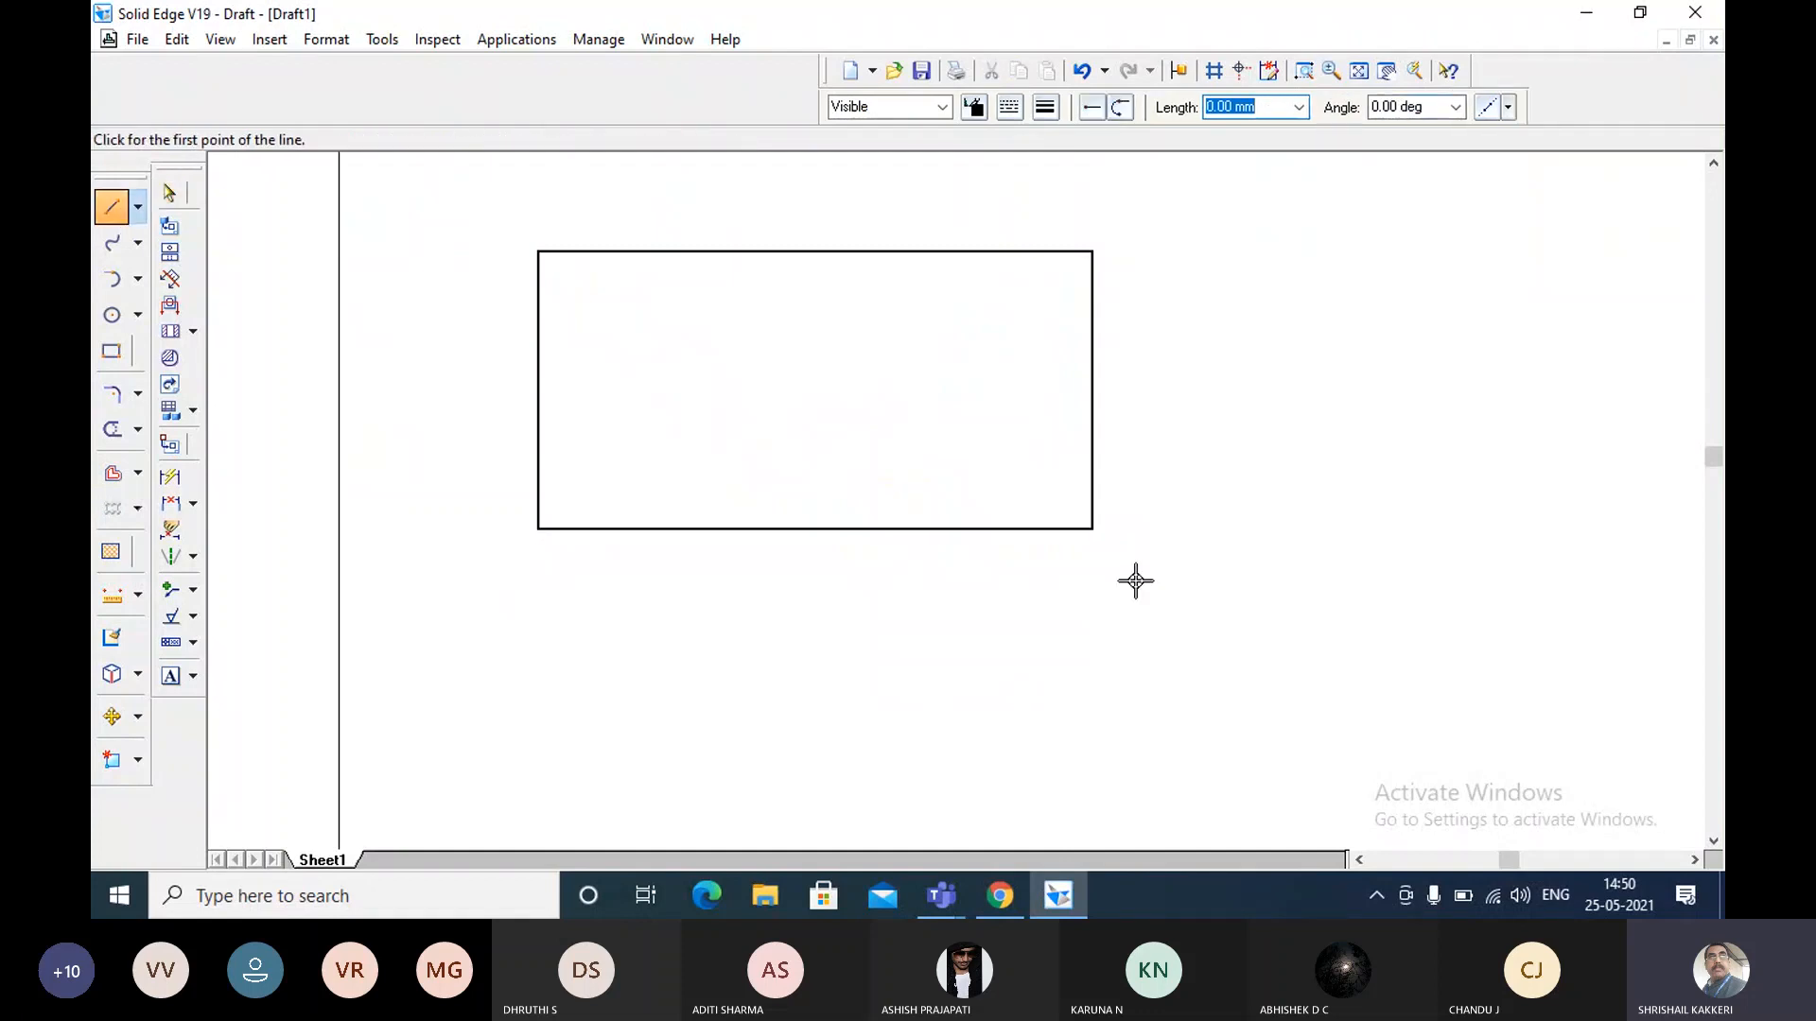
left_click(1204, 601)
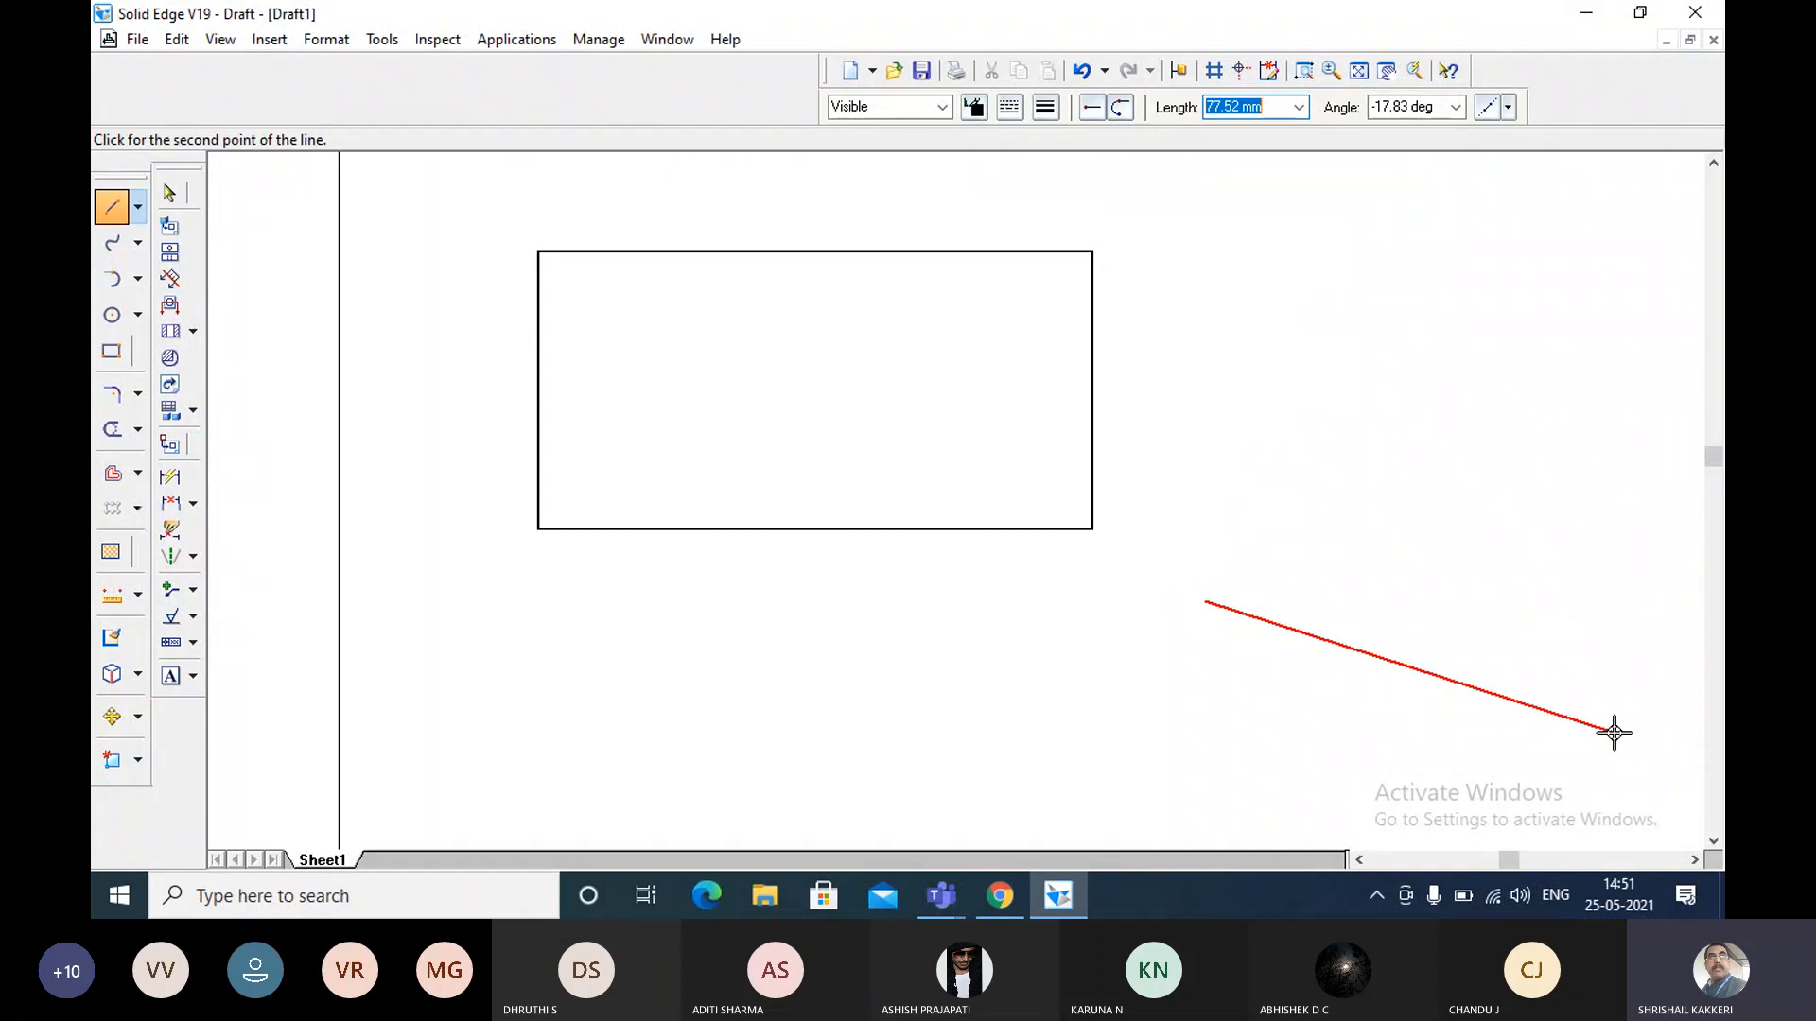
right_click(1613, 733)
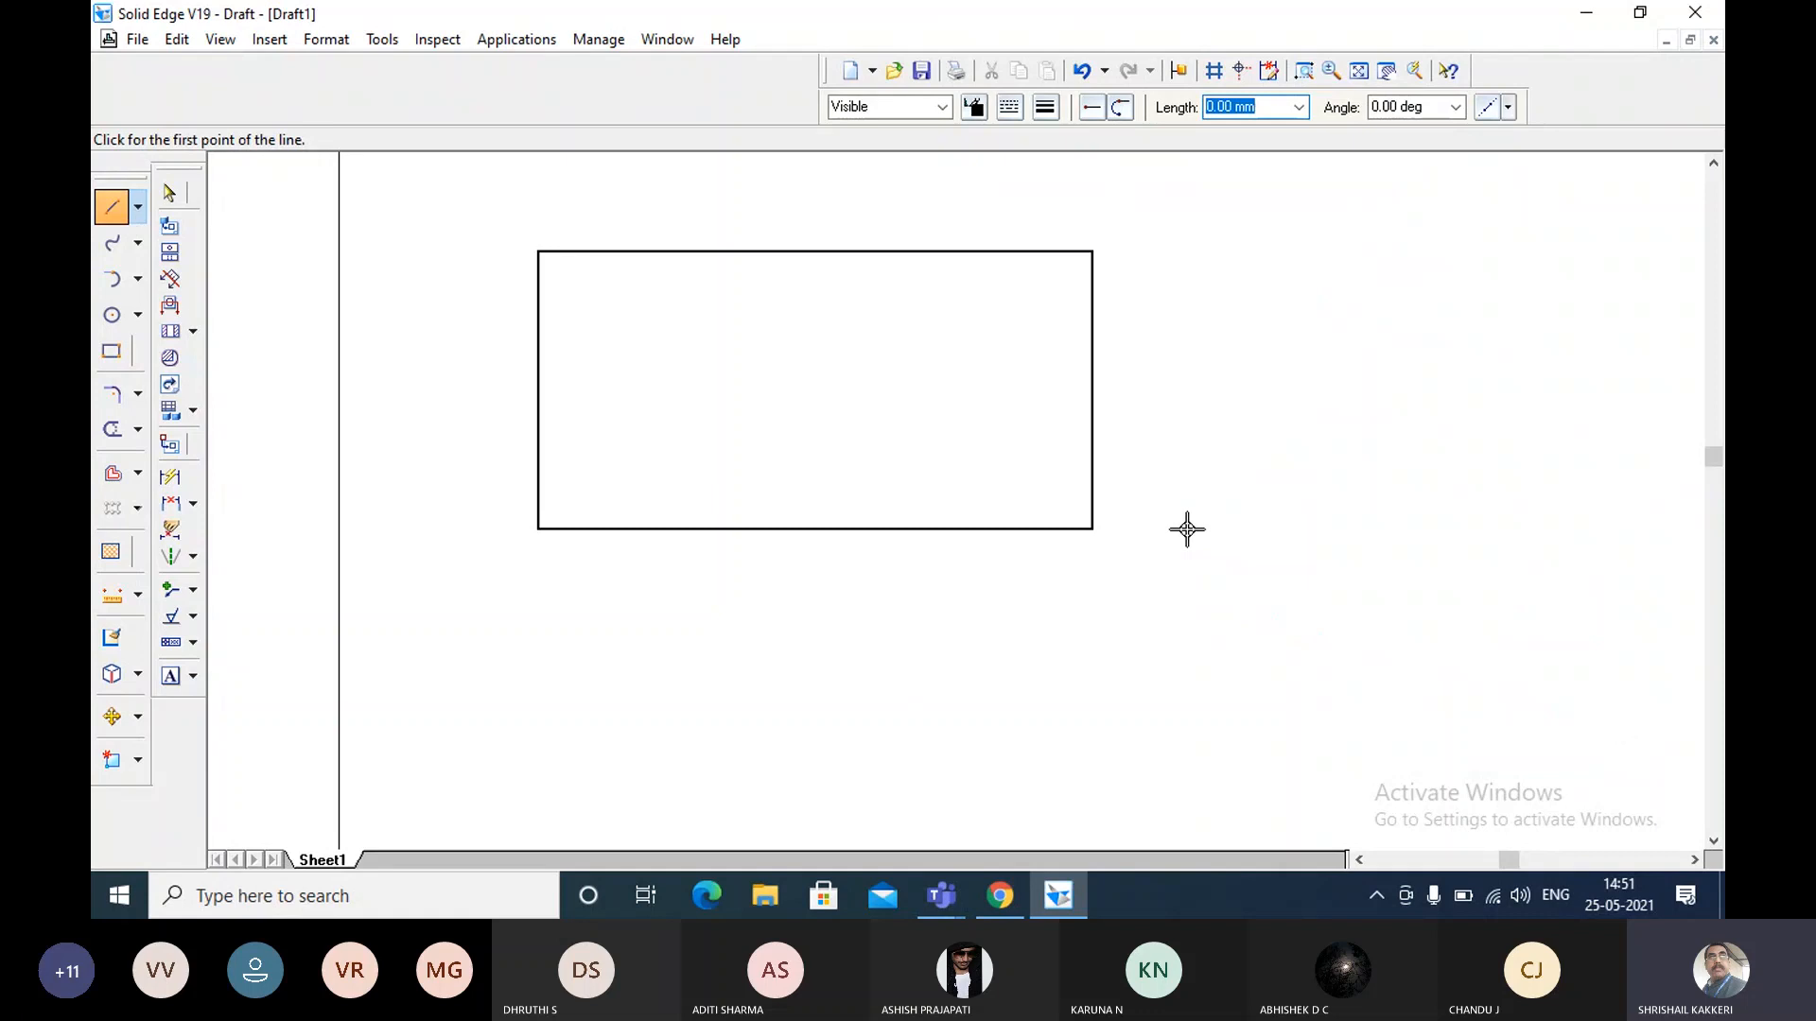
left_click(1187, 528)
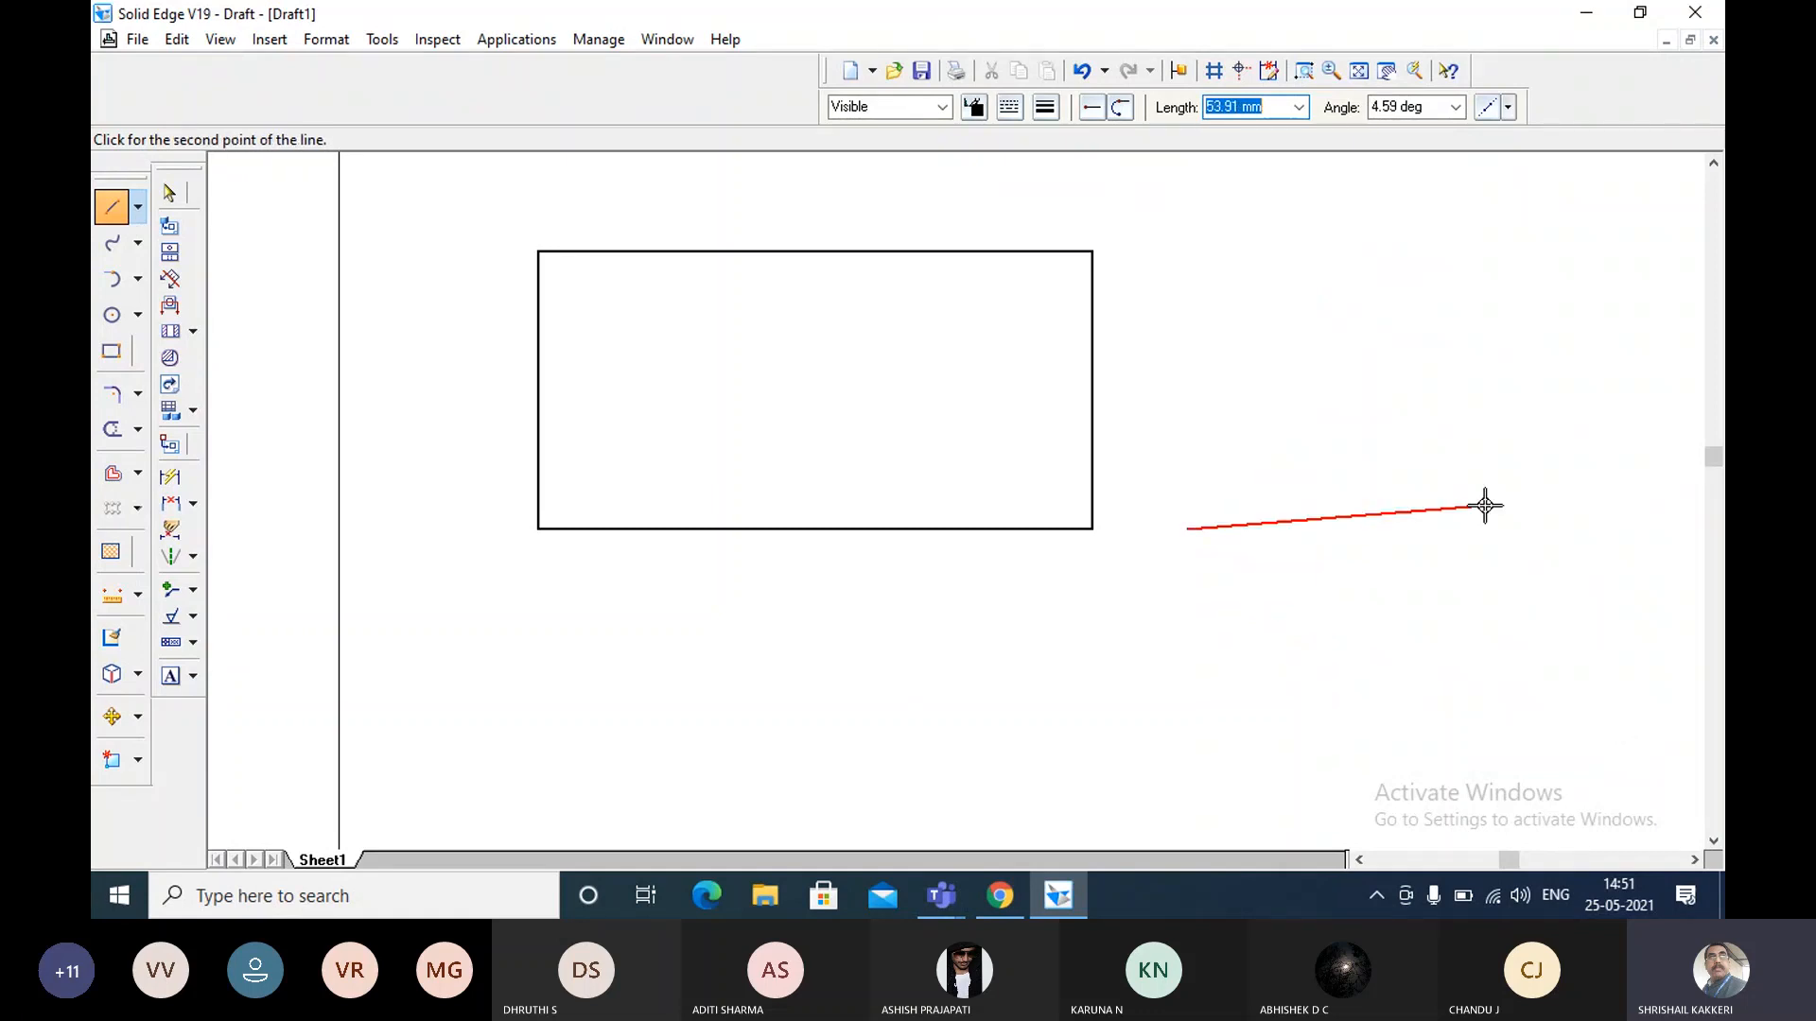
type("100")
key("Tab")
type("0")
key("Return")
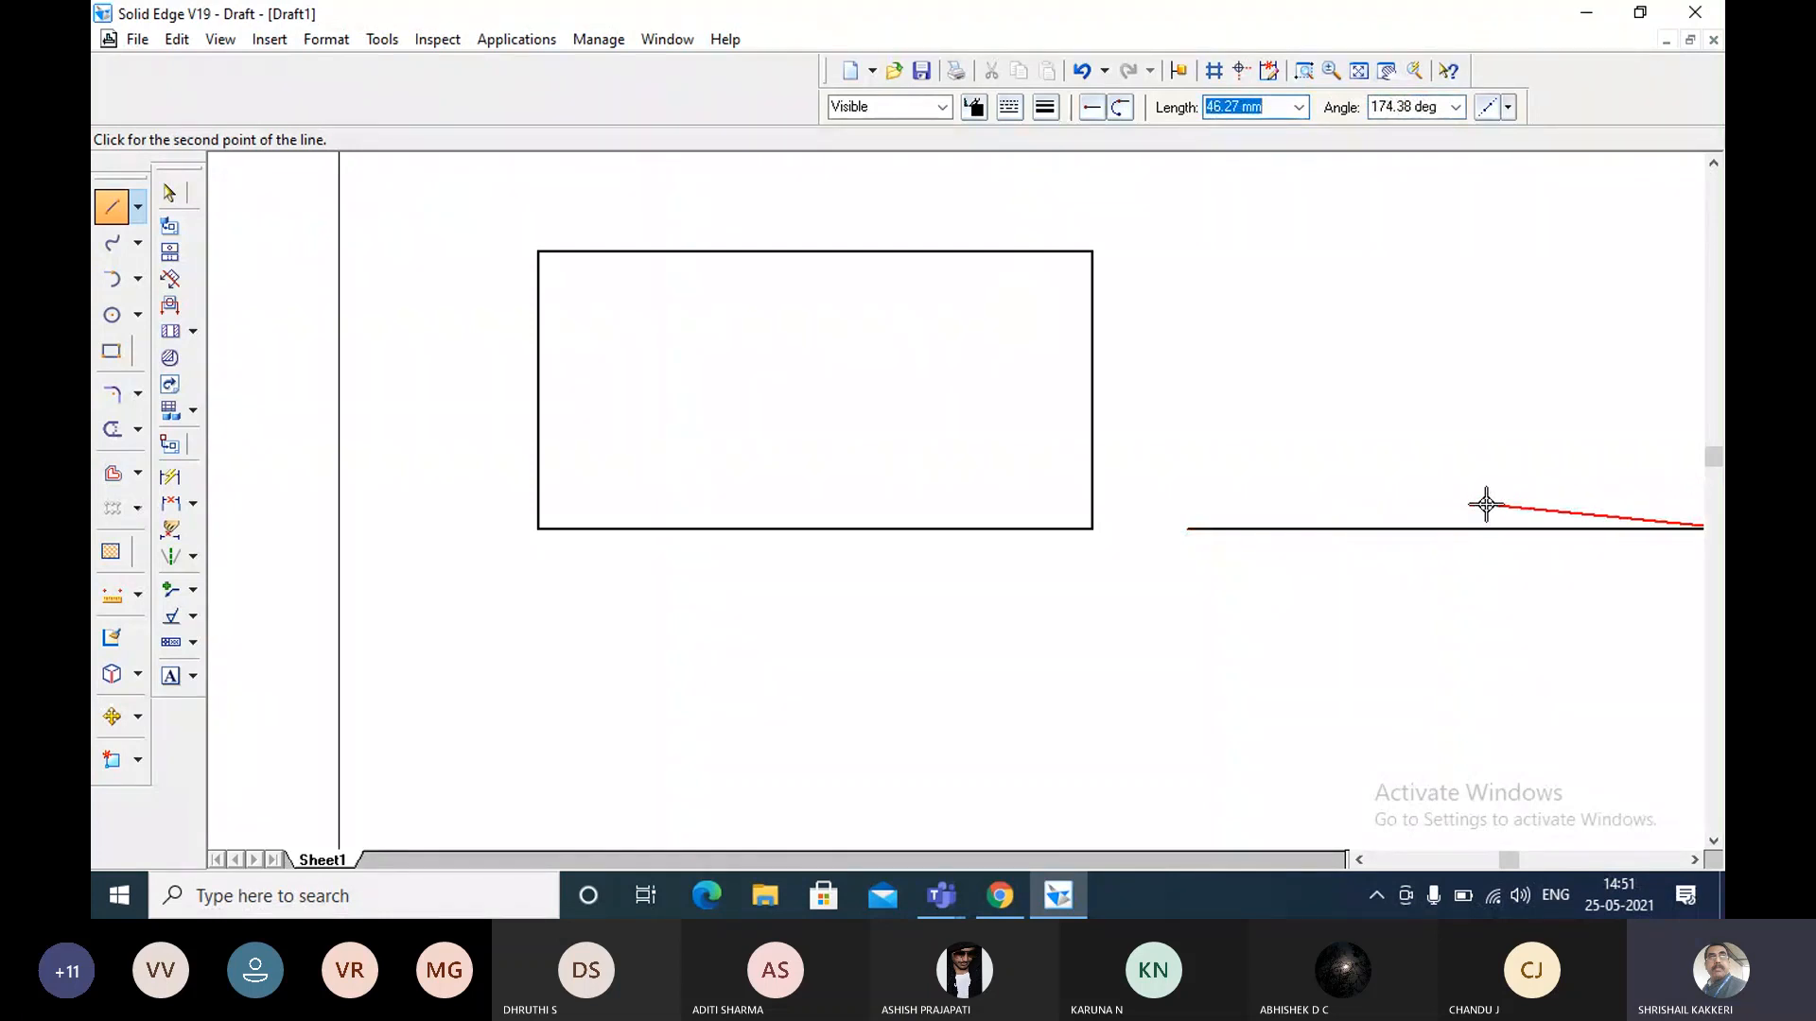
Continue the second outline from the right end of its bottom line with a 50 mm line at 90 degrees.
type("50")
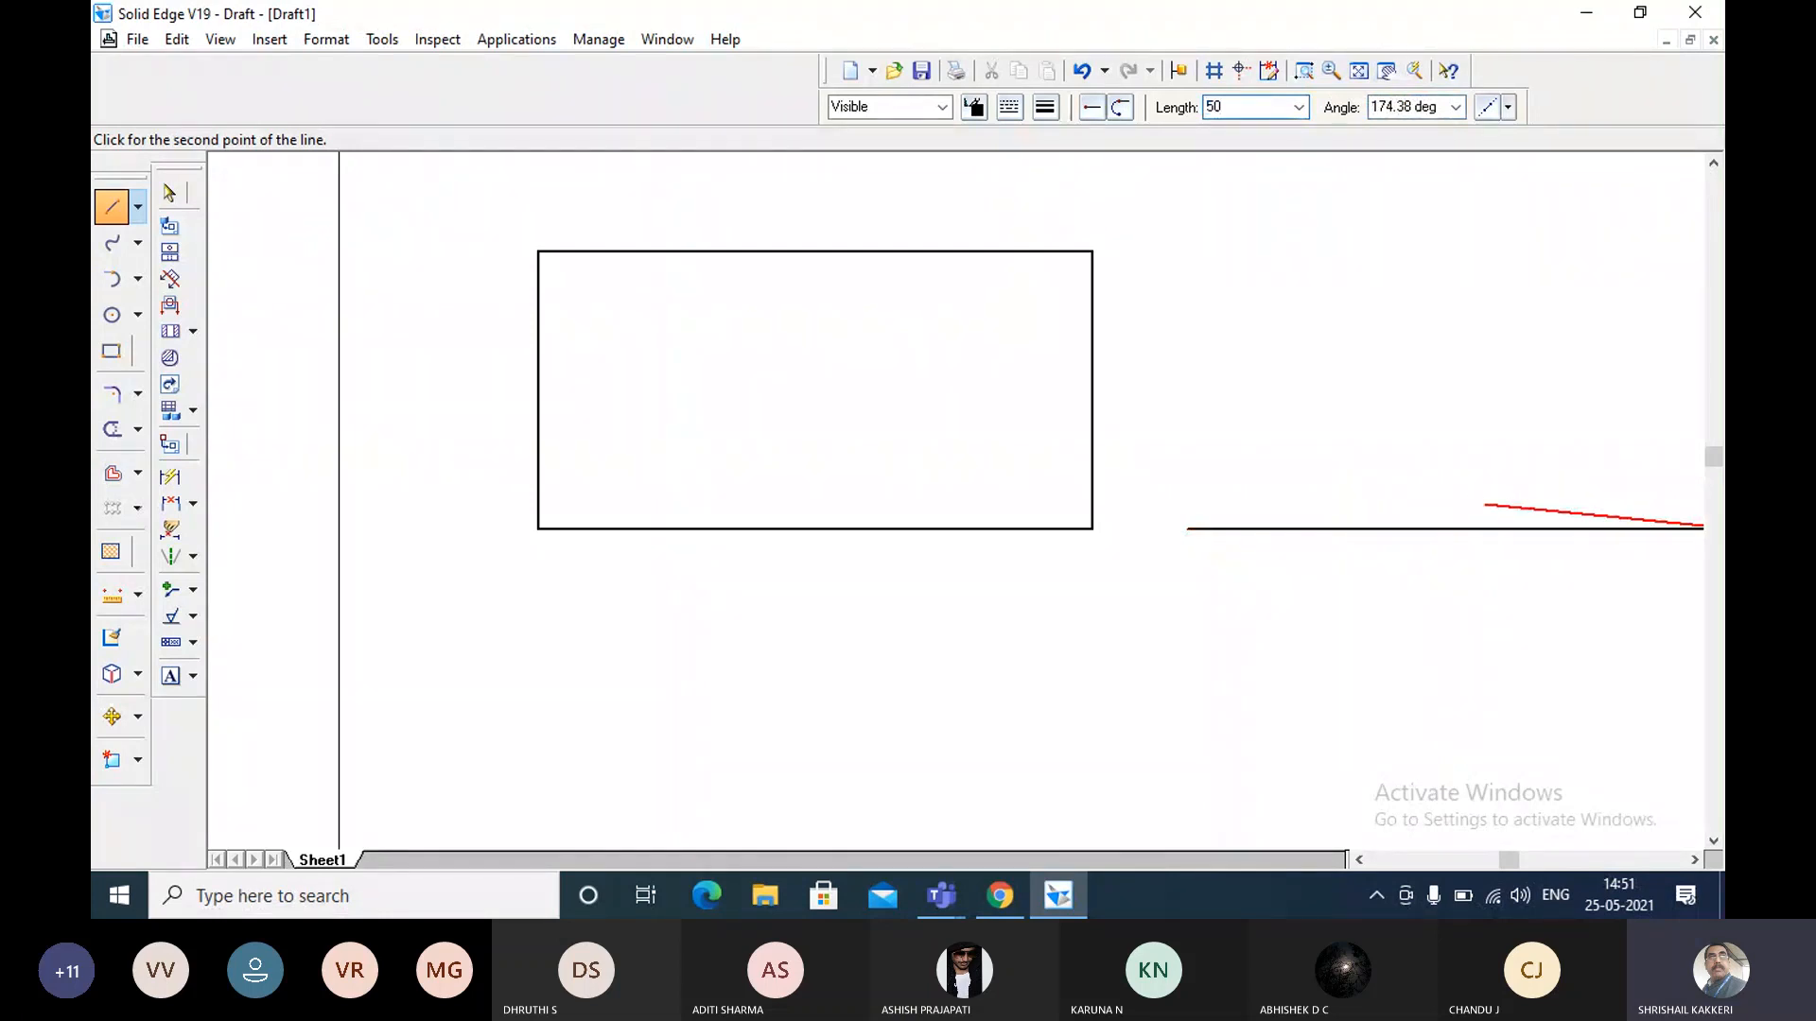
key("Tab")
type("90")
key("Return")
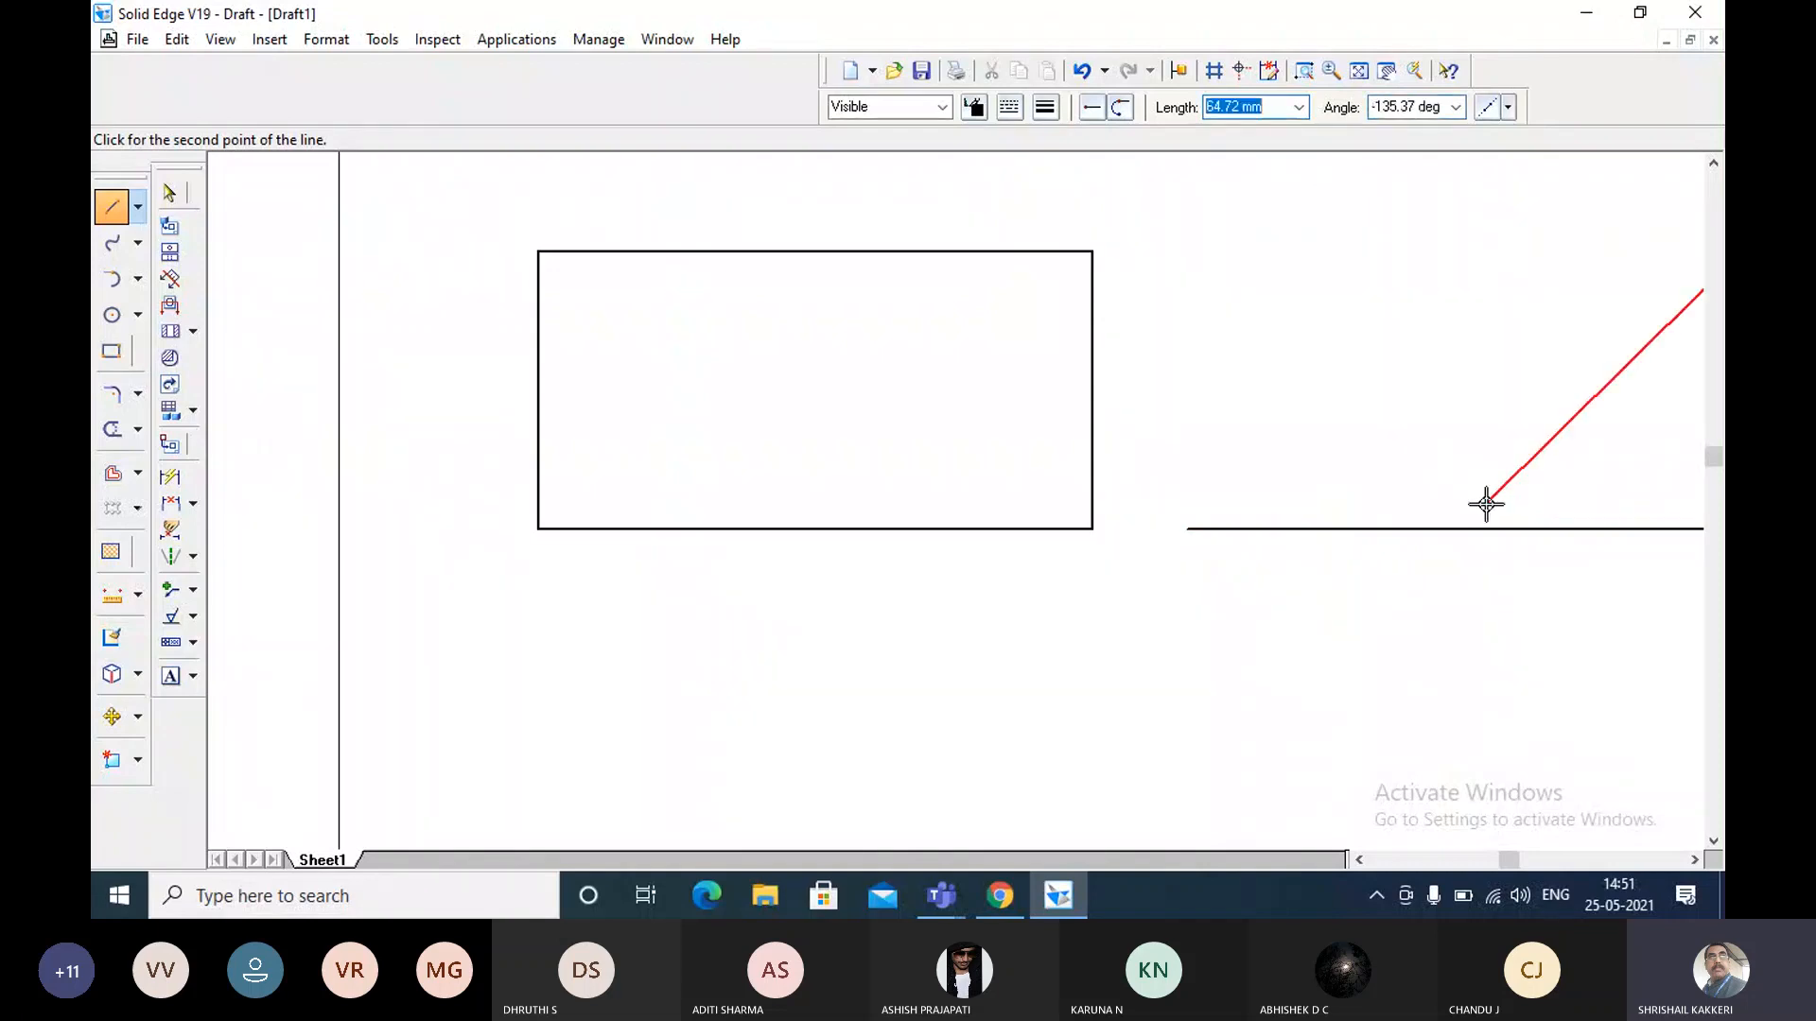
Add the top edge of the second outline as a 100 mm line at 180 degrees.
type("100")
key("Tab")
type("18")
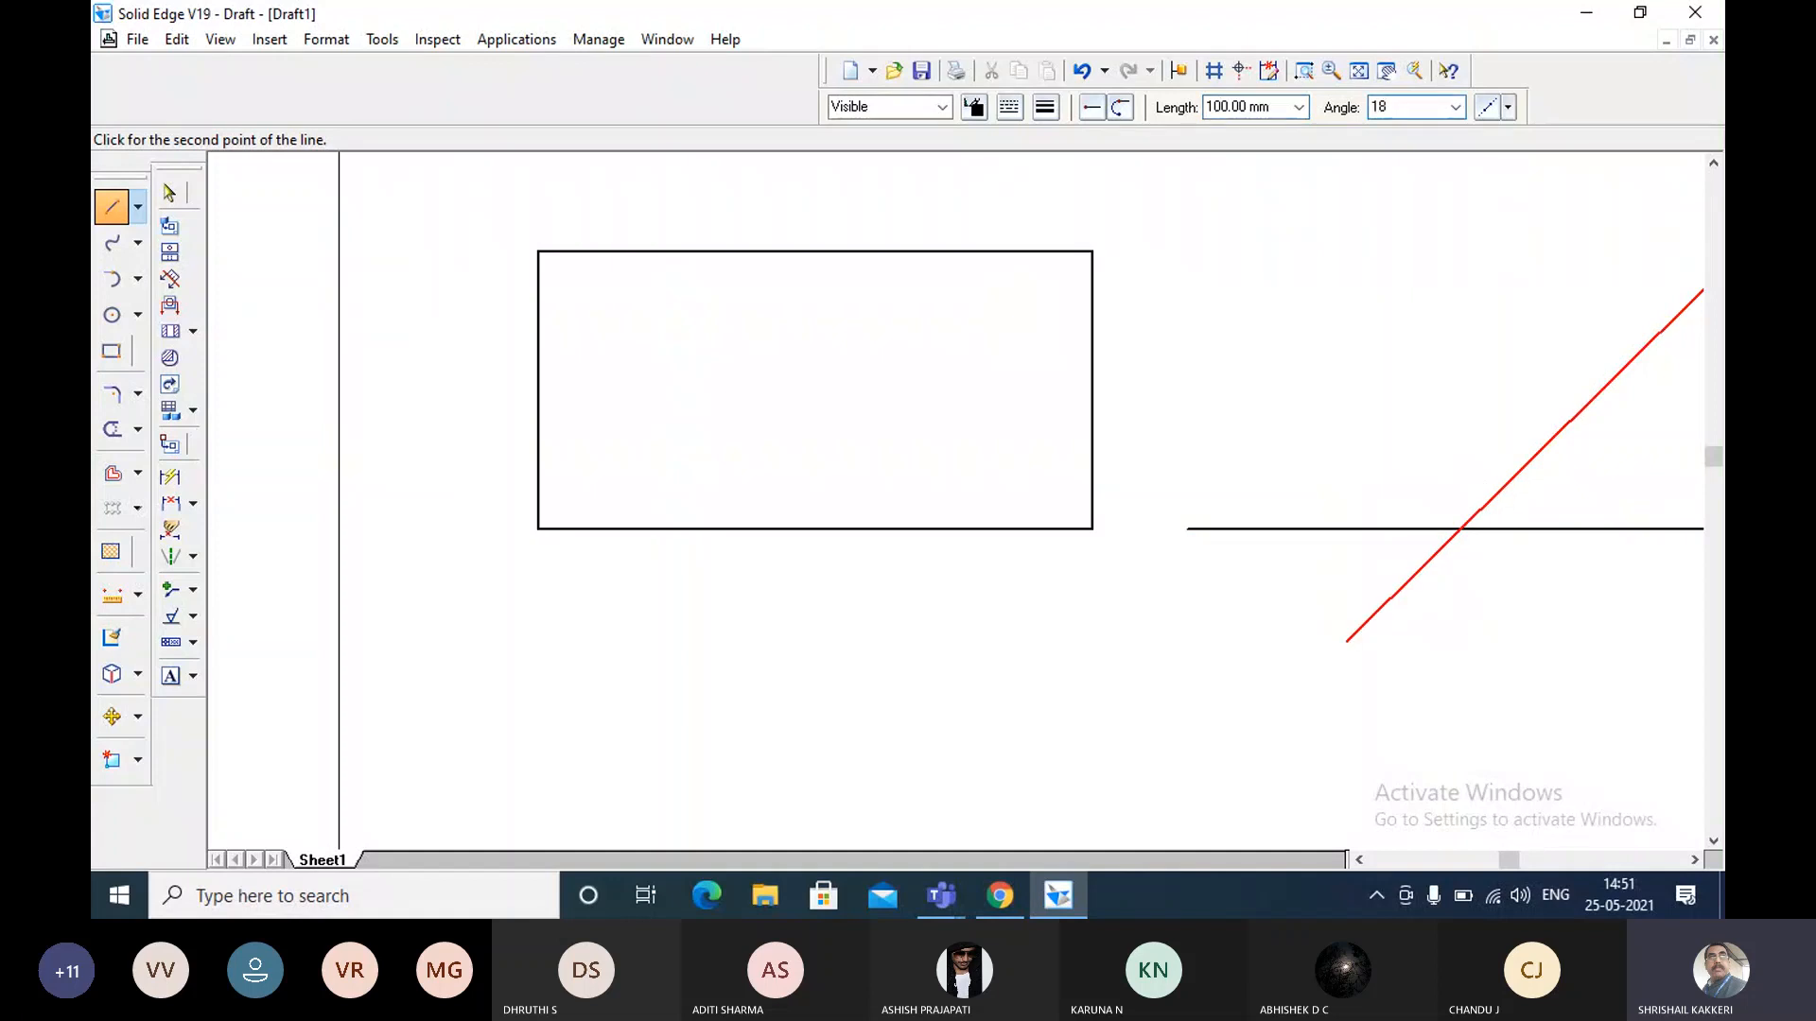
type("0")
key("Return")
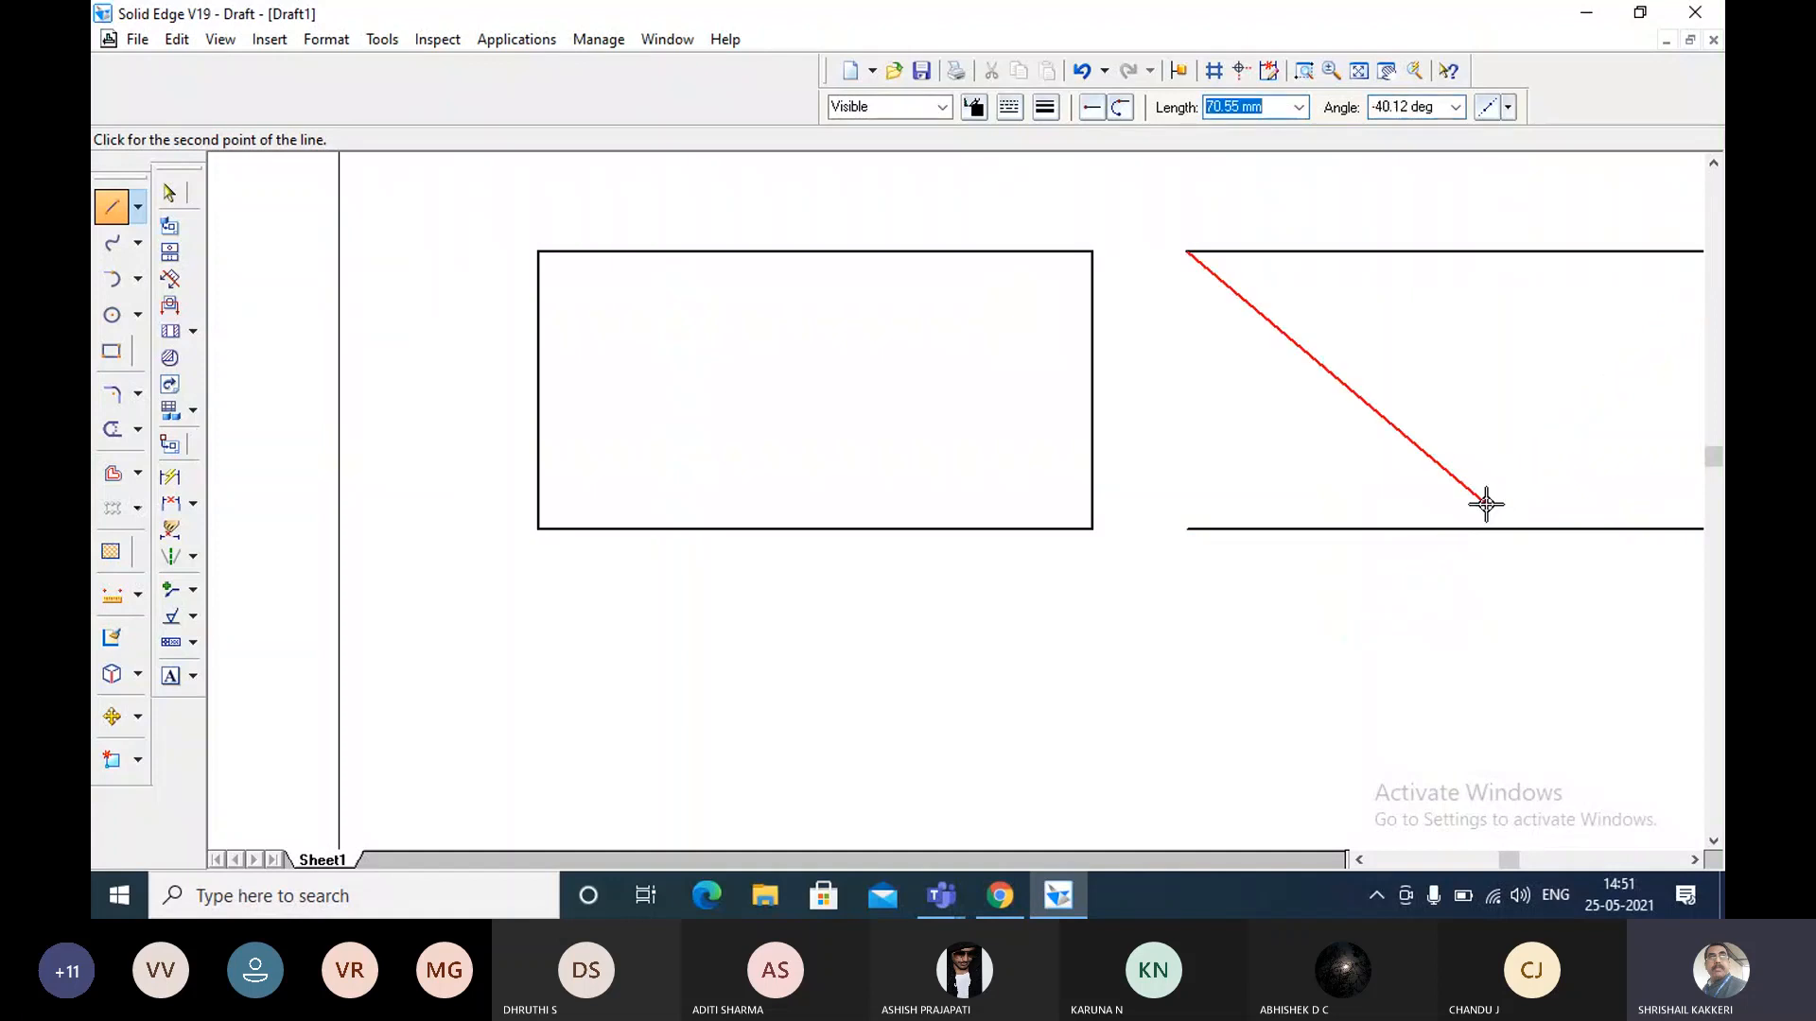
Close the second outline with a 50 mm line at -90 degrees from the left end of its top edge.
type("50")
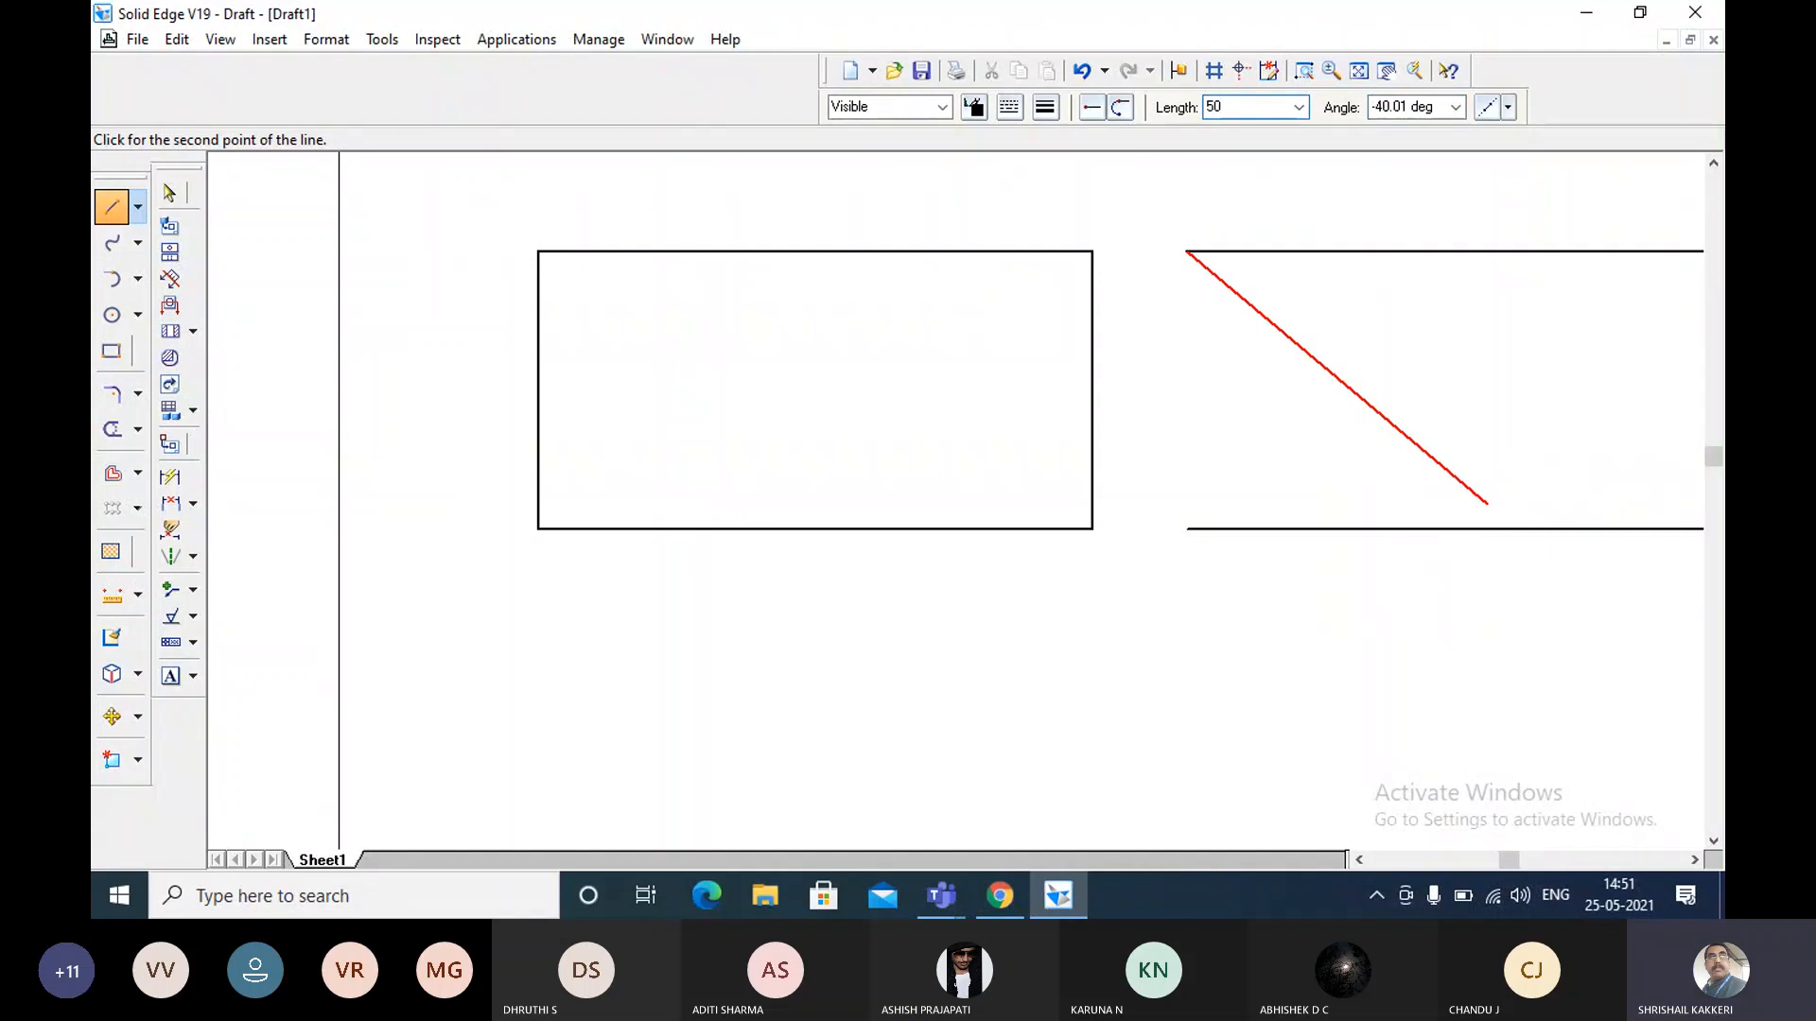
key("Tab")
type("-90")
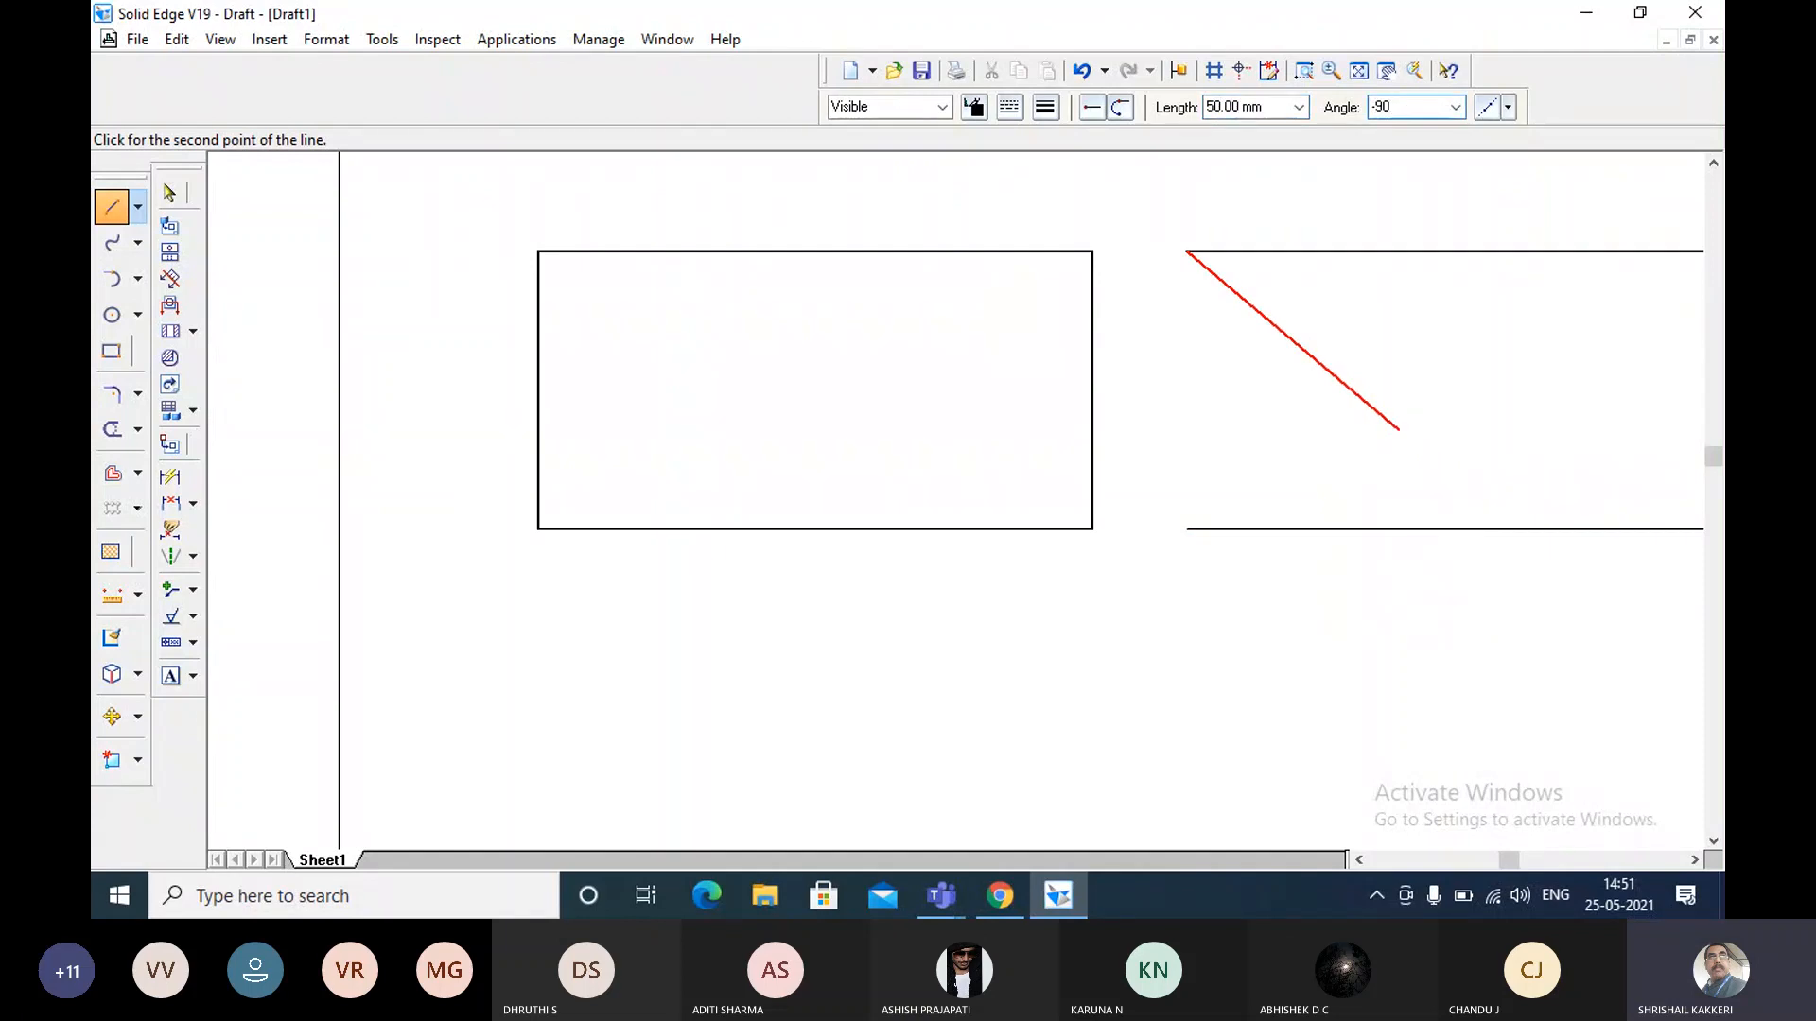
right_click(1488, 486)
Delete all four lines of the second rectangle, keeping the first rectangle on the sheet.
left_click(1359, 70)
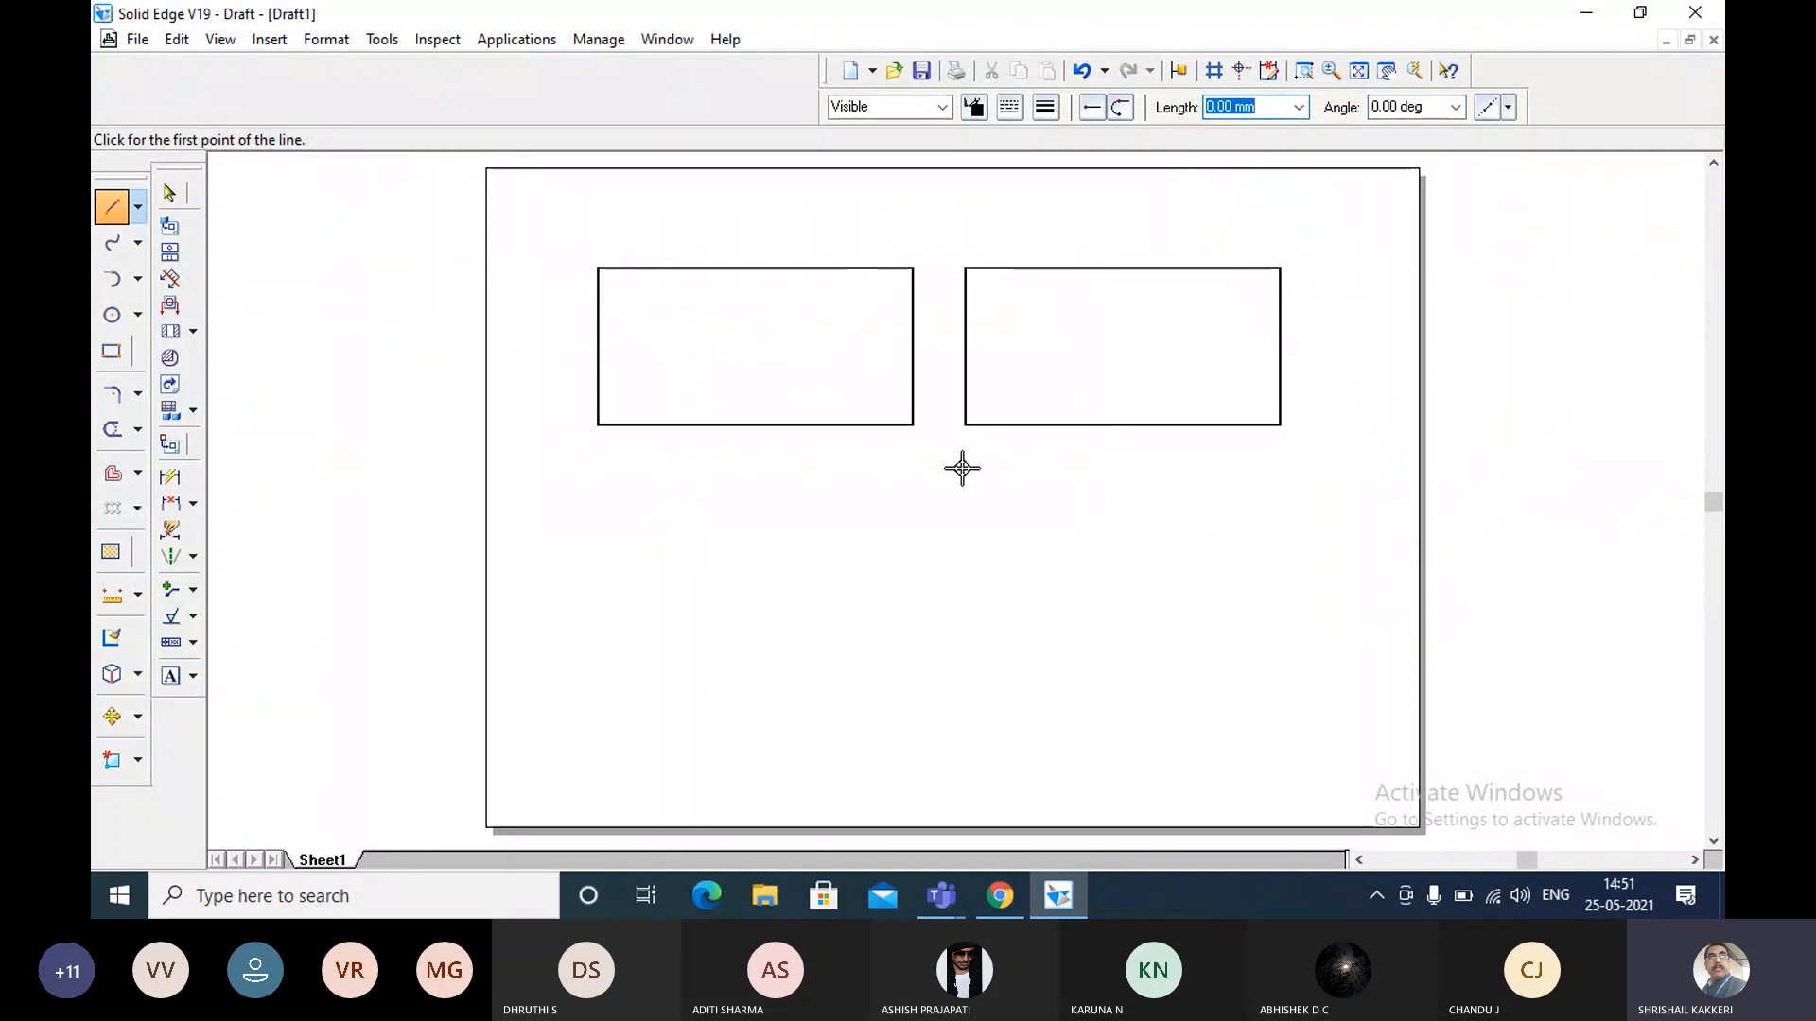
key("Escape")
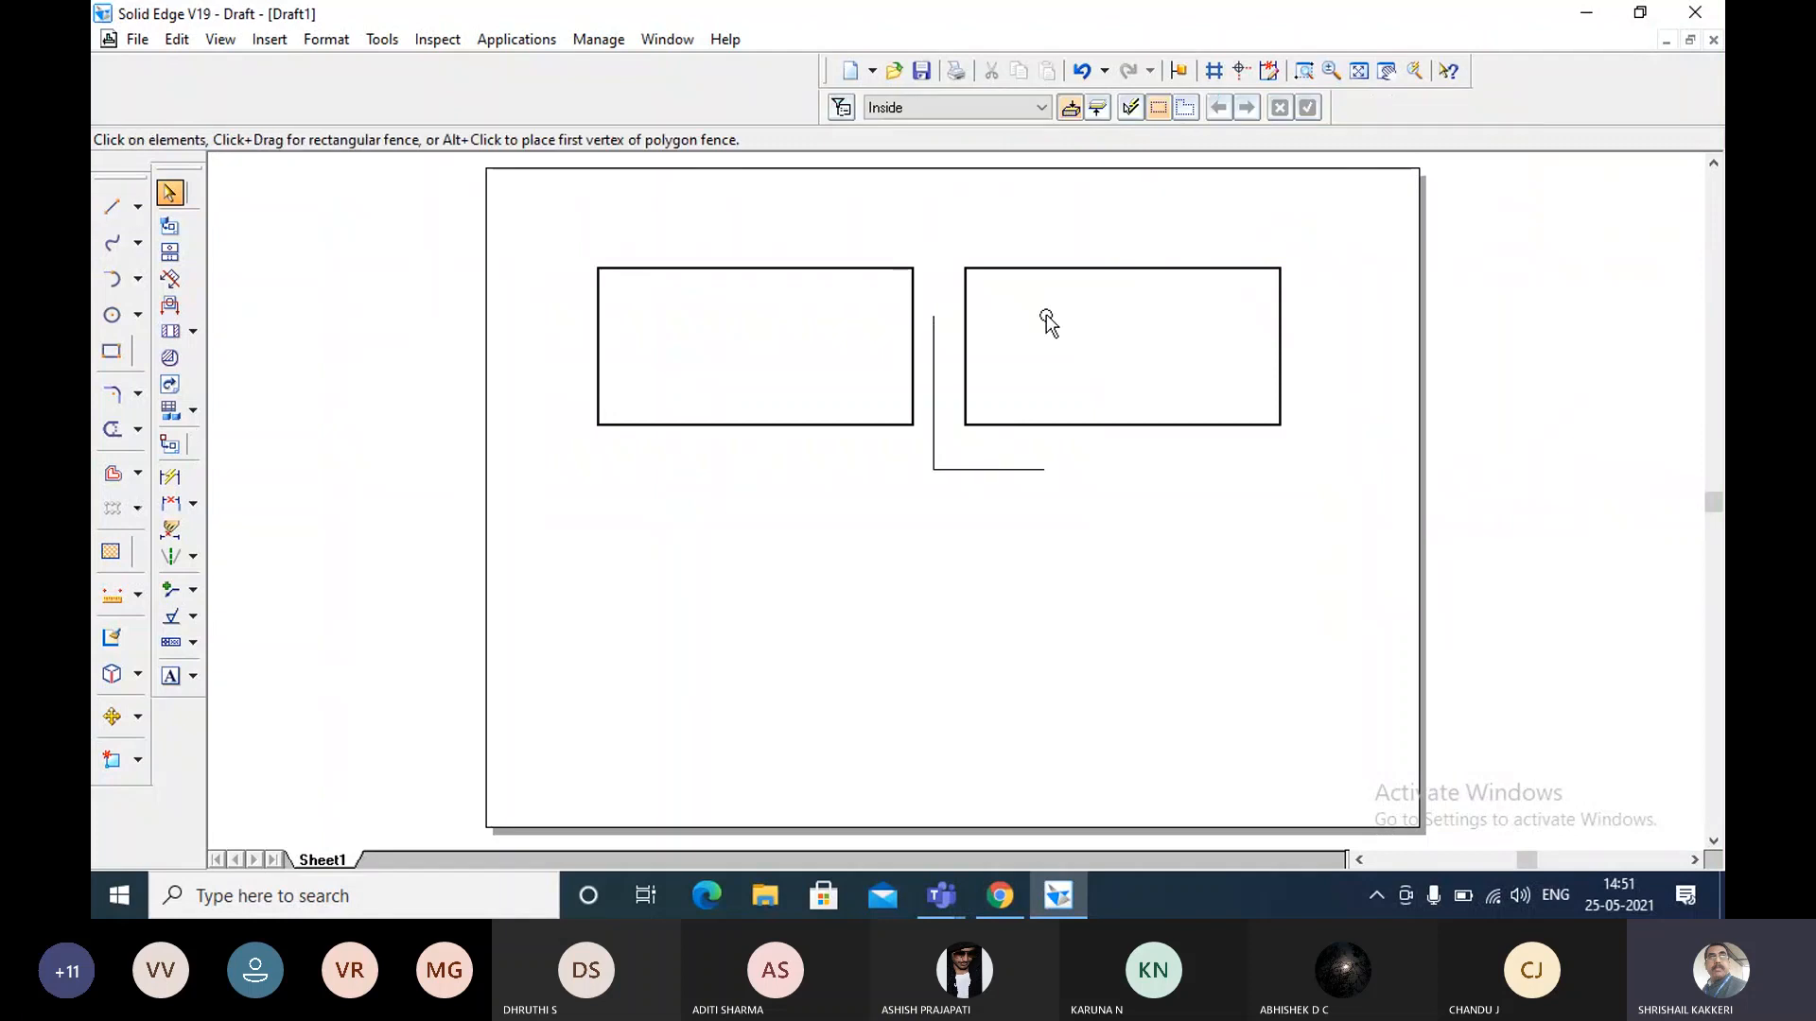
left_click_drag(1308, 237, 961, 553)
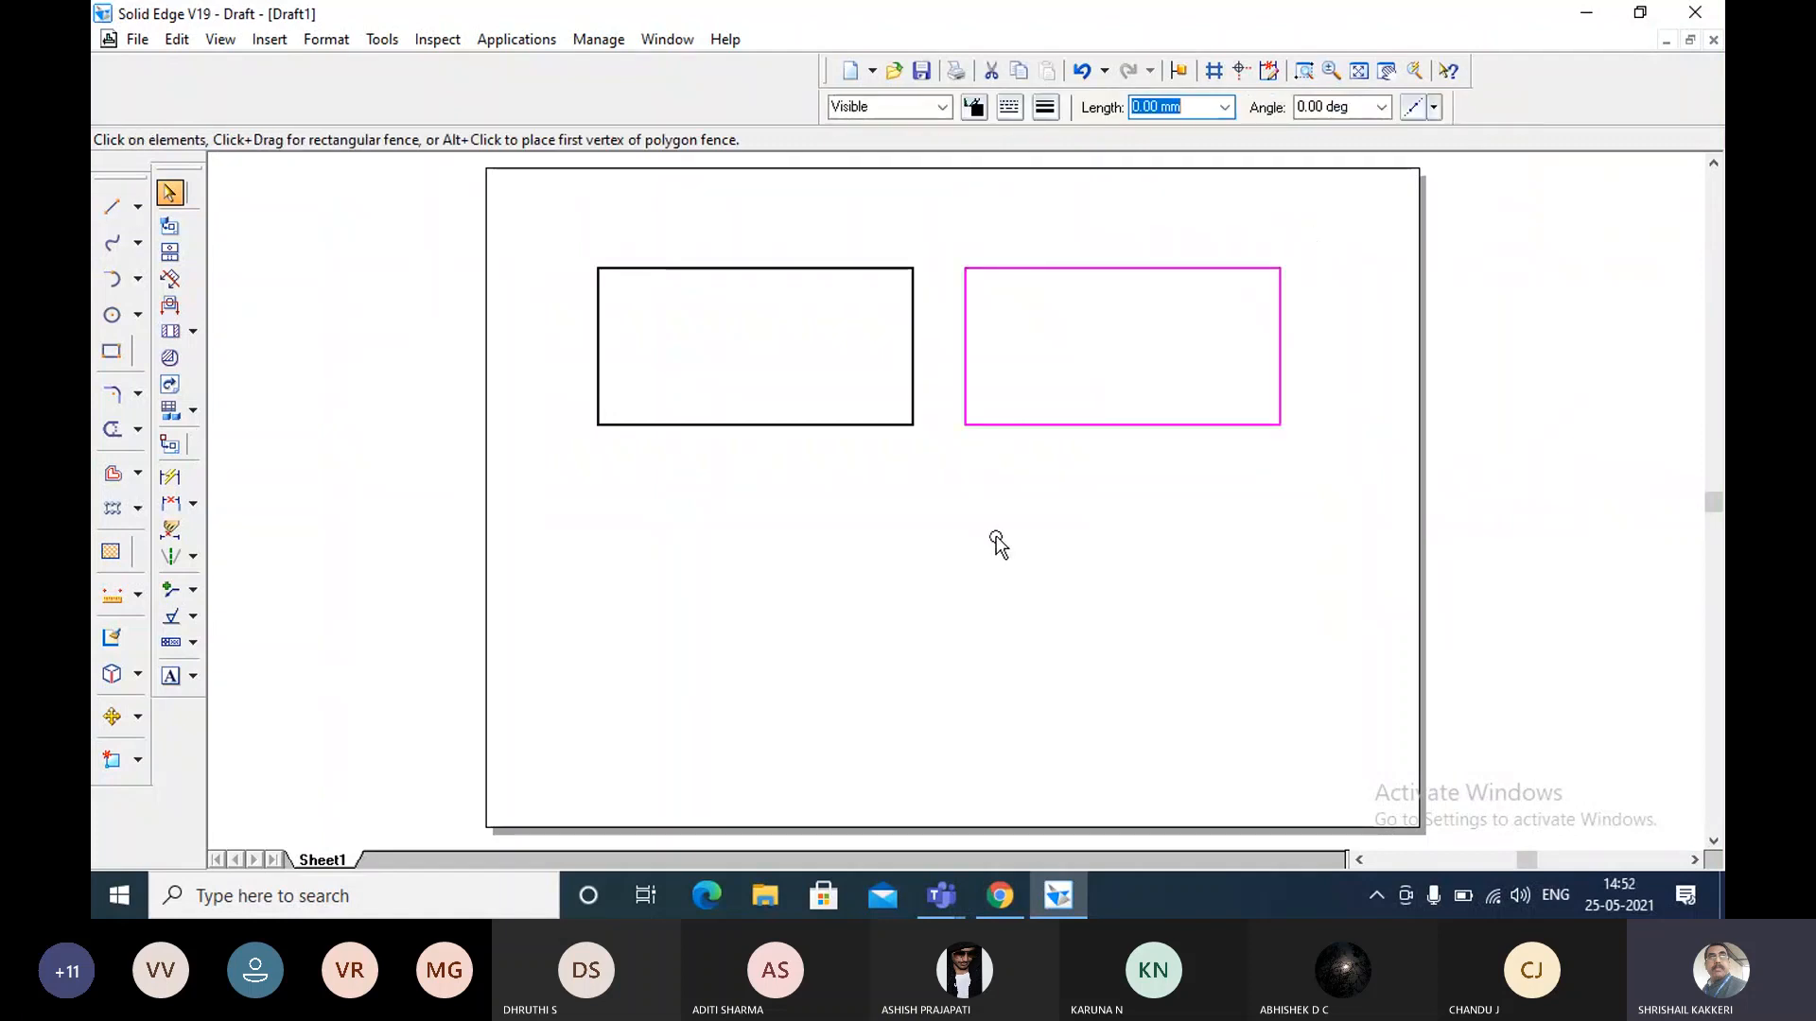
key("Delete")
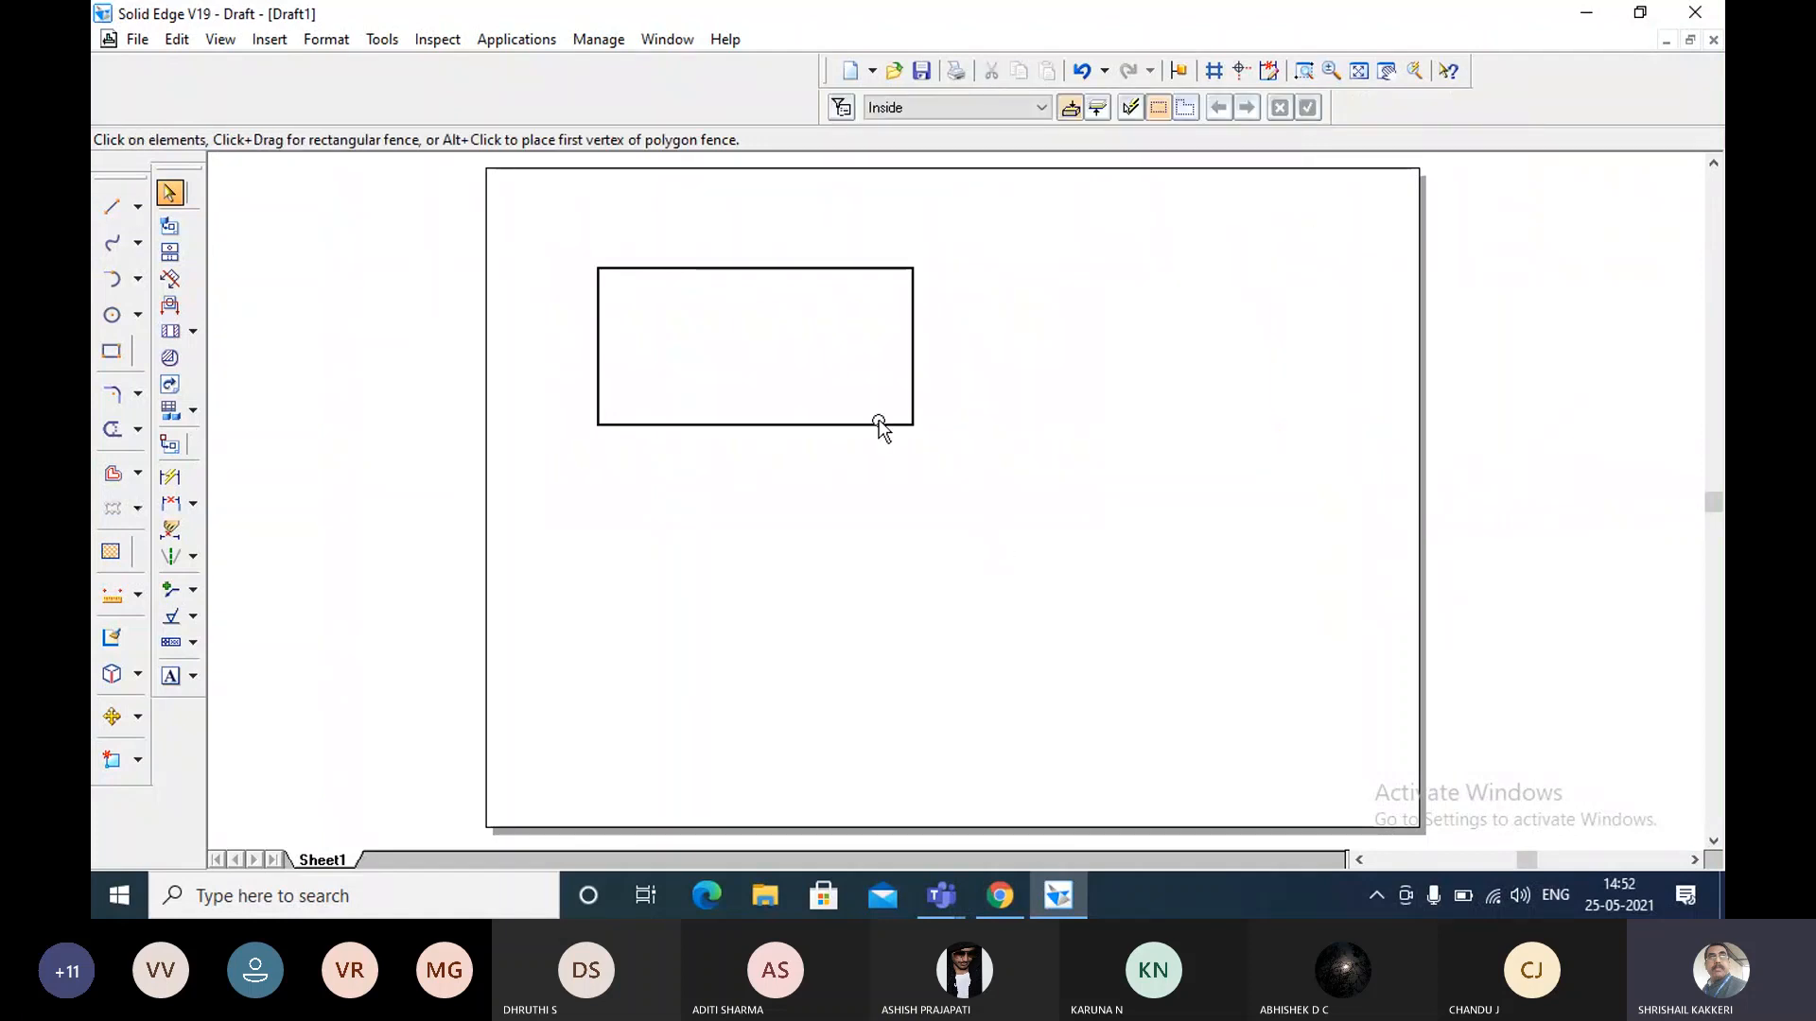
left_click(112, 351)
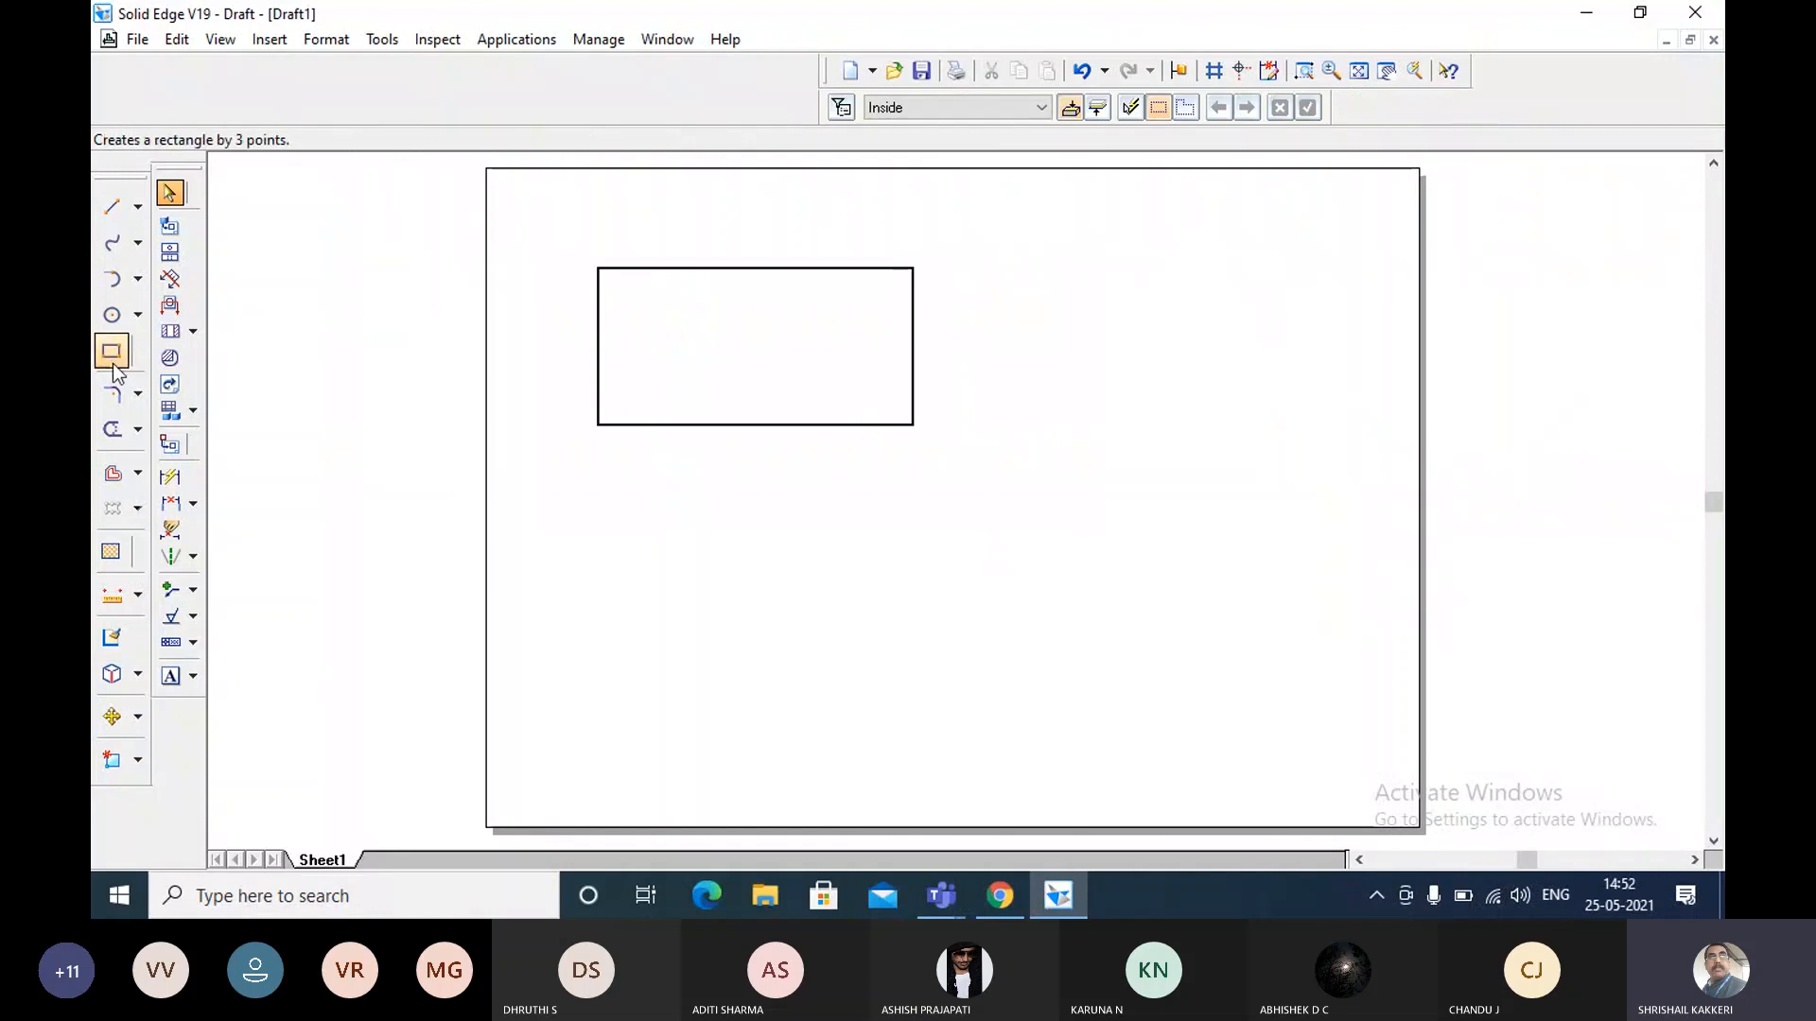
type("5")
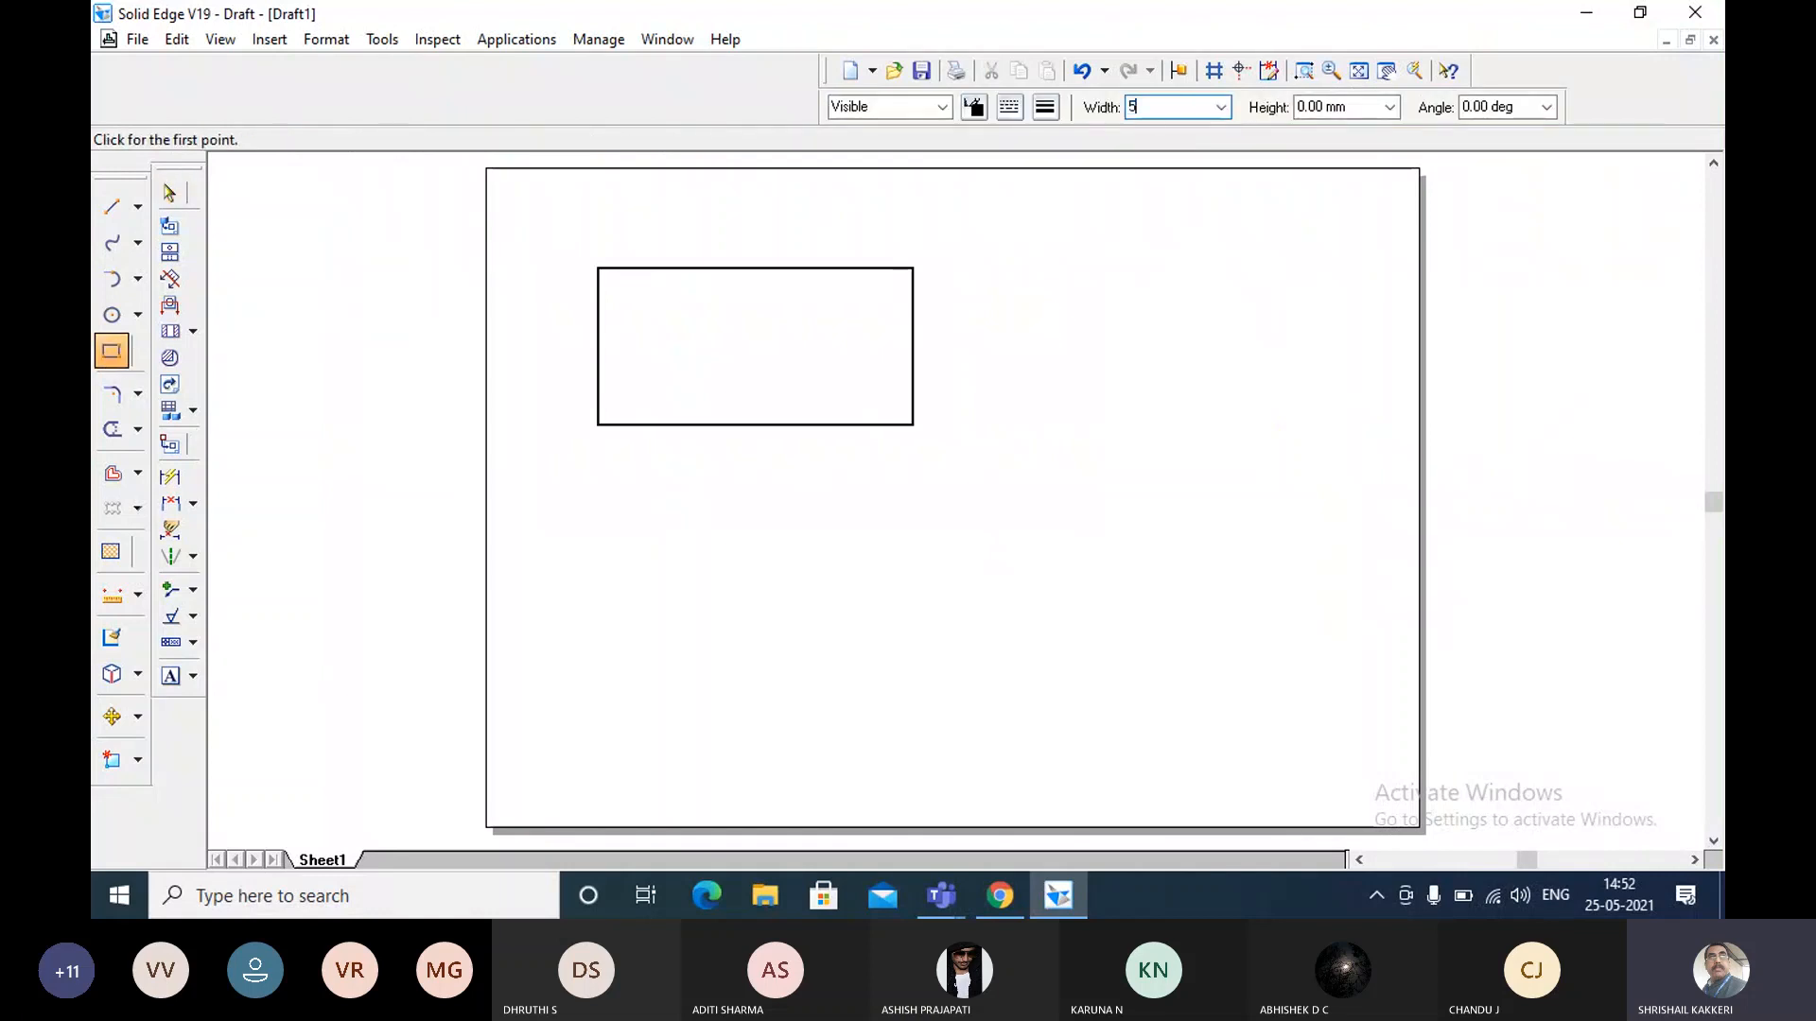
type("0")
key("Tab")
type("50")
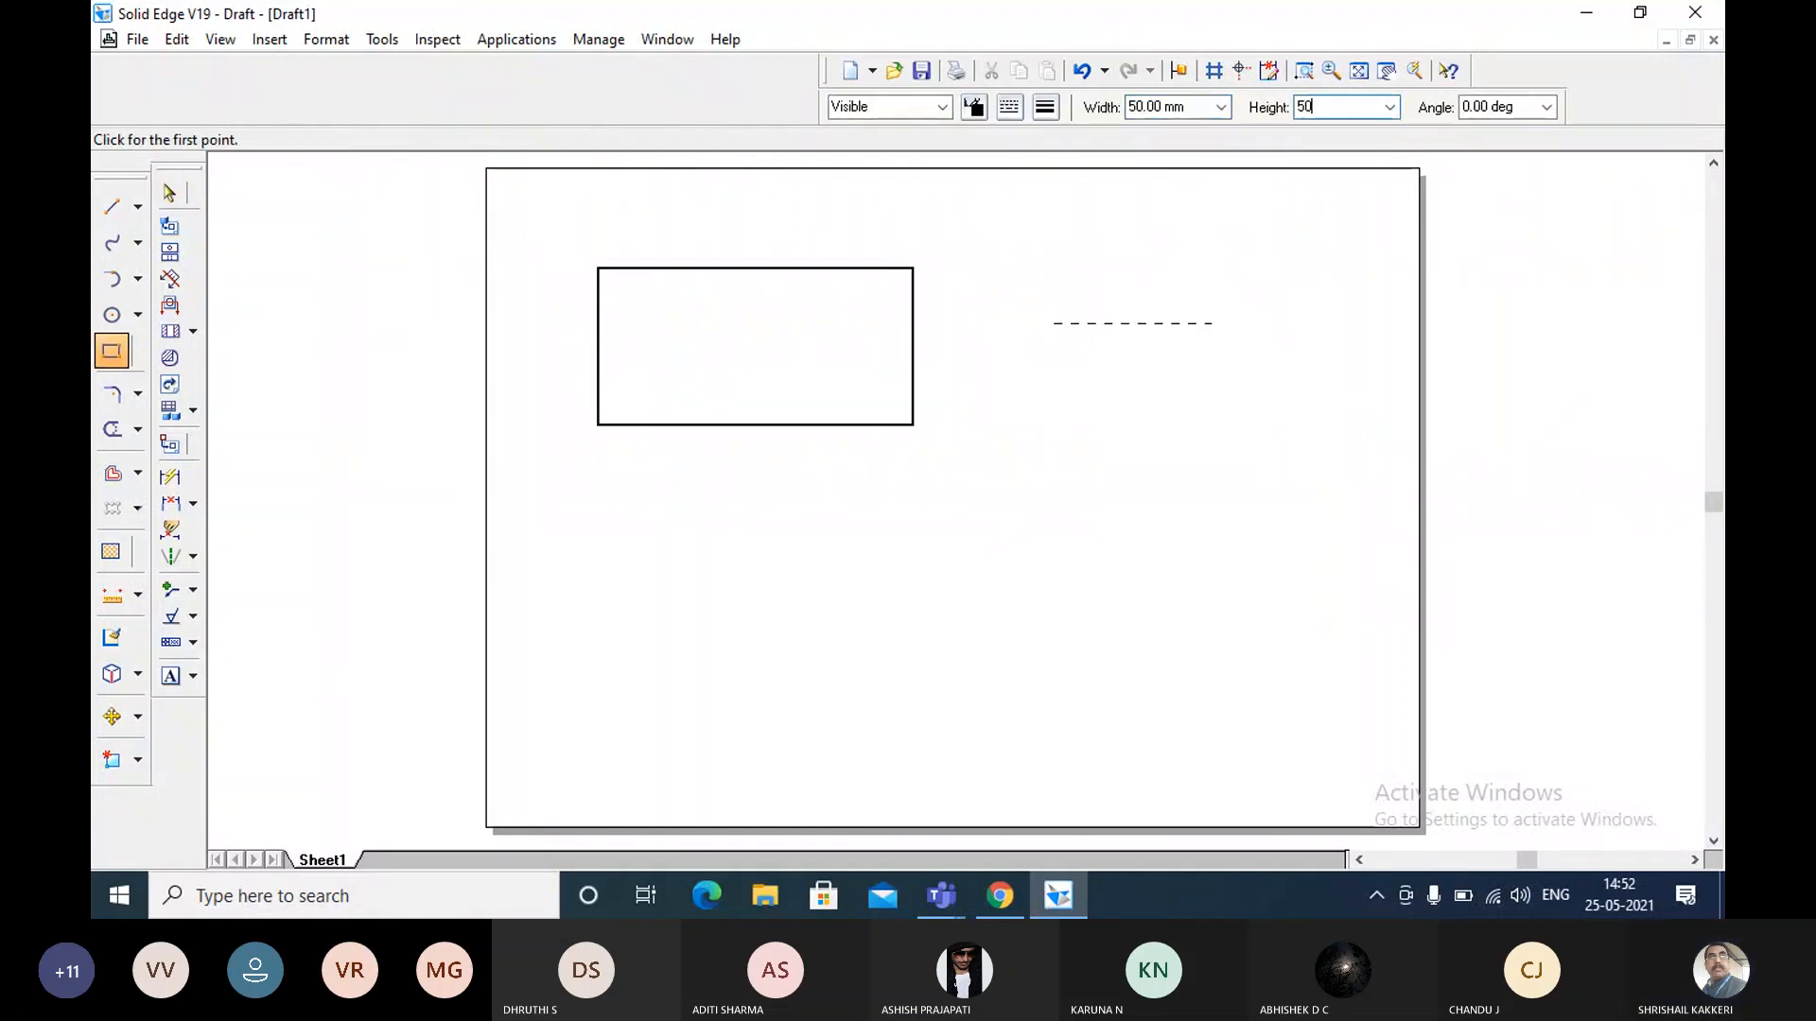
key("Tab")
key("Tab")
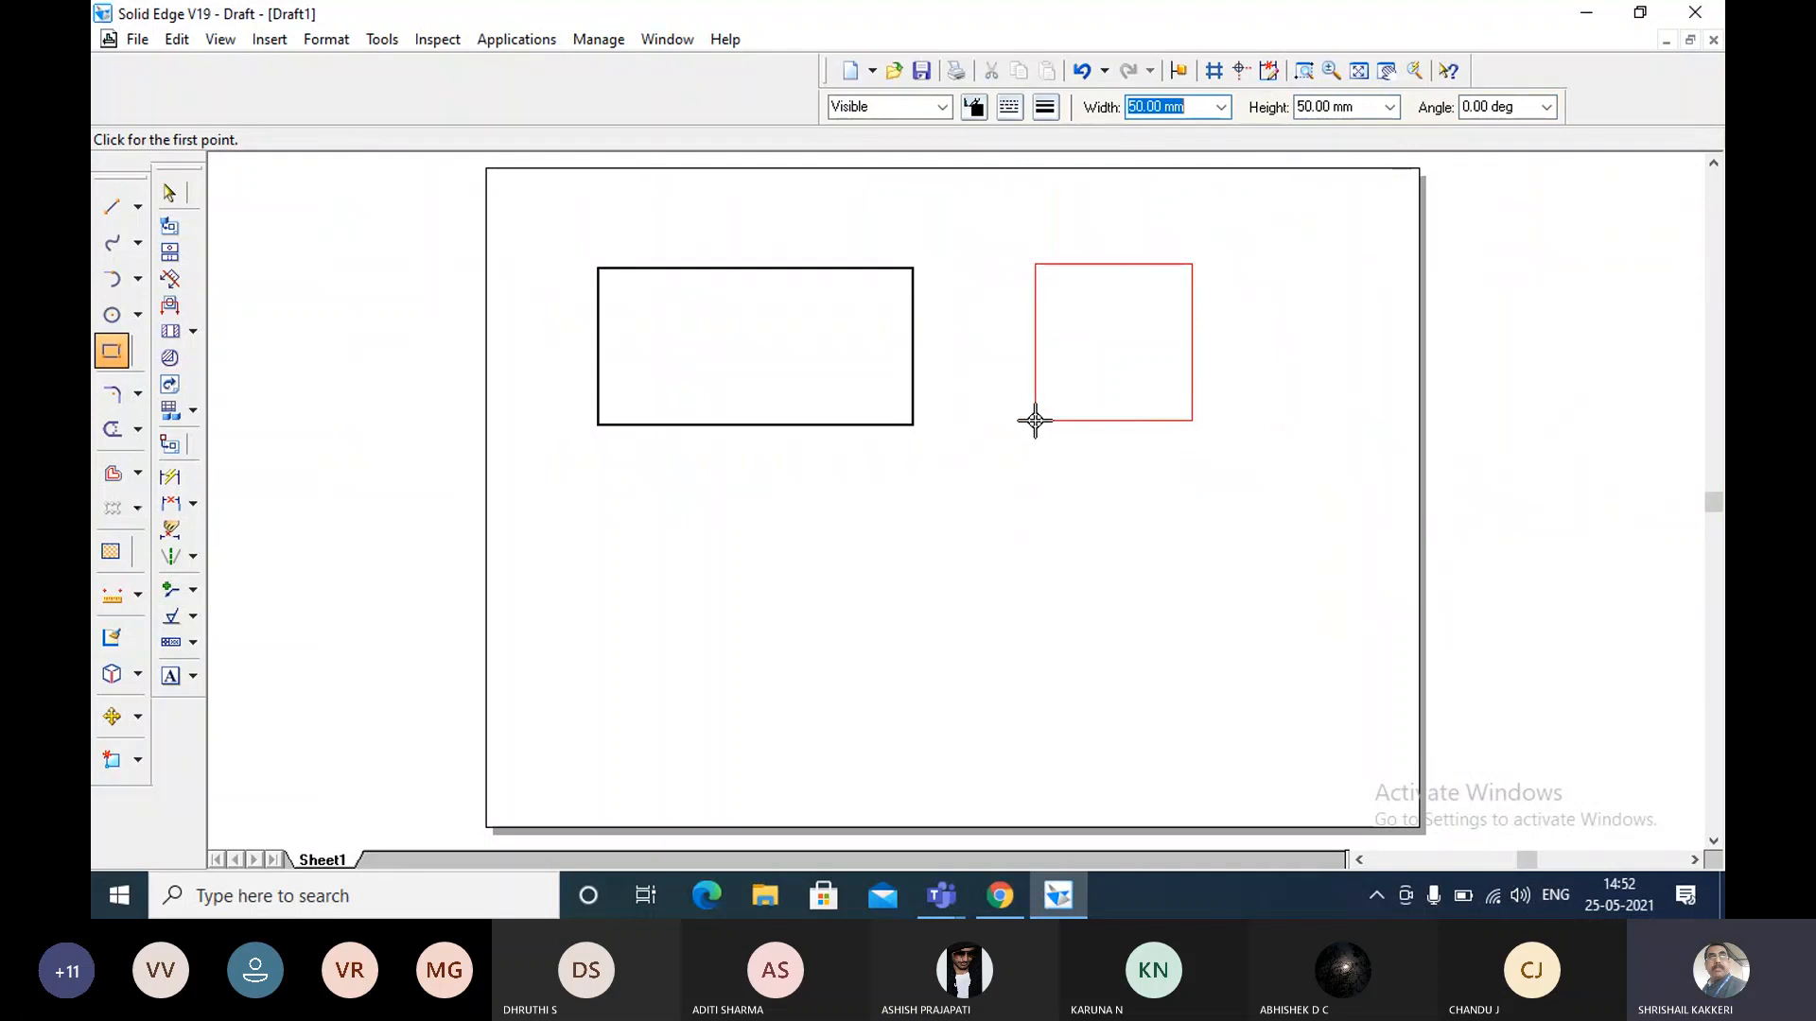
key("Escape")
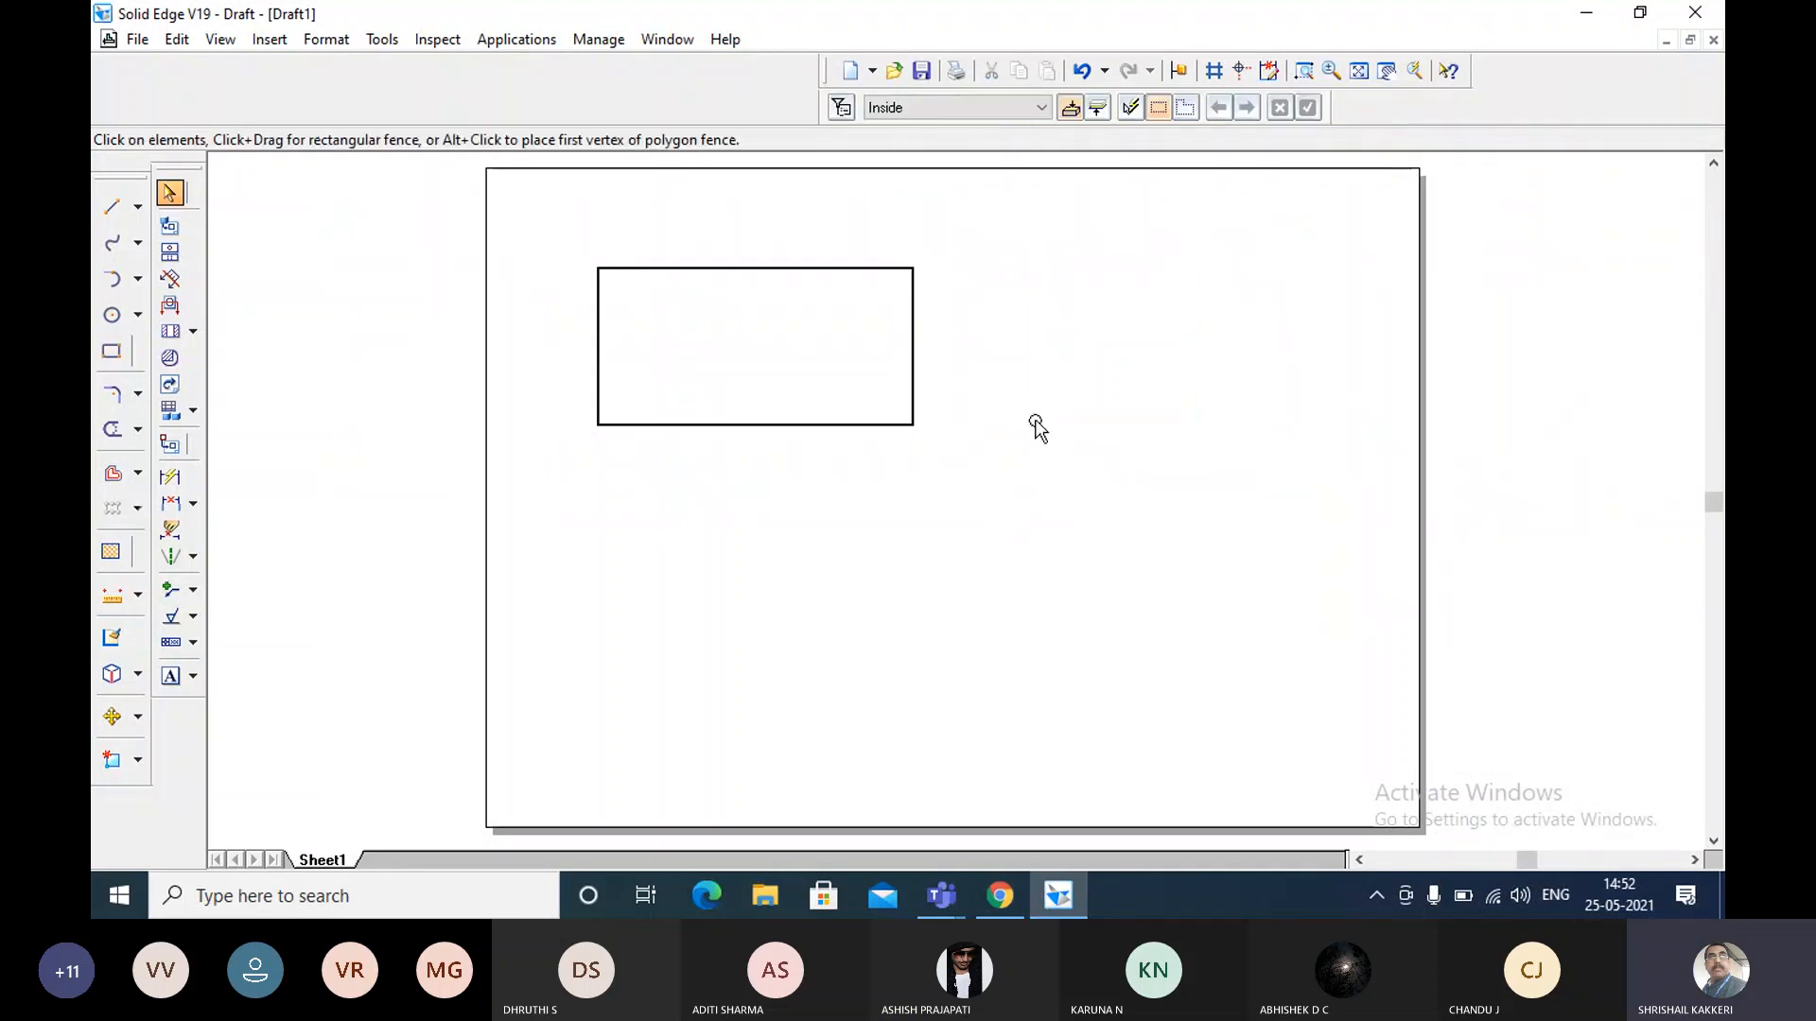
Draw a 50 mm line at 0 degrees to the right of the rectangle, about level with its bottom edge.
left_click(111, 205)
left_click(990, 423)
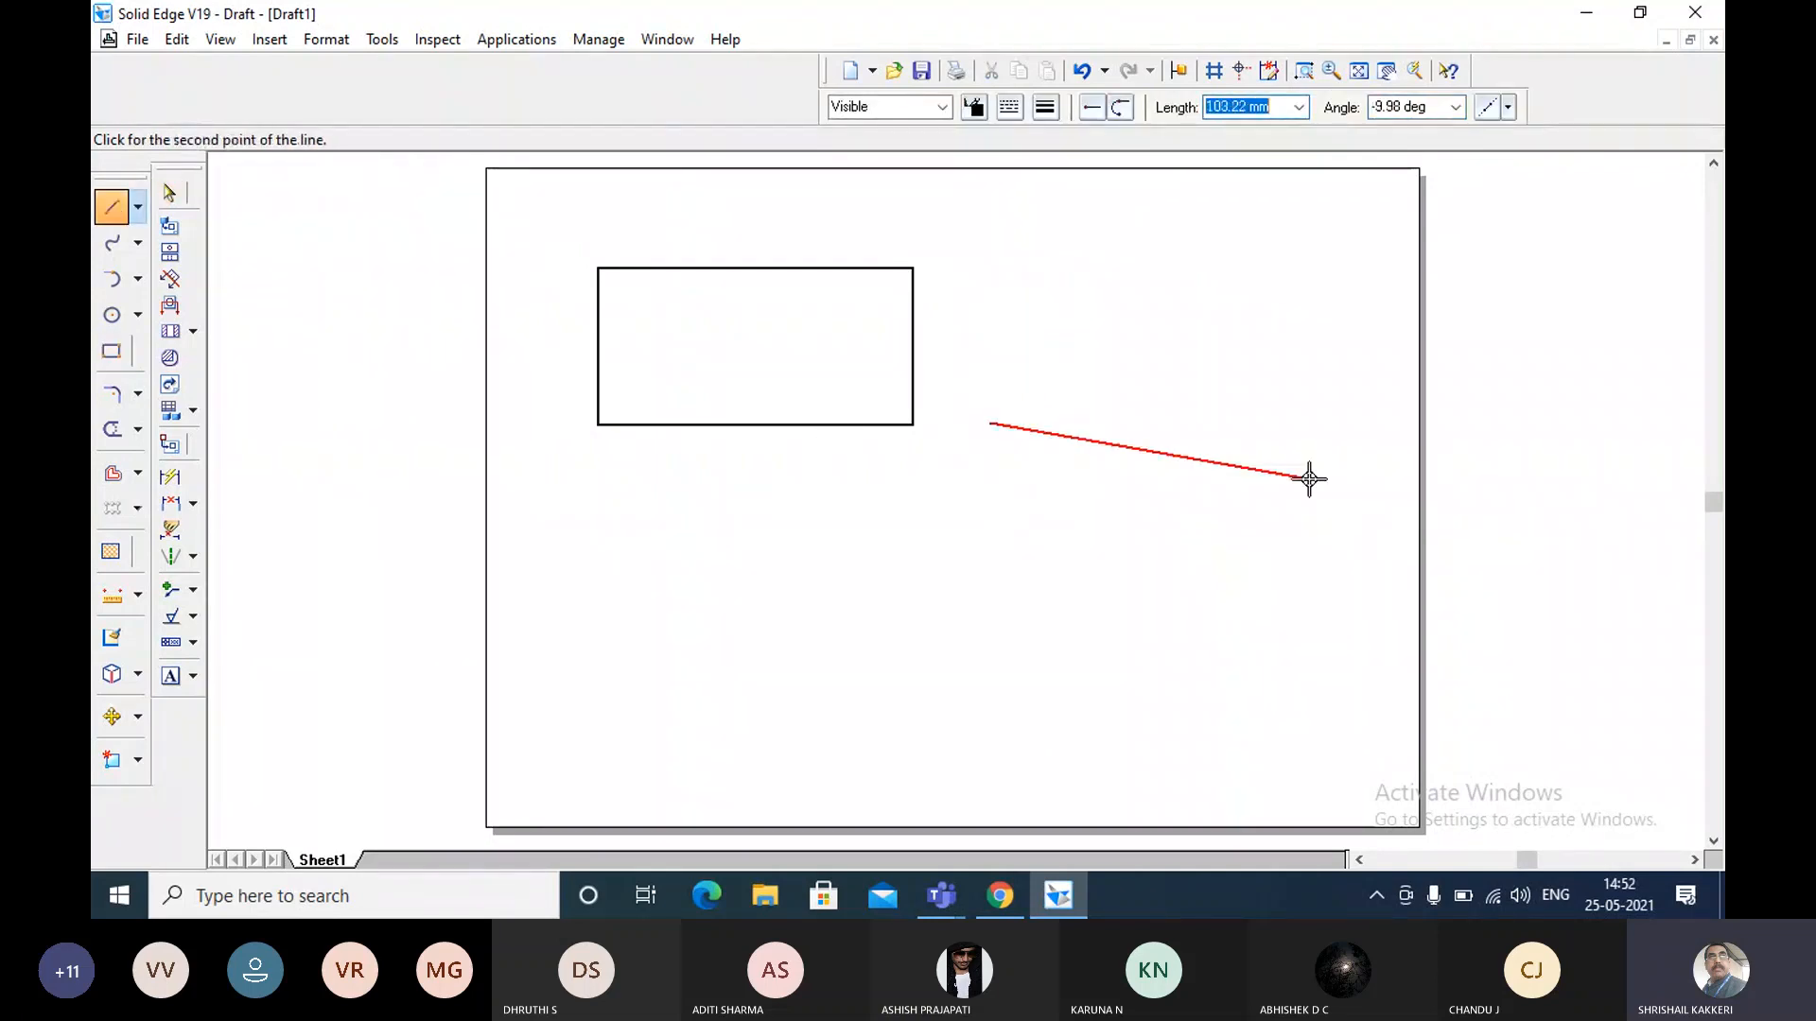
type("50")
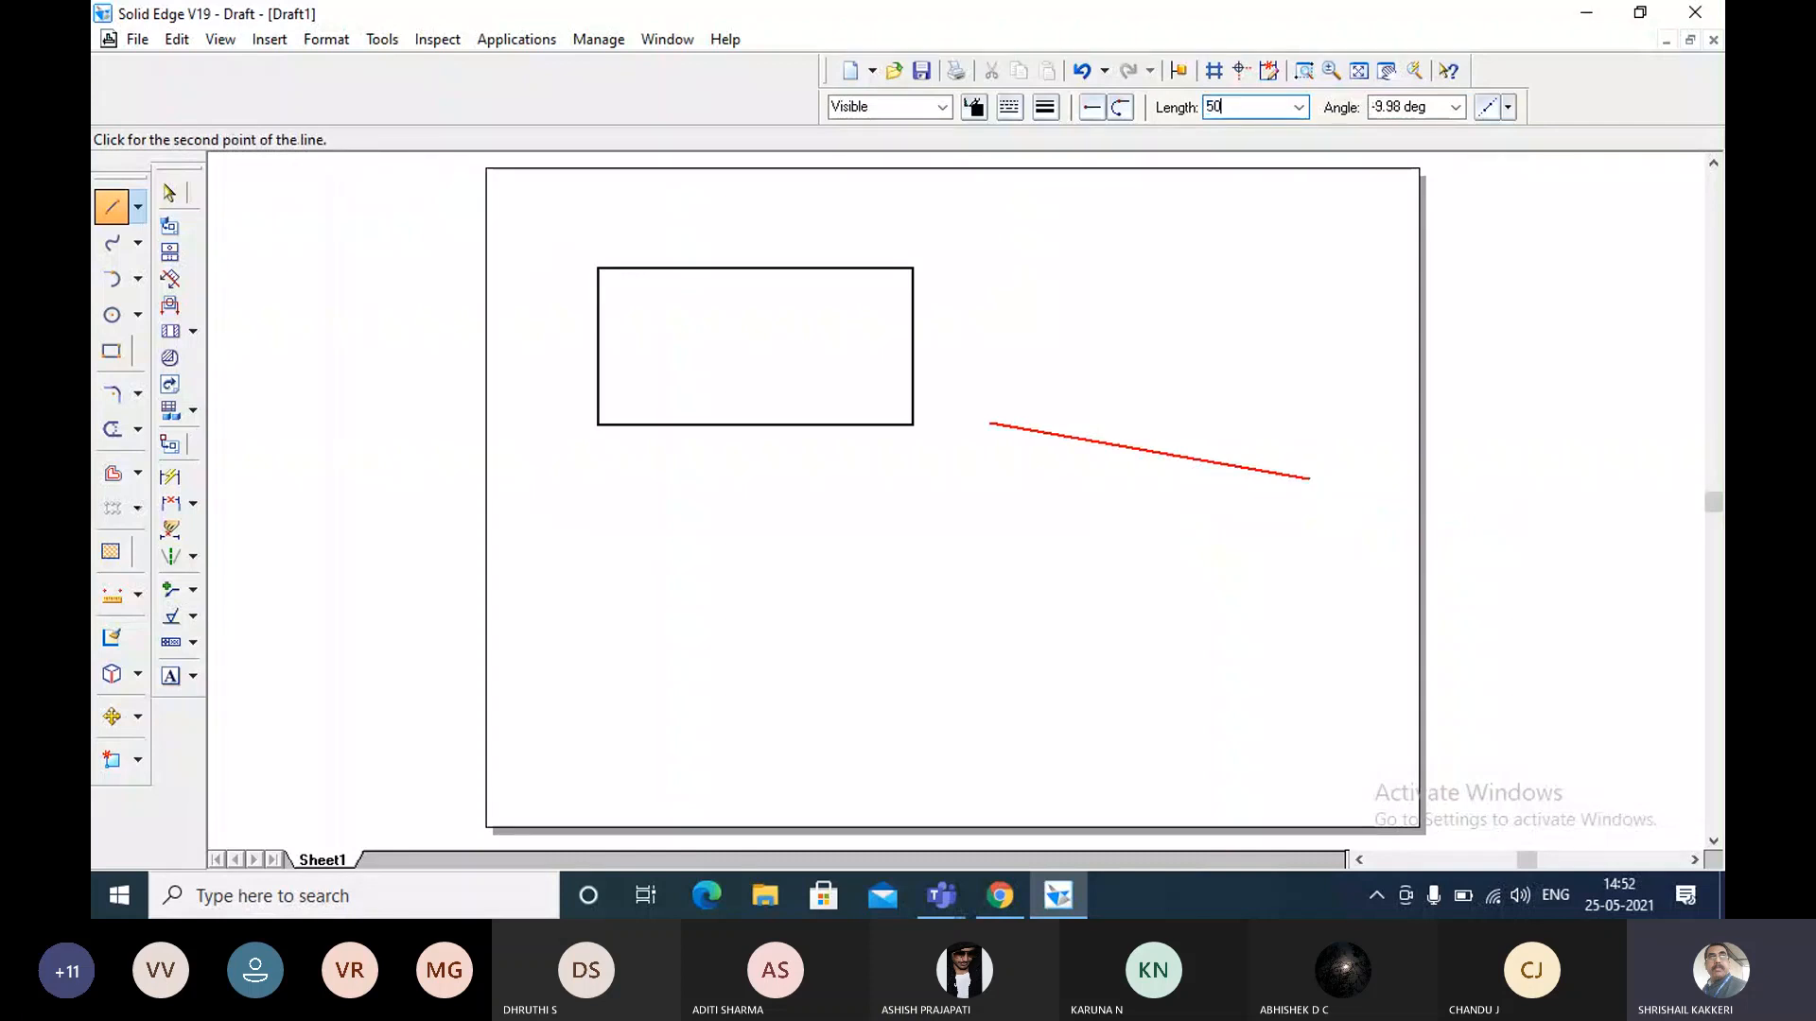
key("Tab")
type("0")
key("Return")
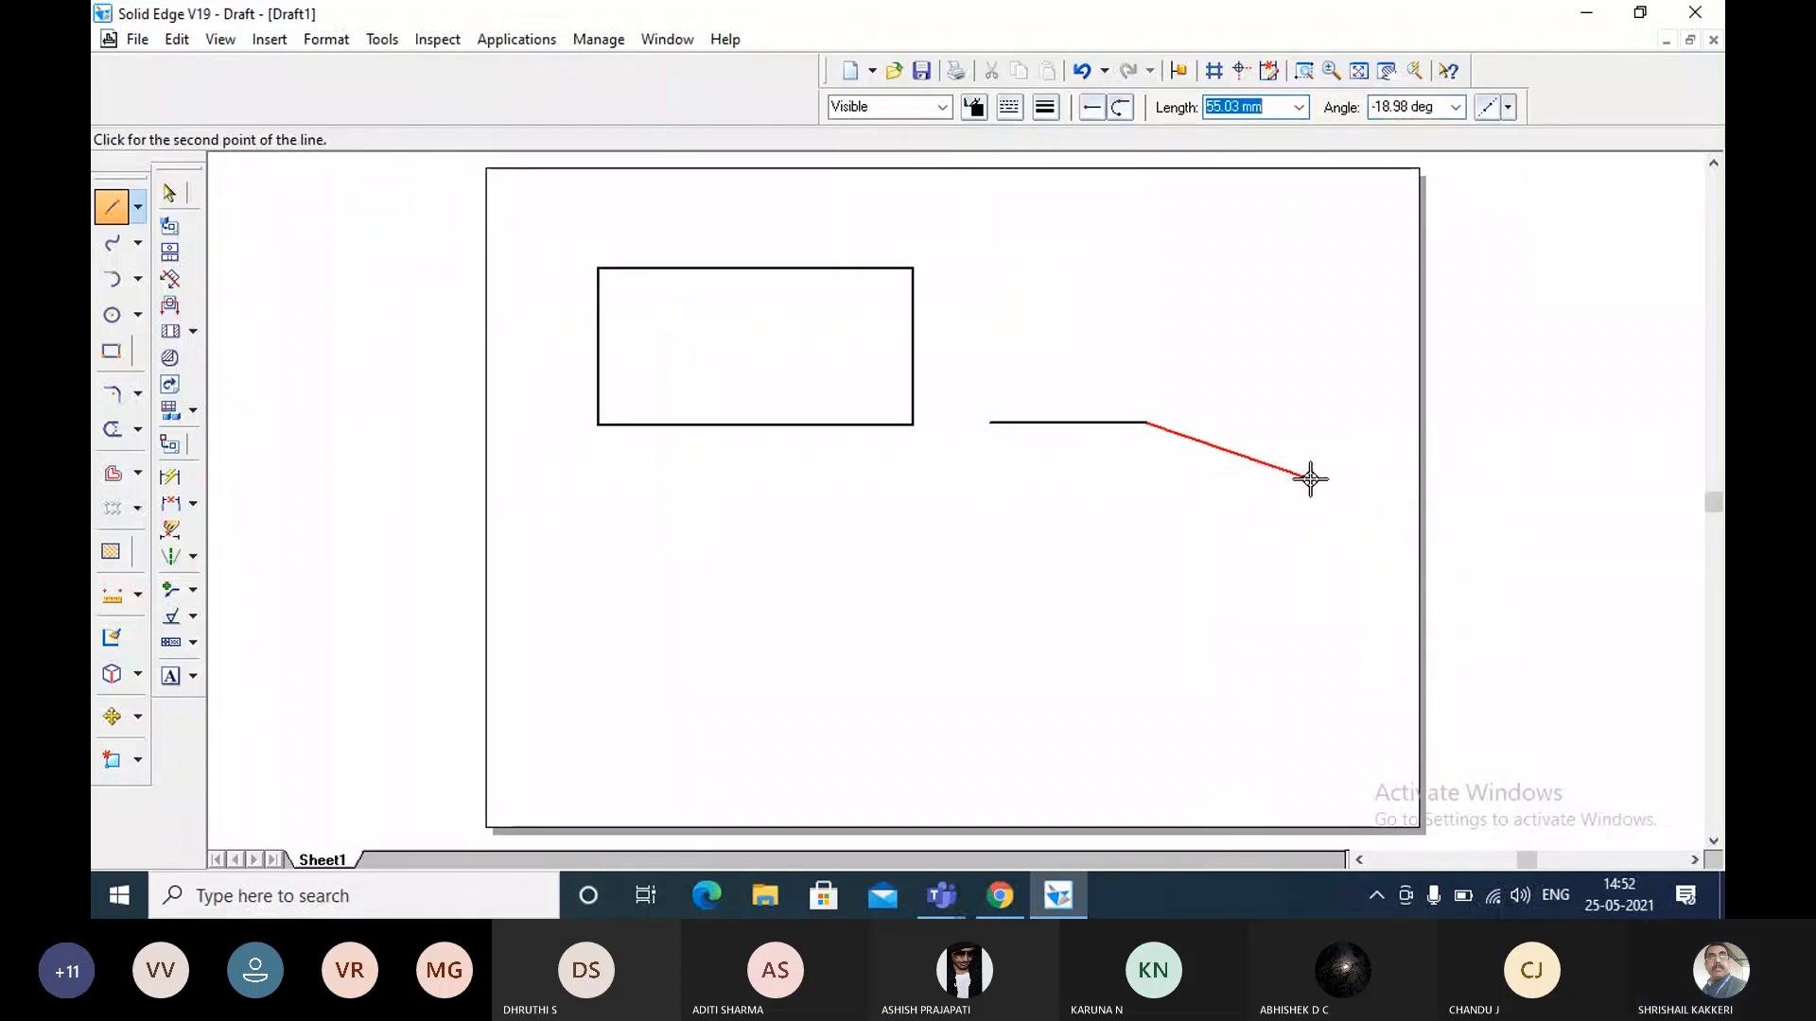
Continue from the right end of the new bottom line with a 50 mm line at 90 degrees.
type("50")
key("Tab")
type("90")
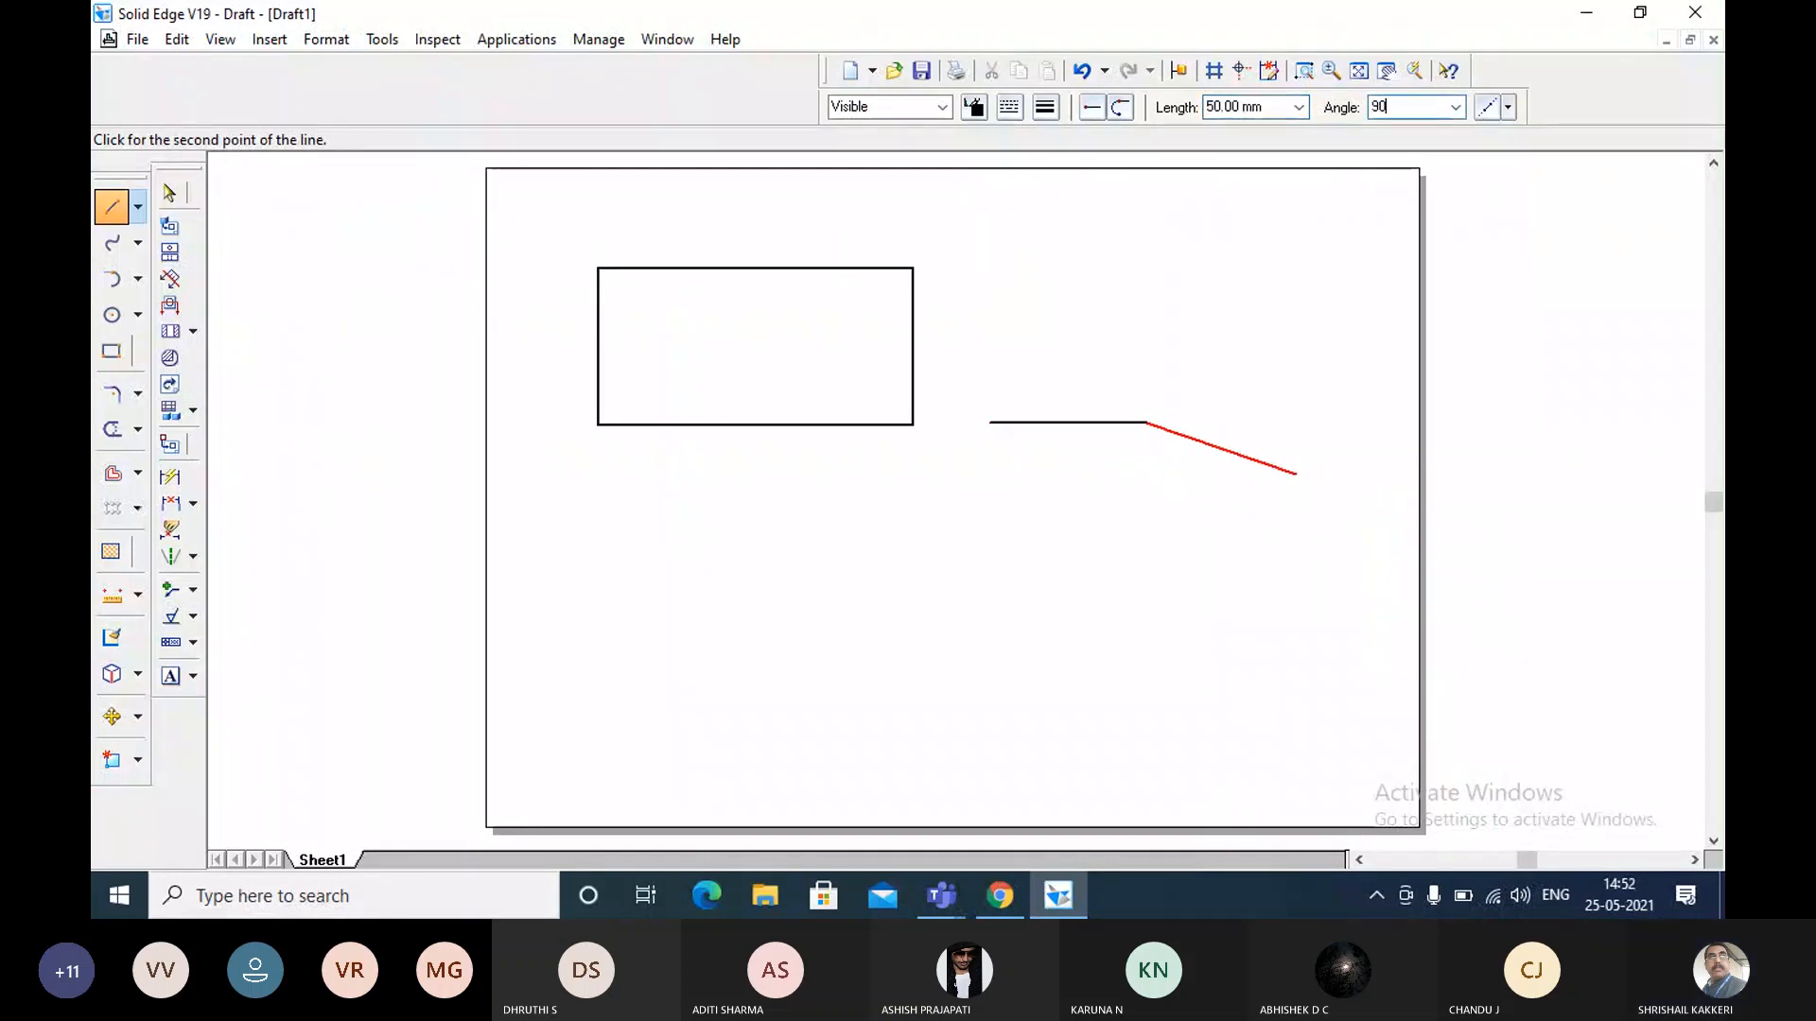
key("Return")
Add the square's top edge as a 50 mm line at 180 degrees.
type("50")
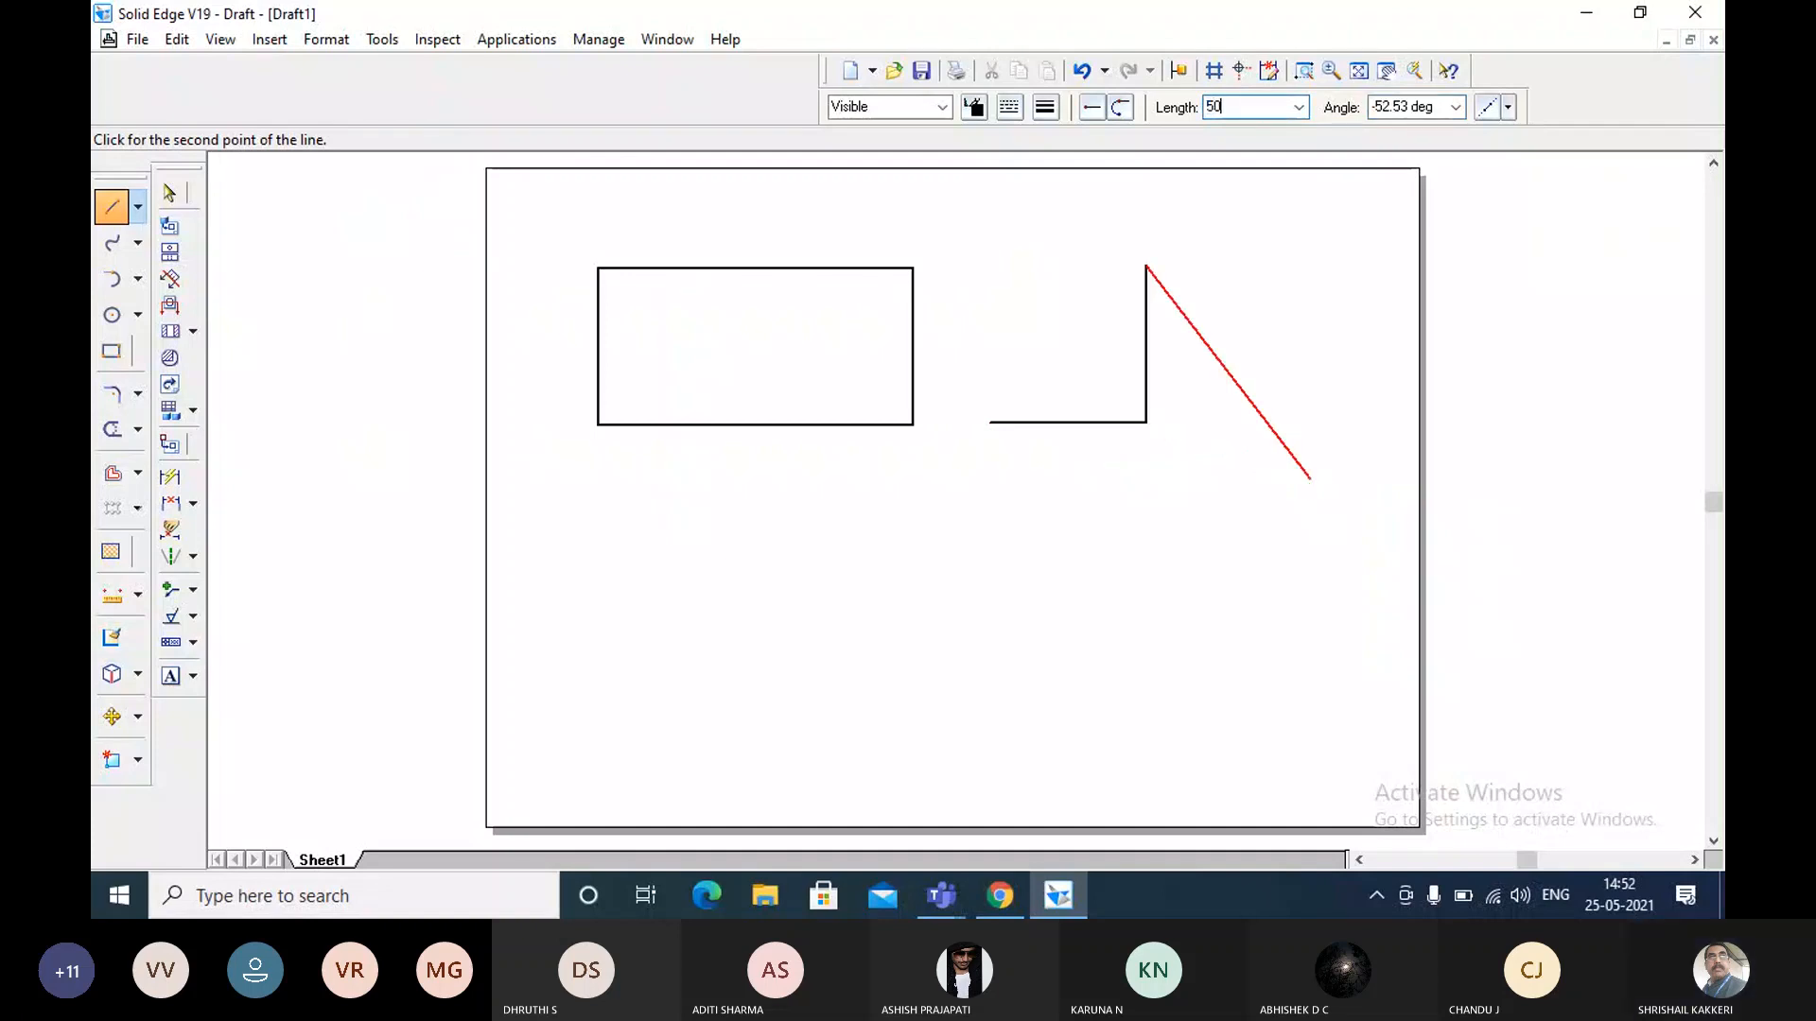
key("Tab")
type("1")
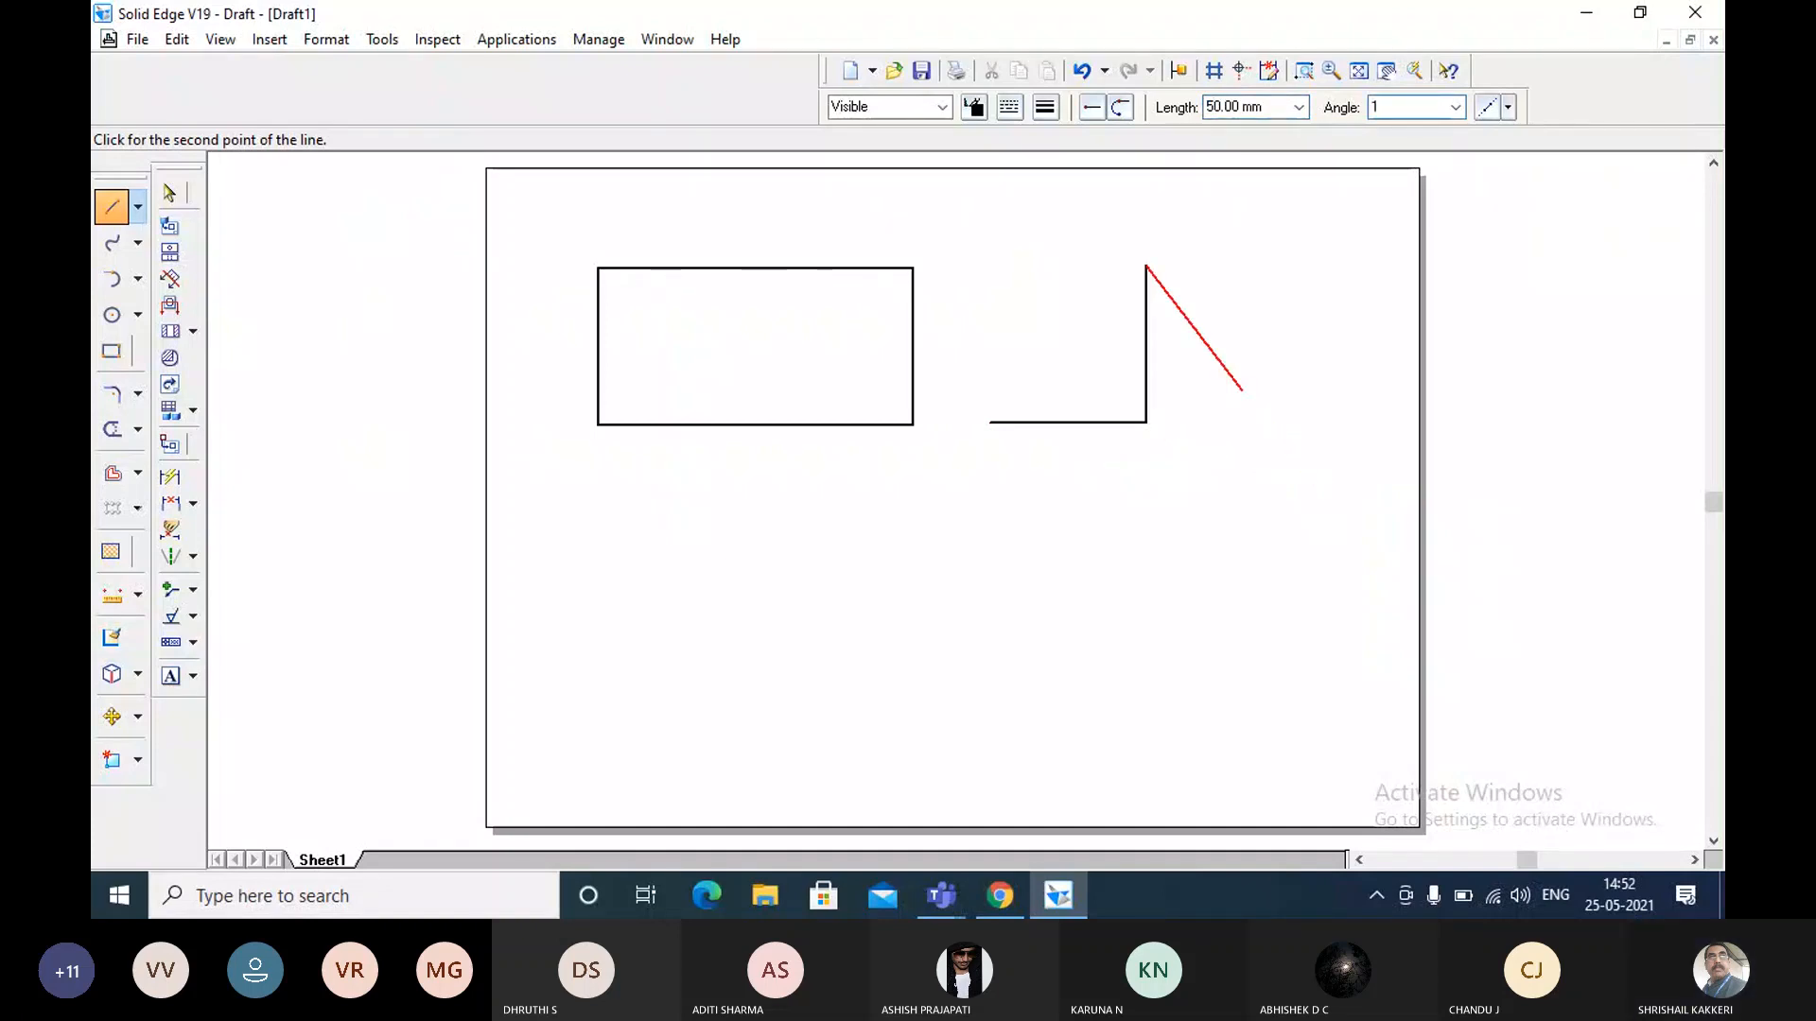
type("80")
key("Return")
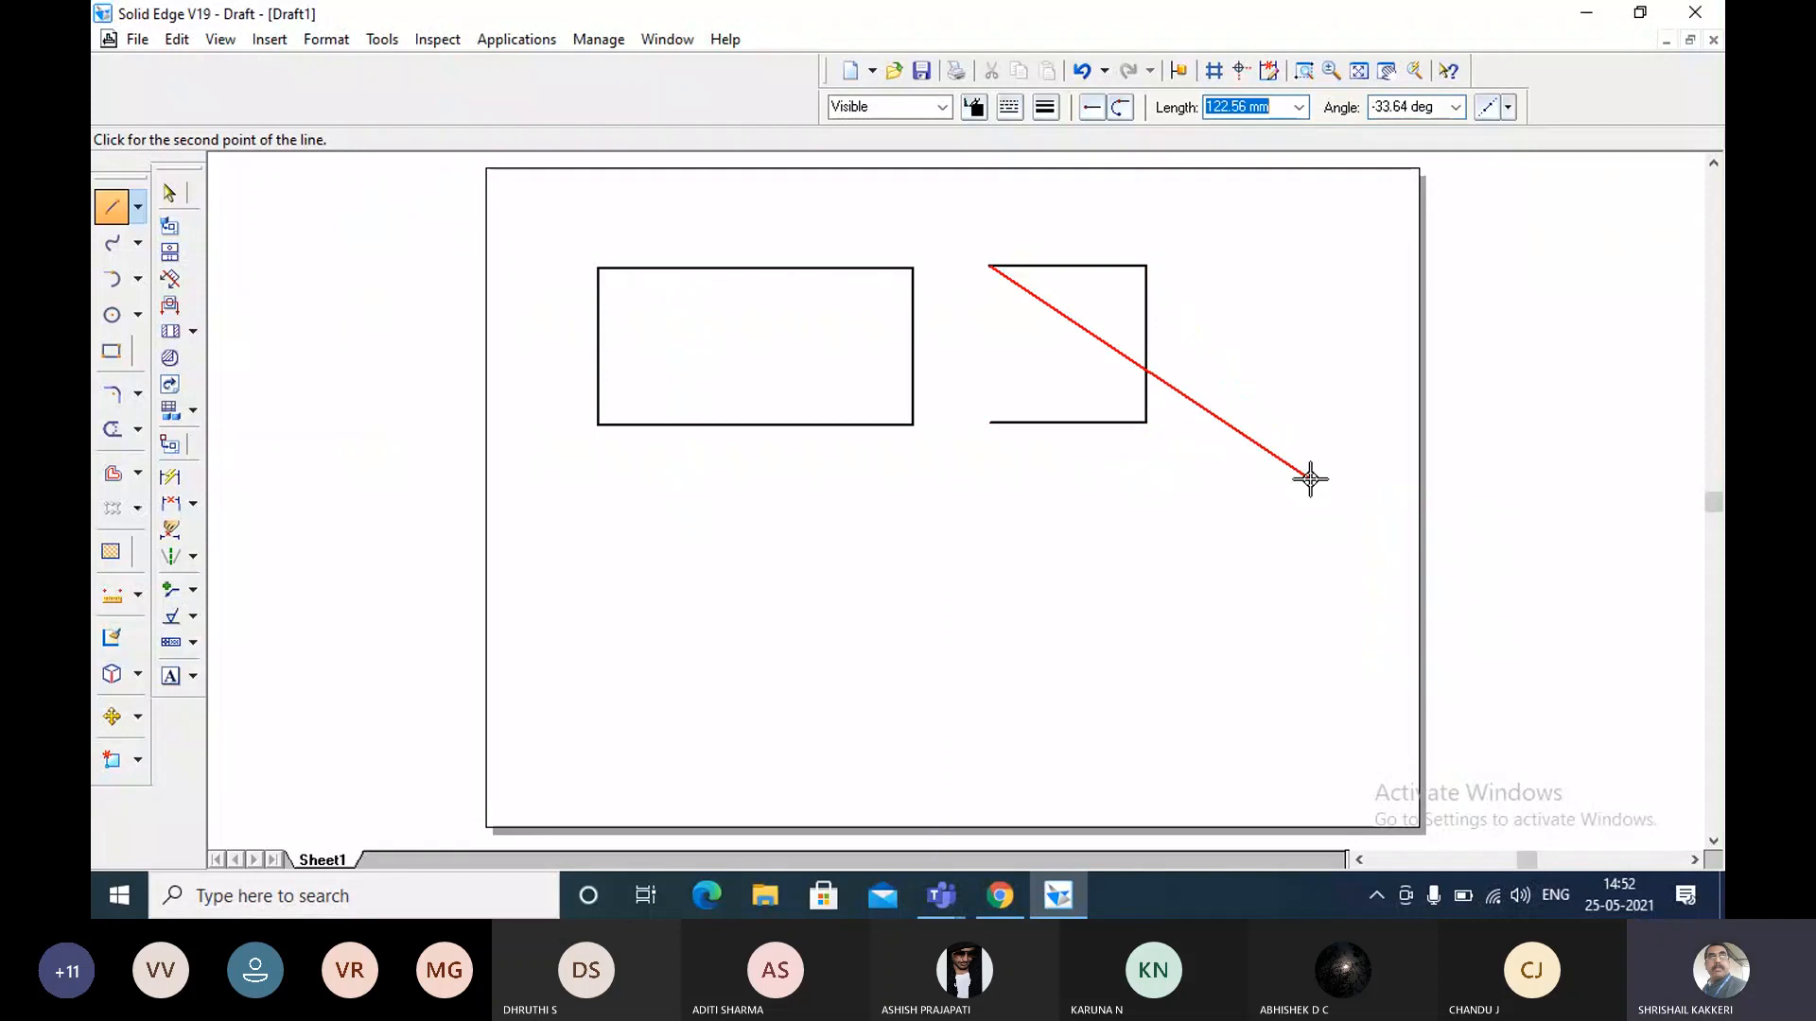
Close the square with a 50 mm line at -90 degrees and end the line command.
type("50")
key("Tab")
type("-90")
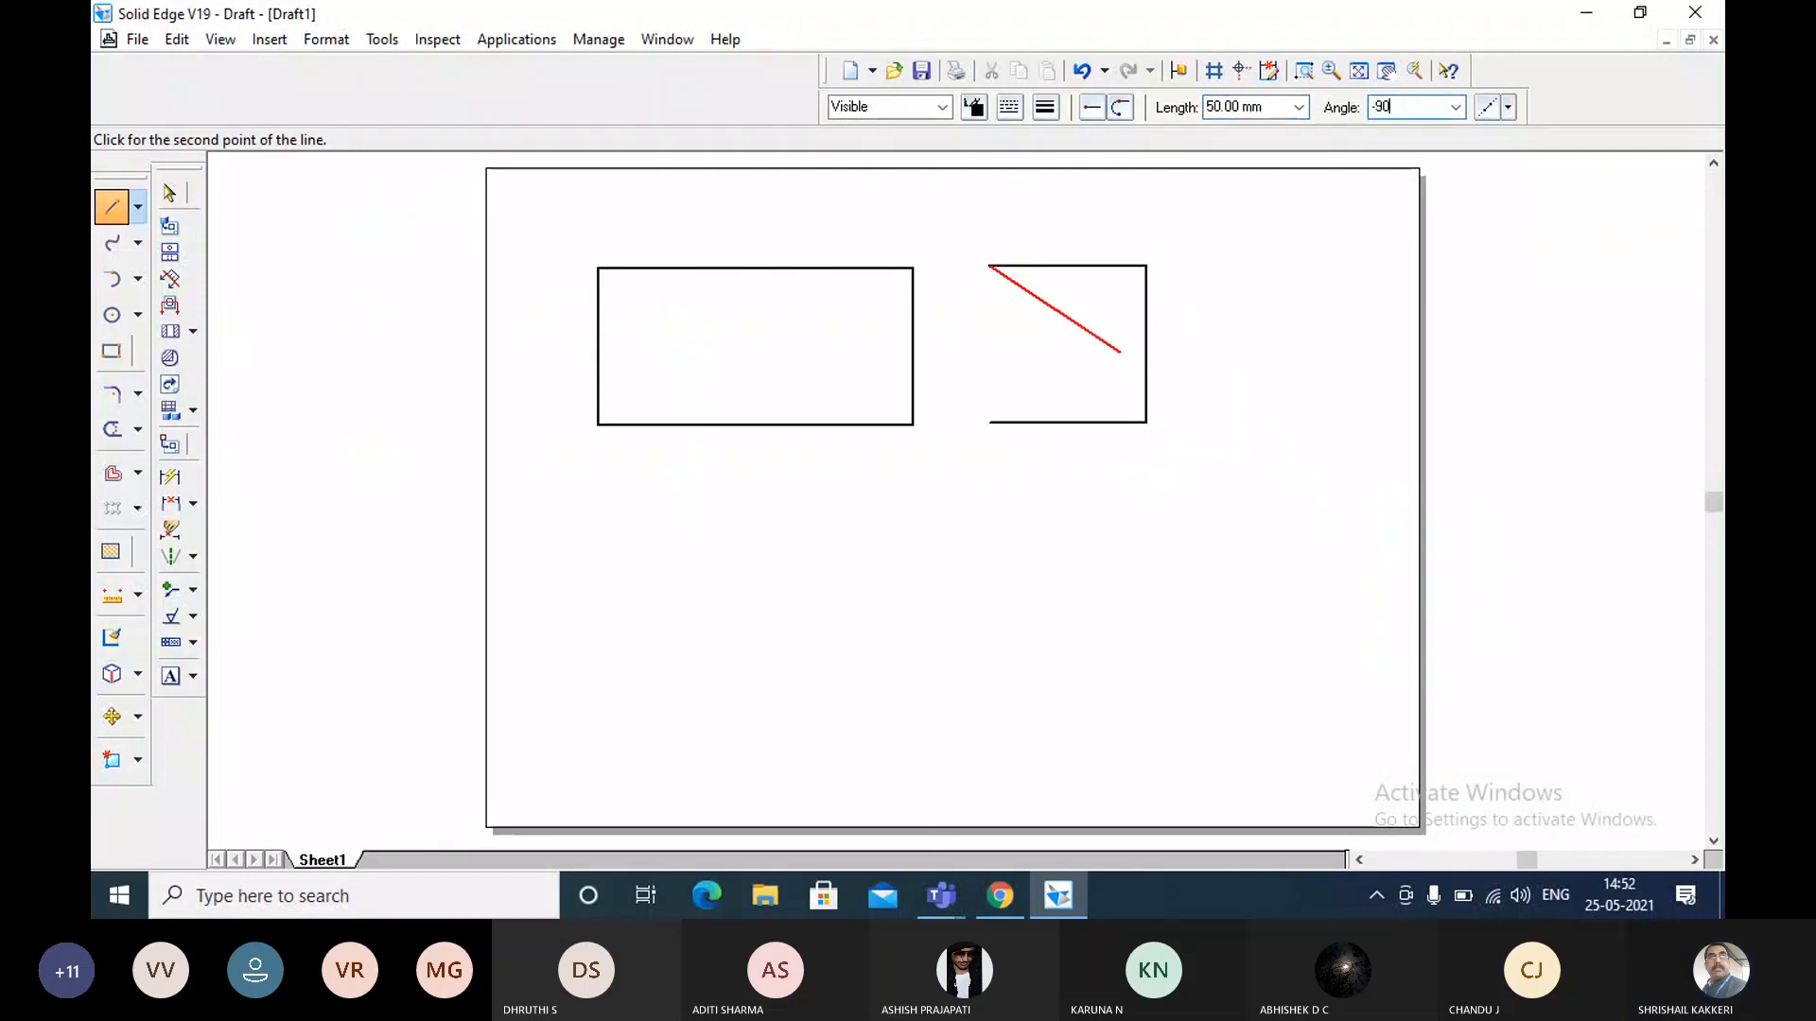
key("Return")
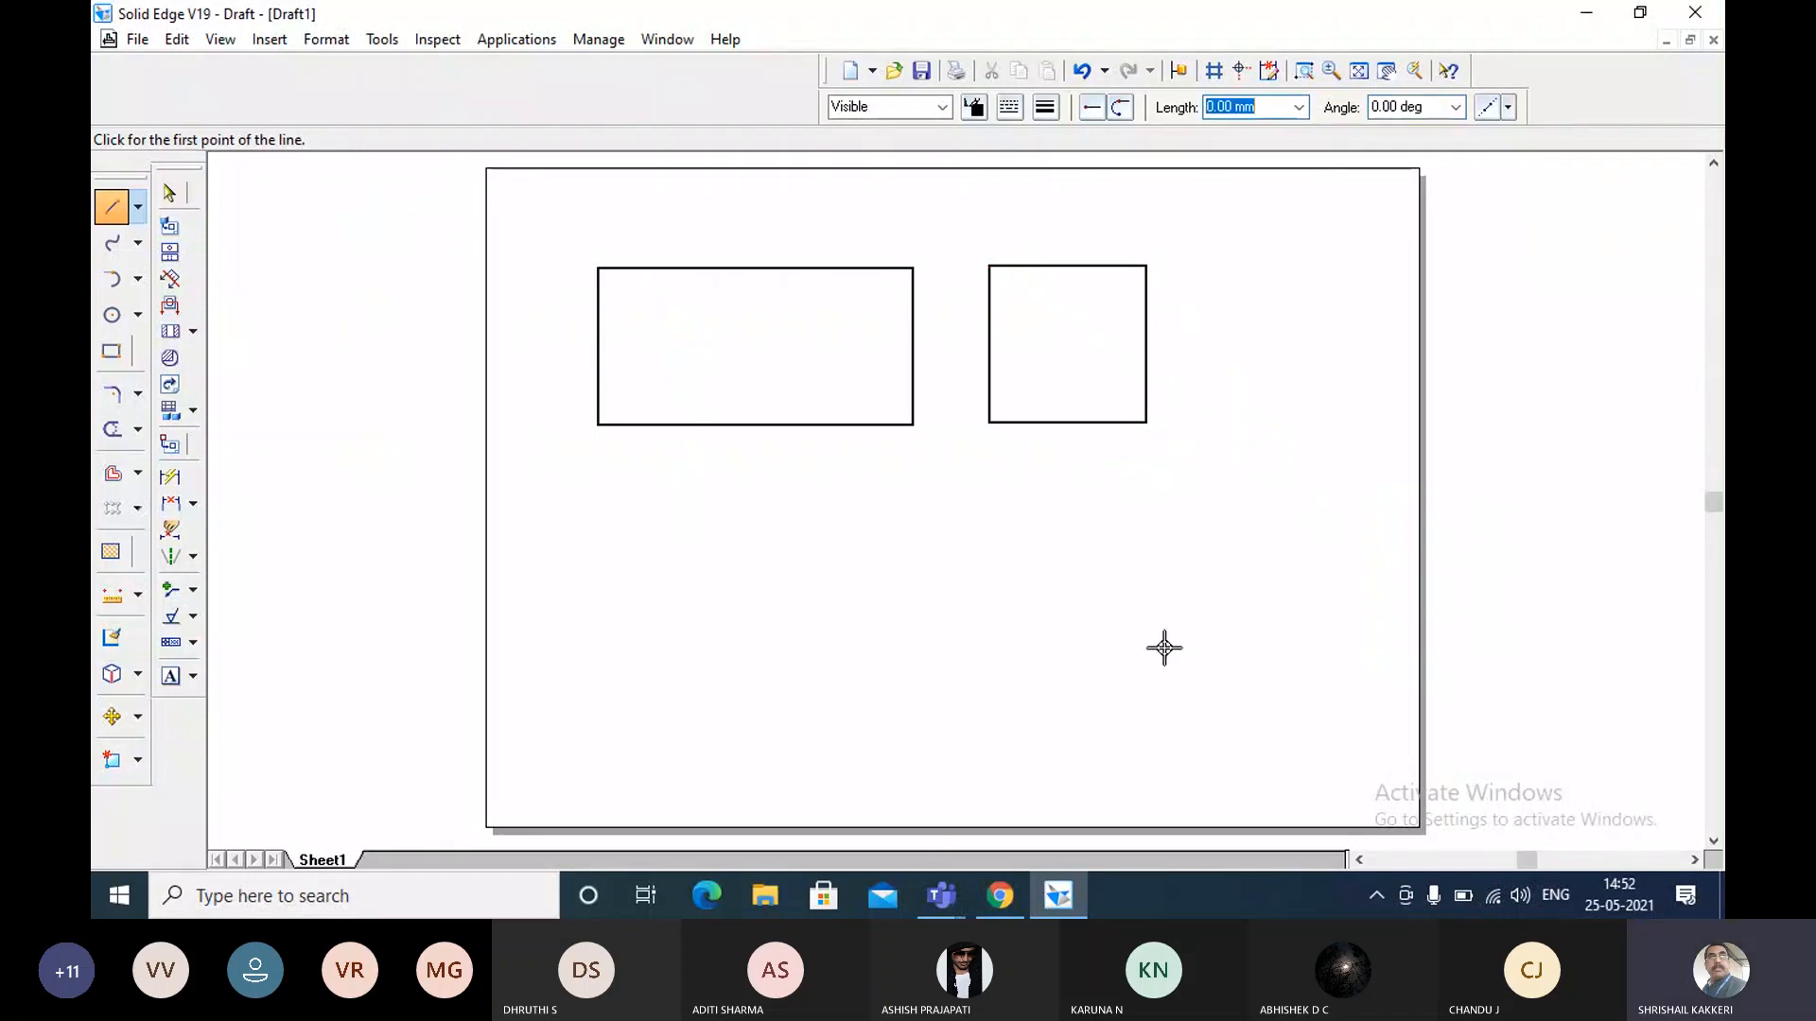
key("Escape")
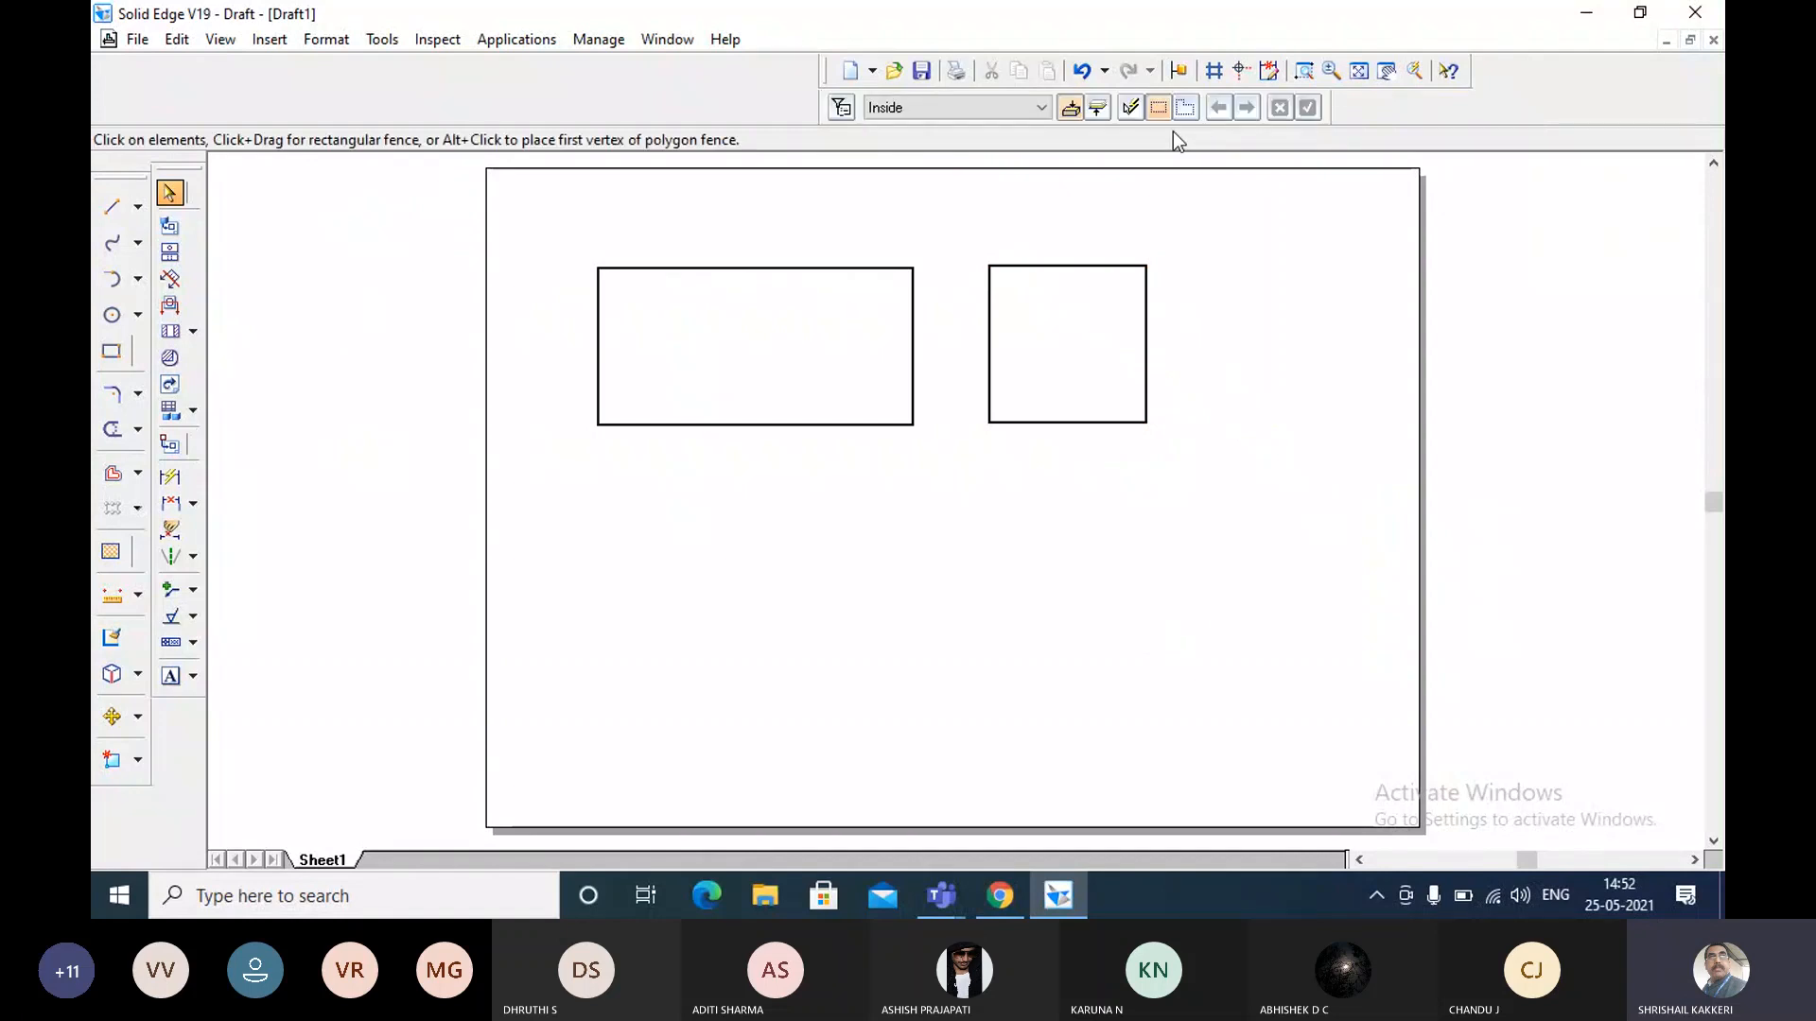
Draw a diagonal line across the square from its top-left corner to its bottom-right corner.
left_click(1311, 77)
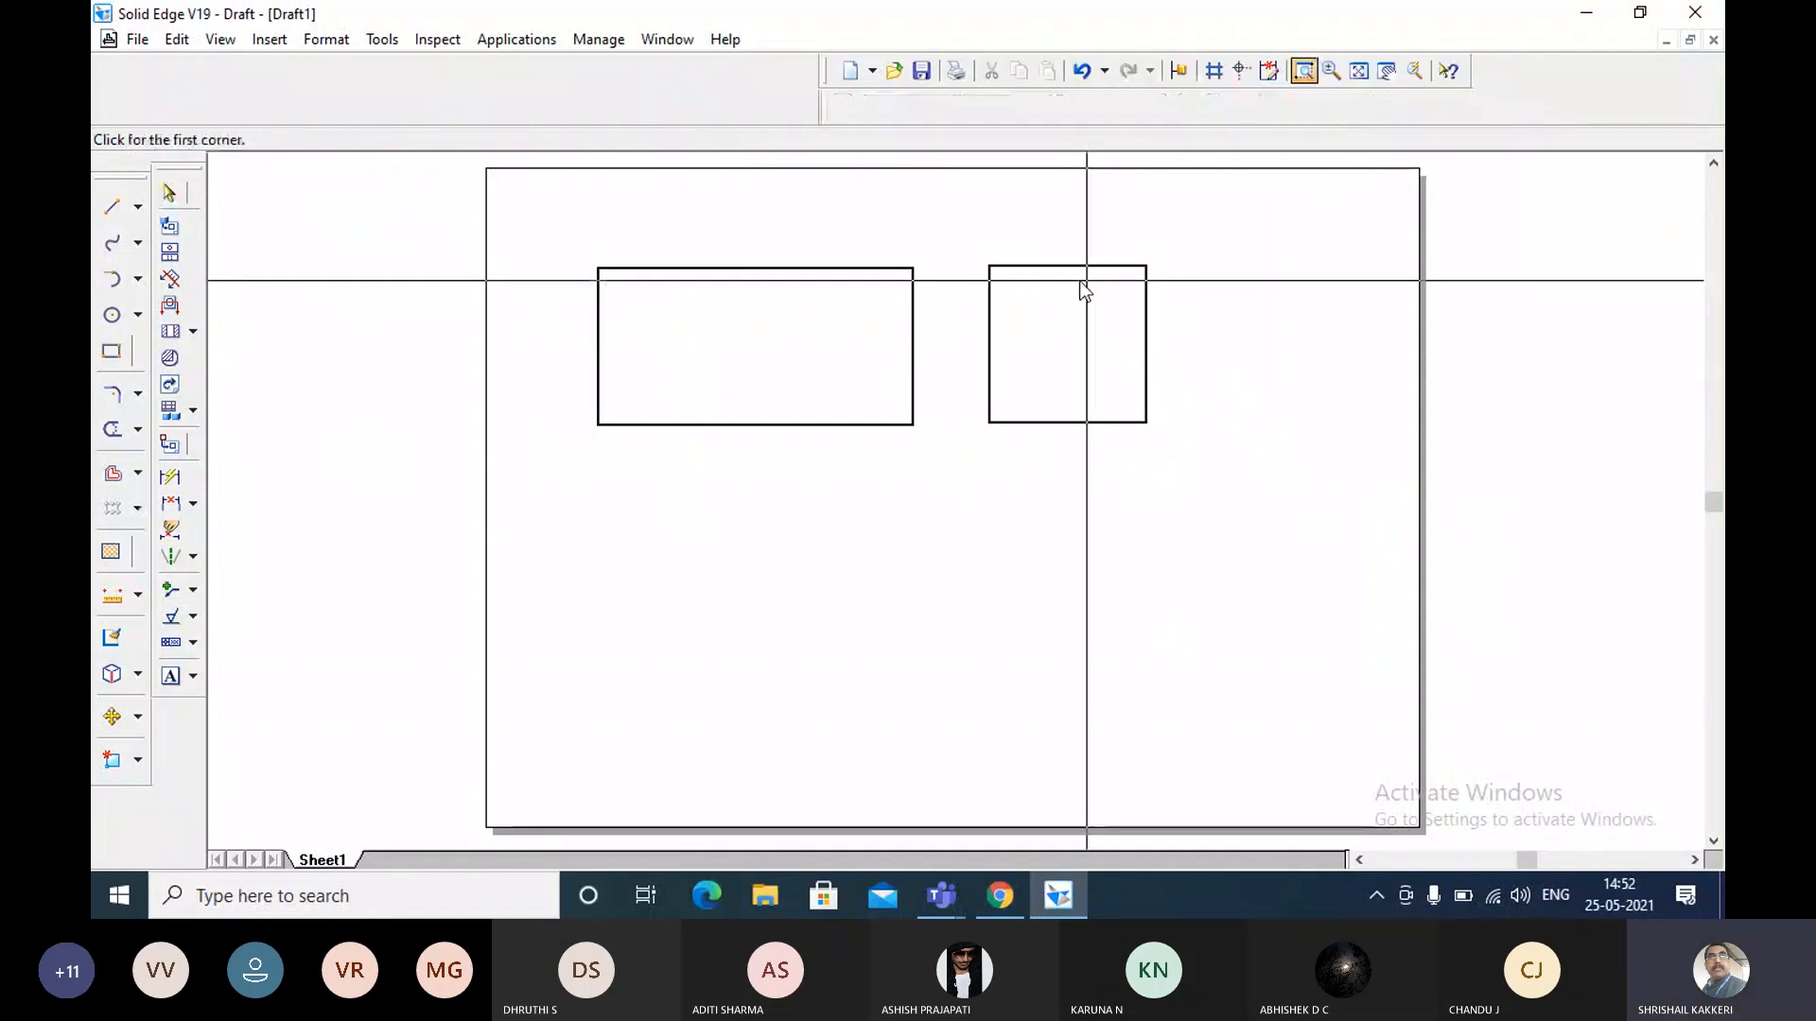
left_click(957, 234)
left_click(1188, 474)
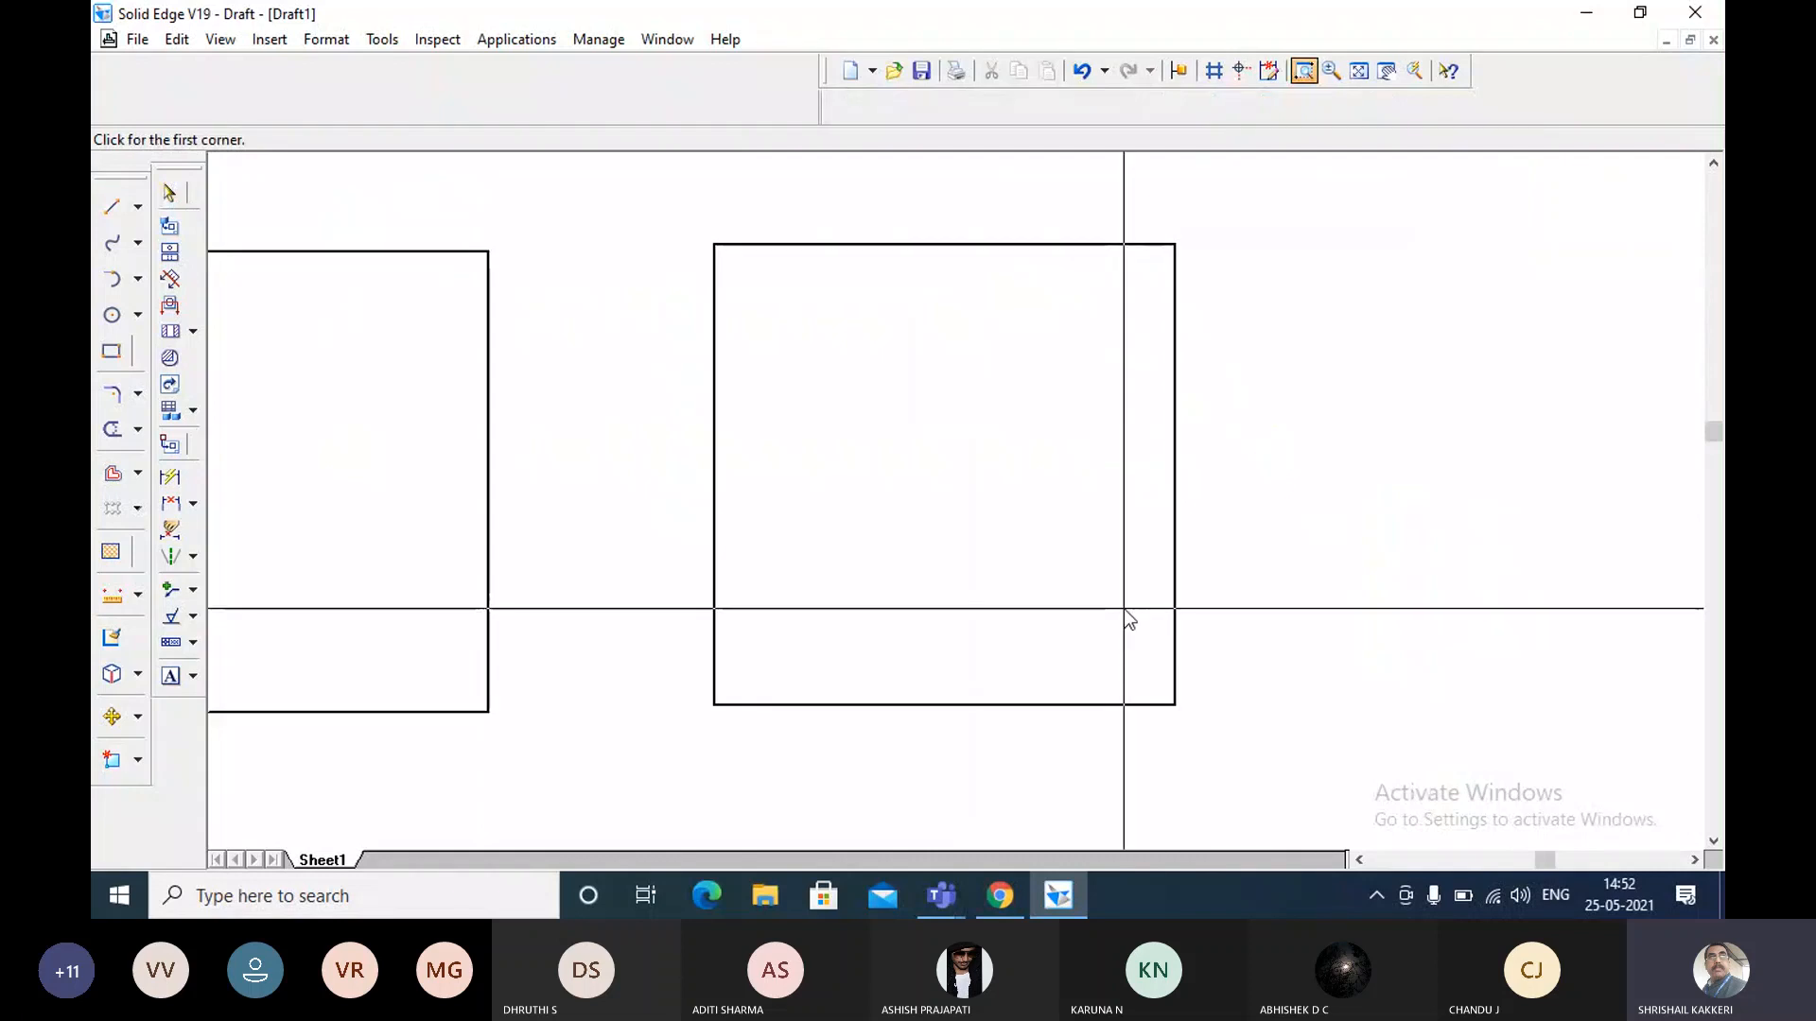
left_click(115, 207)
left_click(714, 245)
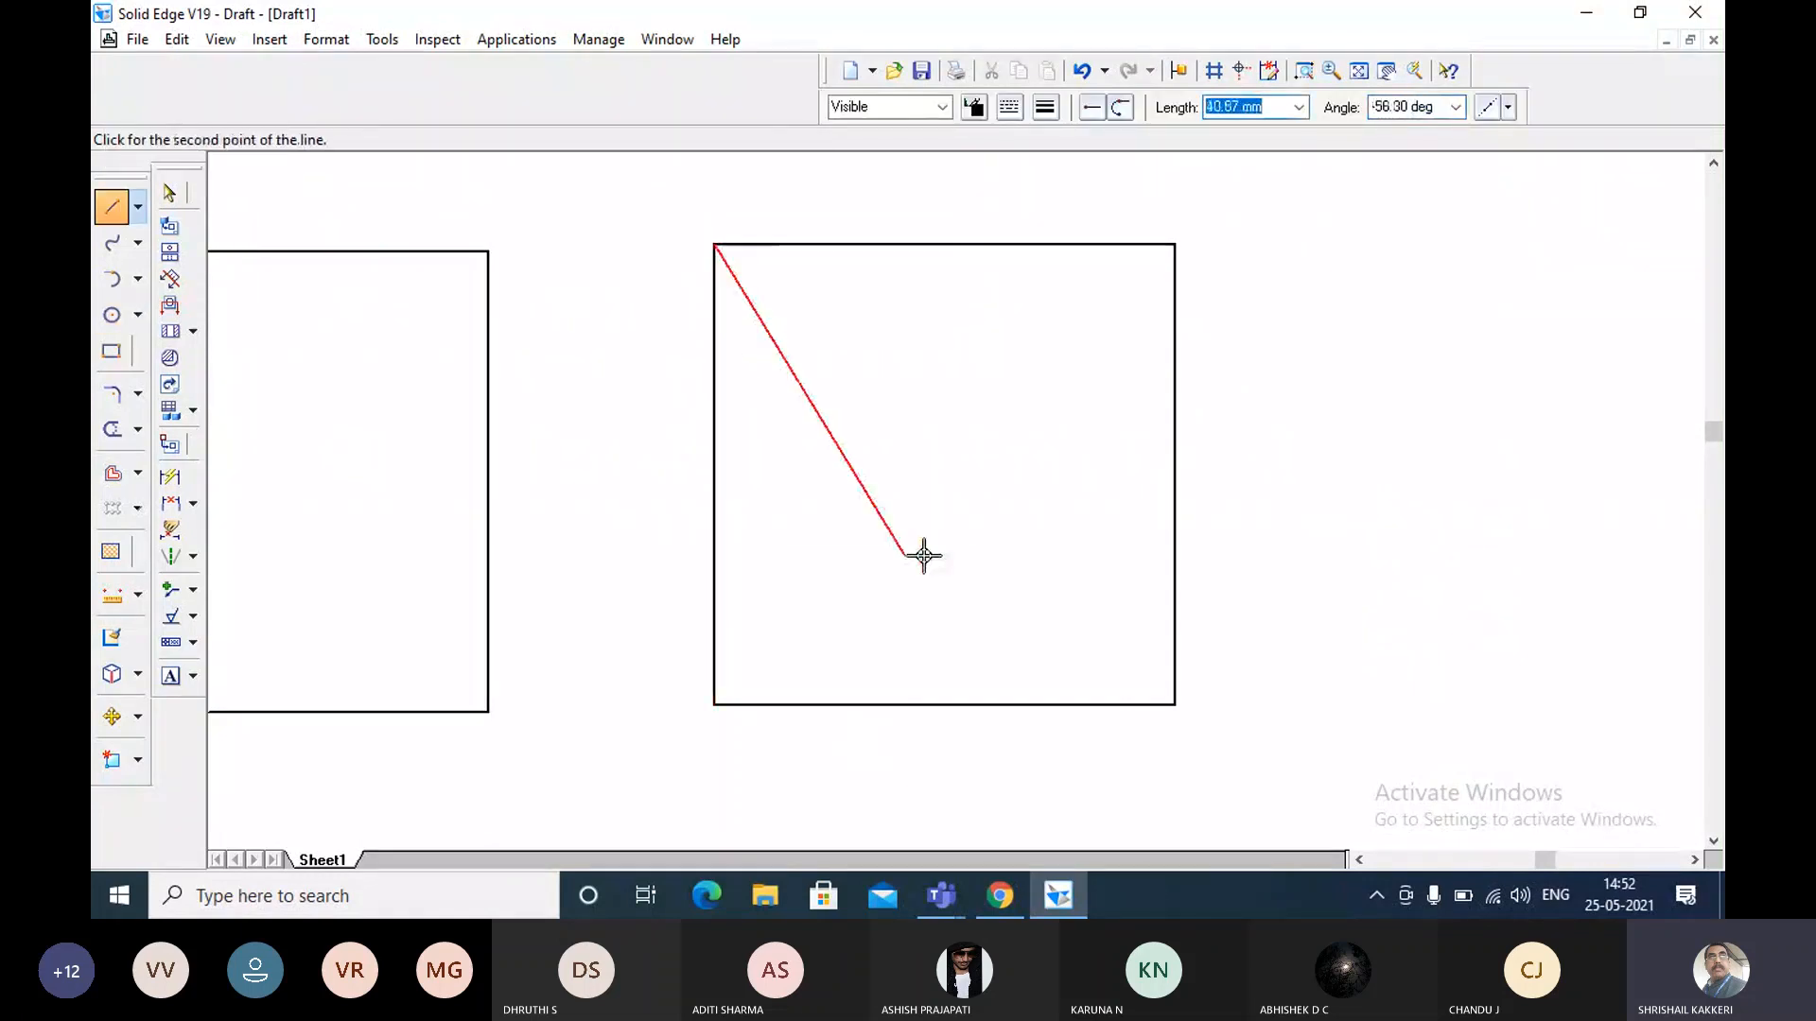
left_click(1178, 706)
right_click(1005, 762)
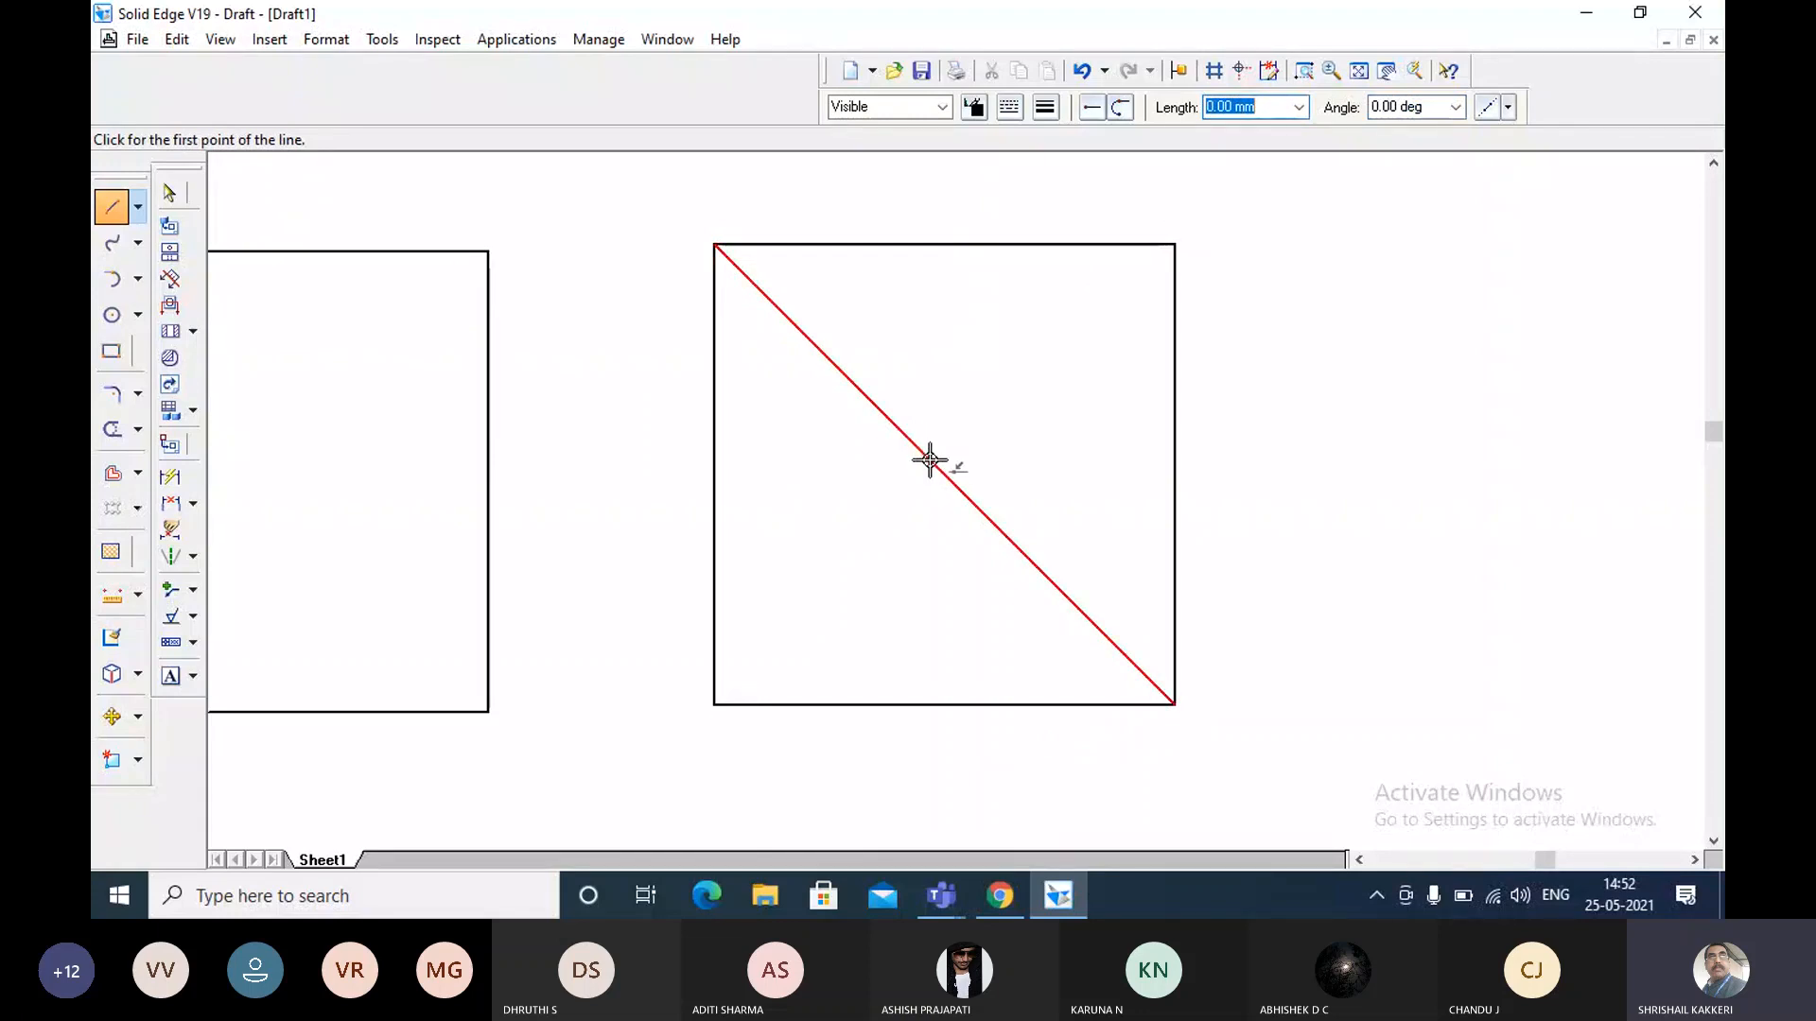
key("Escape")
Draw a 50 mm diameter circle by center point from the diagonal's midpoint to the midpoint of the square's top edge.
left_click(112, 206)
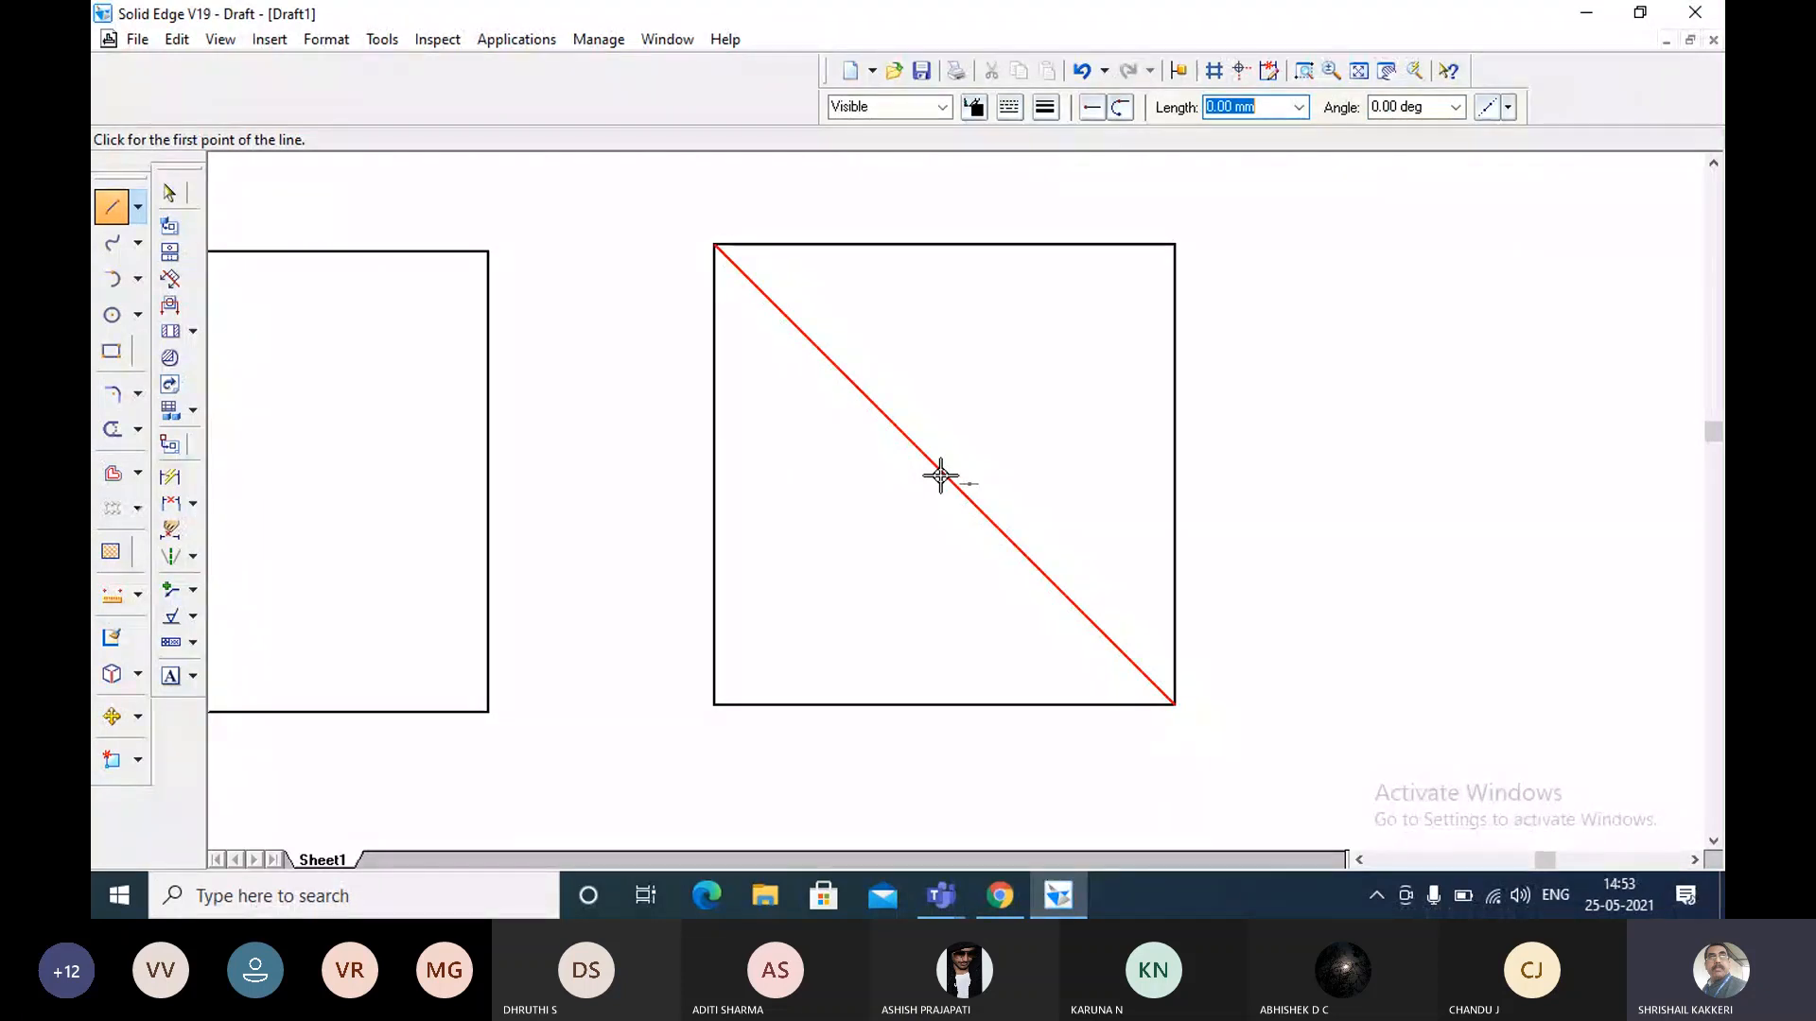
key("Escape")
left_click(139, 321)
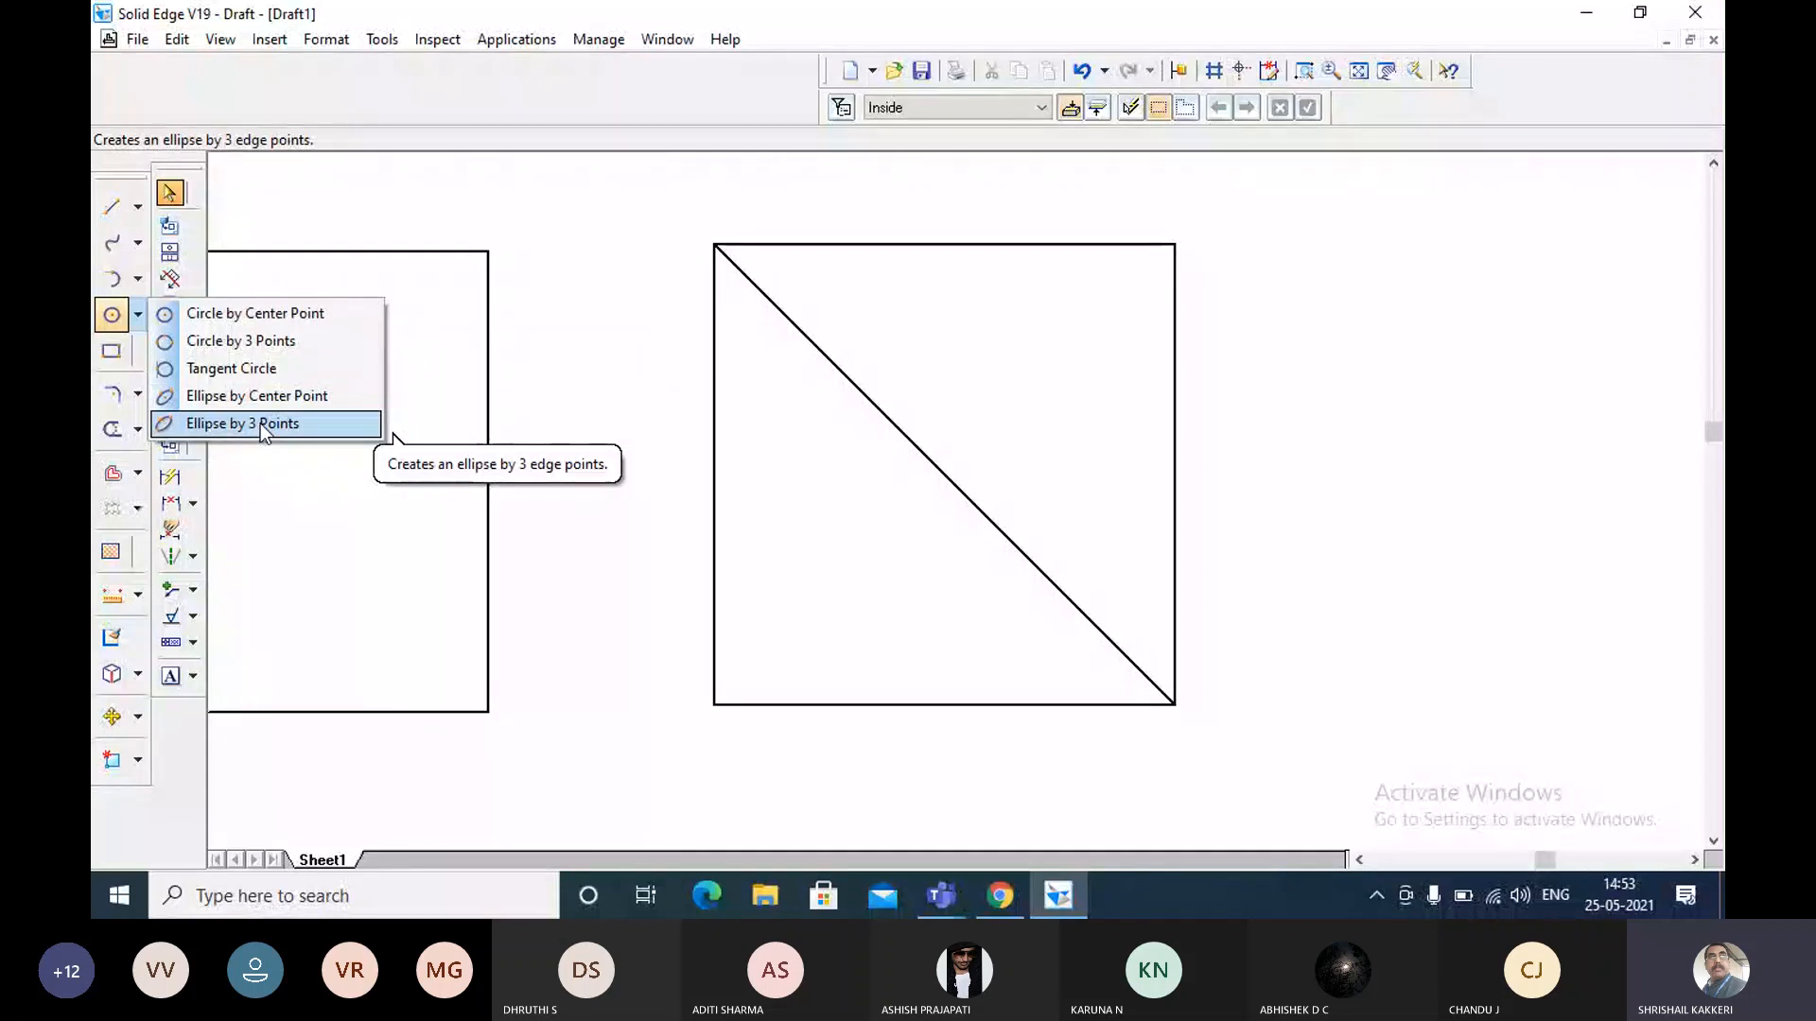
left_click(190, 322)
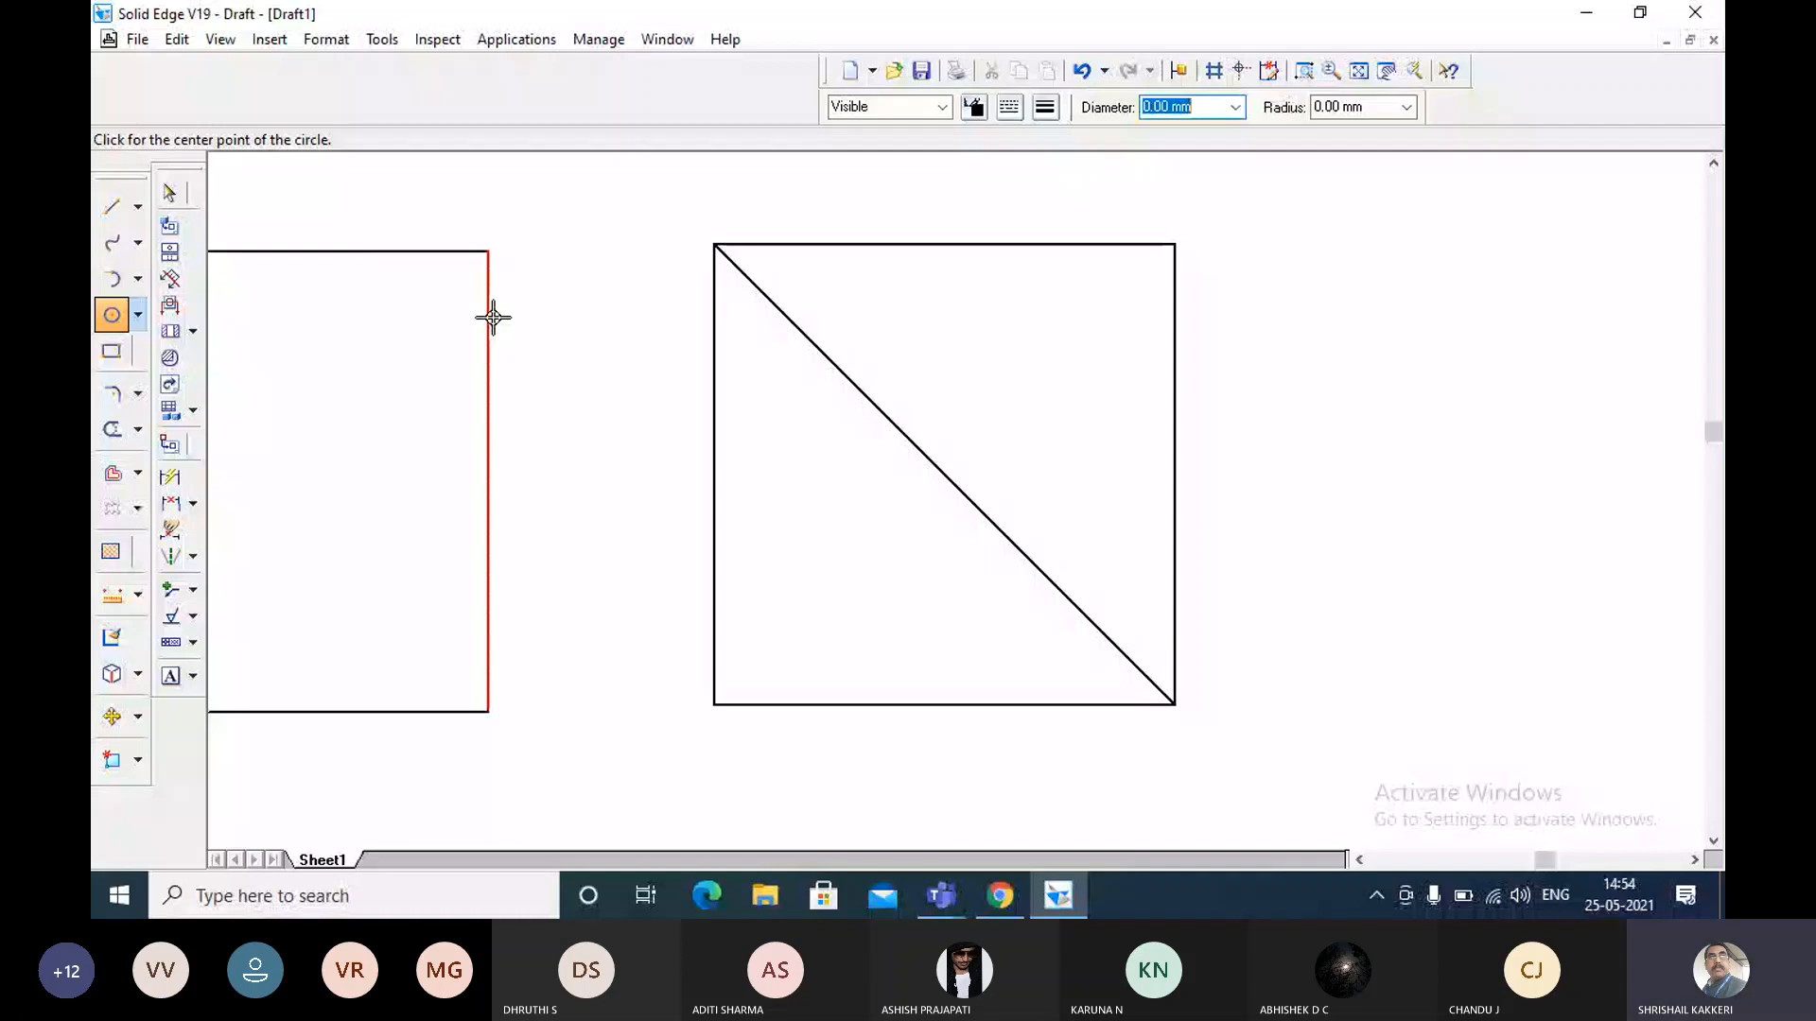
left_click(945, 472)
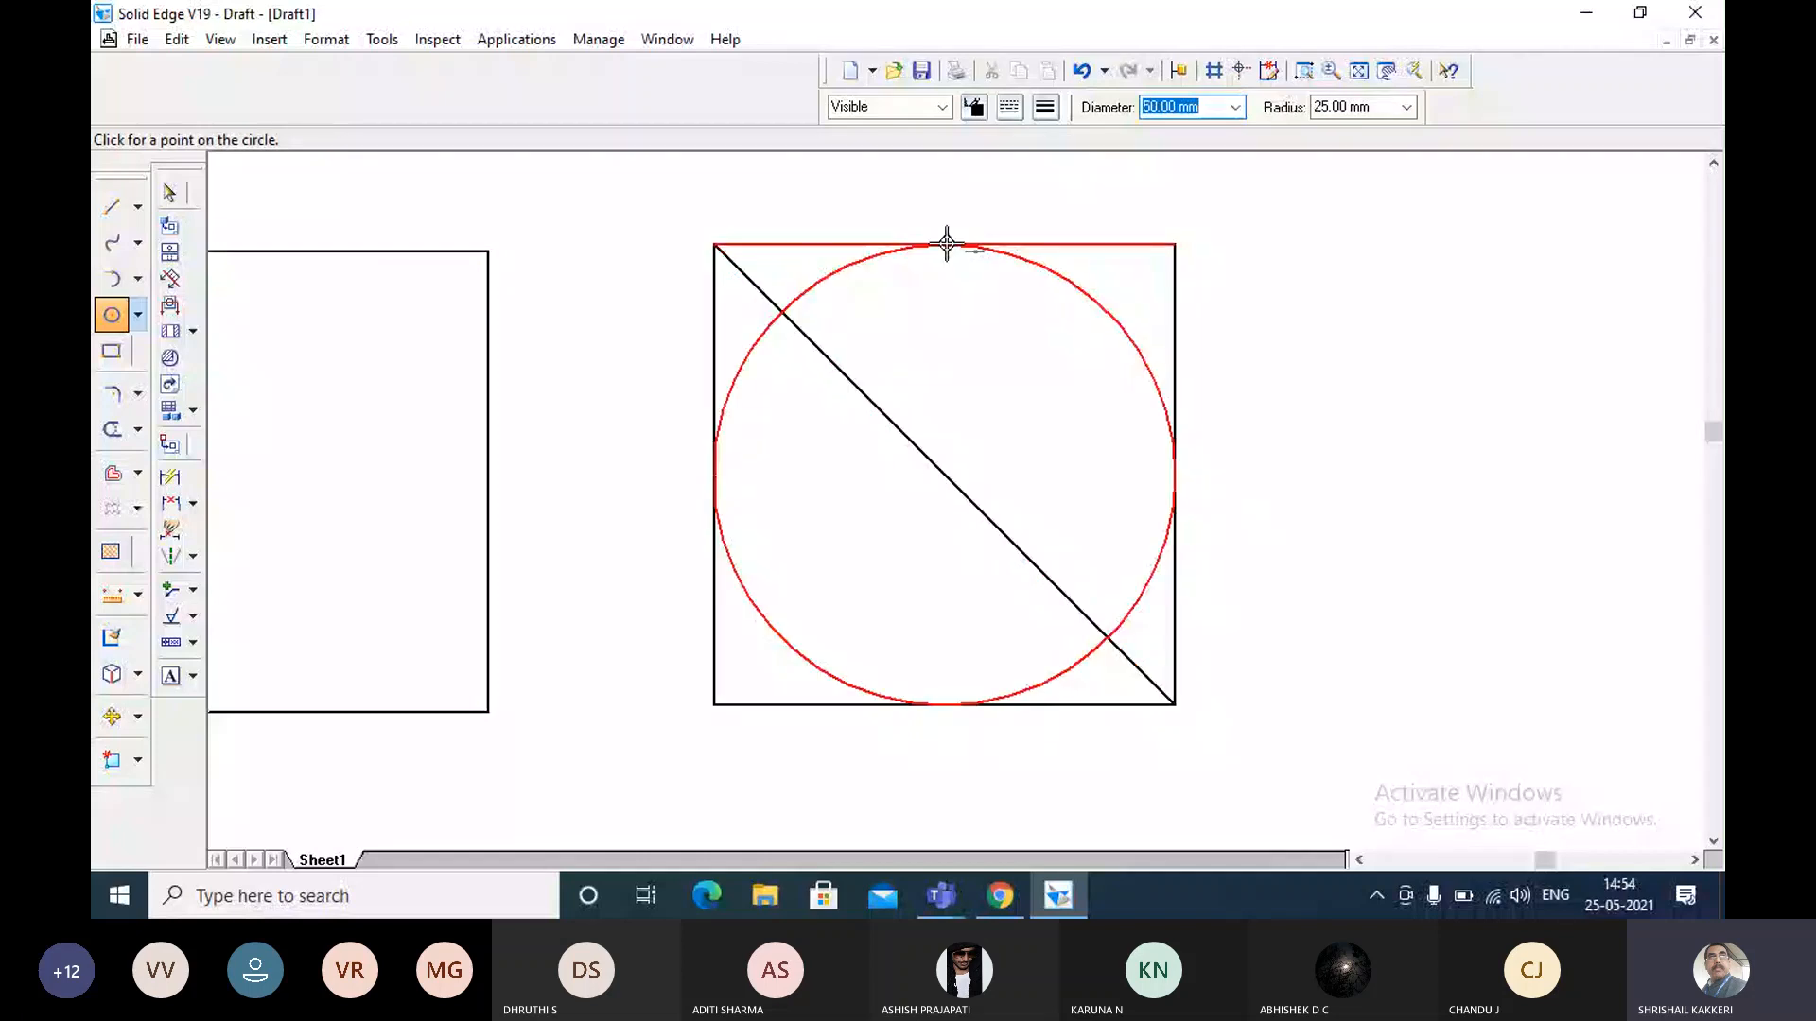
left_click(947, 243)
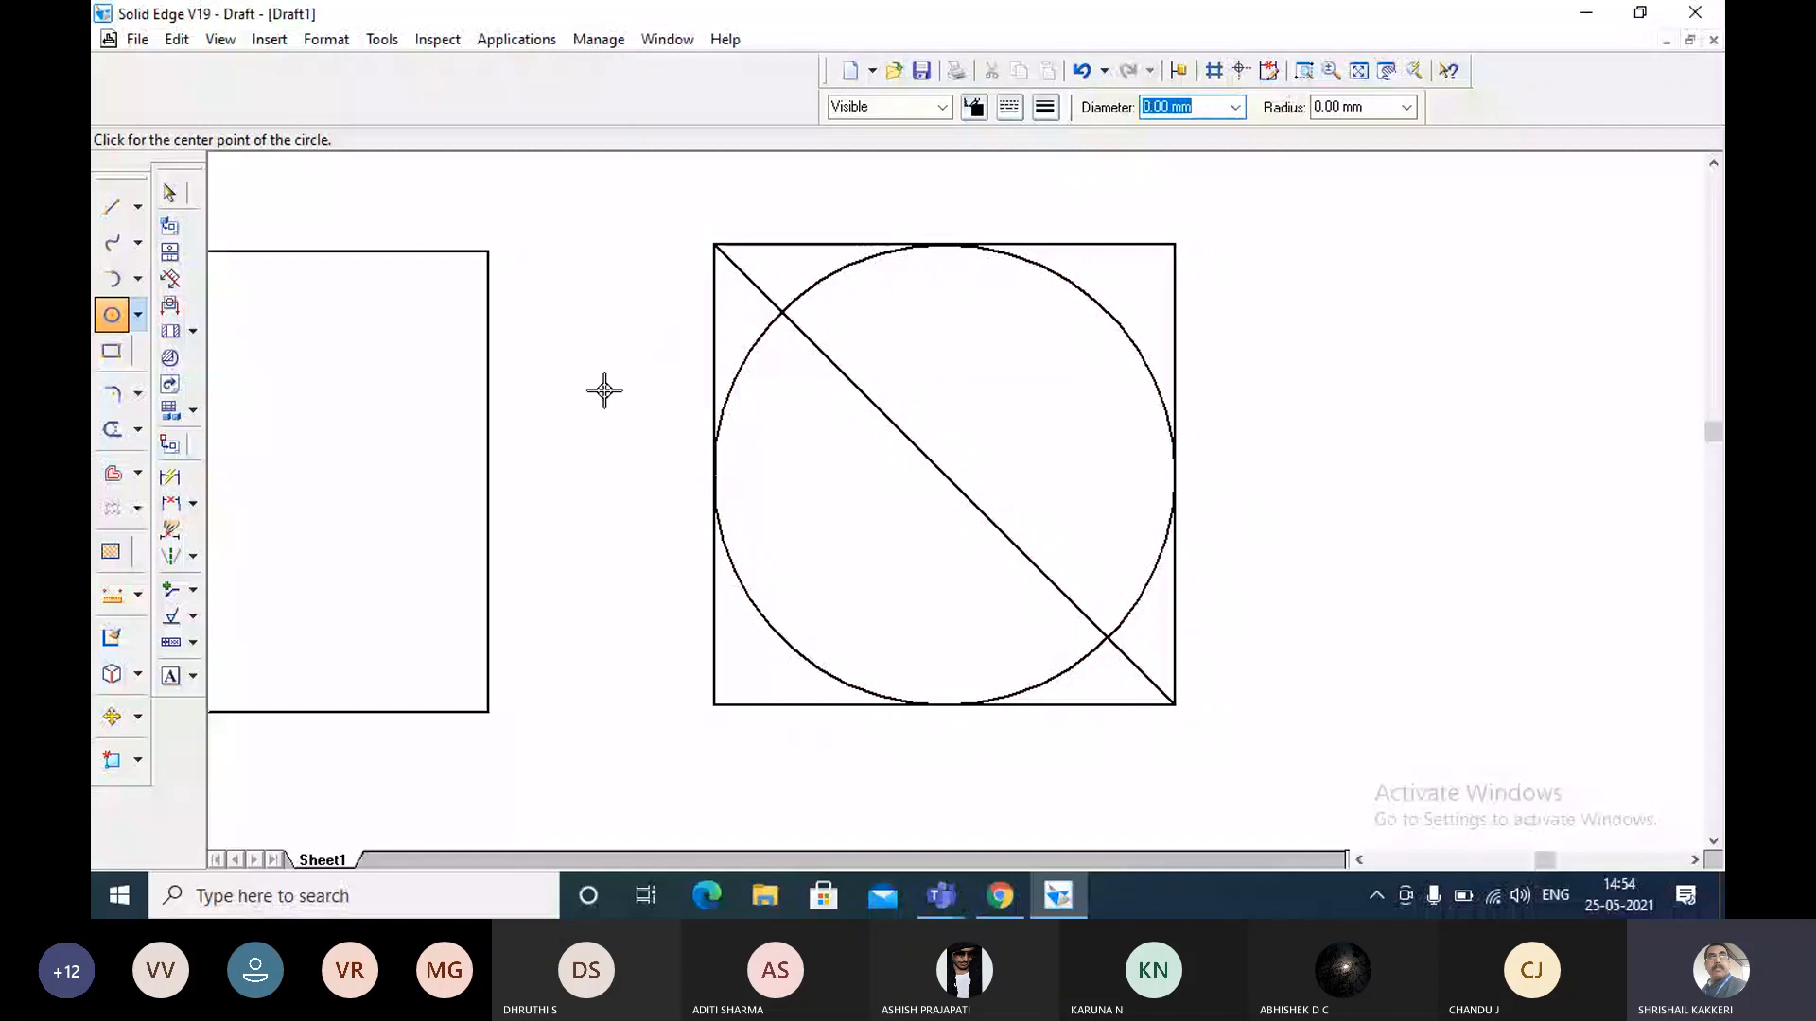
key("Escape")
Delete the square's diagonal and select the inscribed circle to check its diameter and radius.
left_click(762, 286)
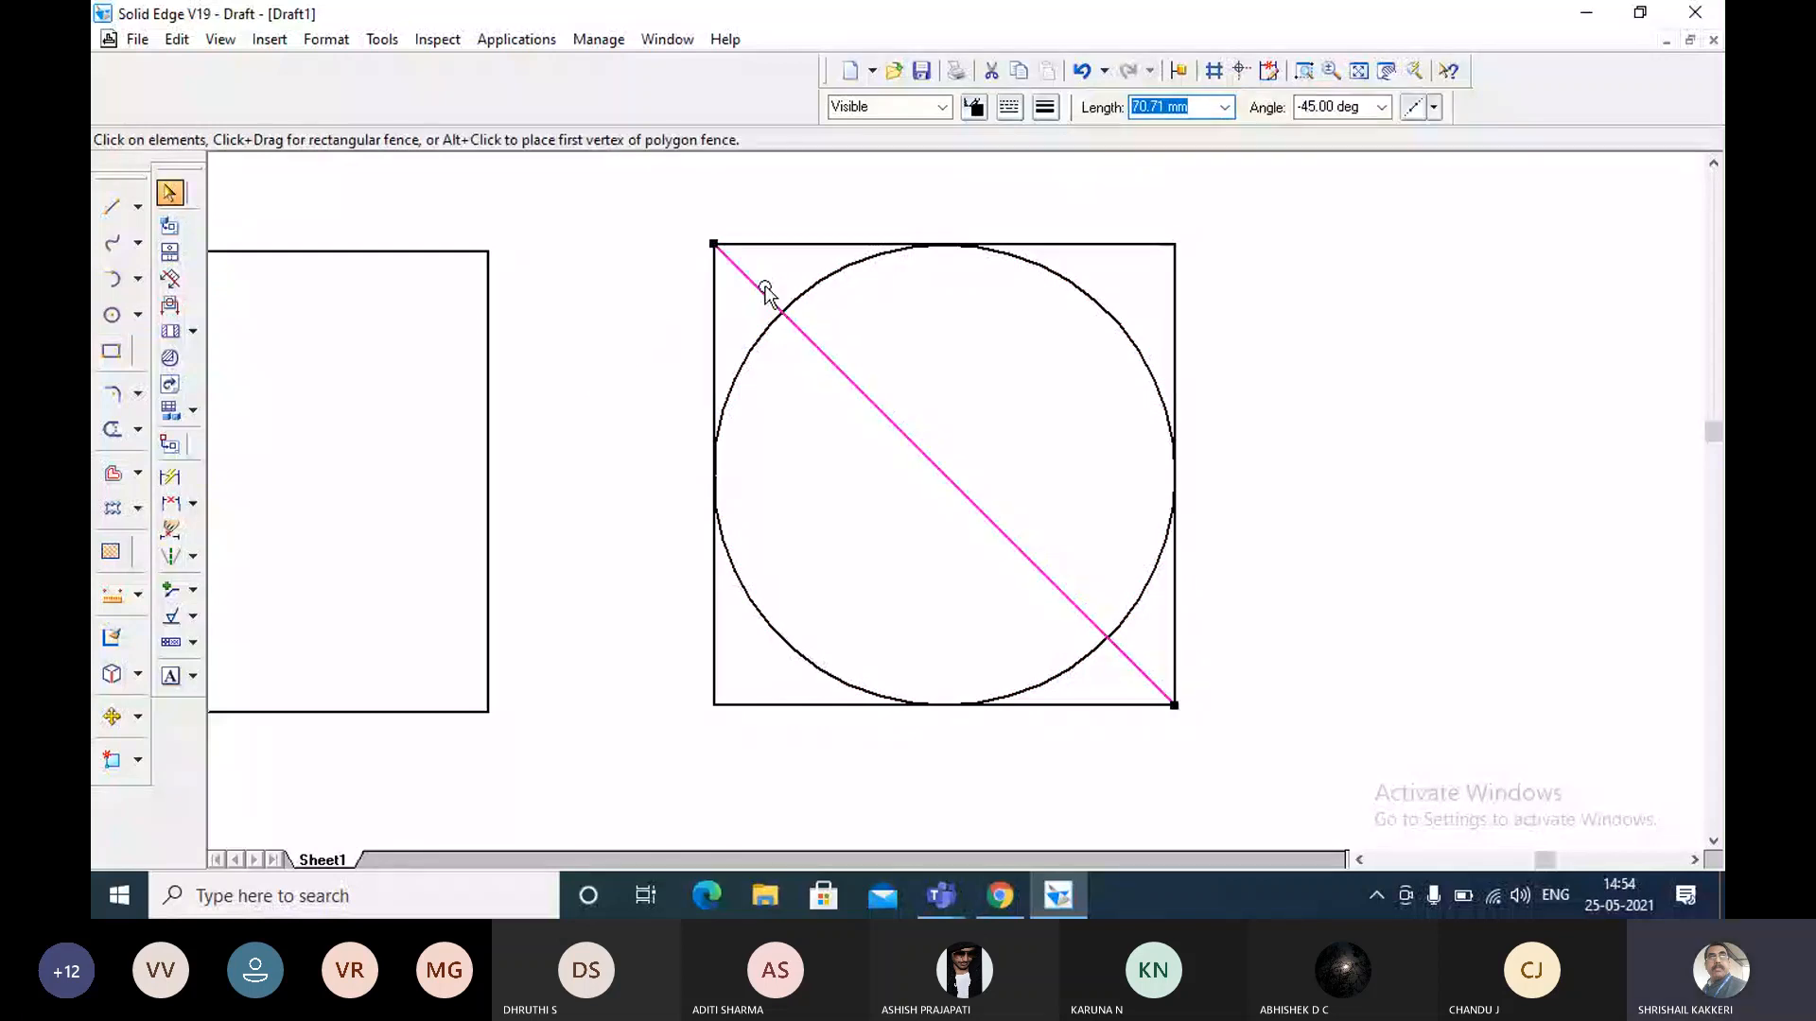
key("Delete")
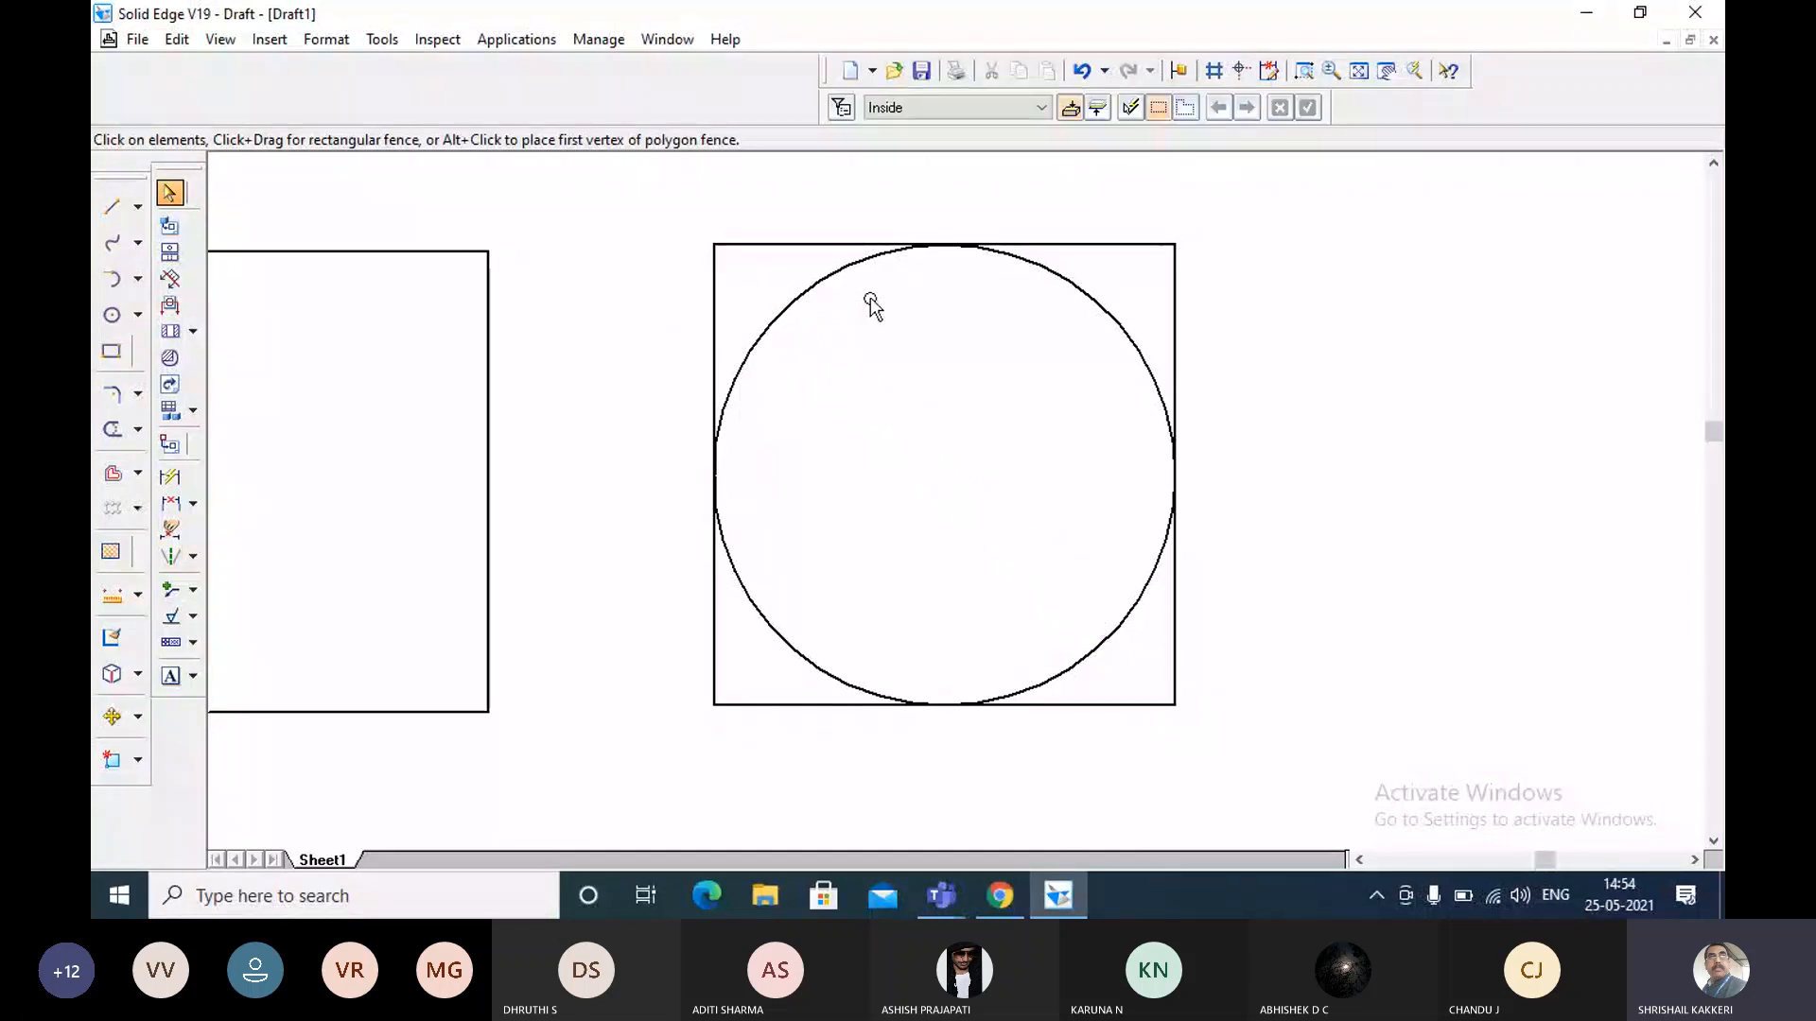
left_click(846, 268)
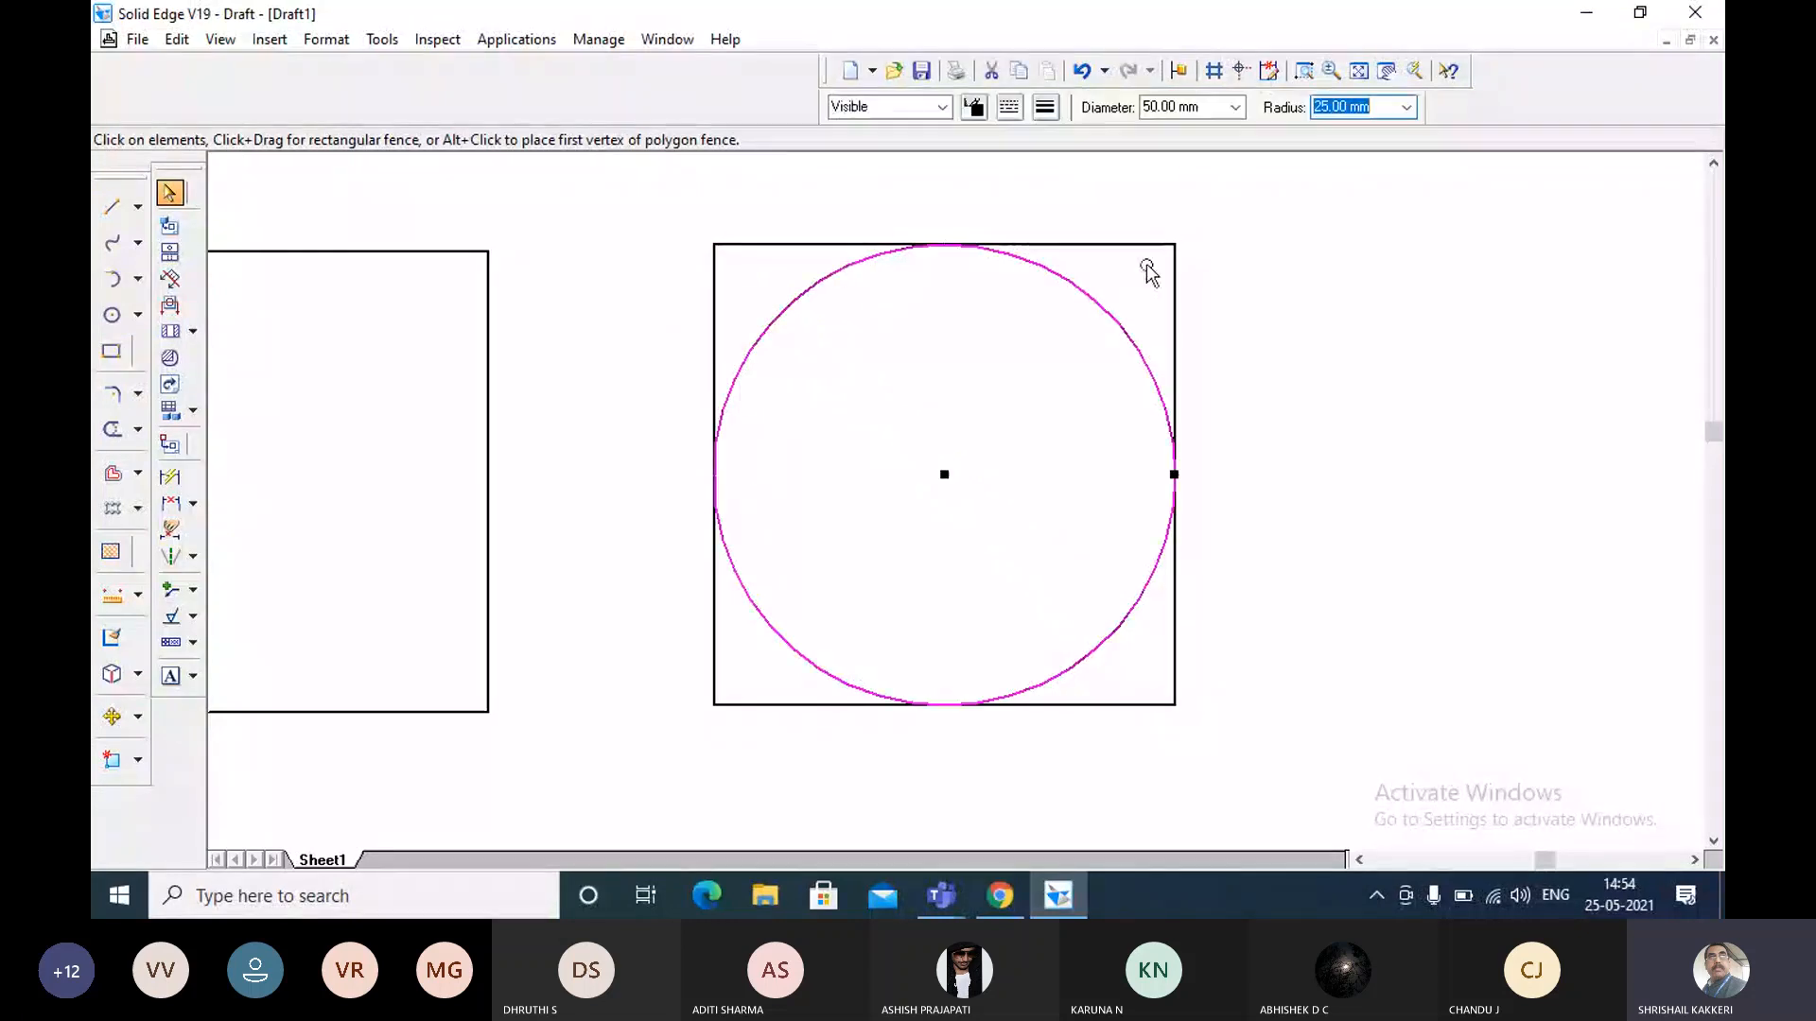
left_click(810, 422)
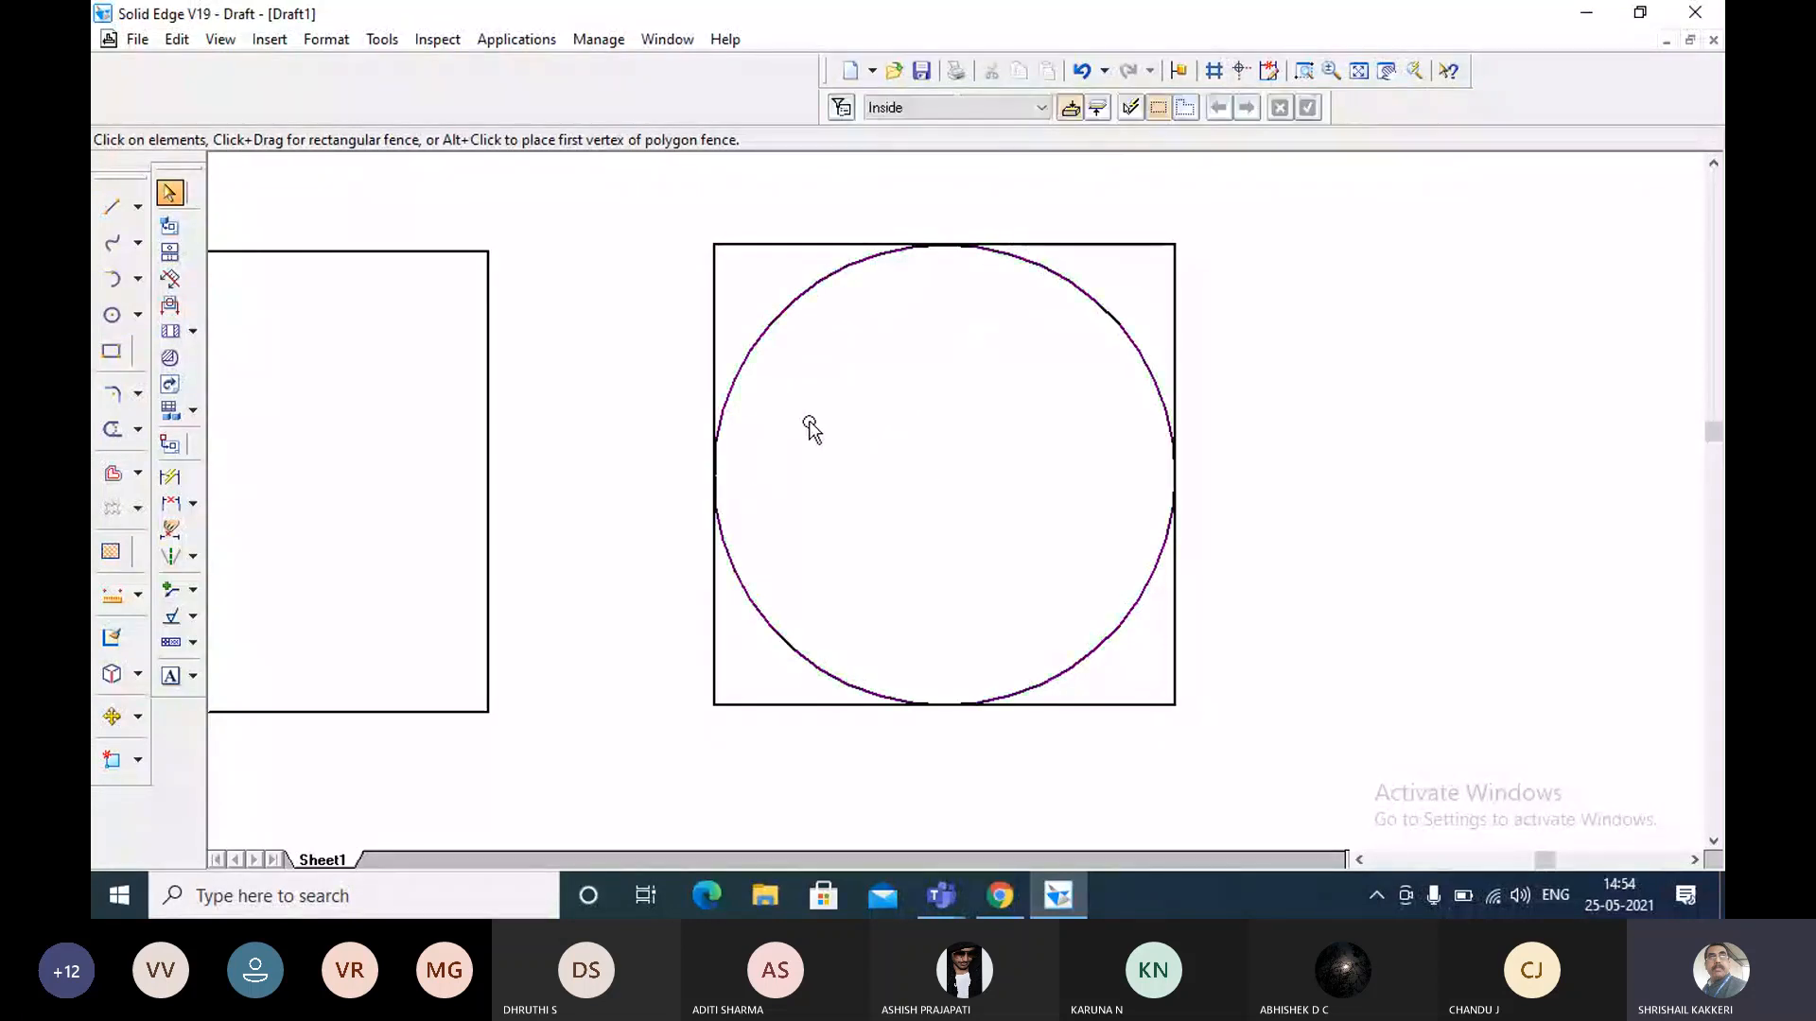
Start another circle with the Circle by Center Point command.
left_click(112, 315)
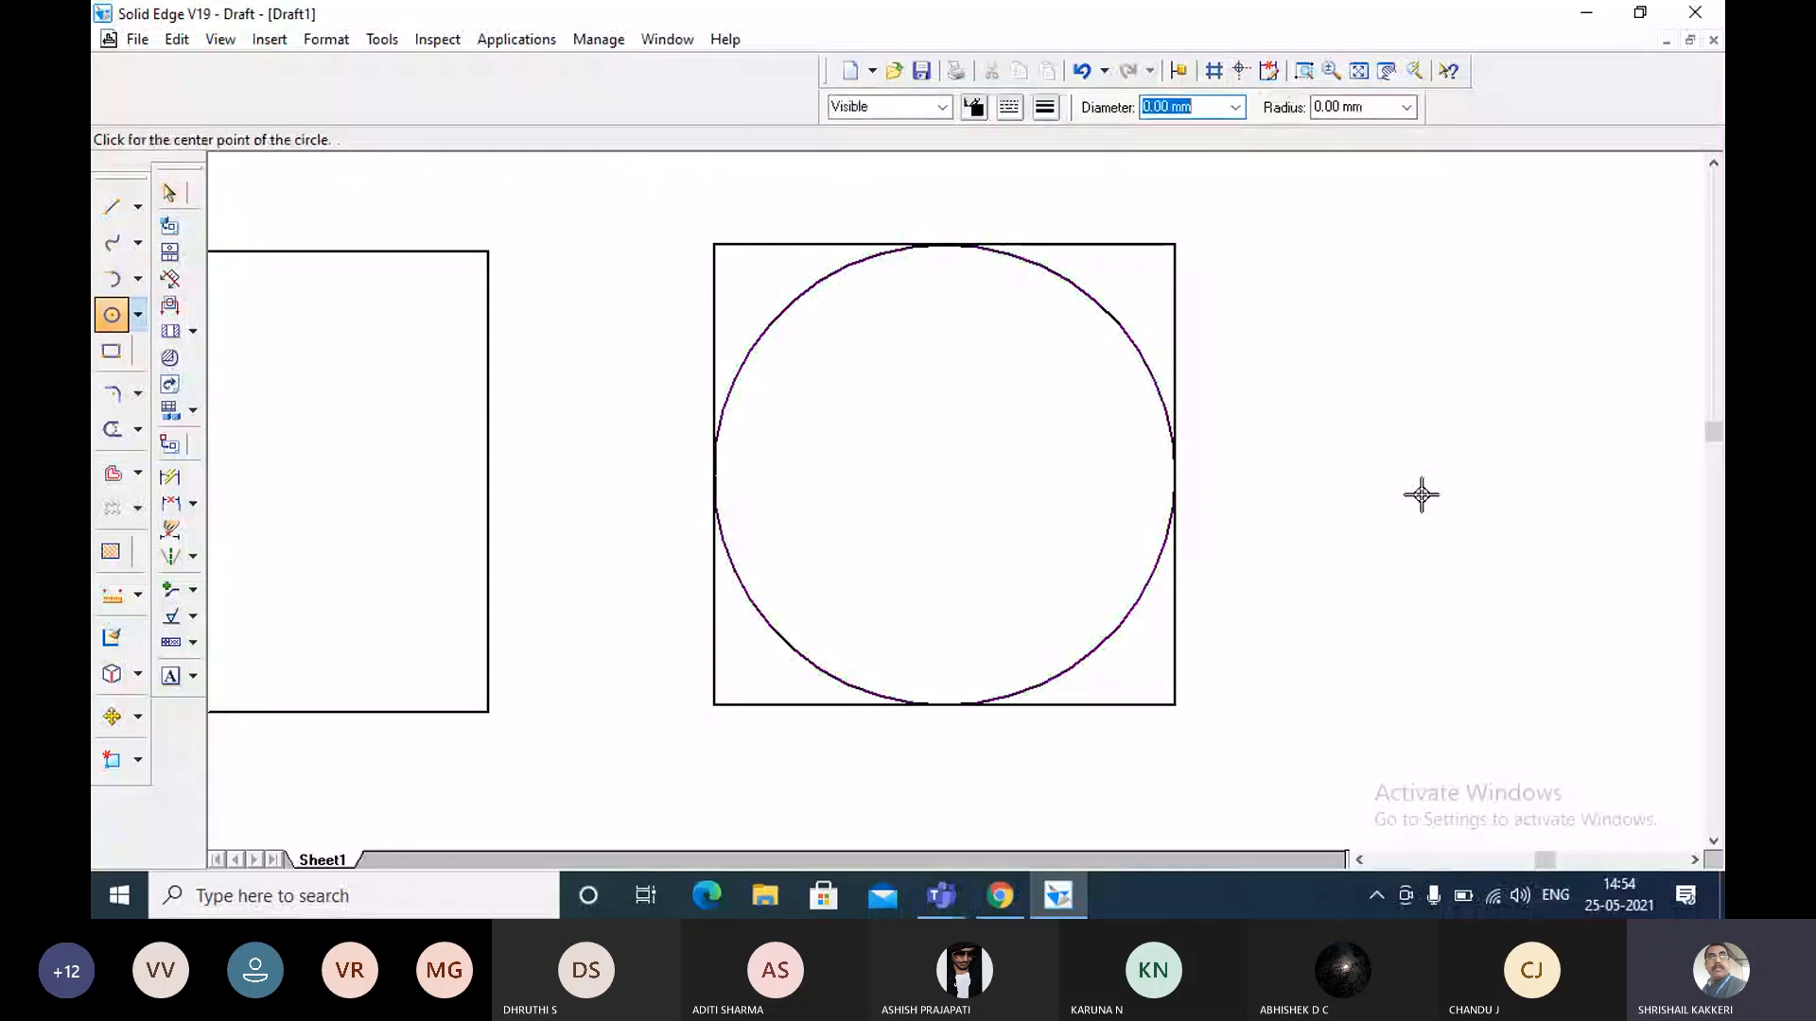
key("Escape")
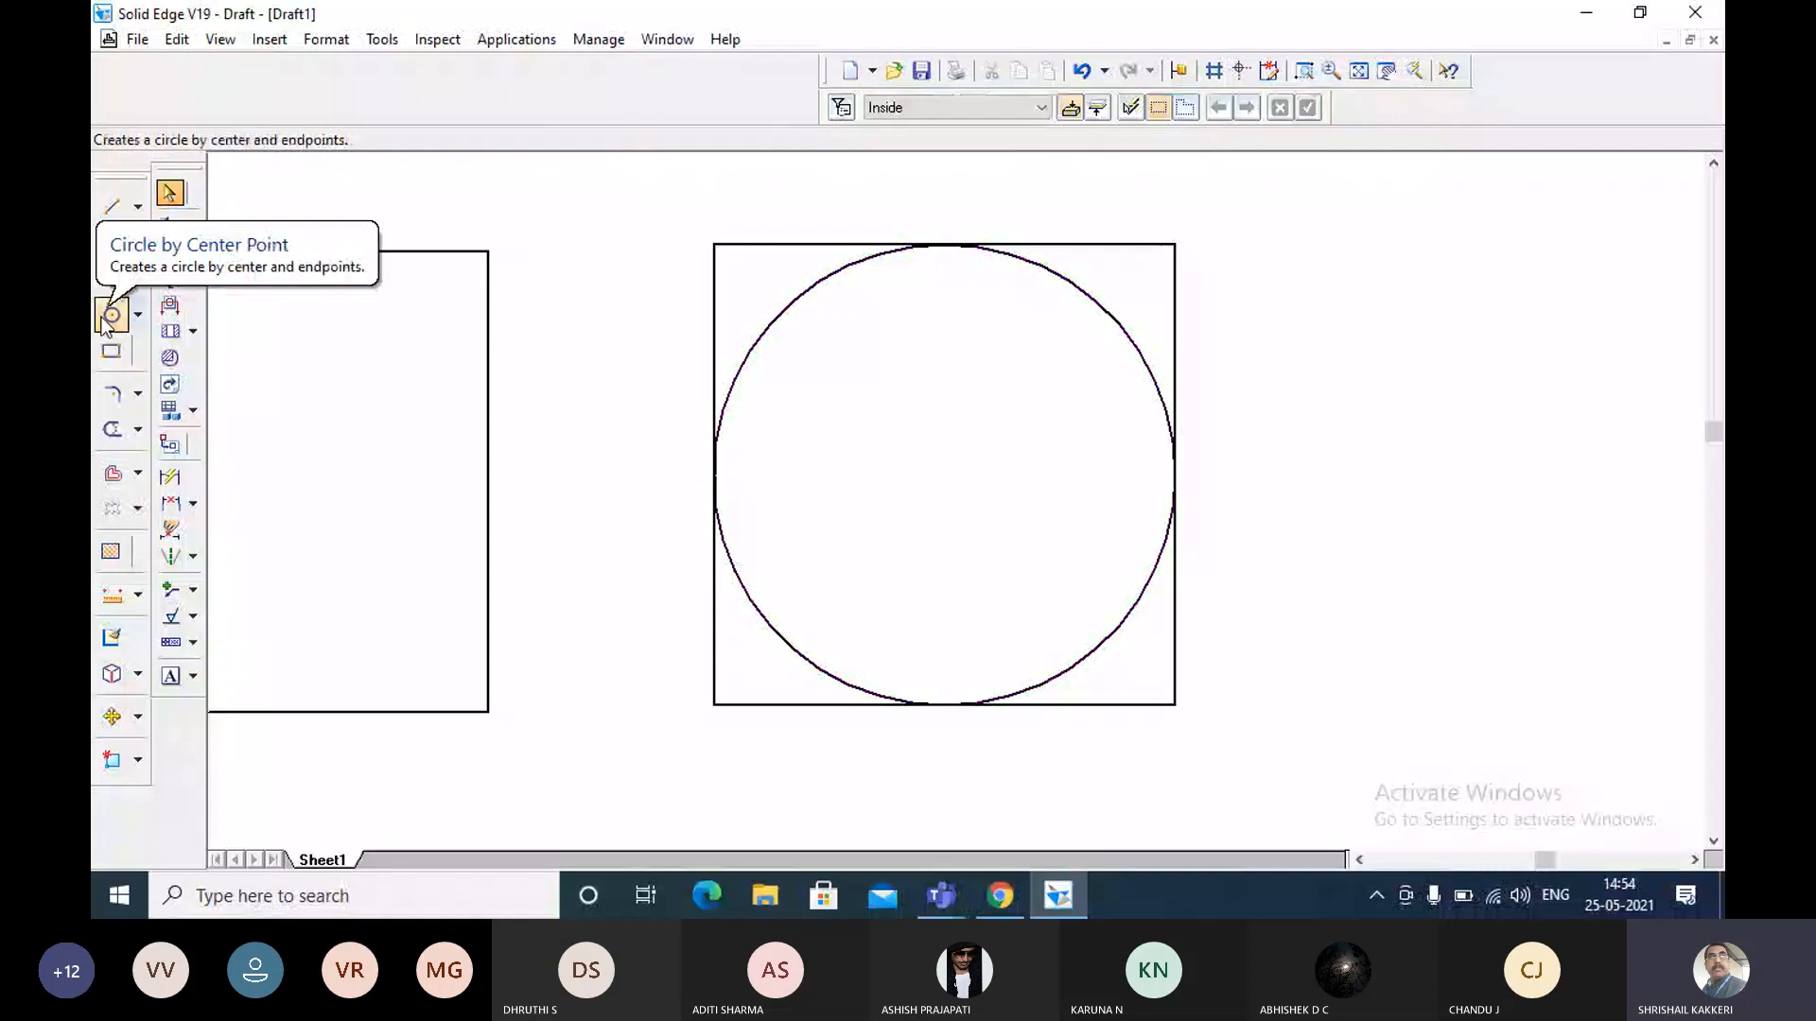
left_click(108, 317)
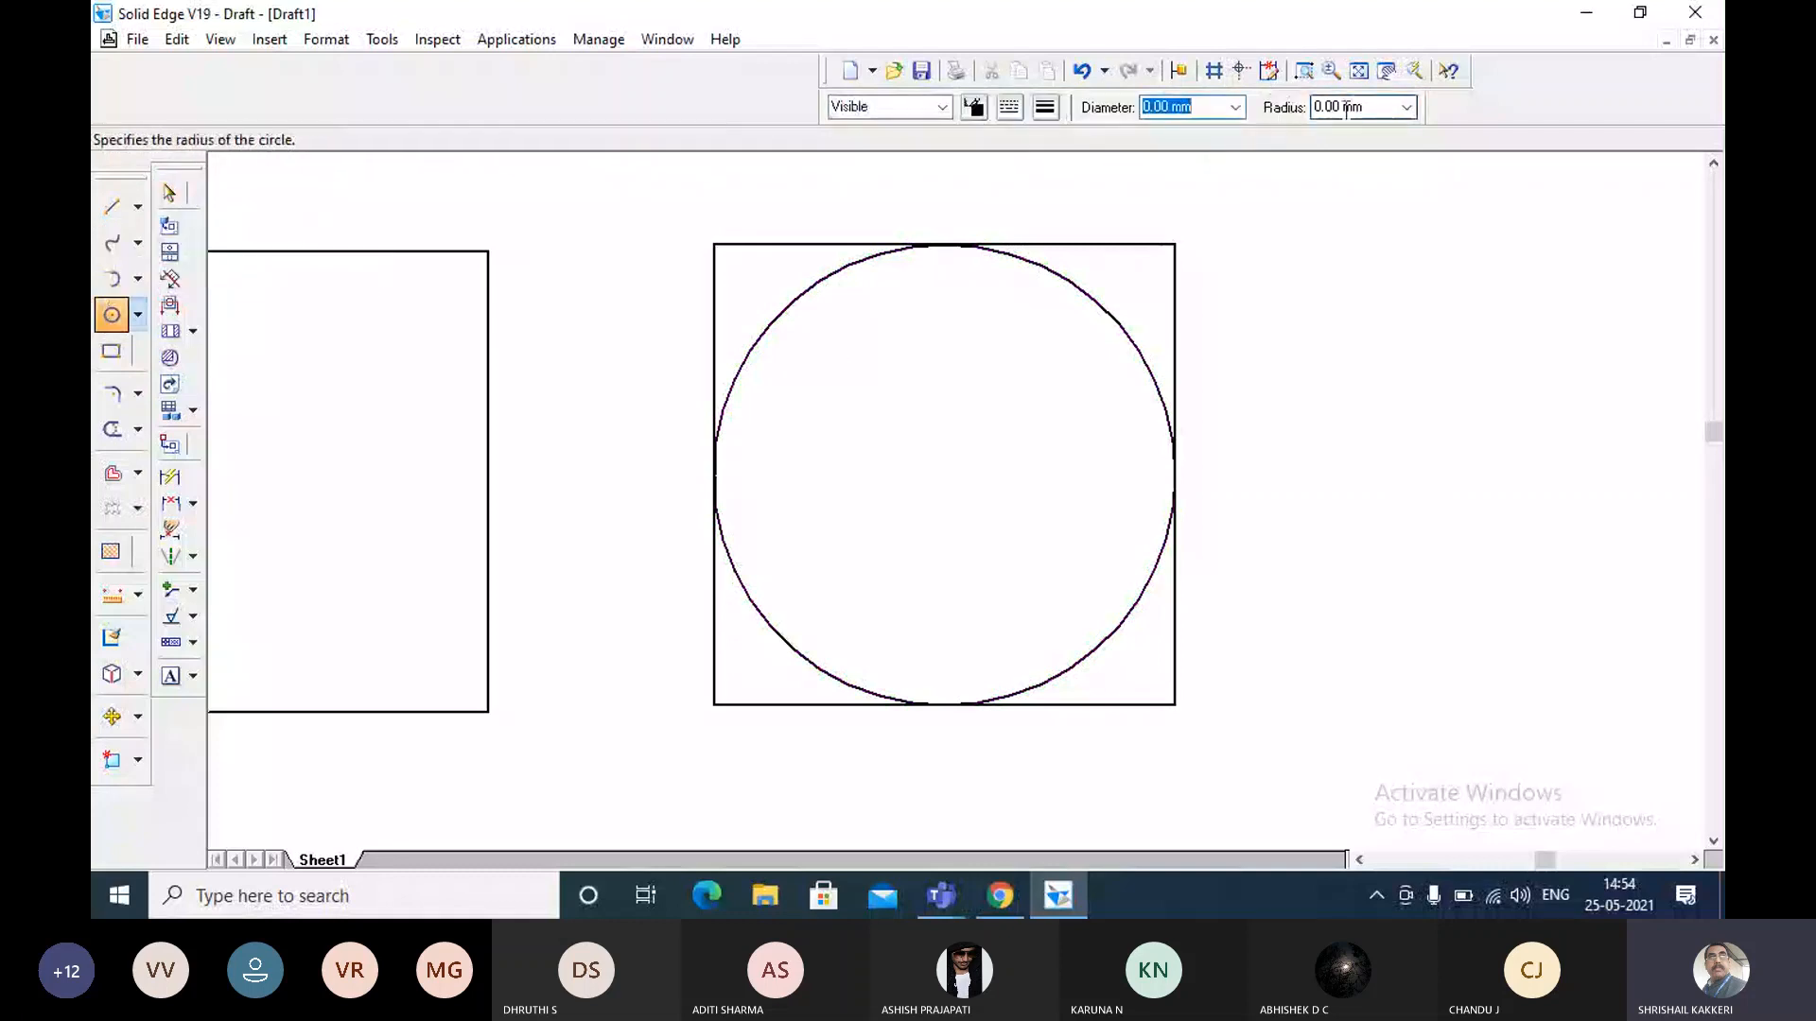